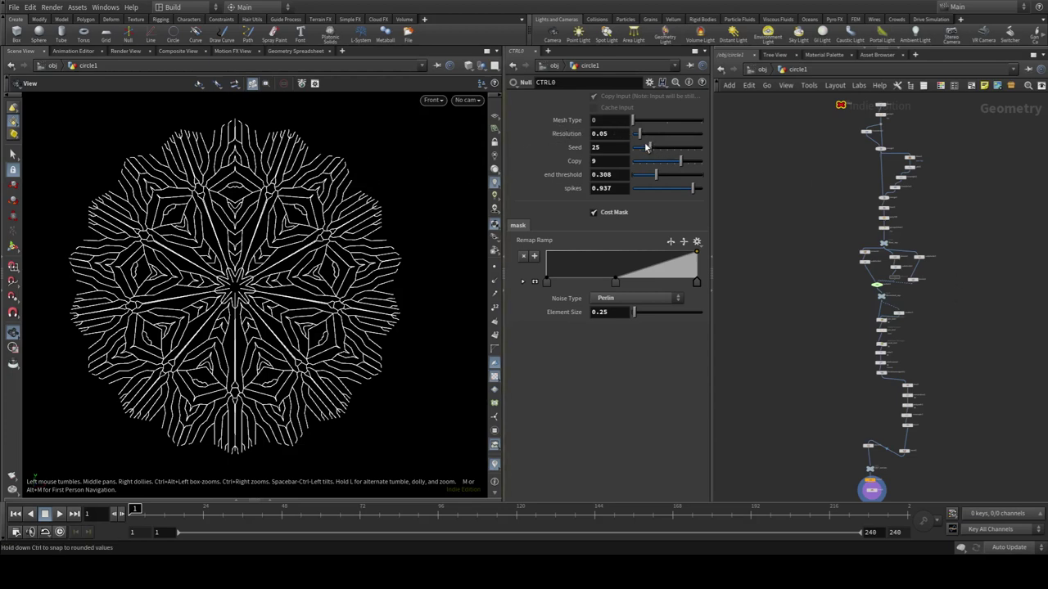
Preview mandala variations by changing CTRL's Seed, Copy, Mesh Type and end threshold sliders
{"action": "left_click_drag", "start_coordinate": [646, 146], "coordinate": [663, 147]}
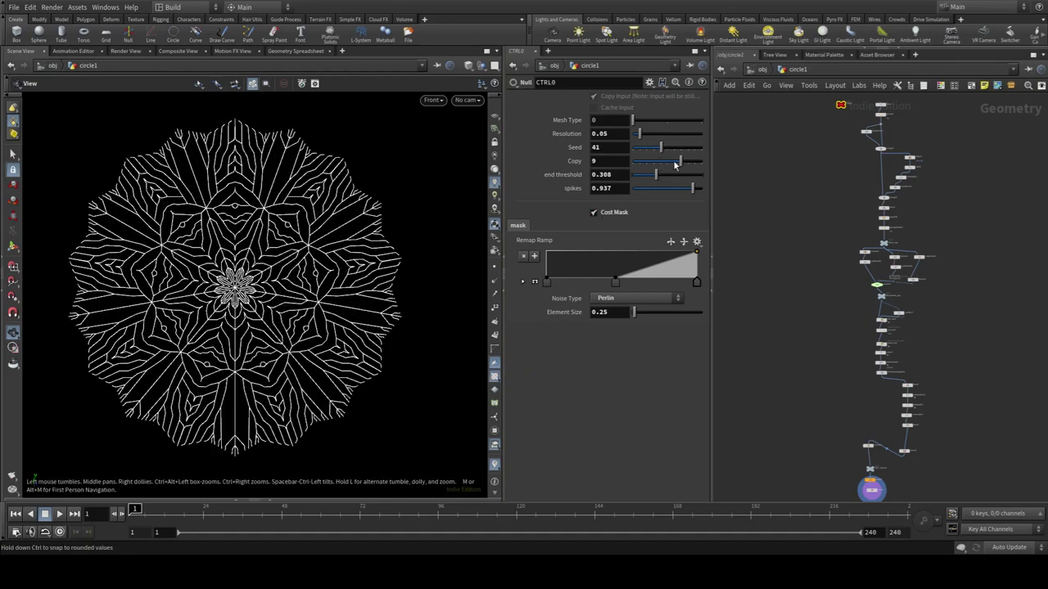
{"action": "mouse_move", "coordinate": [675, 163]}
{"action": "left_mouse_down"}
{"action": "mouse_move", "coordinate": [631, 161]}
{"action": "mouse_move", "coordinate": [703, 162]}
{"action": "mouse_move", "coordinate": [613, 178]}
{"action": "mouse_move", "coordinate": [715, 176]}
{"action": "mouse_move", "coordinate": [638, 176]}
{"action": "left_mouse_up"}
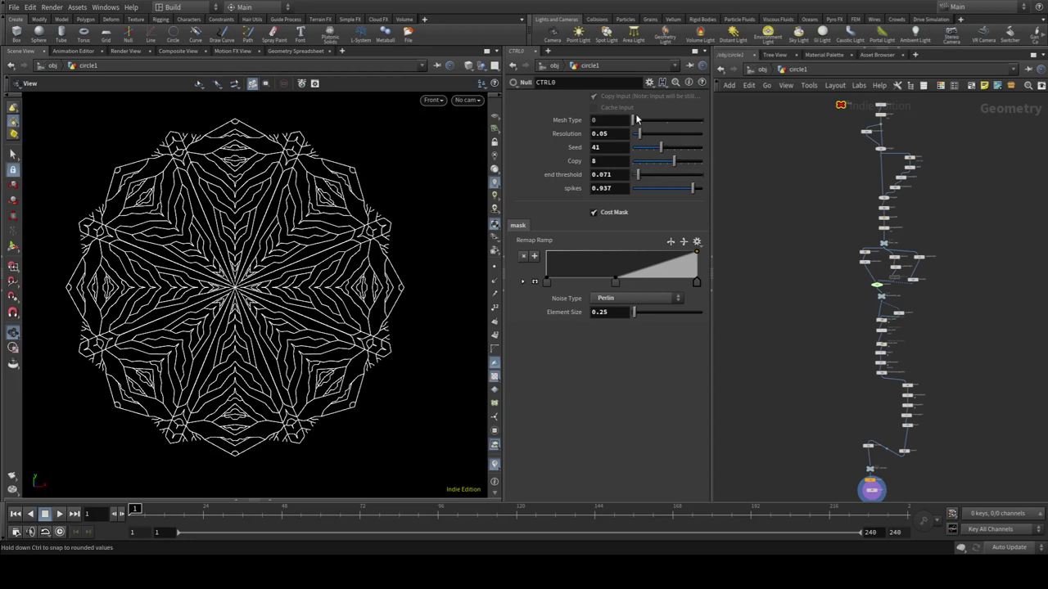
{"action": "left_click_drag", "start_coordinate": [638, 121], "coordinate": [657, 122]}
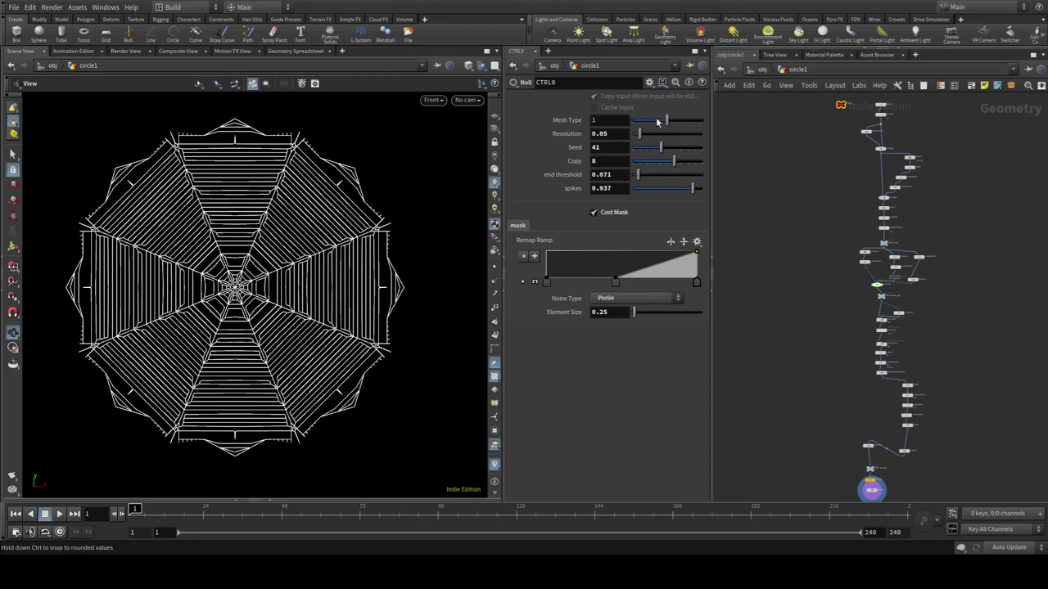
{"action": "mouse_move", "coordinate": [639, 176]}
{"action": "left_mouse_down"}
{"action": "mouse_move", "coordinate": [676, 182]}
{"action": "mouse_move", "coordinate": [668, 154]}
{"action": "mouse_move", "coordinate": [654, 167]}
{"action": "left_mouse_up"}
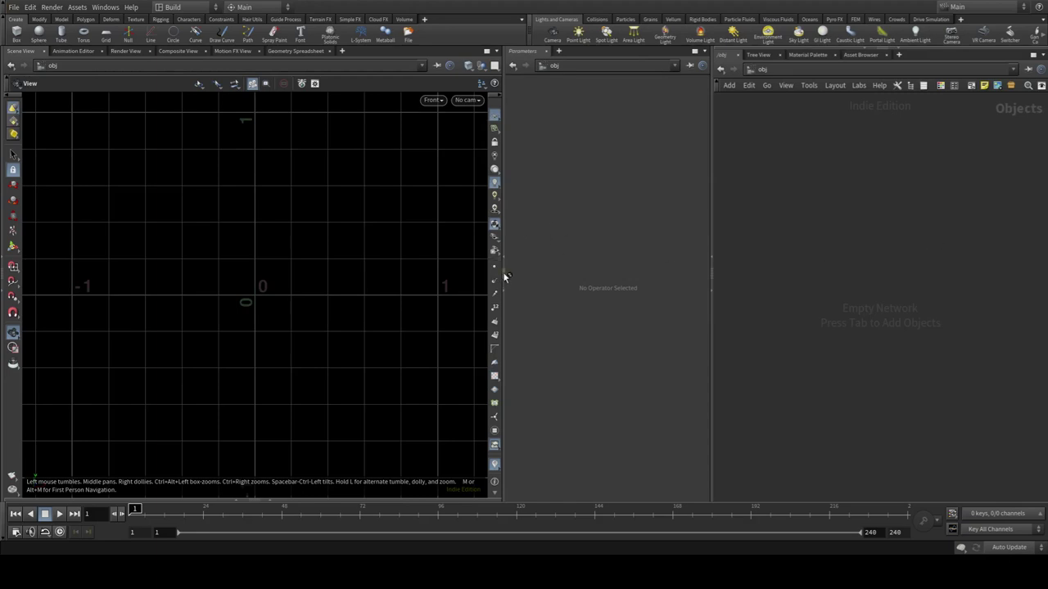
Add a Geometry object, geo1, to the scene and go inside it
{"action": "left_click_drag", "start_coordinate": [502, 276], "coordinate": [478, 276]}
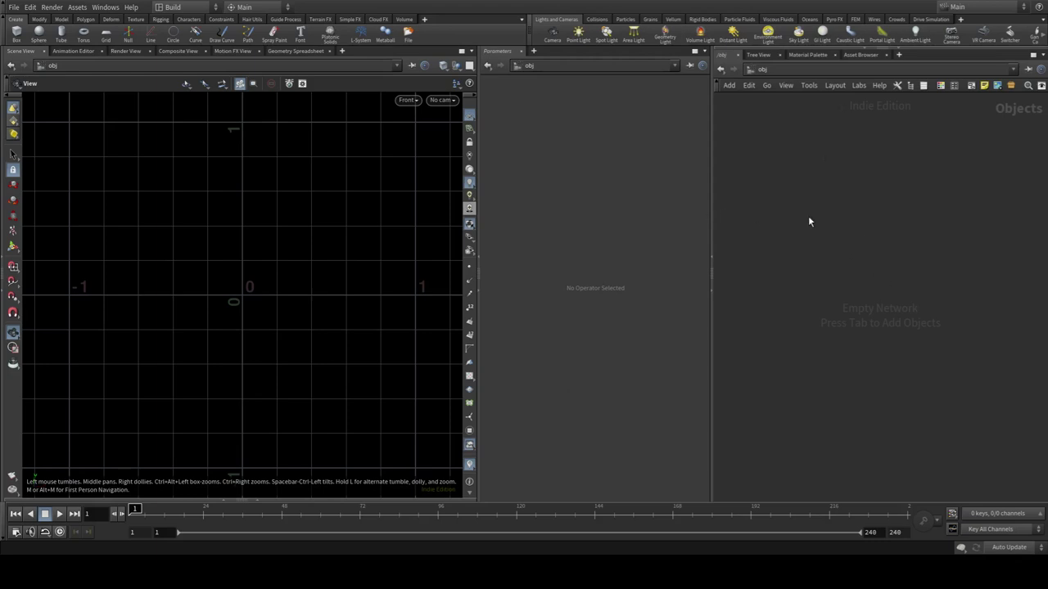
{"action": "key", "text": "Tab"}
{"action": "key", "text": "Tab"}
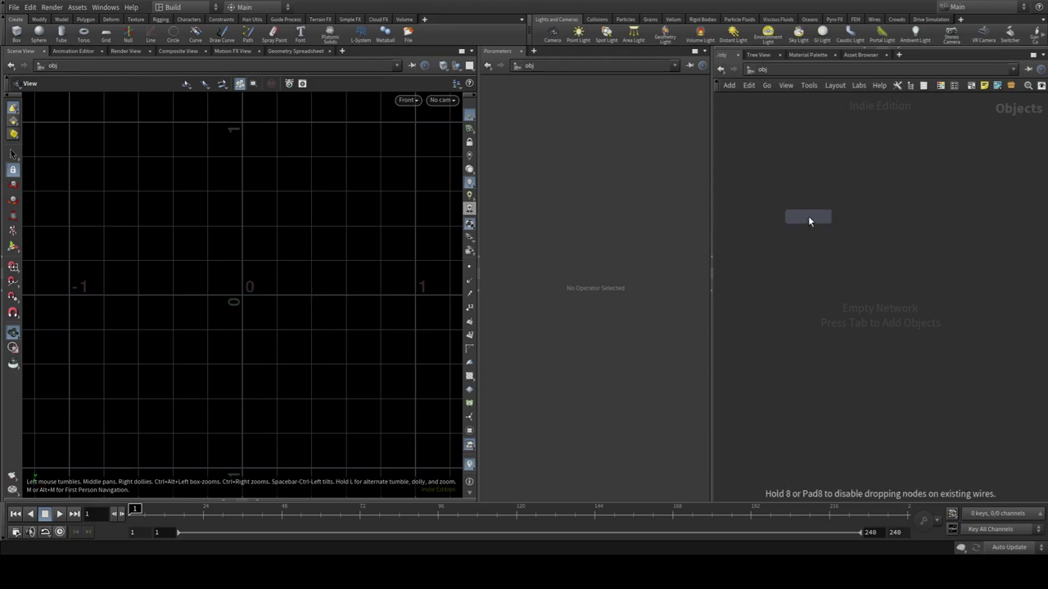
{"action": "type", "text": "geo"}
{"action": "key", "text": "Return"}
{"action": "left_click", "coordinate": [820, 219]}
{"action": "double_click", "coordinate": [815, 216]}
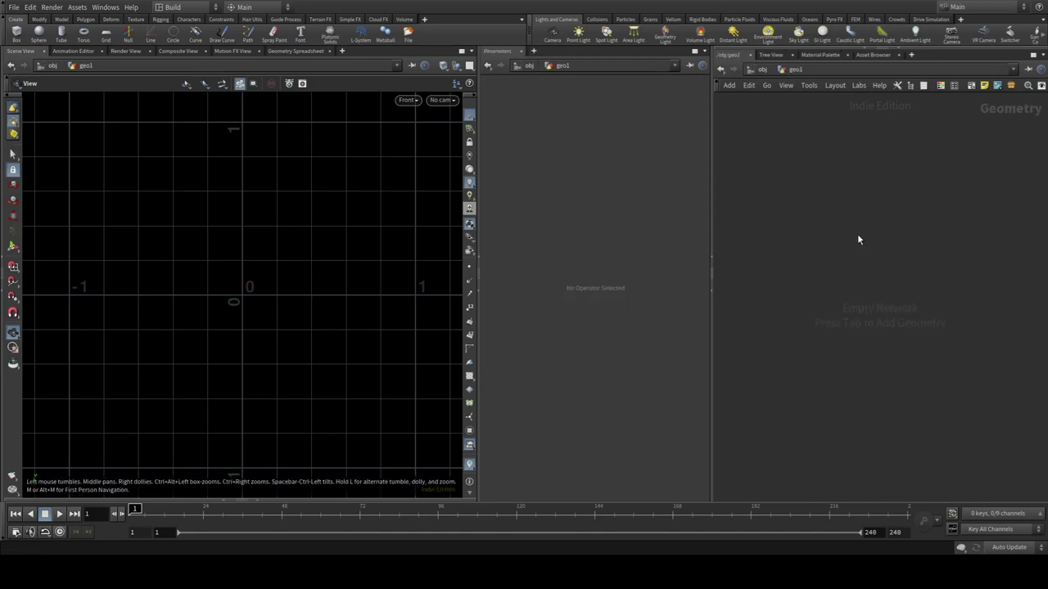
Add a Null node inside geo1, rename it CTRL, and colour it red
{"action": "key", "text": "Tab"}
{"action": "type", "text": "null"}
{"action": "key", "text": "Return"}
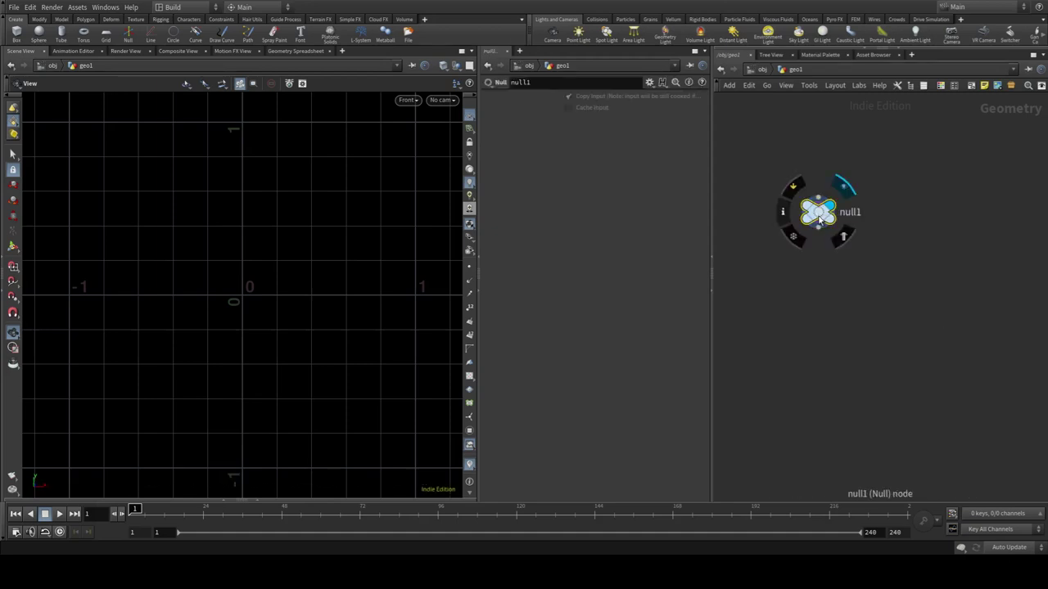
{"action": "left_click", "coordinate": [819, 211]}
{"action": "type", "text": "CTR"}
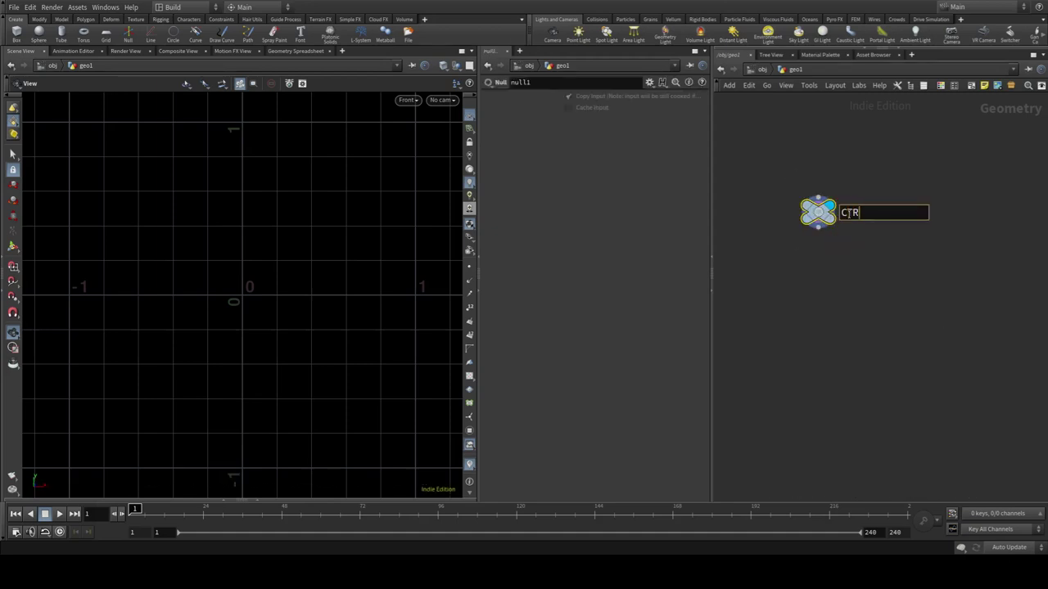
{"action": "type", "text": "L"}
{"action": "key", "text": "Return"}
{"action": "key", "text": "c"}
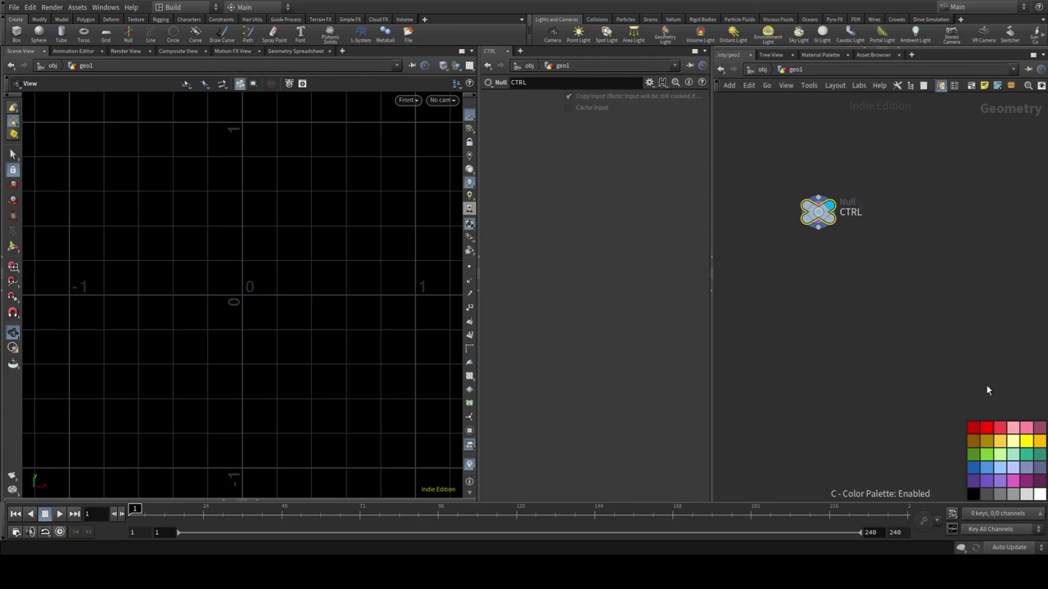
{"action": "left_click", "coordinate": [985, 427]}
{"action": "key", "text": "c"}
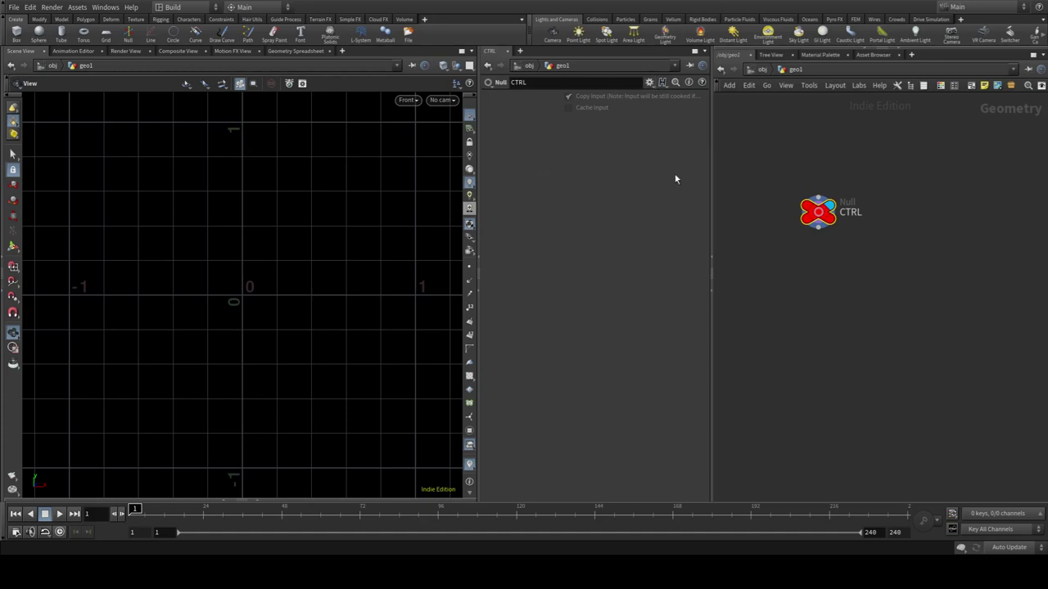
Use Edit Parameter Interface to add Seed (0), Section (default 2) and End Threshold (0) parameters to CTRL
{"action": "left_click", "coordinate": [649, 83]}
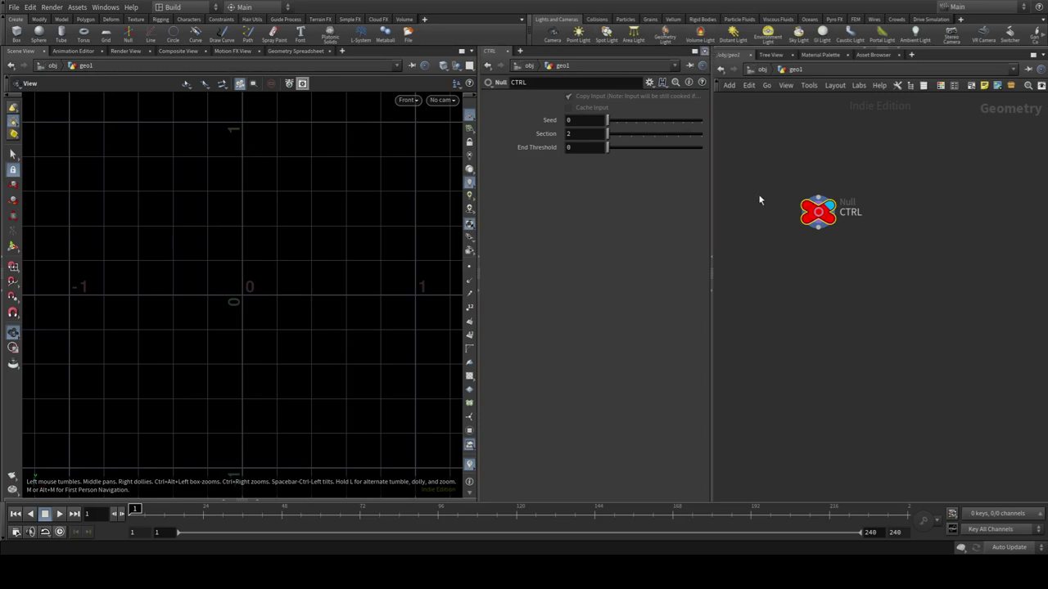
Split the parameter pane with Alt+], pin the lower pane to CTRL, and resize the panes
{"action": "key", "text": "alt+]"}
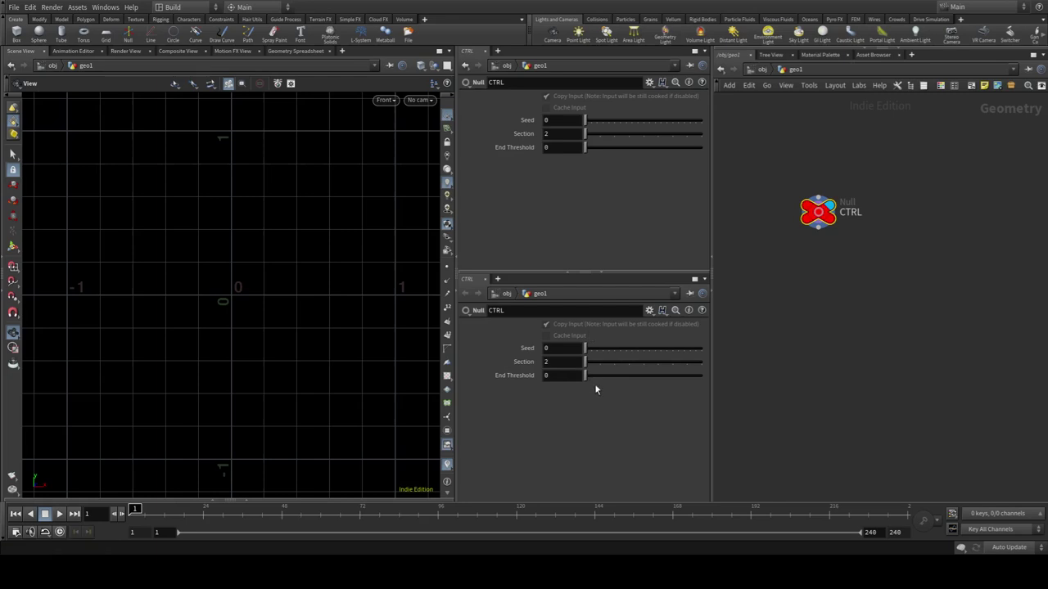
{"action": "left_click", "coordinate": [692, 295]}
{"action": "left_click_drag", "start_coordinate": [587, 274], "coordinate": [587, 303]}
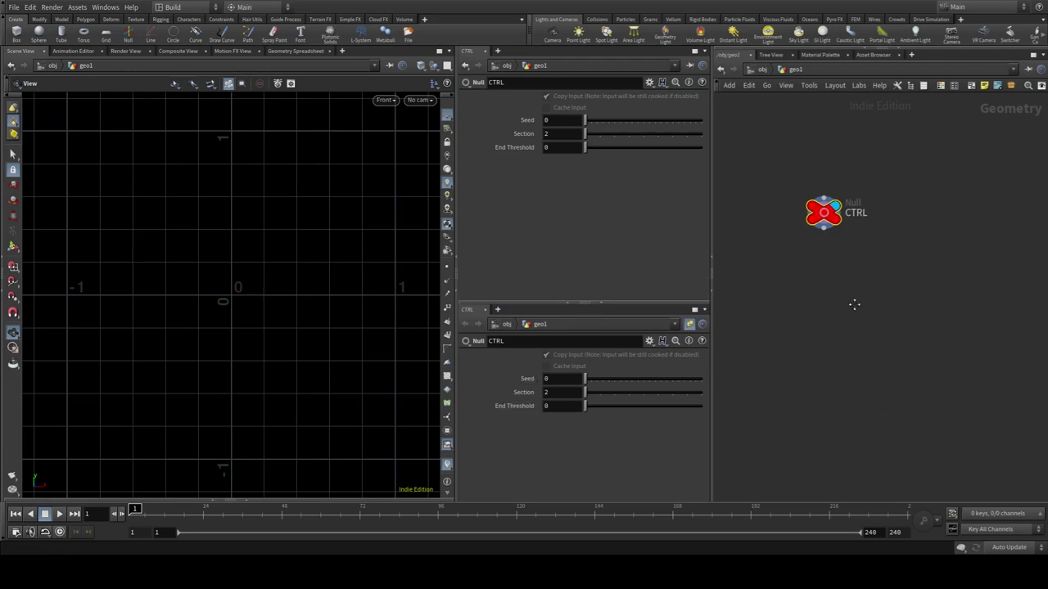
{"action": "middle_click_drag", "start_coordinate": [818, 303], "coordinate": [773, 262]}
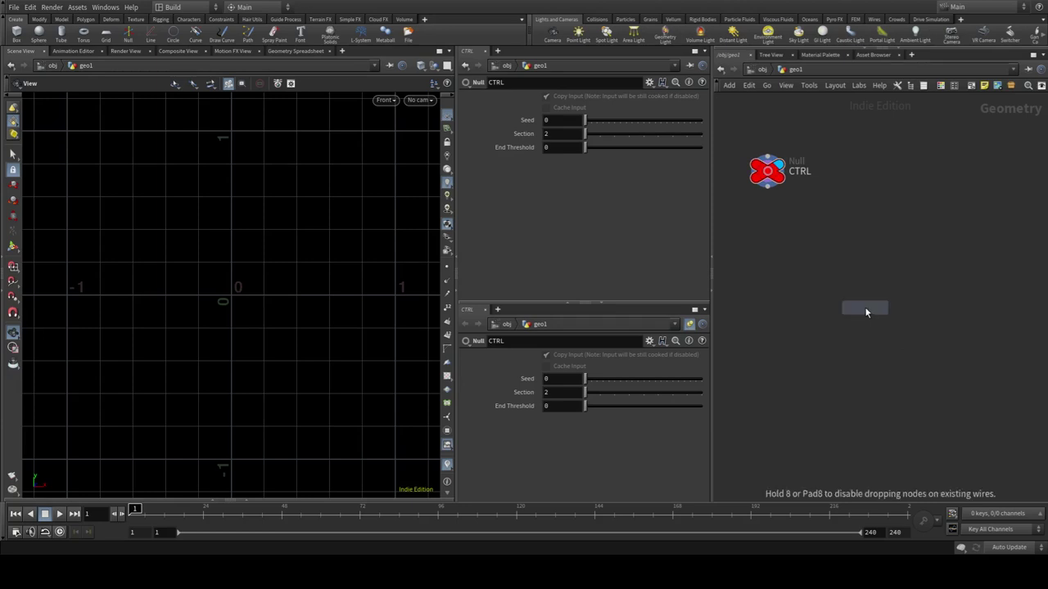
Add a displayed line1 node and wire a transform1 node below it
{"action": "left_click", "coordinate": [863, 255]}
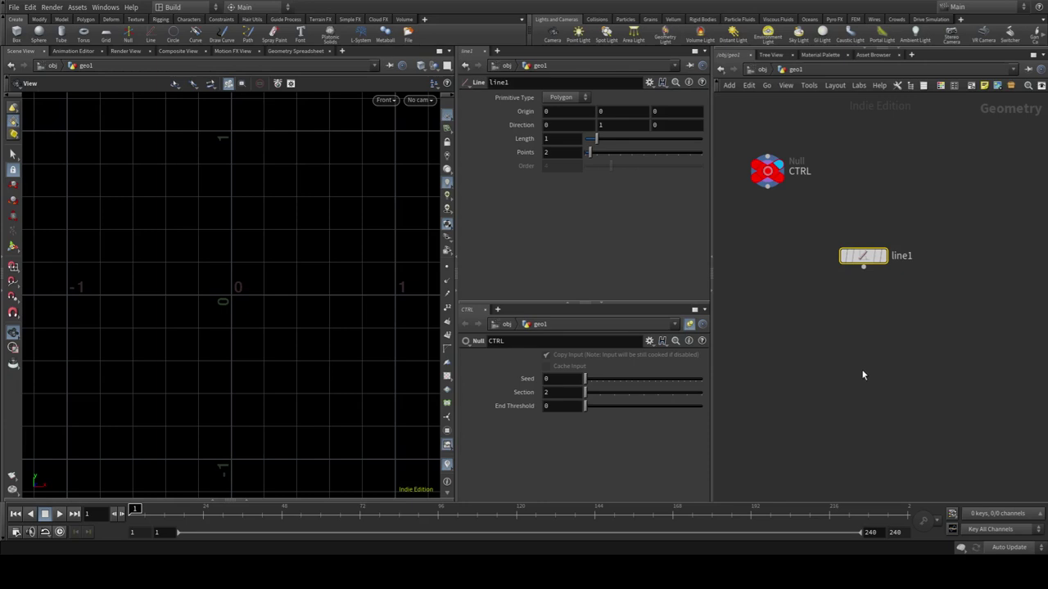
{"action": "left_click", "coordinate": [882, 256]}
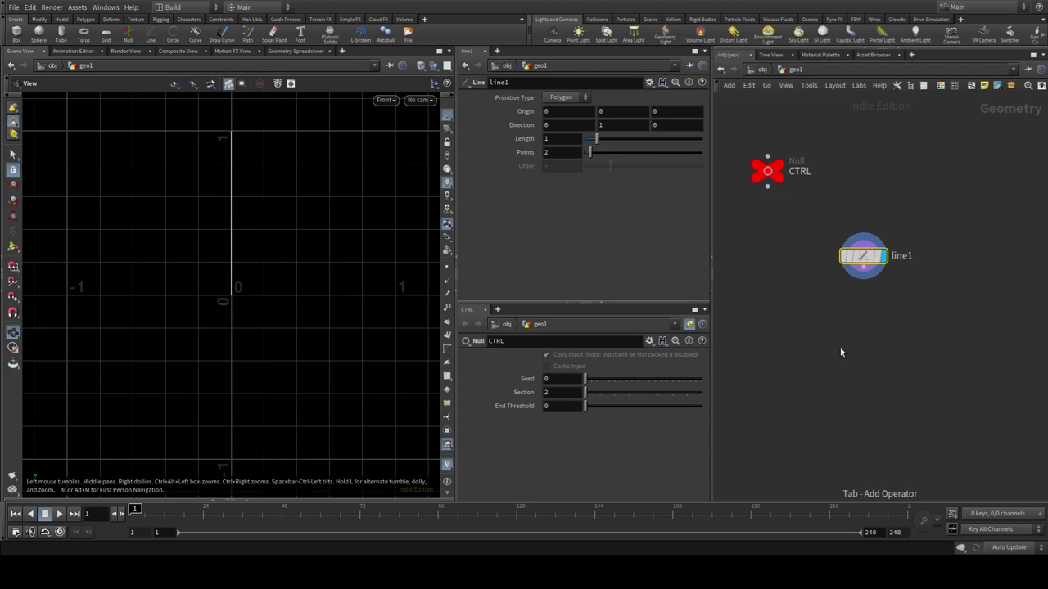
{"action": "key", "text": "Tab"}
{"action": "type", "text": "transform"}
{"action": "key", "text": "Return"}
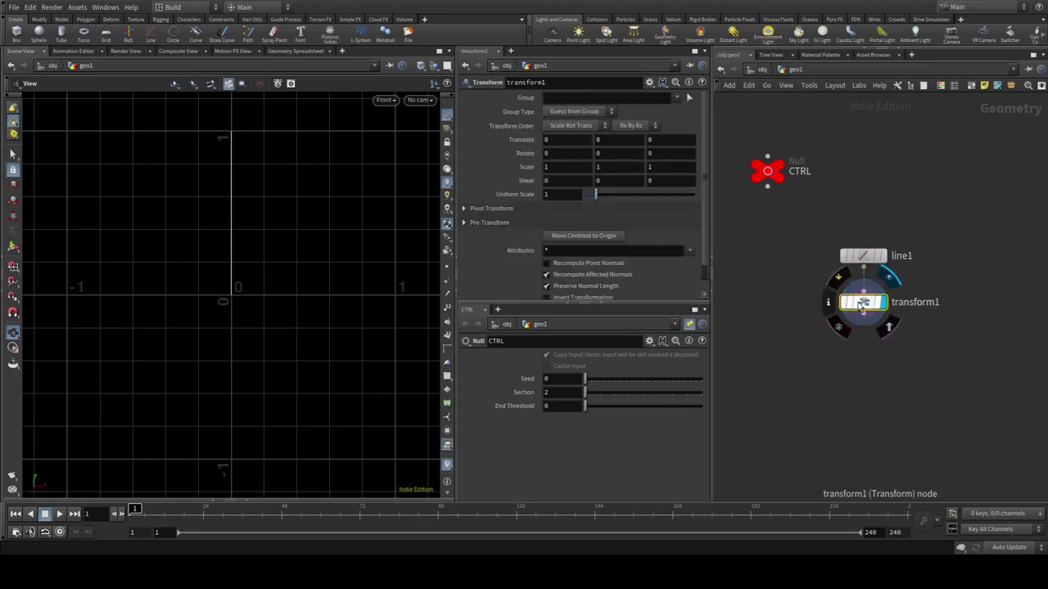
{"action": "left_click_drag", "start_coordinate": [862, 304], "coordinate": [821, 313]}
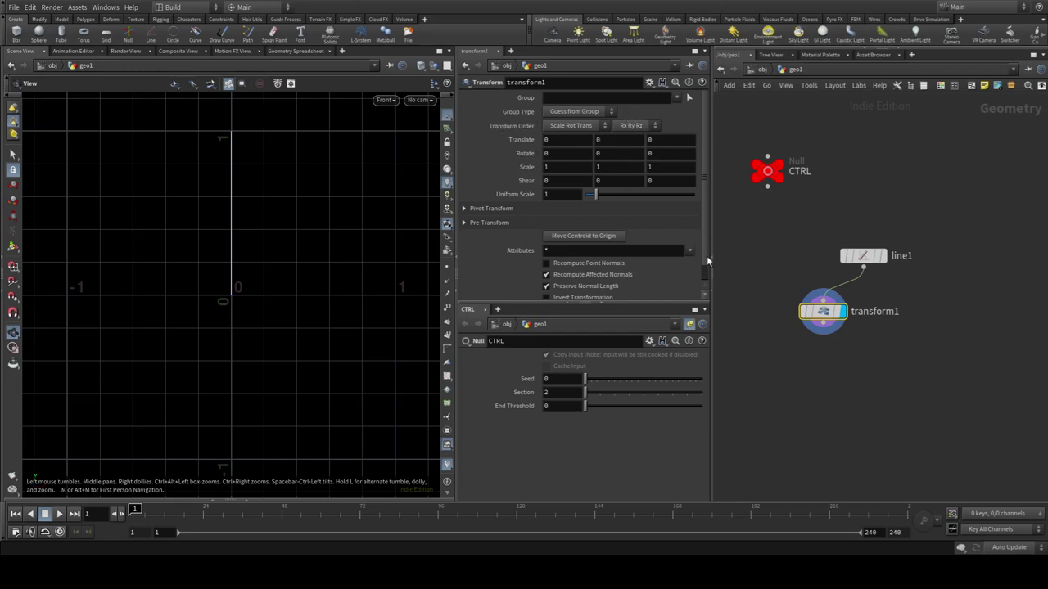
Set transform1's Rotate Z to (360/ch("../CTRL/section"))/2 and raise CTRL's Section to 6, giving 30°
{"action": "right_click", "coordinate": [665, 153]}
{"action": "left_click", "coordinate": [573, 223]}
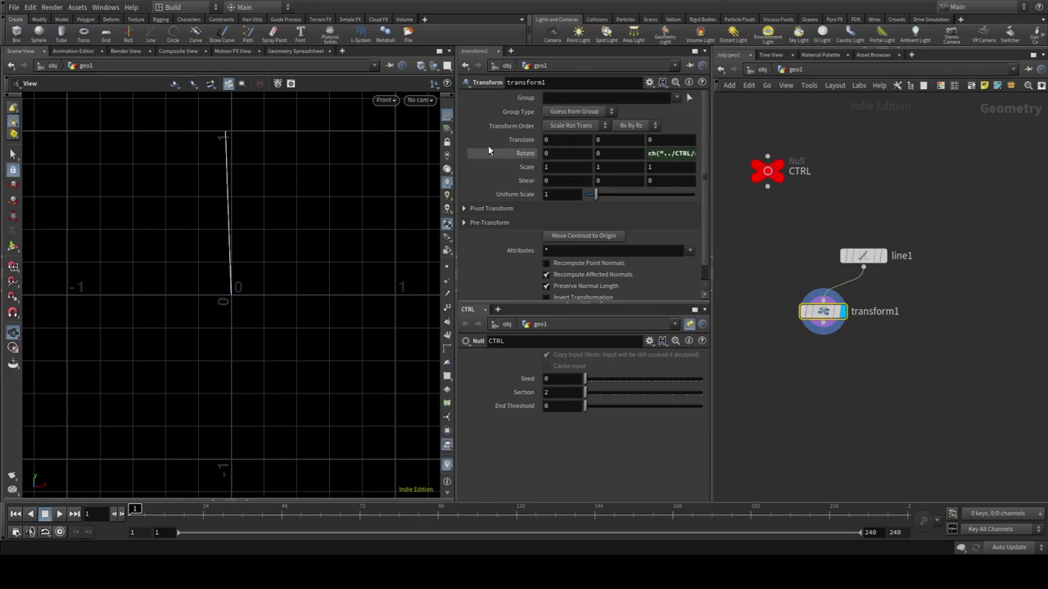
{"action": "left_click_drag", "start_coordinate": [455, 155], "coordinate": [355, 155]}
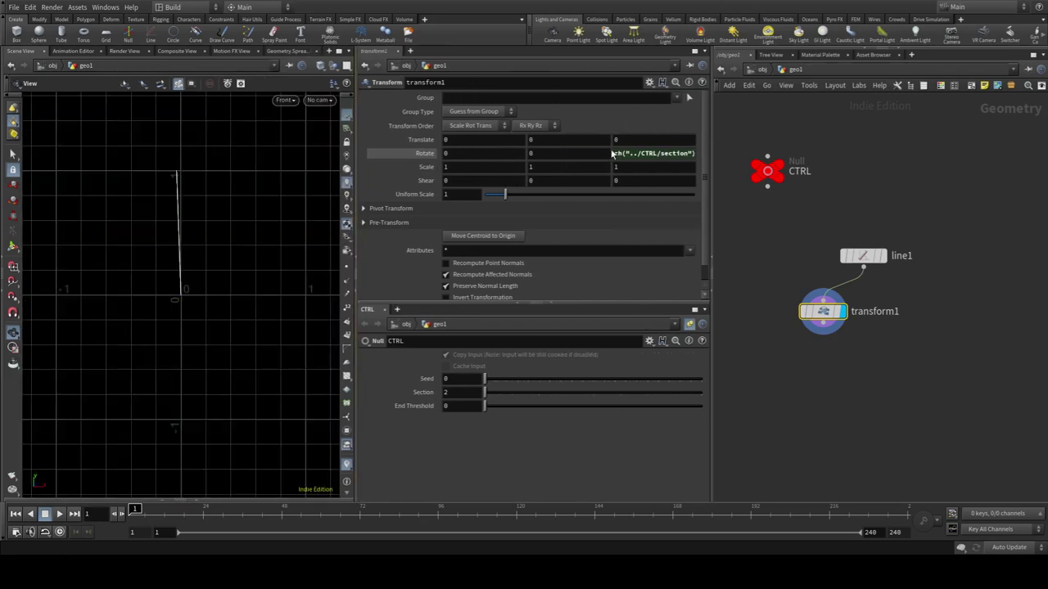
{"action": "left_click", "coordinate": [655, 153]}
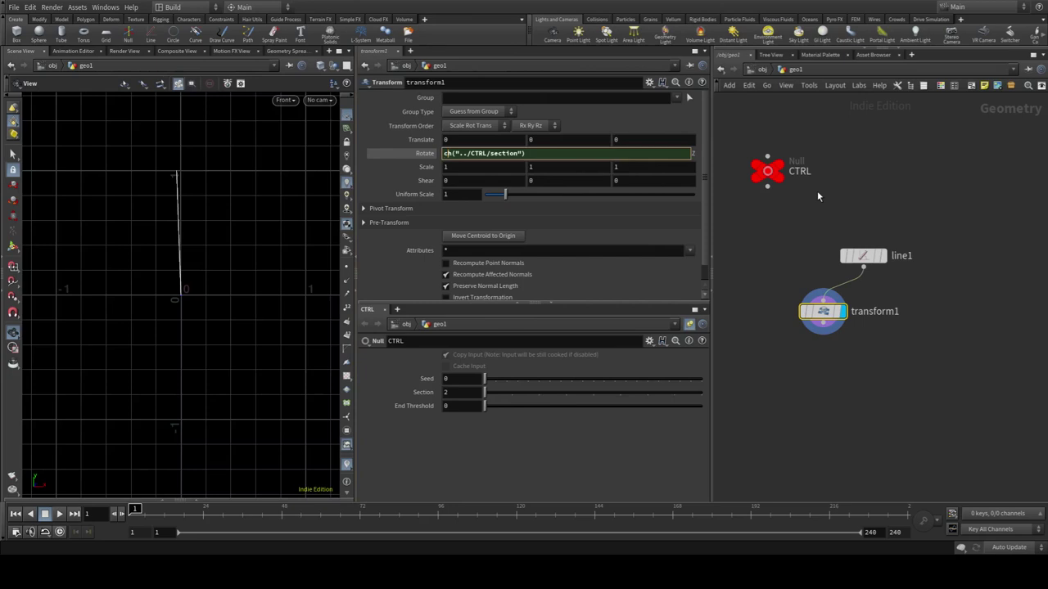
{"action": "type", "text": "360/"}
{"action": "key", "text": "Return"}
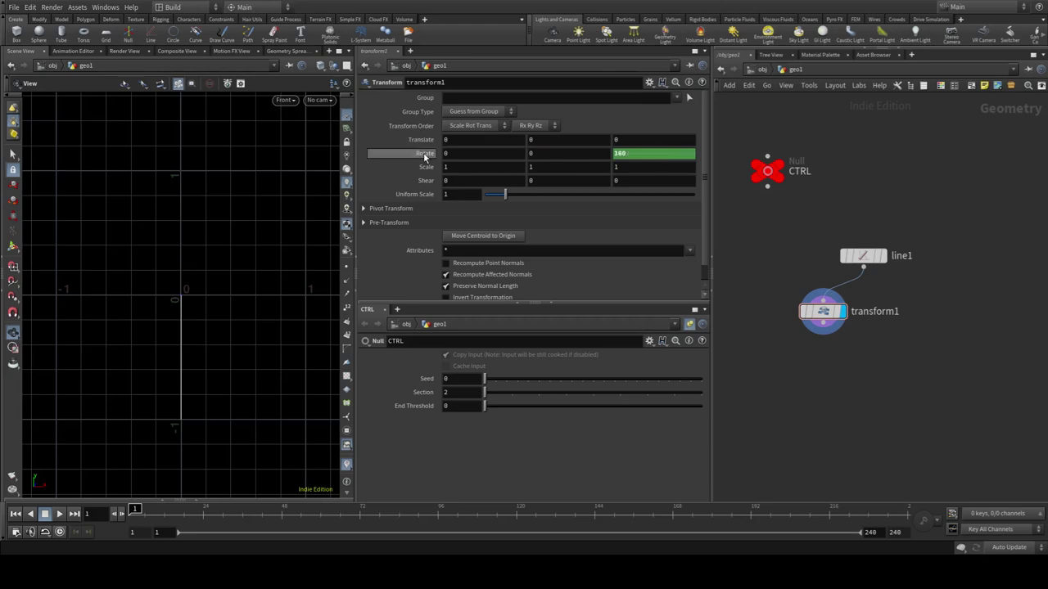
{"action": "left_click", "coordinate": [423, 153]}
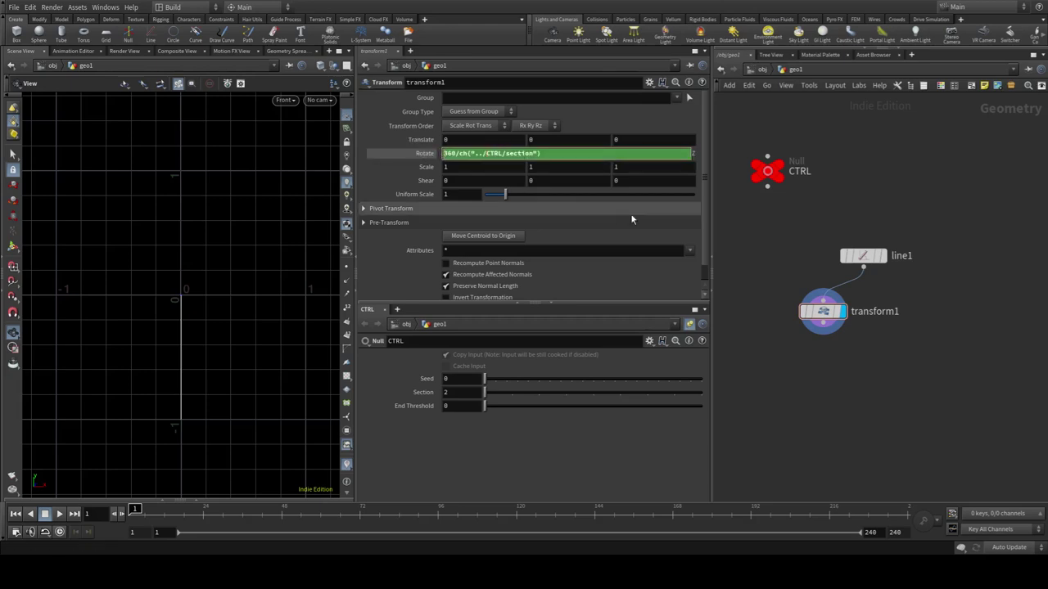
{"action": "type", "text": "("}
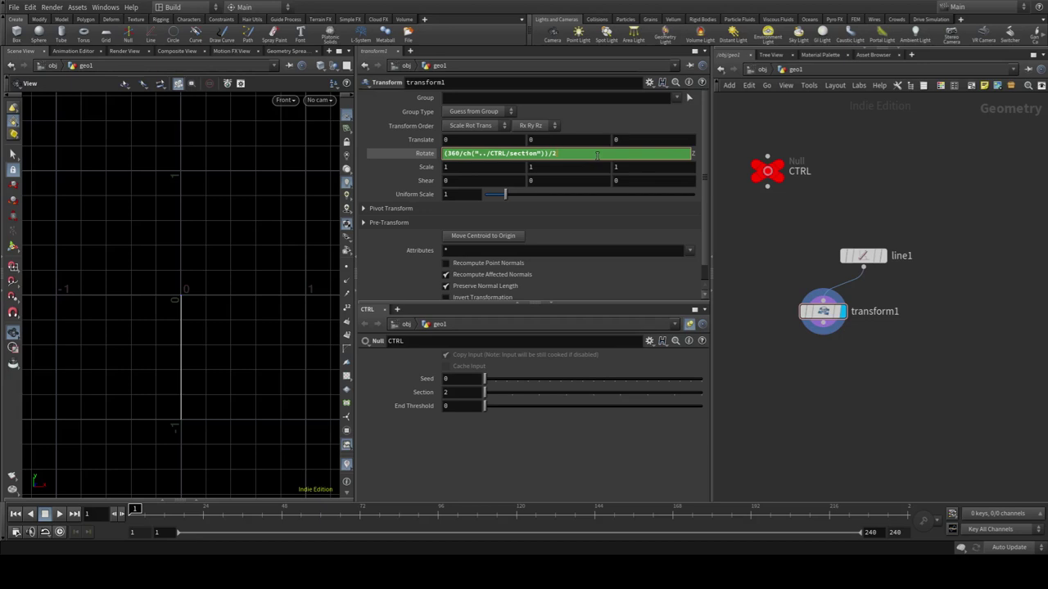
{"action": "key", "text": "Return"}
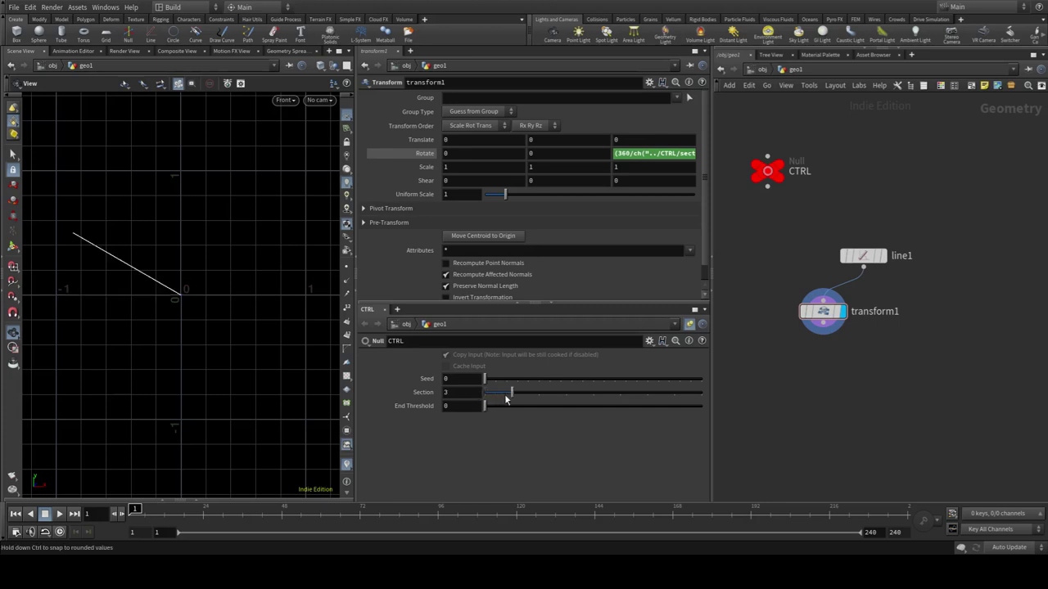
{"action": "left_click_drag", "start_coordinate": [484, 398], "coordinate": [594, 401]}
{"action": "left_click", "coordinate": [408, 157]}
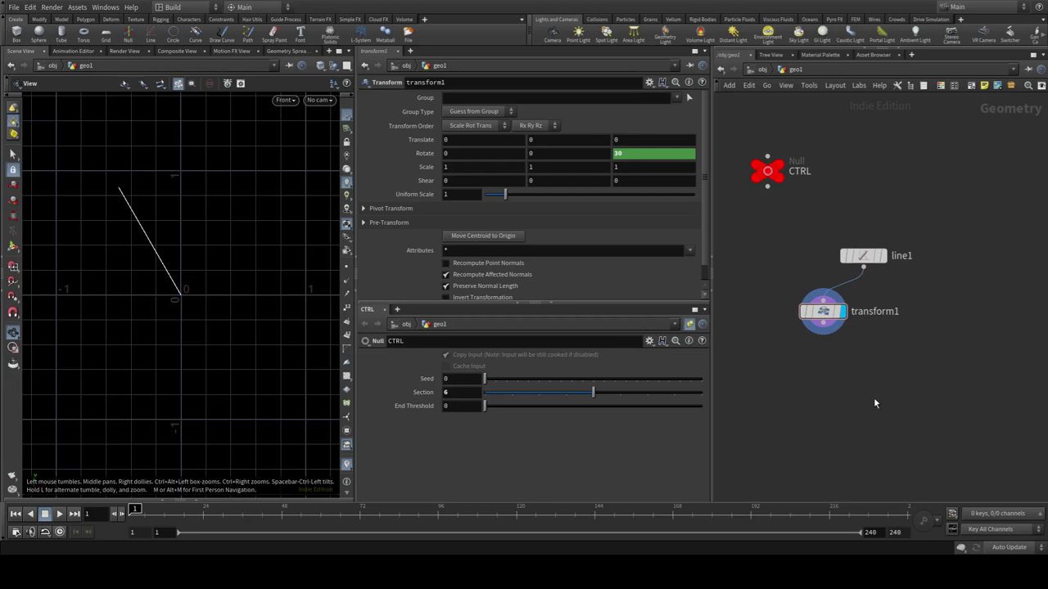
Merge transform1 and line1 into a displayed merge1 node
{"action": "left_click", "coordinate": [822, 324]}
{"action": "key", "text": "Tab"}
{"action": "type", "text": "merge"}
{"action": "key", "text": "Return"}
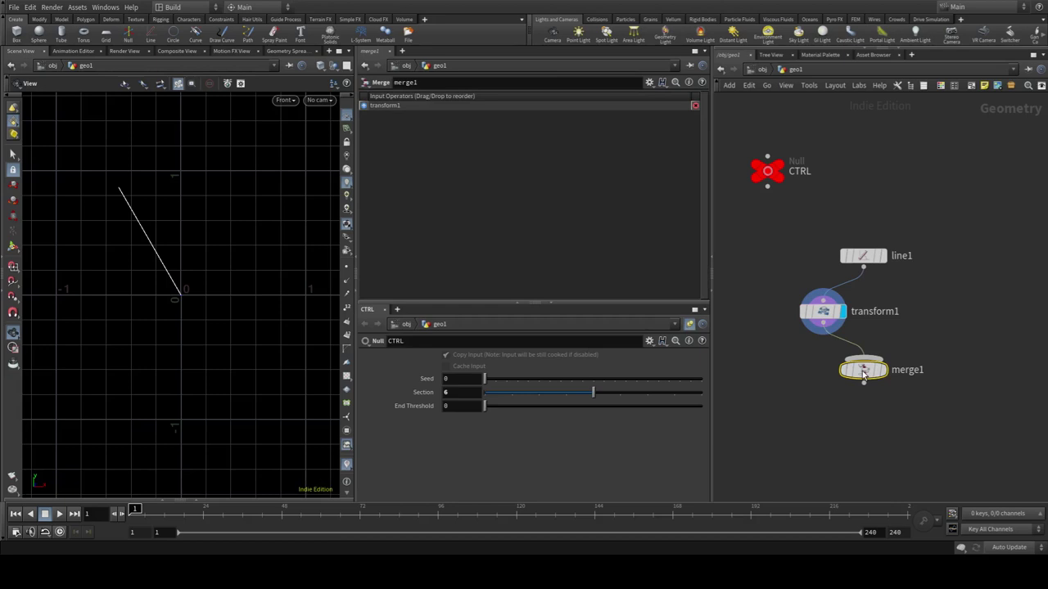
{"action": "left_click_drag", "start_coordinate": [863, 267], "coordinate": [873, 341]}
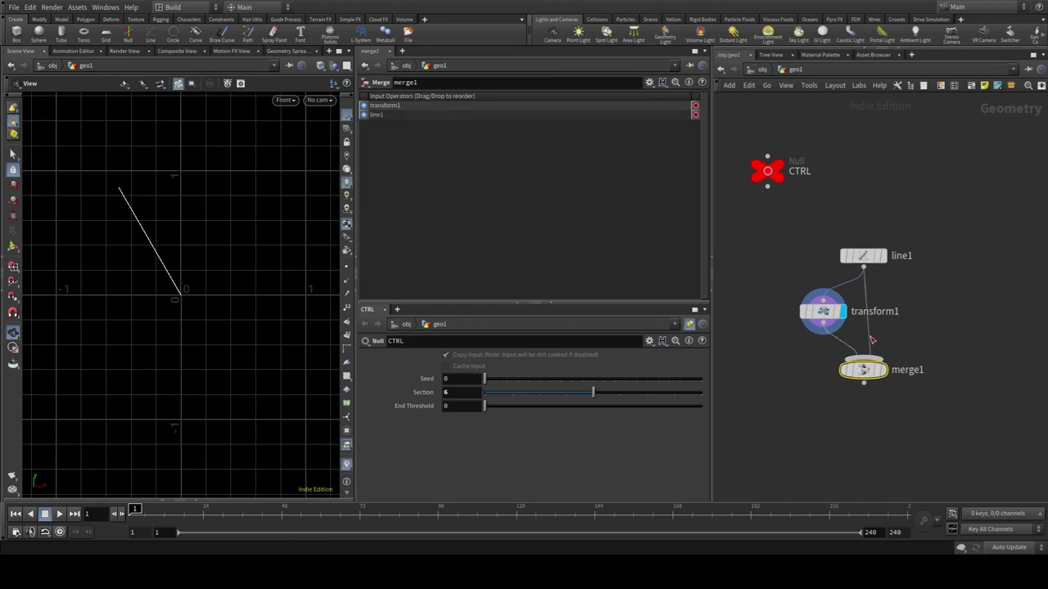
{"action": "left_click", "coordinate": [883, 370]}
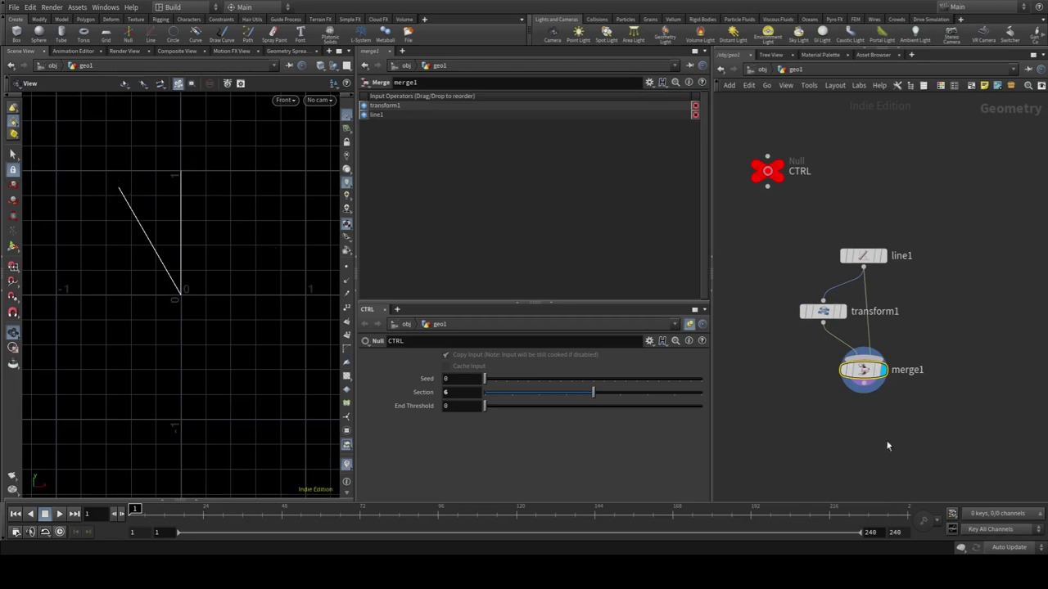
{"action": "left_click", "coordinate": [854, 432]}
Discard a trial Mirror node and route line1's wire into merge1 through a network dot
{"action": "key", "text": "Tab"}
{"action": "type", "text": "mirror"}
{"action": "key", "text": "Return"}
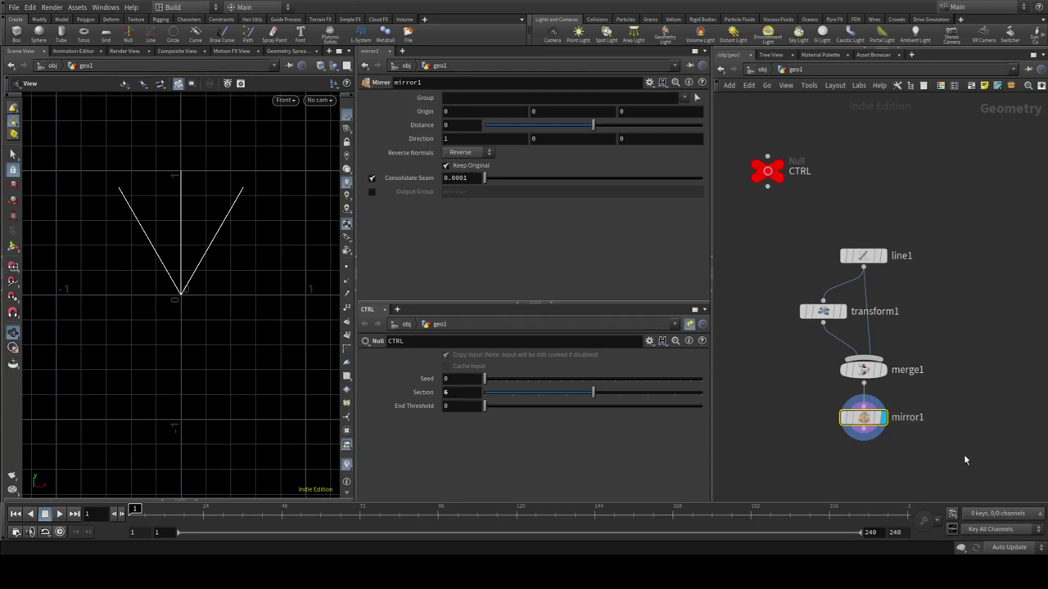
{"action": "key", "text": "Delete"}
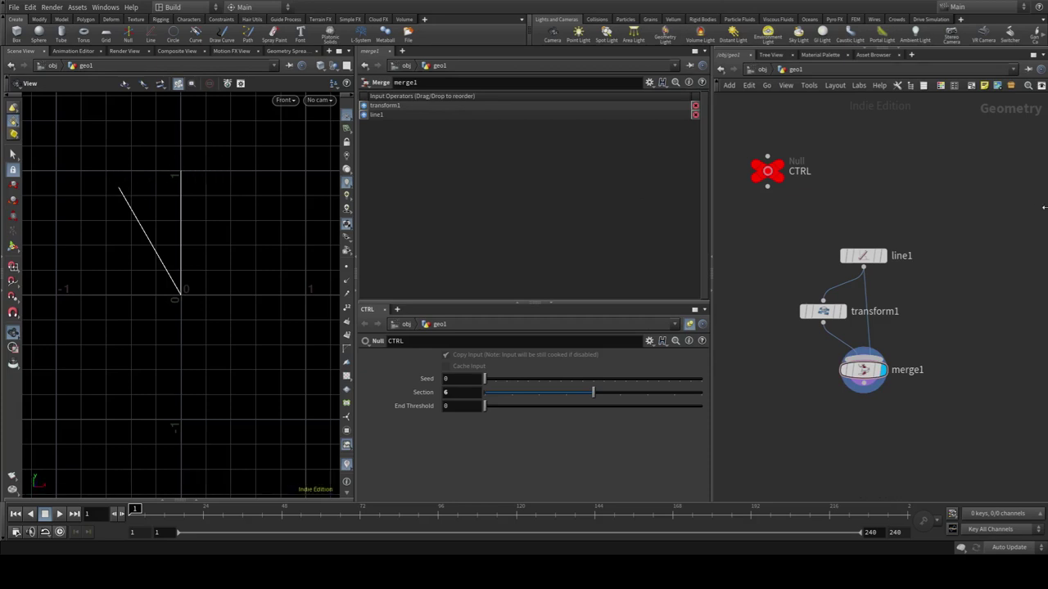
{"action": "left_click", "coordinate": [847, 285], "text": "alt"}
{"action": "left_click_drag", "start_coordinate": [860, 255], "coordinate": [860, 220]}
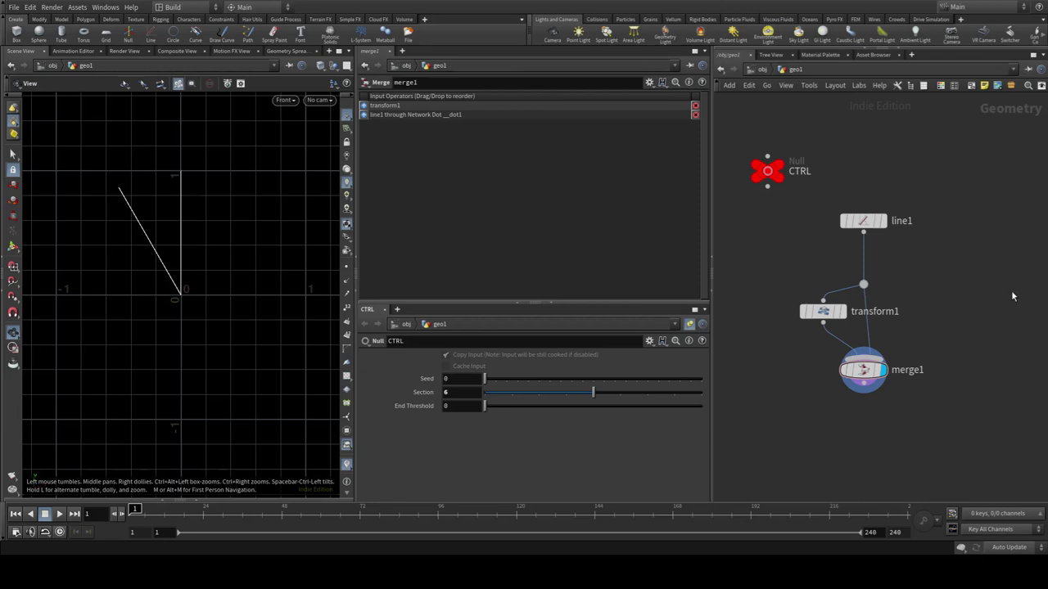
Insert a Group Create after line1 that puts point 1 into a points group named tip
{"action": "key", "text": "Tab"}
{"action": "left_click", "coordinate": [864, 262]}
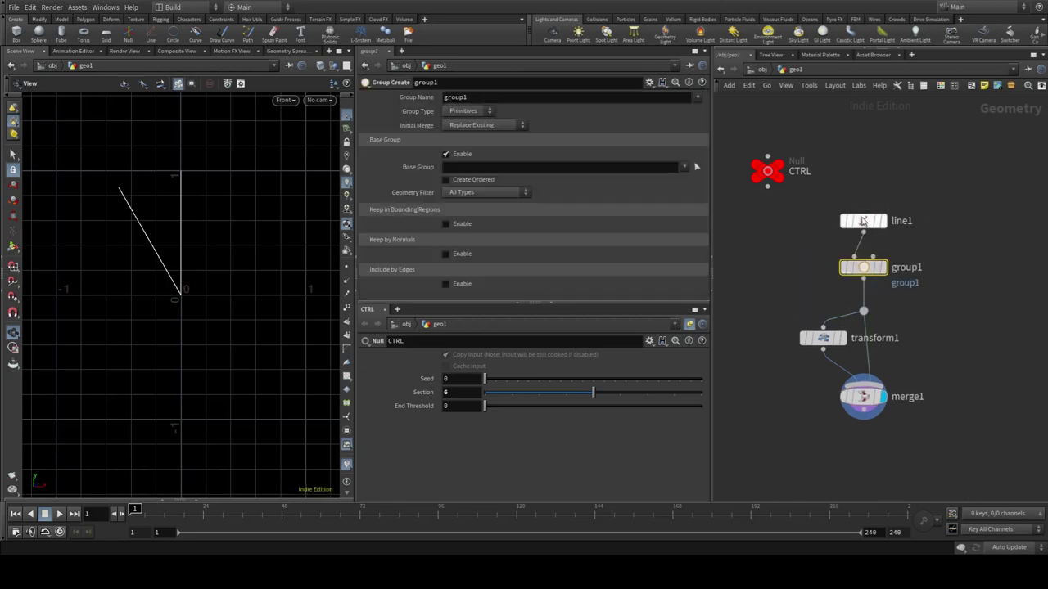
{"action": "left_click", "coordinate": [462, 111]}
{"action": "left_click", "coordinate": [463, 139]}
{"action": "left_click", "coordinate": [486, 98]}
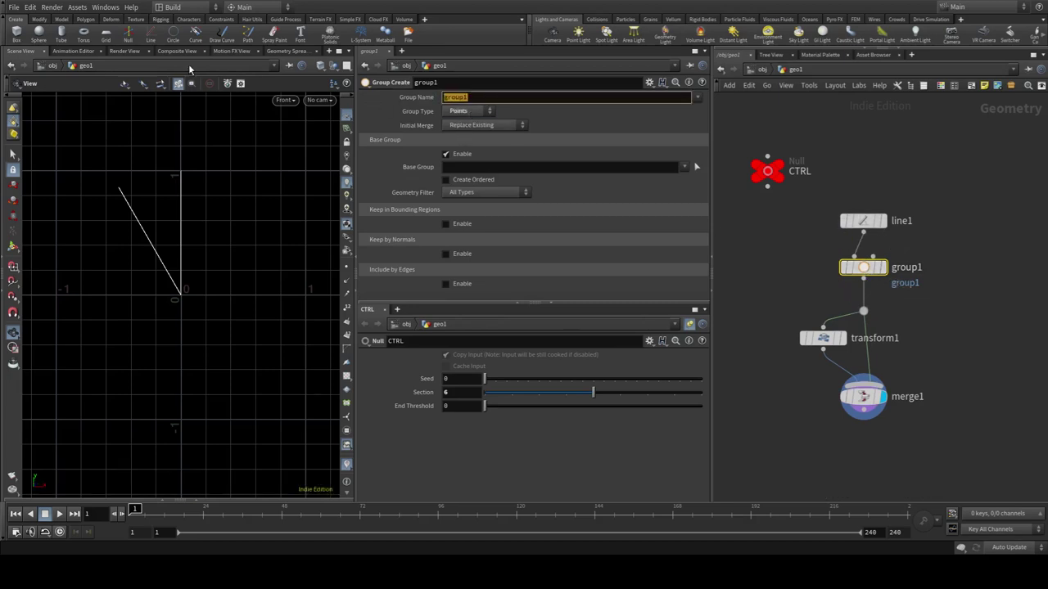
{"action": "type", "text": "tip"}
{"action": "key", "text": "Return"}
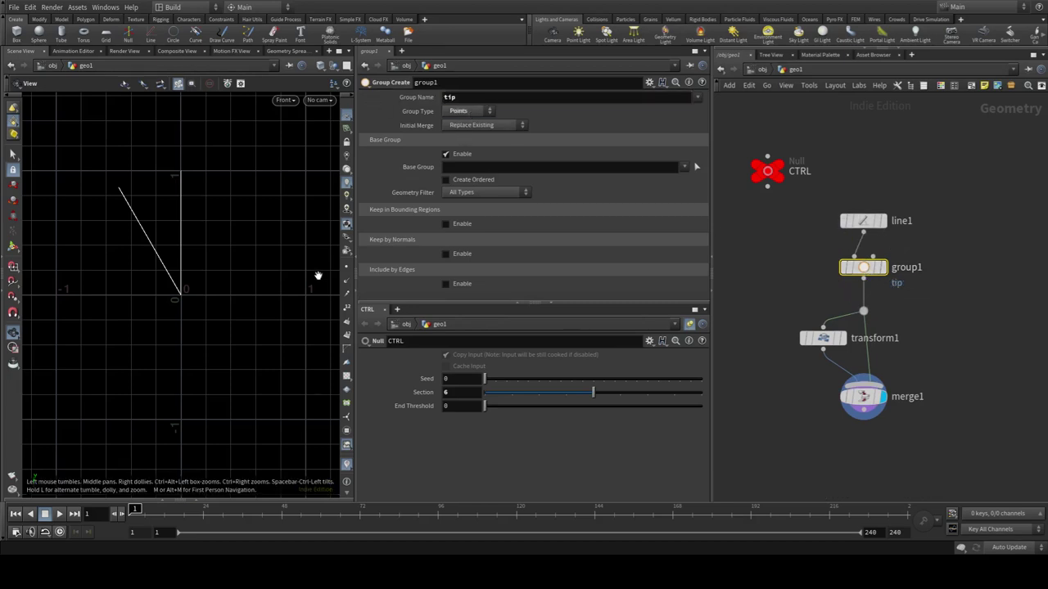
{"action": "left_click", "coordinate": [453, 166]}
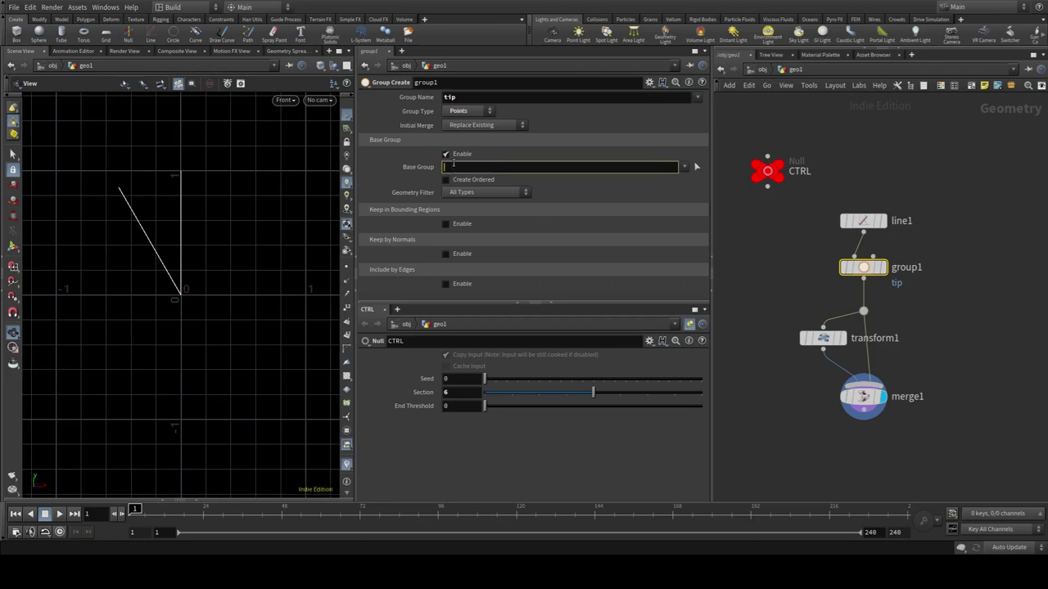
{"action": "type", "text": "1"}
{"action": "key", "text": "Return"}
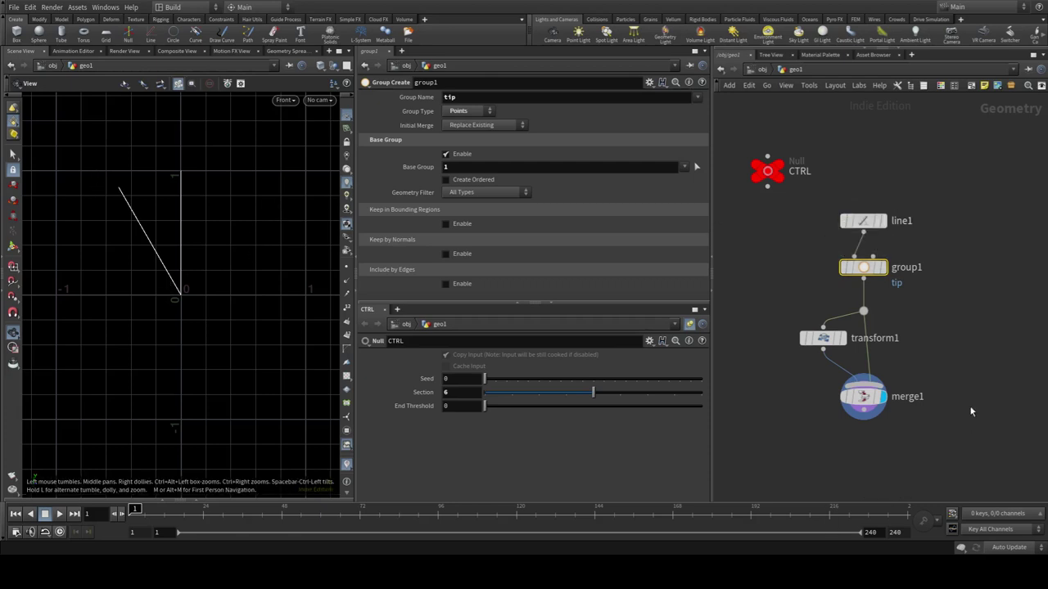
Undo an accidentally added tree node and add a Blast node from merge1
{"action": "middle_click_drag", "start_coordinate": [950, 368], "coordinate": [833, 364]}
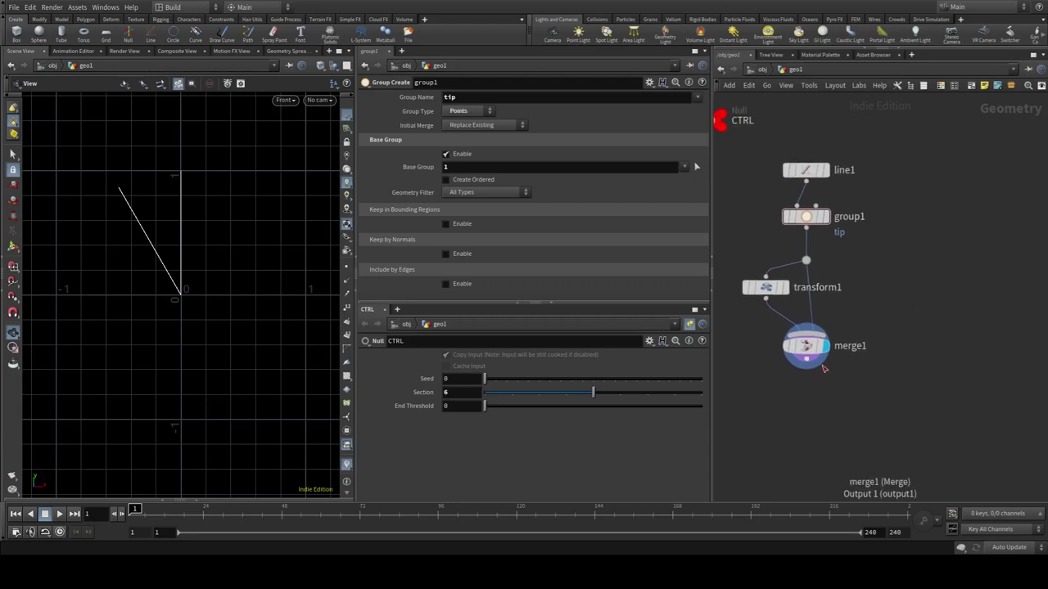
{"action": "left_click", "coordinate": [806, 369]}
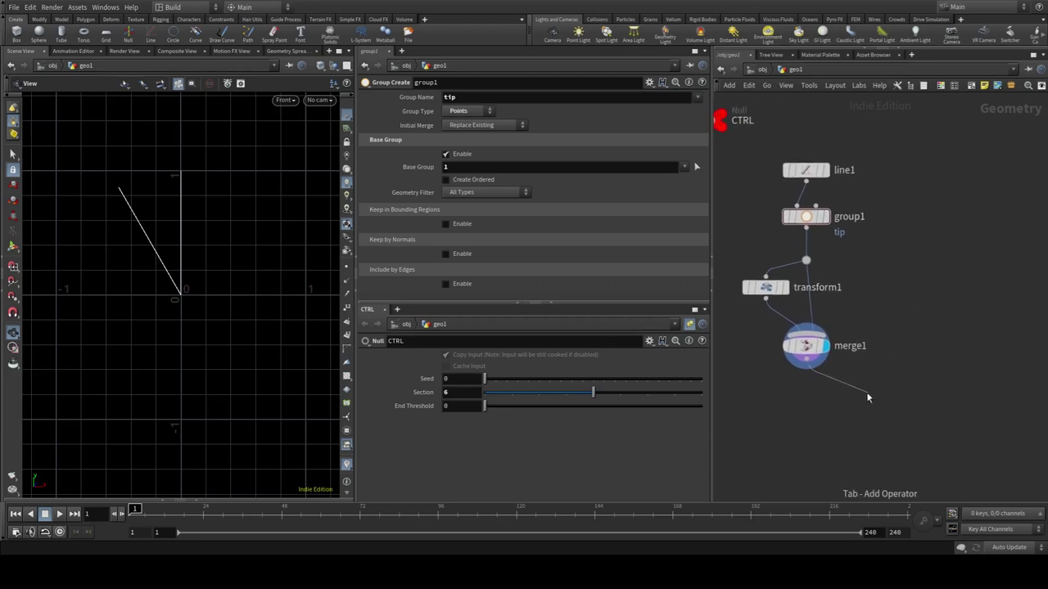
{"action": "left_click", "coordinate": [869, 398]}
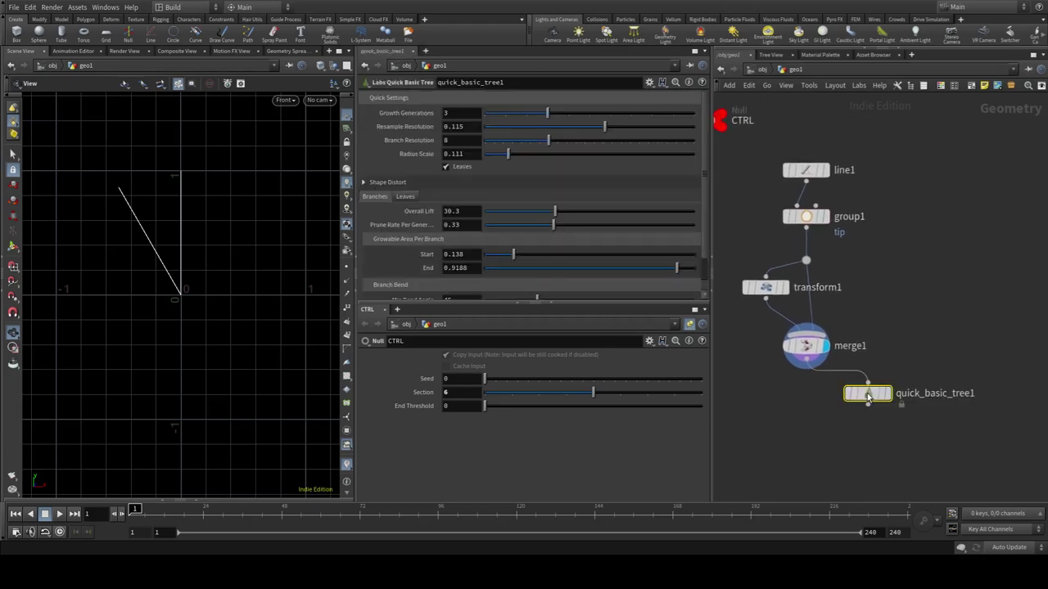
{"action": "key", "text": "ctrl+z"}
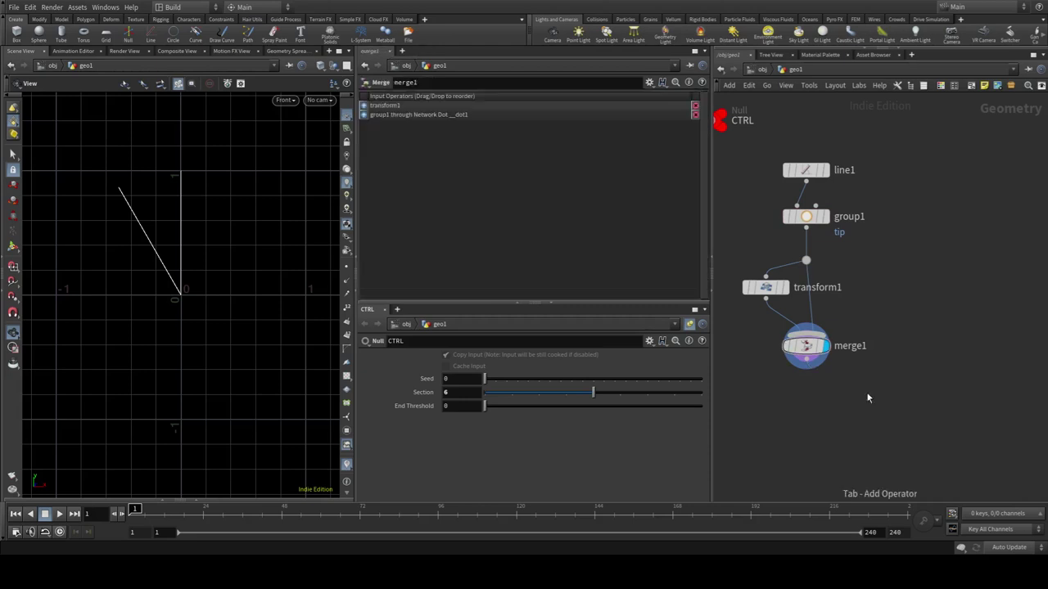
{"action": "key", "text": "Tab"}
{"action": "type", "text": "blast"}
{"action": "key", "text": "Return"}
Feed merge1 into blast1 set to the tip group with Delete Non Selected, and display it
{"action": "left_click", "coordinate": [863, 415]}
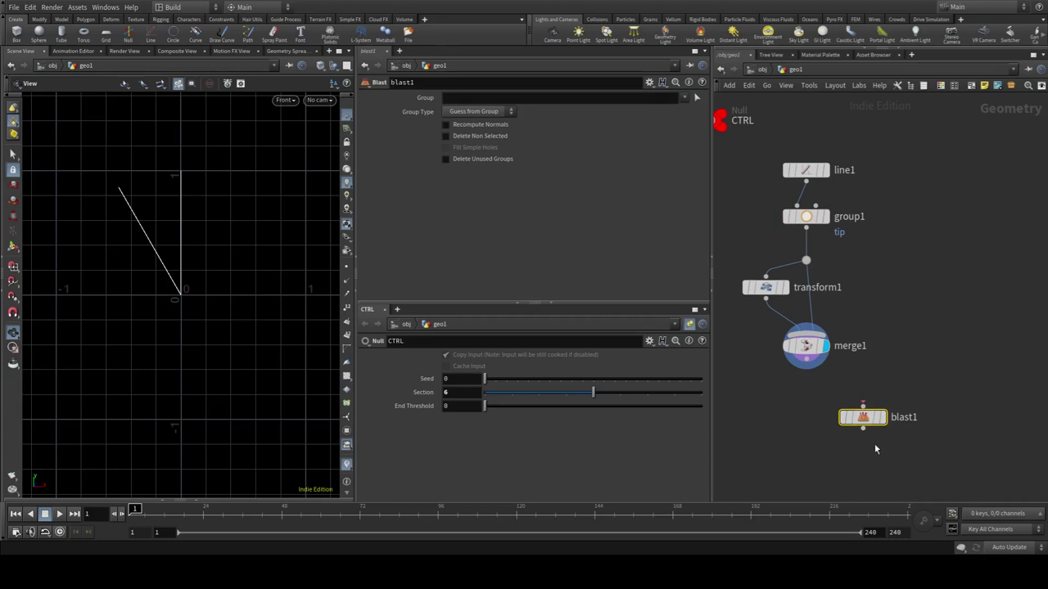
{"action": "left_click_drag", "start_coordinate": [807, 358], "coordinate": [861, 423]}
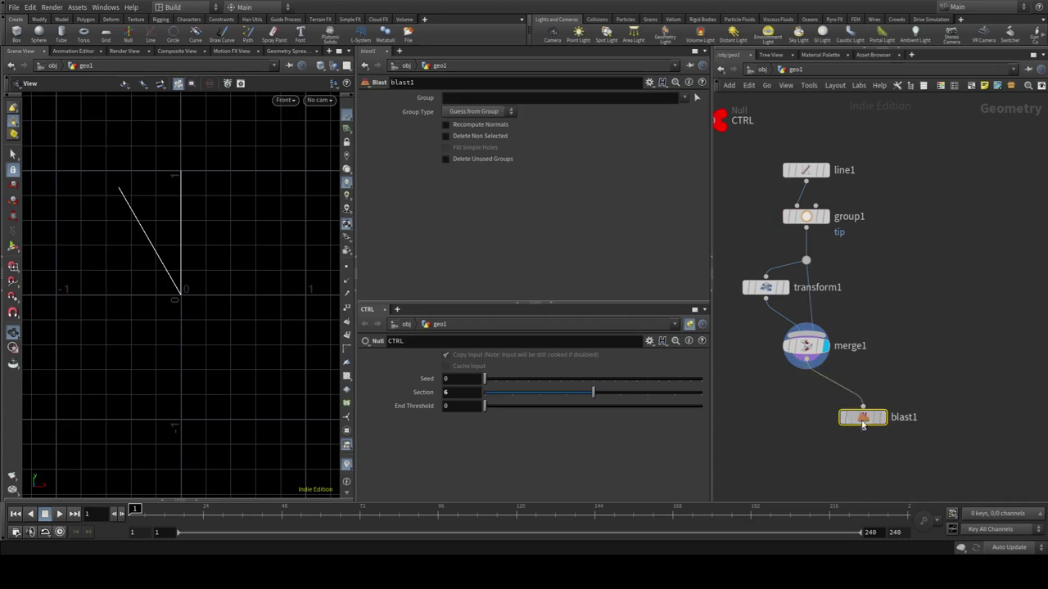
{"action": "left_click", "coordinate": [684, 98]}
{"action": "left_click", "coordinate": [580, 110]}
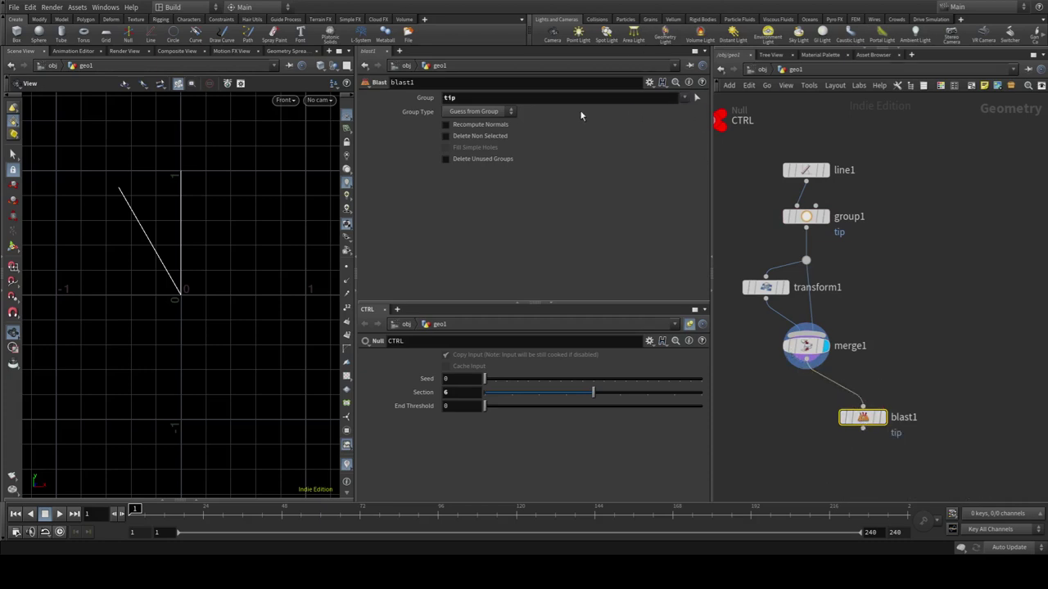
{"action": "left_click", "coordinate": [446, 136]}
{"action": "left_click", "coordinate": [446, 137]}
{"action": "left_click", "coordinate": [891, 419]}
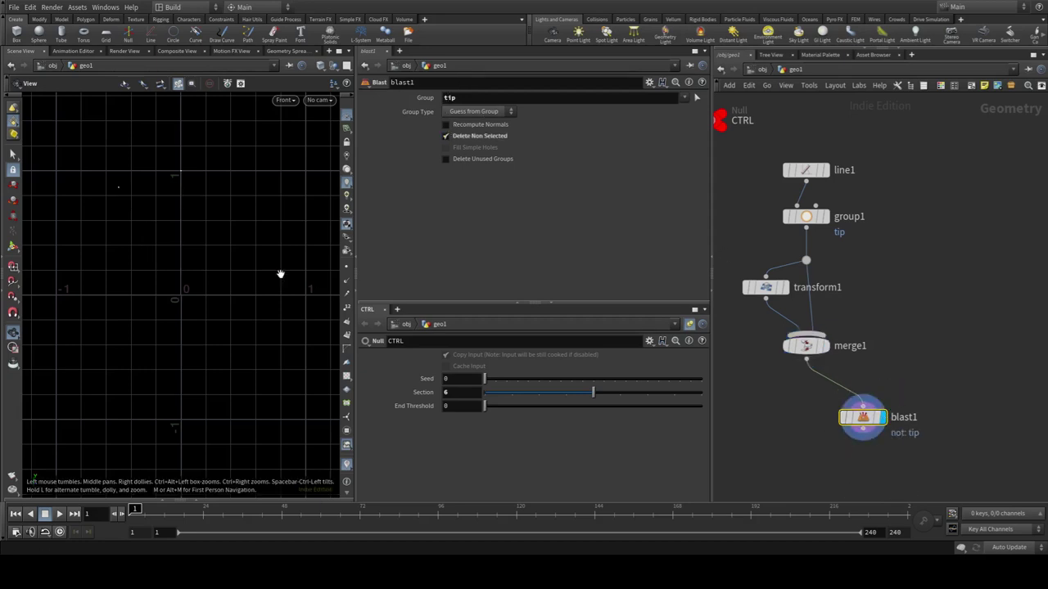
{"action": "middle_click_drag", "start_coordinate": [929, 463], "coordinate": [950, 405]}
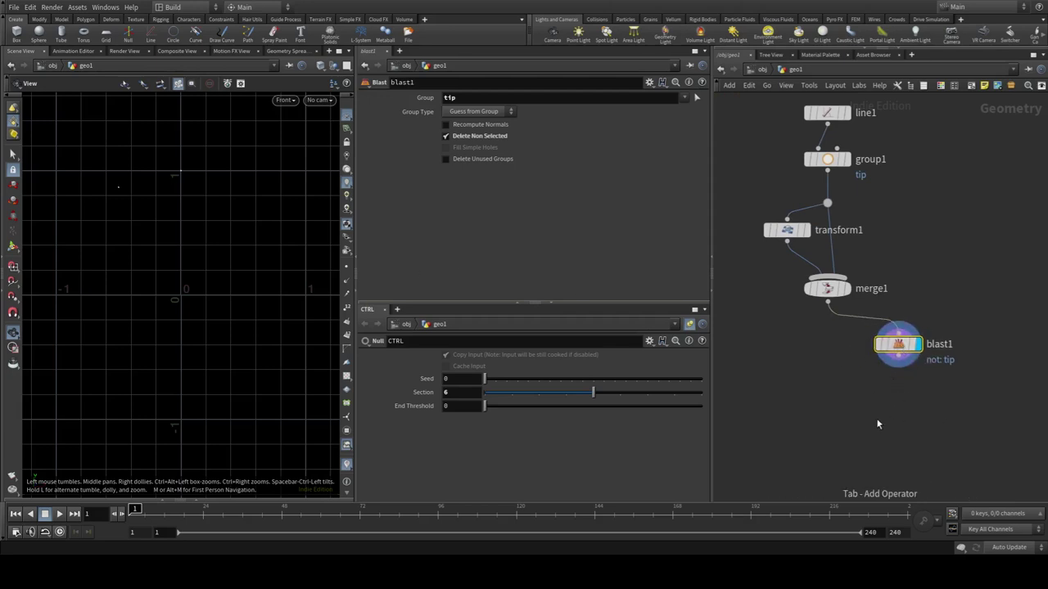
Add an add1 node after blast1 that builds a polygon from the tip points by group
{"action": "key", "text": "Tab"}
{"action": "type", "text": "add"}
{"action": "key", "text": "Return"}
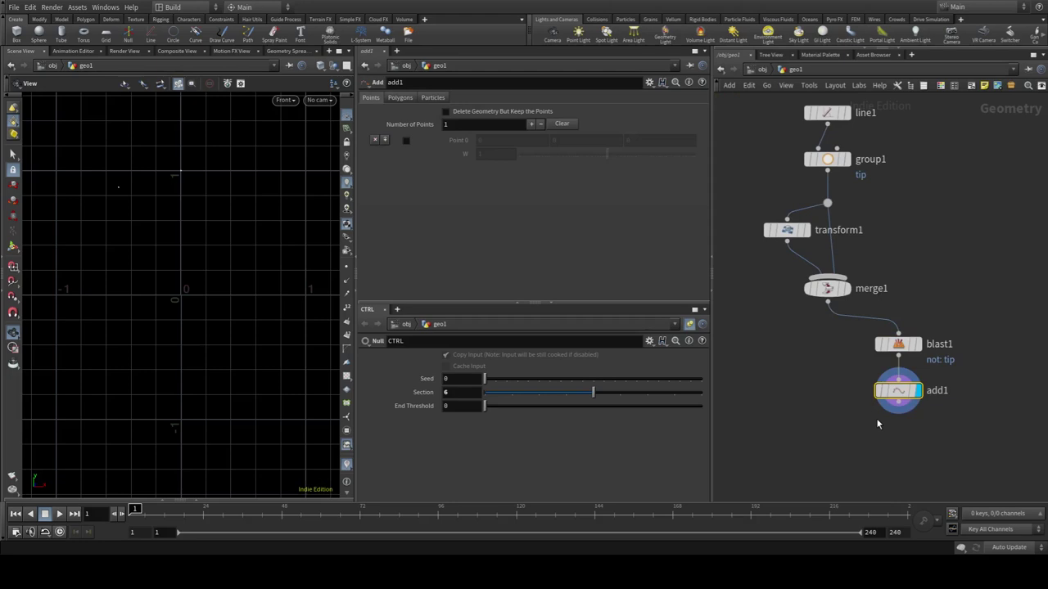
{"action": "left_click", "coordinate": [400, 97]}
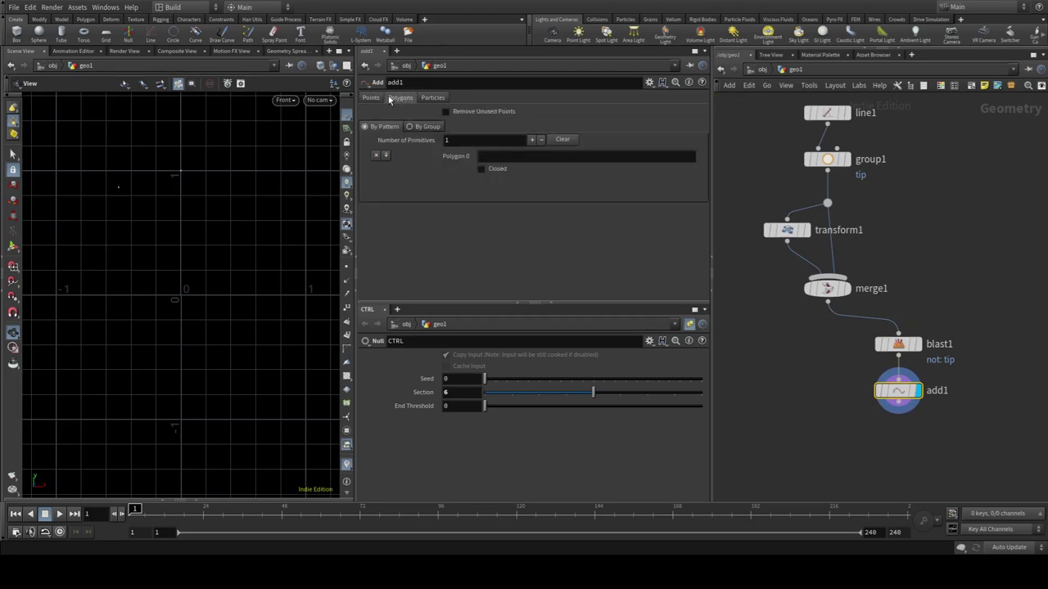
{"action": "left_click", "coordinate": [423, 128]}
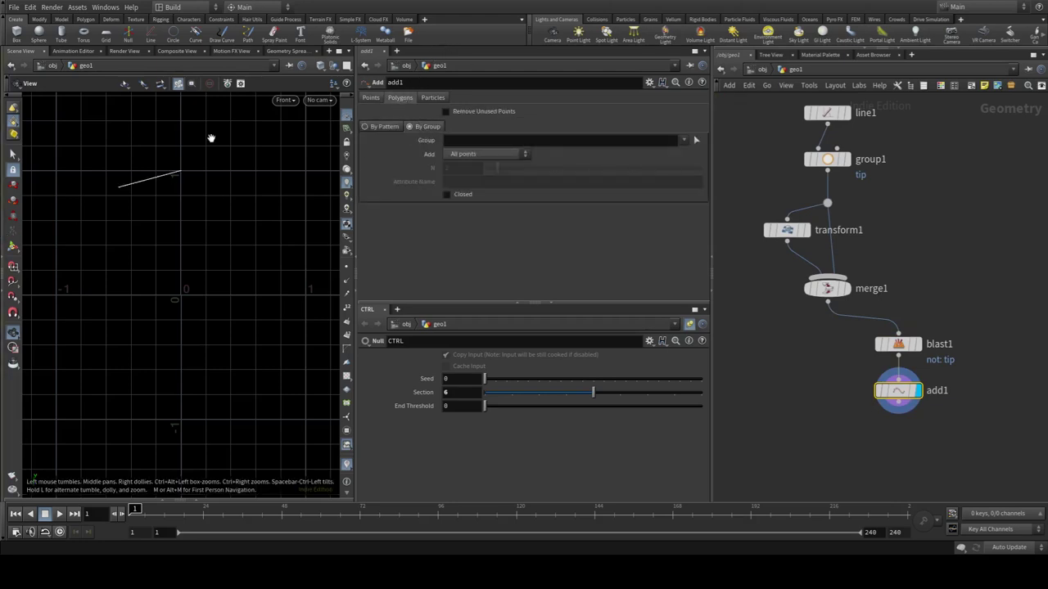
{"action": "middle_click_drag", "start_coordinate": [864, 422], "coordinate": [863, 404]}
{"action": "scroll", "coordinate": [843, 418], "scroll_direction": "up", "scroll_amount": 2}
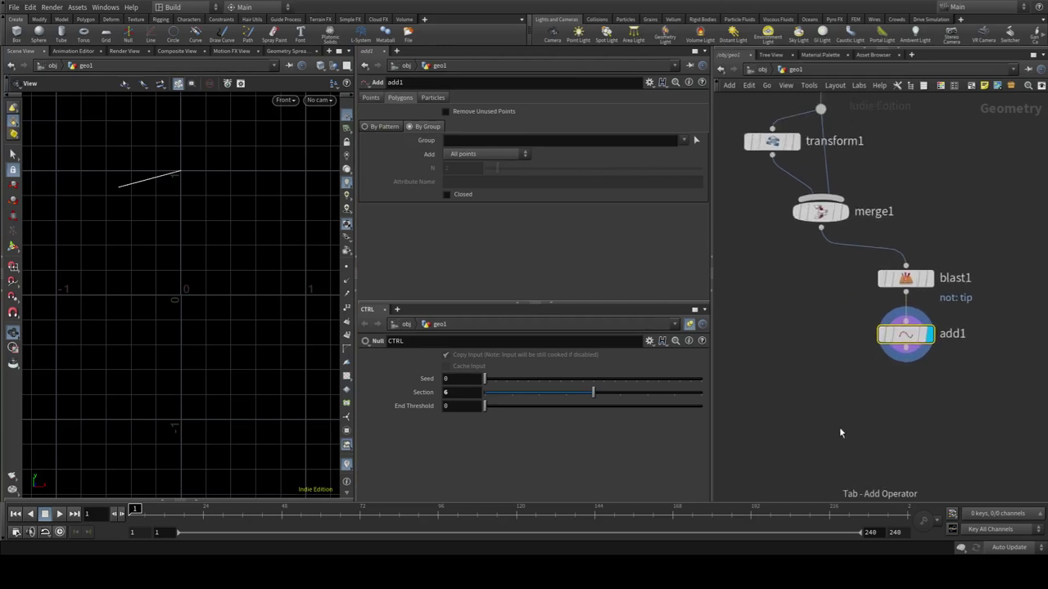
Combine merge1 and add1 in a new merge2 node
{"action": "key", "text": "Tab"}
{"action": "key", "text": "Return"}
{"action": "left_click", "coordinate": [842, 385]}
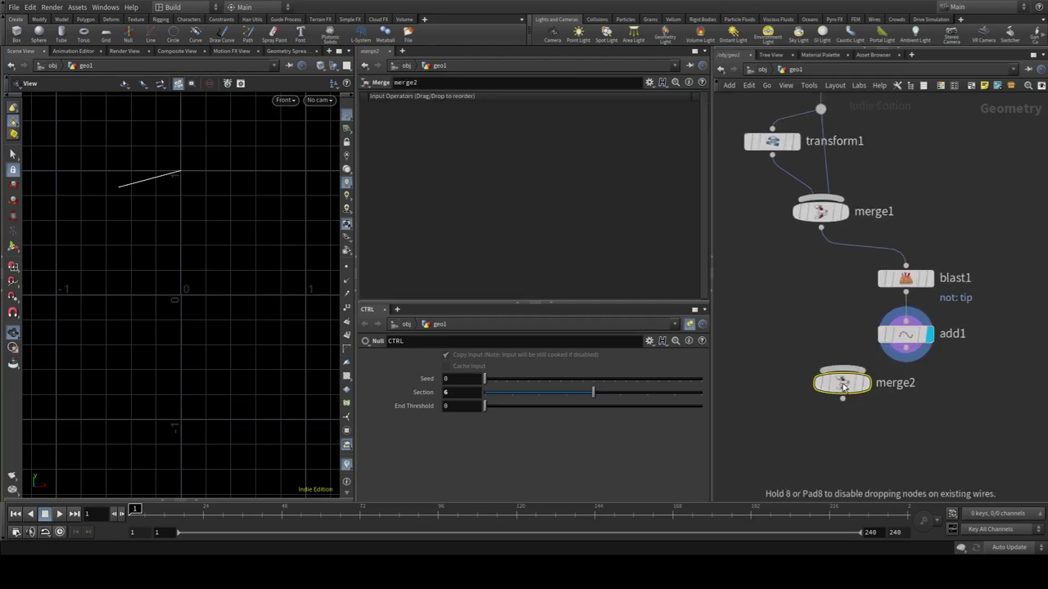
{"action": "left_click_drag", "start_coordinate": [820, 232], "coordinate": [841, 369]}
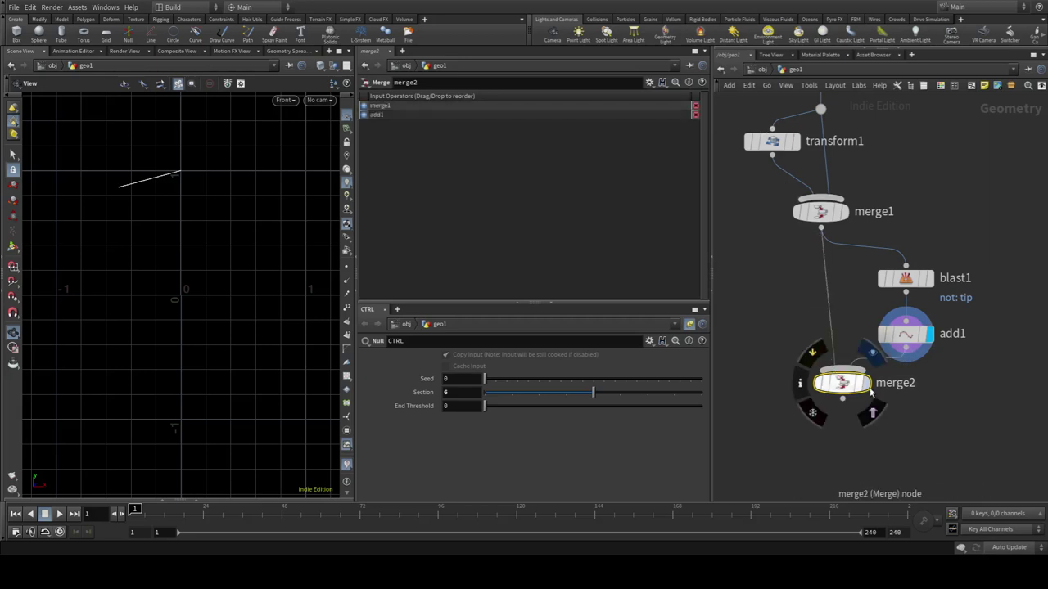
{"action": "left_click_drag", "start_coordinate": [914, 354], "coordinate": [842, 379]}
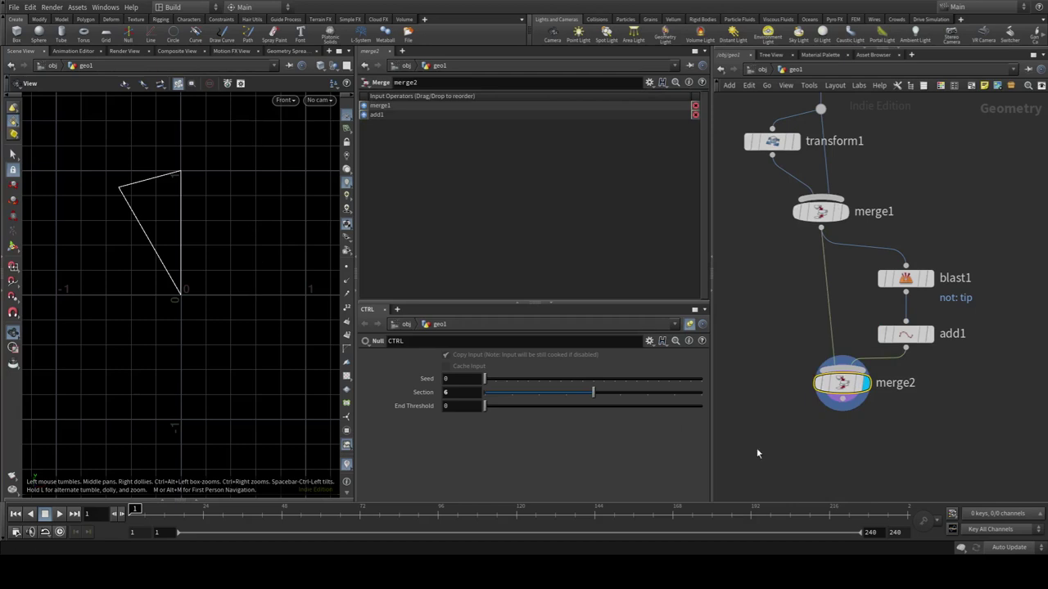
Add fuse1 and polyfill1 after merge2 to fill the triangle as one polygon
{"action": "left_click", "coordinate": [819, 447]}
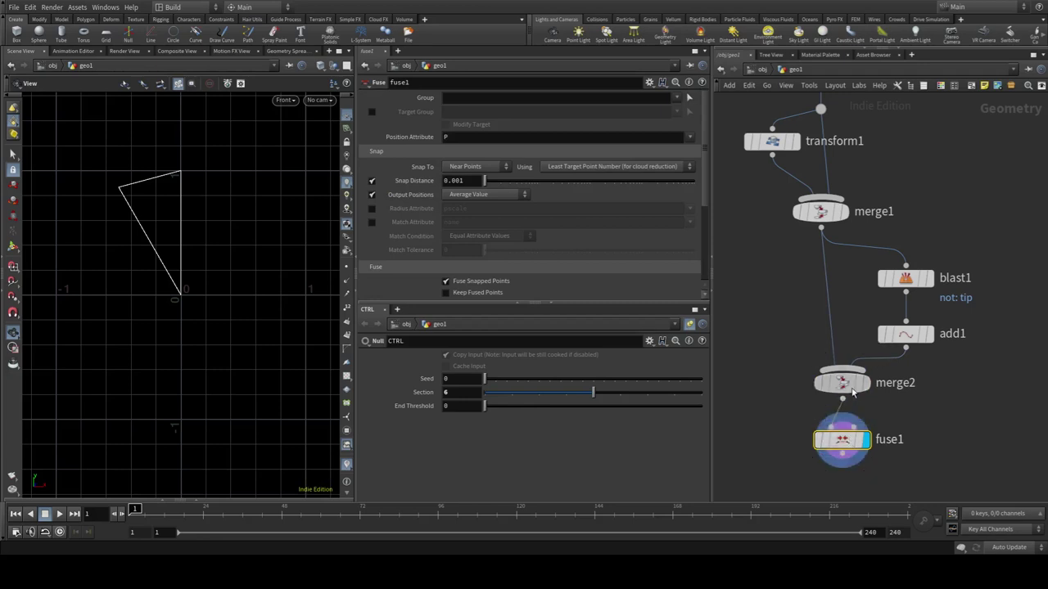
{"action": "middle_click_drag", "start_coordinate": [935, 420], "coordinate": [938, 292]}
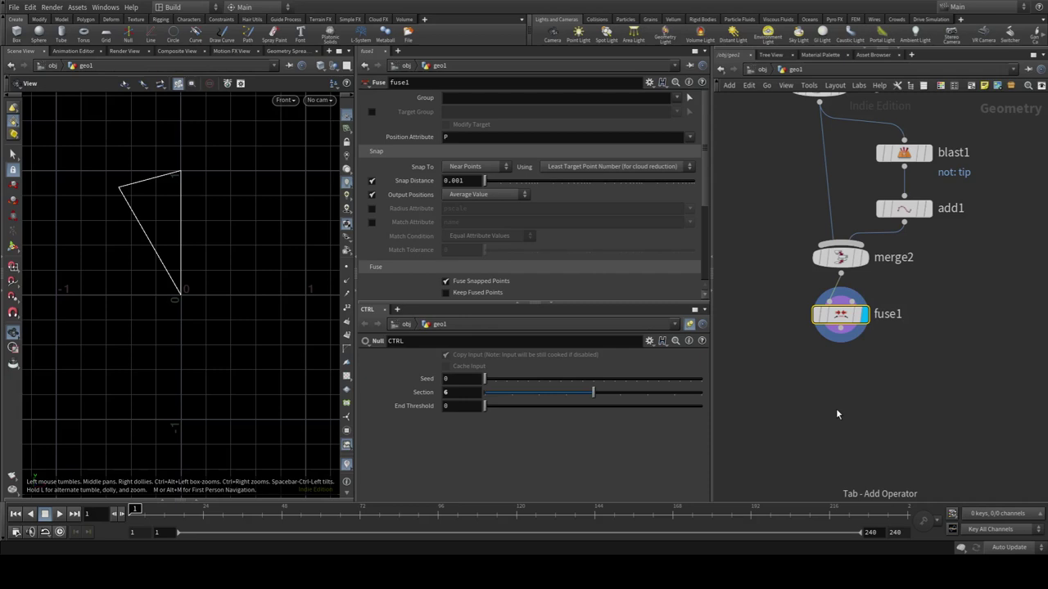
{"action": "key", "text": "Tab"}
{"action": "type", "text": "polyfill"}
{"action": "key", "text": "Return"}
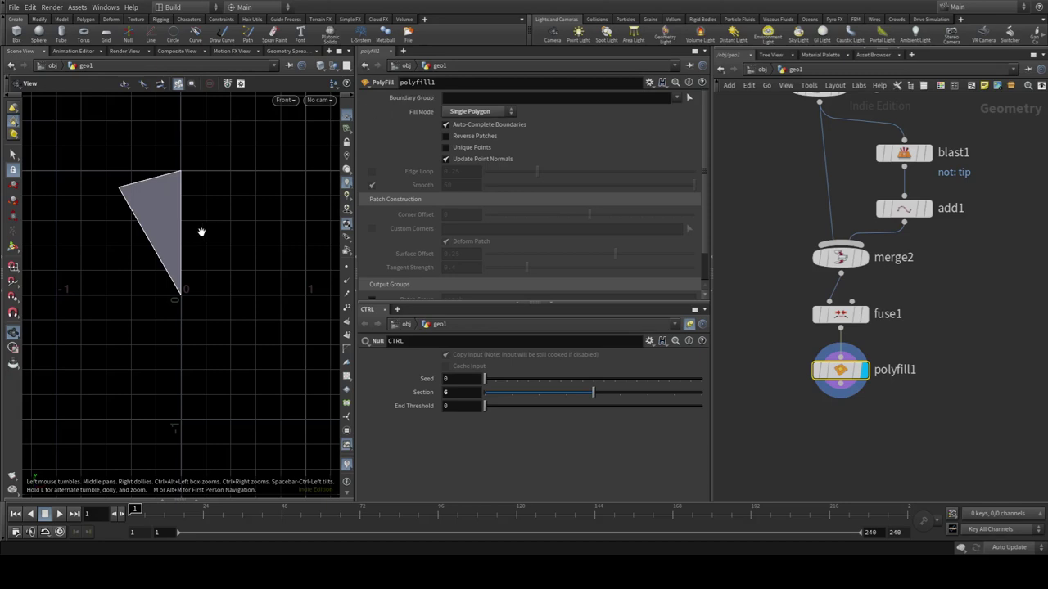
Enable Reverse Patches on polyfill1 to flip the triangle's shading
{"action": "middle_click_drag", "start_coordinate": [195, 176], "coordinate": [210, 204]}
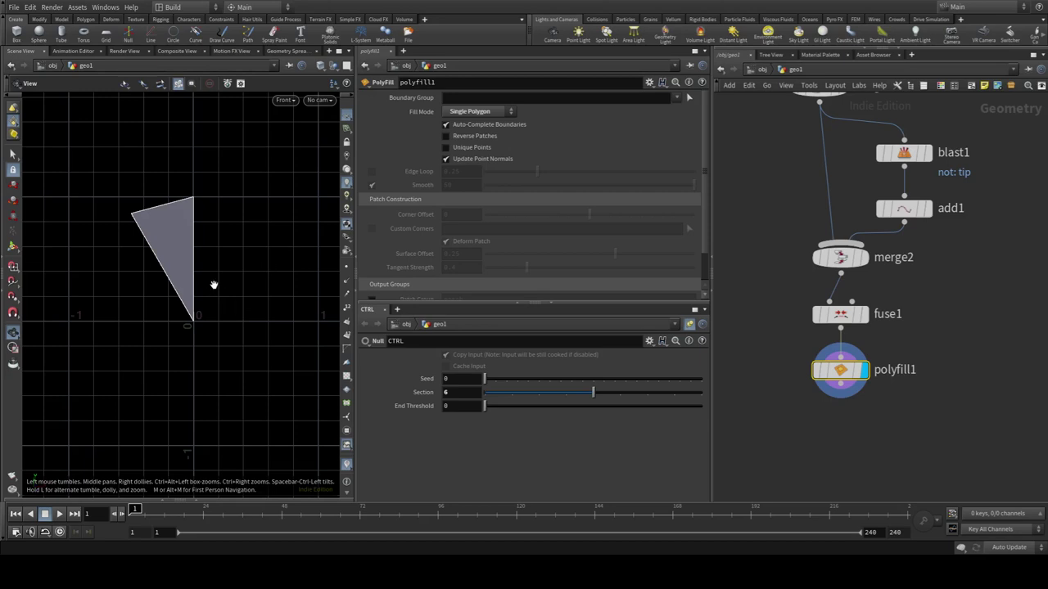
{"action": "scroll", "coordinate": [214, 284], "scroll_direction": "up", "scroll_amount": 5}
{"action": "scroll", "coordinate": [213, 285], "scroll_direction": "down", "scroll_amount": 5}
{"action": "left_click", "coordinate": [454, 139]}
{"action": "middle_click_drag", "start_coordinate": [974, 443], "coordinate": [954, 335]}
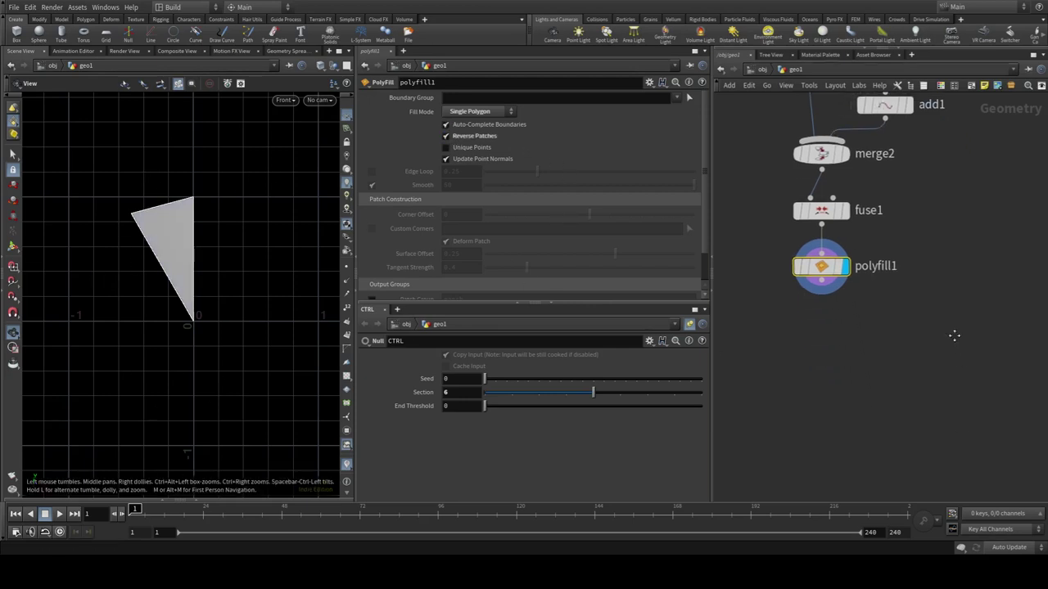
{"action": "scroll", "coordinate": [891, 368], "scroll_direction": "down", "scroll_amount": 2}
{"action": "scroll", "coordinate": [886, 381], "scroll_direction": "down", "scroll_amount": 2}
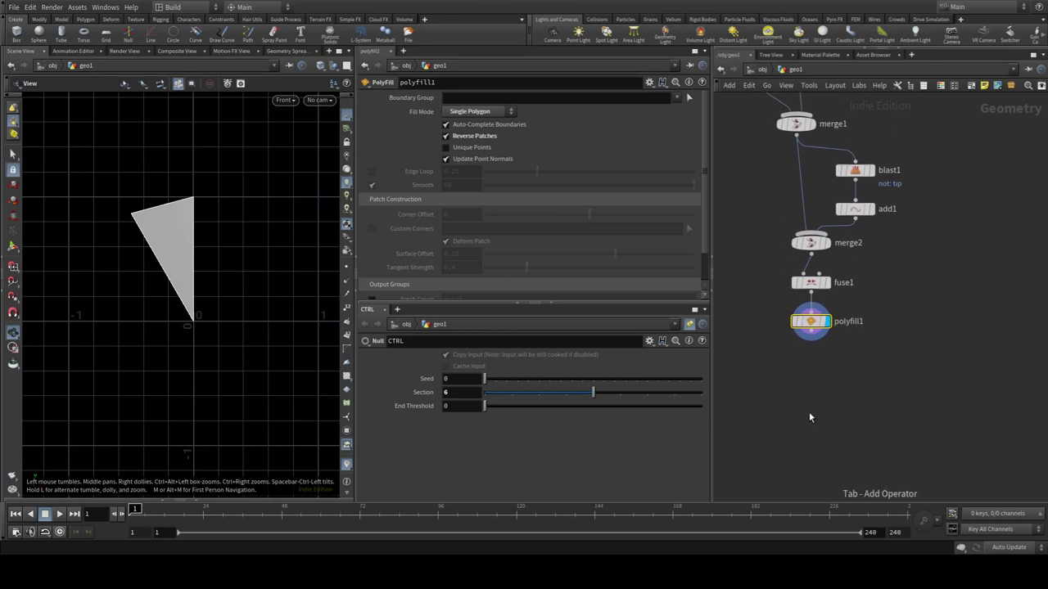
Add a null below polyfill1, rename it Basic_section, and nudge it slightly lower
{"action": "key", "text": "Tab"}
{"action": "type", "text": "null"}
{"action": "key", "text": "Return"}
{"action": "left_click", "coordinate": [809, 373]}
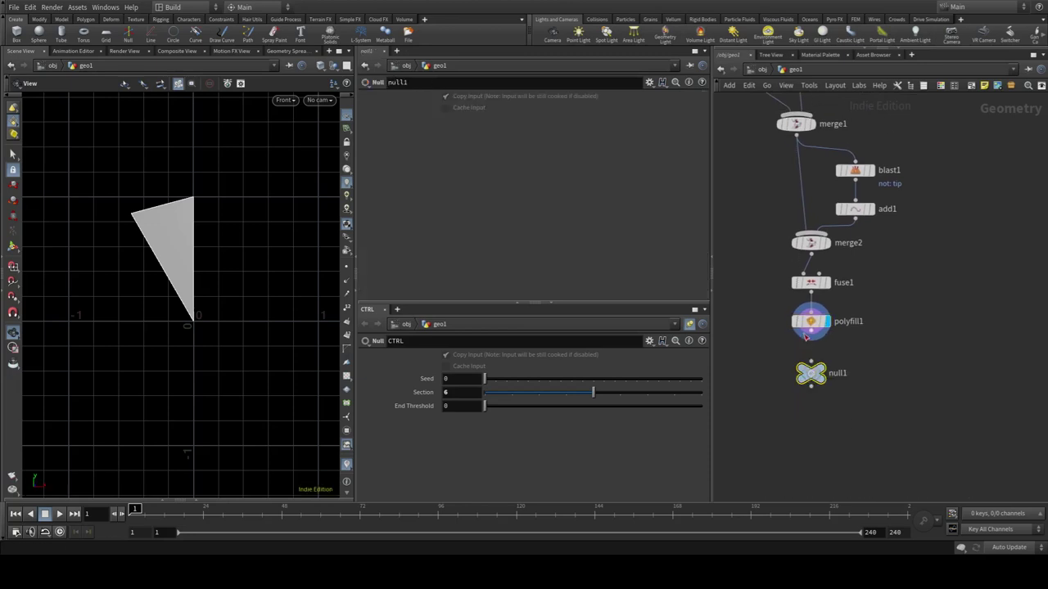
{"action": "double_click", "coordinate": [832, 373]}
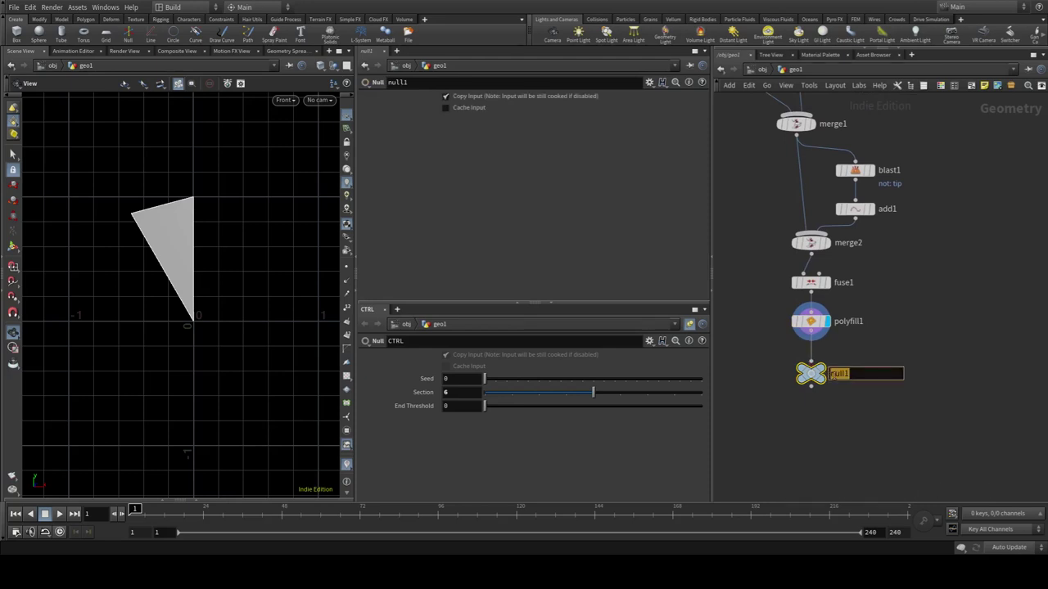
{"action": "type", "text": "E"}
{"action": "type", "text": "_s"}
{"action": "type", "text": "ection"}
{"action": "key", "text": "Return"}
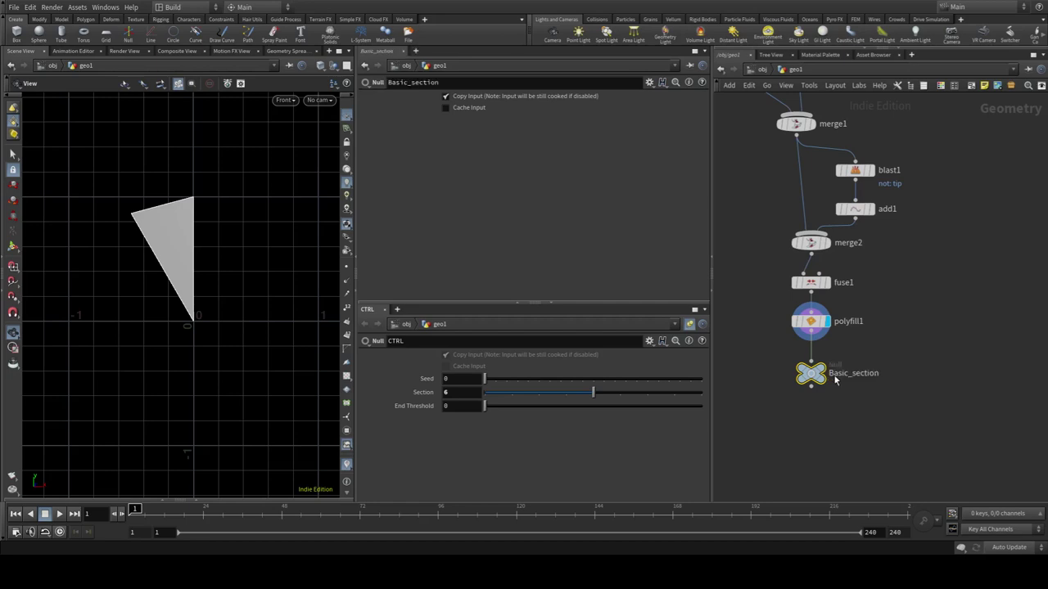
{"action": "left_click_drag", "start_coordinate": [825, 384], "coordinate": [825, 397]}
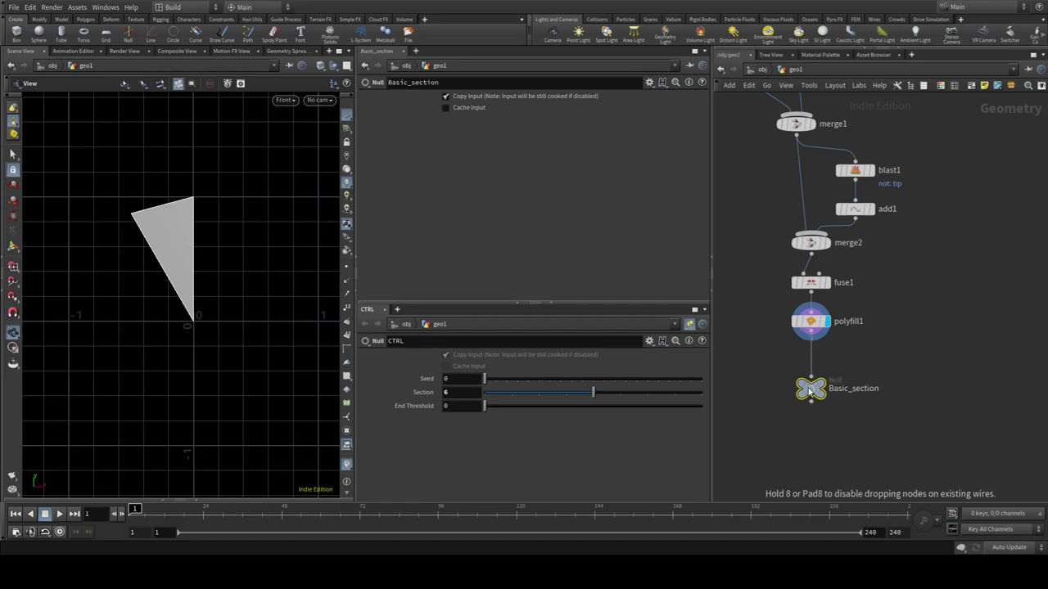
{"action": "middle_click_drag", "start_coordinate": [945, 421], "coordinate": [936, 326]}
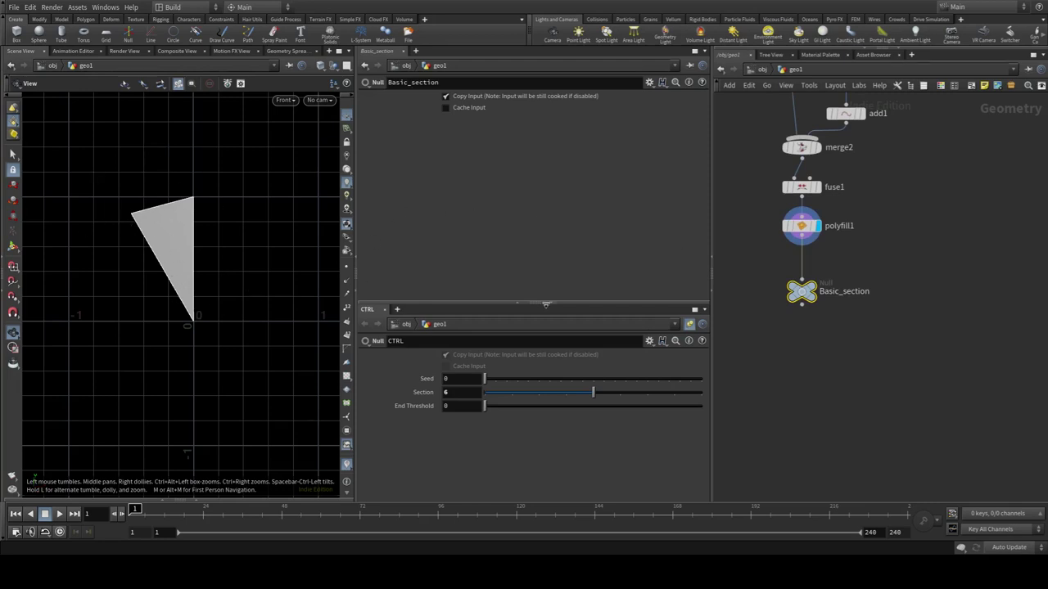
{"action": "left_click", "coordinate": [784, 371]}
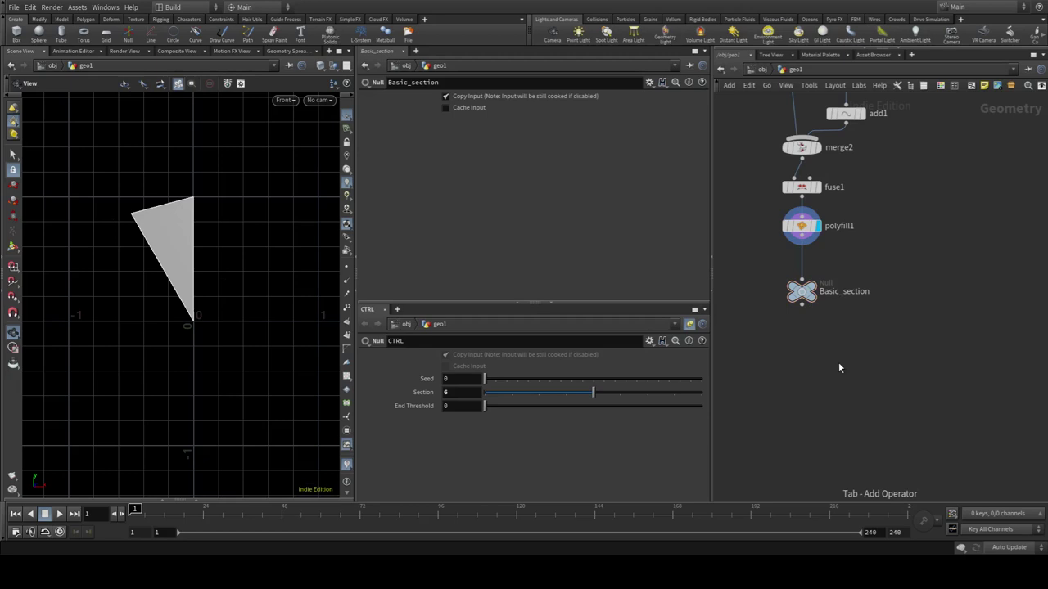
Add a Mirror node below Basic_section and display its kite-shaped result
{"action": "key", "text": "Tab"}
{"action": "key", "text": "Return"}
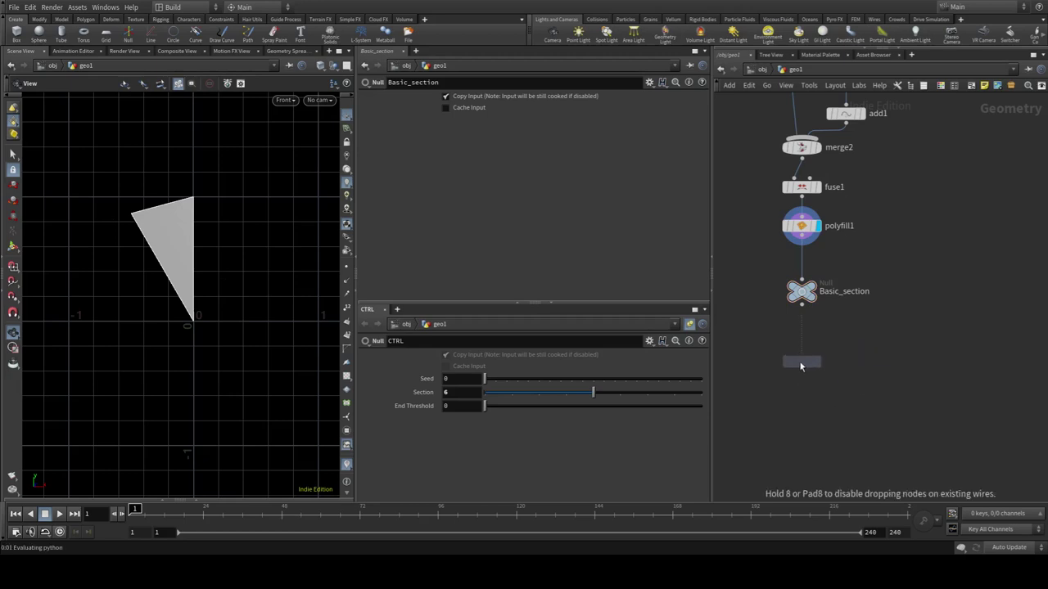
{"action": "left_click", "coordinate": [801, 366]}
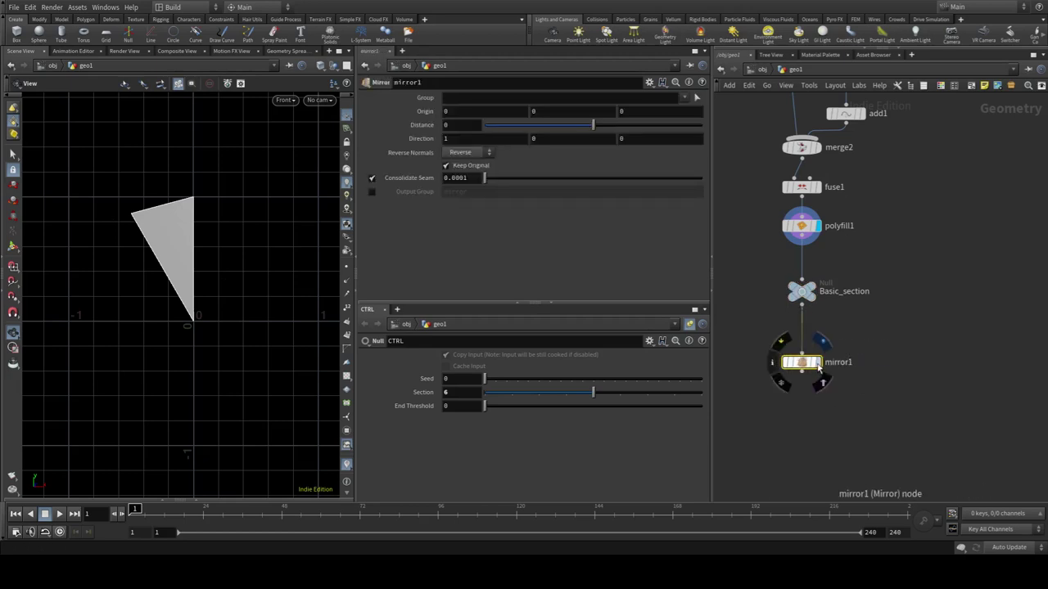
{"action": "left_click", "coordinate": [819, 366]}
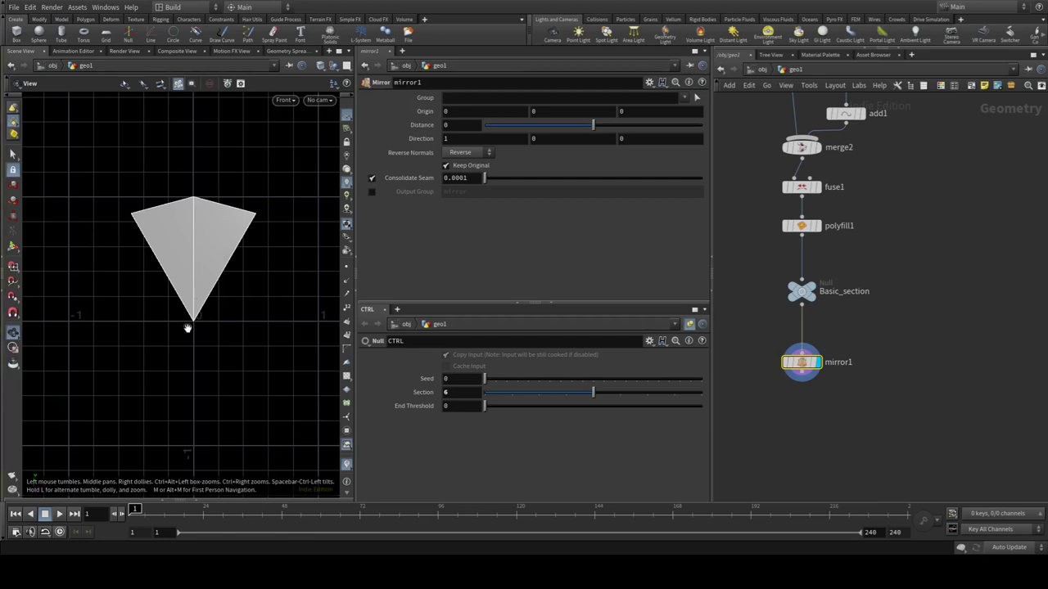
{"action": "middle_click_drag", "start_coordinate": [927, 379], "coordinate": [938, 330]}
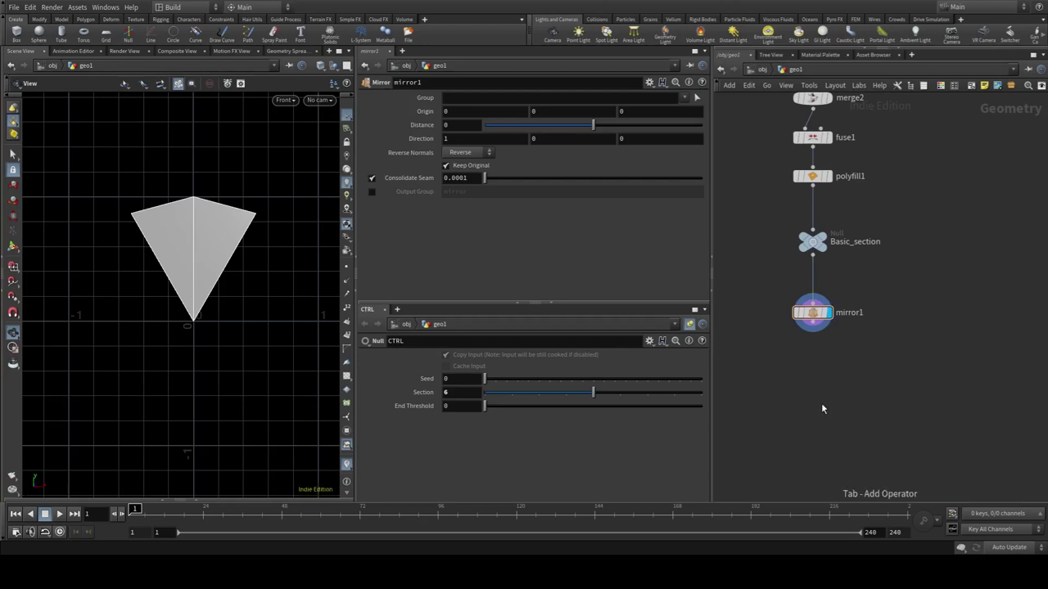
Add a Copy and Transform node after mirror1
{"action": "key", "text": "Tab"}
{"action": "type", "text": "copy"}
{"action": "key", "text": "Return"}
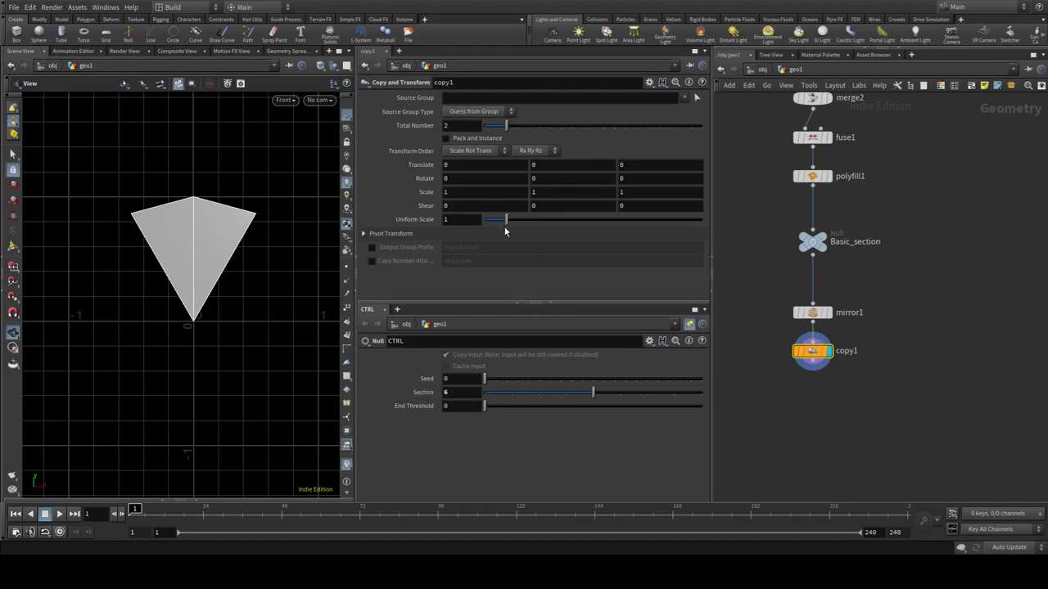
Link copy1's Total Number to Section, set Rotate Z to 360/ch("ncy"), and raise Section to 8
{"action": "type", "text": "ch(\"../CTRL/section\")"}
{"action": "left_click", "coordinate": [421, 122]}
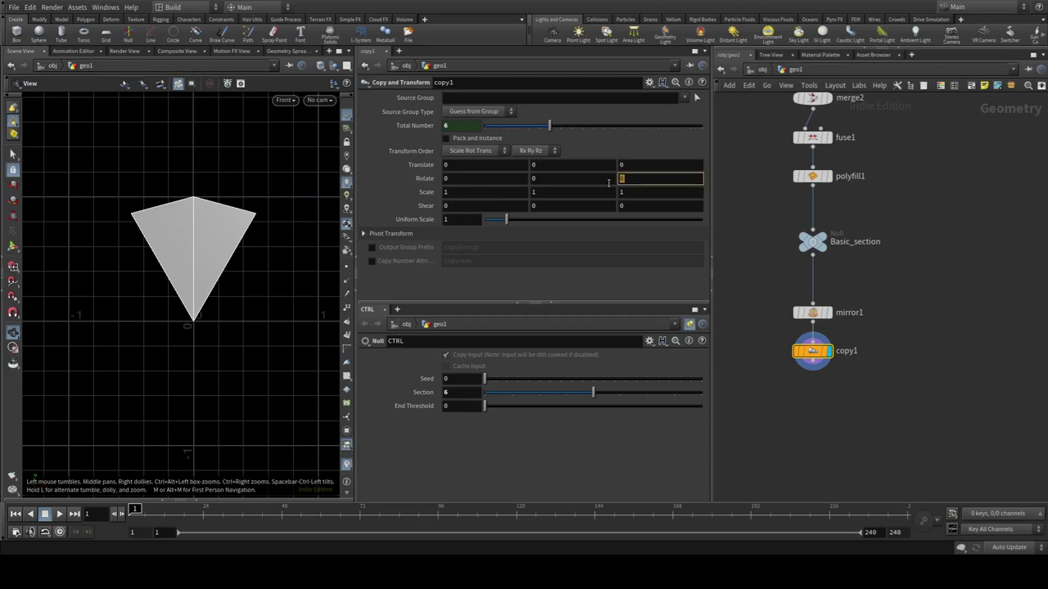
{"action": "type", "text": "360/"}
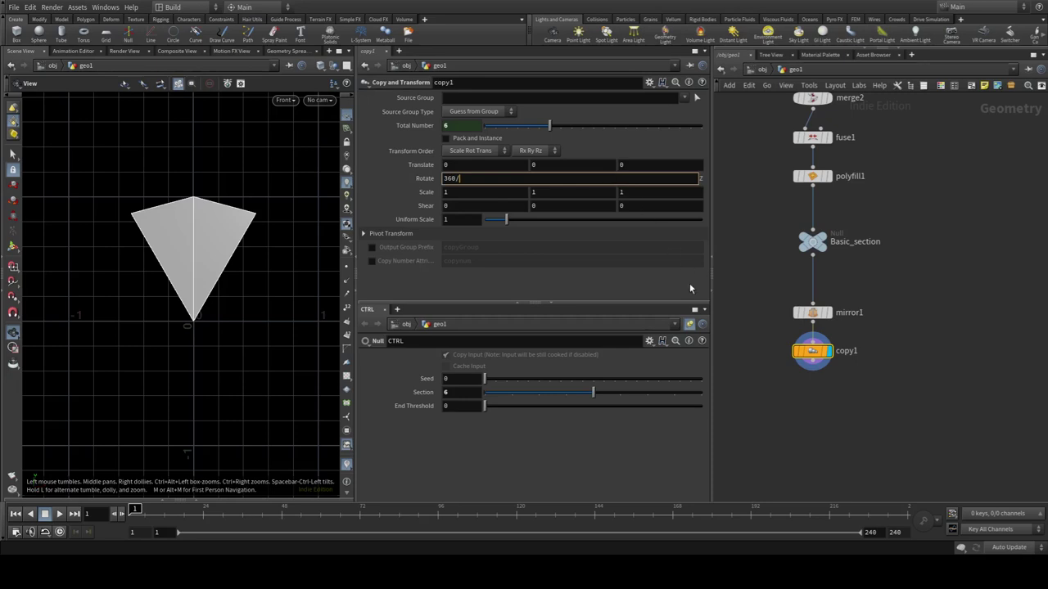
{"action": "type", "text": "ch(\"ncy\")"}
{"action": "key", "text": "Return"}
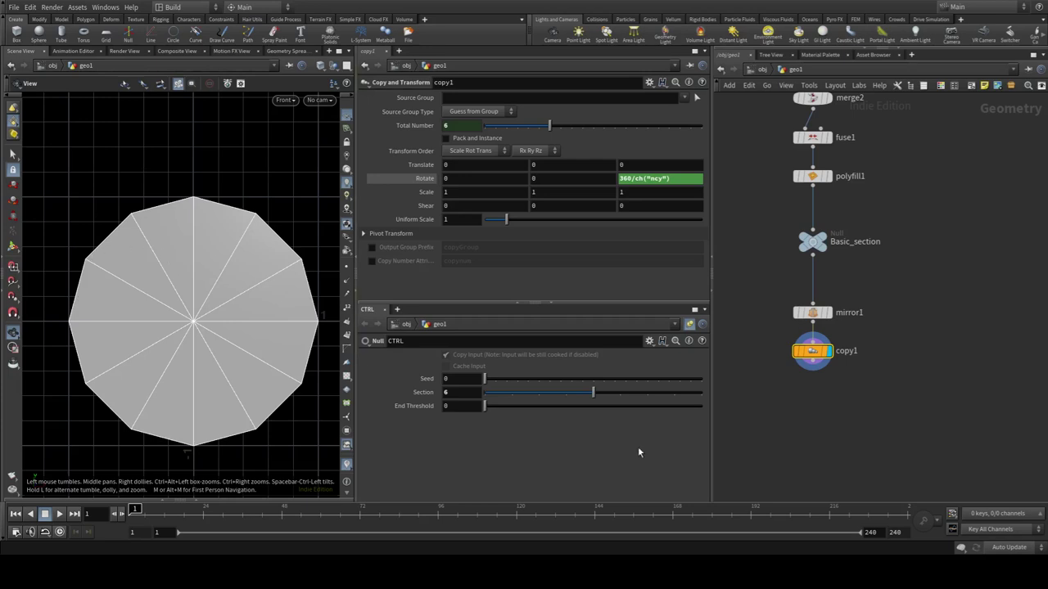
{"action": "mouse_move", "coordinate": [592, 392]}
{"action": "left_mouse_down"}
{"action": "mouse_move", "coordinate": [495, 396]}
{"action": "mouse_move", "coordinate": [685, 400]}
{"action": "mouse_move", "coordinate": [523, 395]}
{"action": "mouse_move", "coordinate": [682, 403]}
{"action": "mouse_move", "coordinate": [540, 391]}
{"action": "mouse_move", "coordinate": [645, 395]}
{"action": "left_mouse_up"}
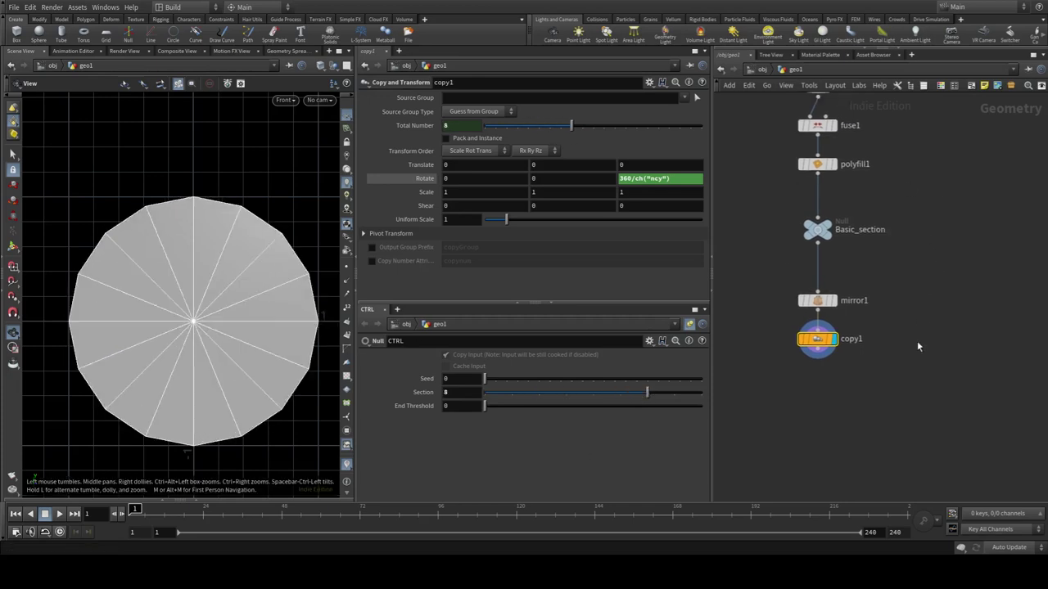
Move mirror1 and copy1 further down and display only the Basic_section wedge
{"action": "left_click", "coordinate": [817, 301], "text": "shift"}
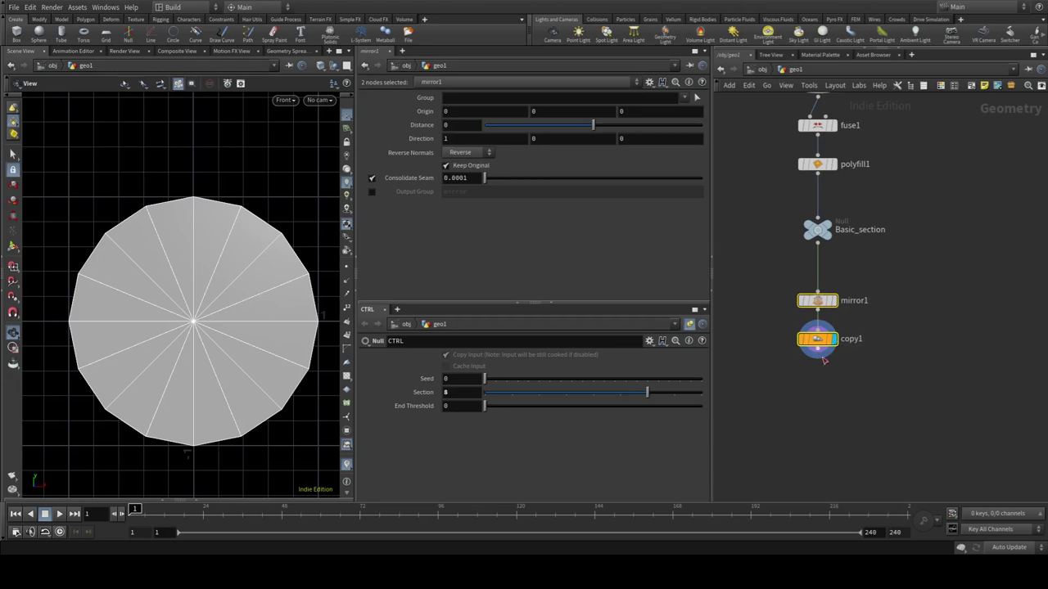
{"action": "left_click_drag", "start_coordinate": [817, 303], "coordinate": [813, 403]}
{"action": "left_click", "coordinate": [907, 350]}
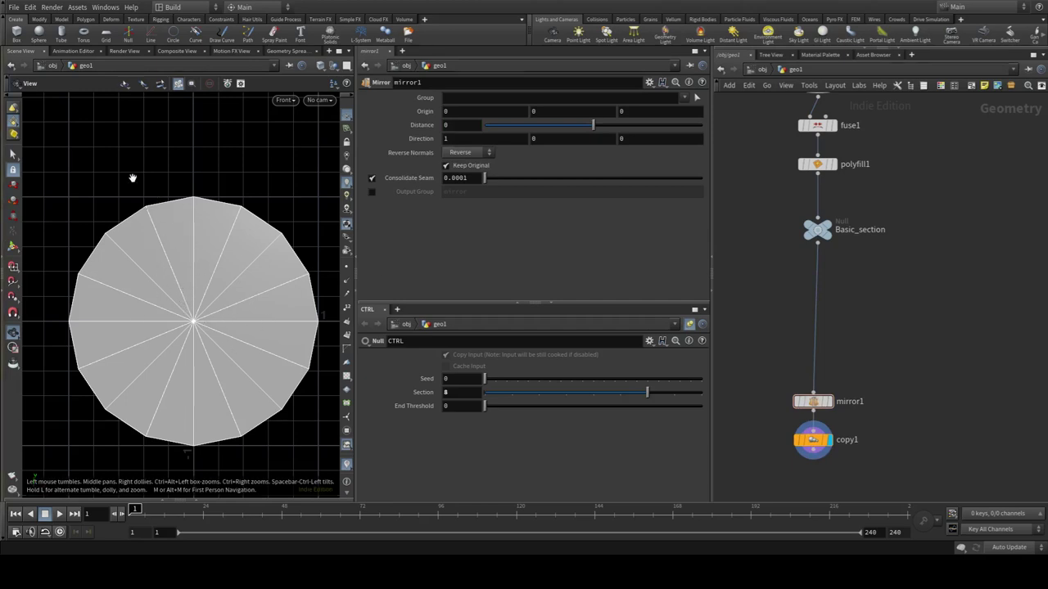
{"action": "scroll", "coordinate": [877, 319], "scroll_direction": "up", "scroll_amount": 2}
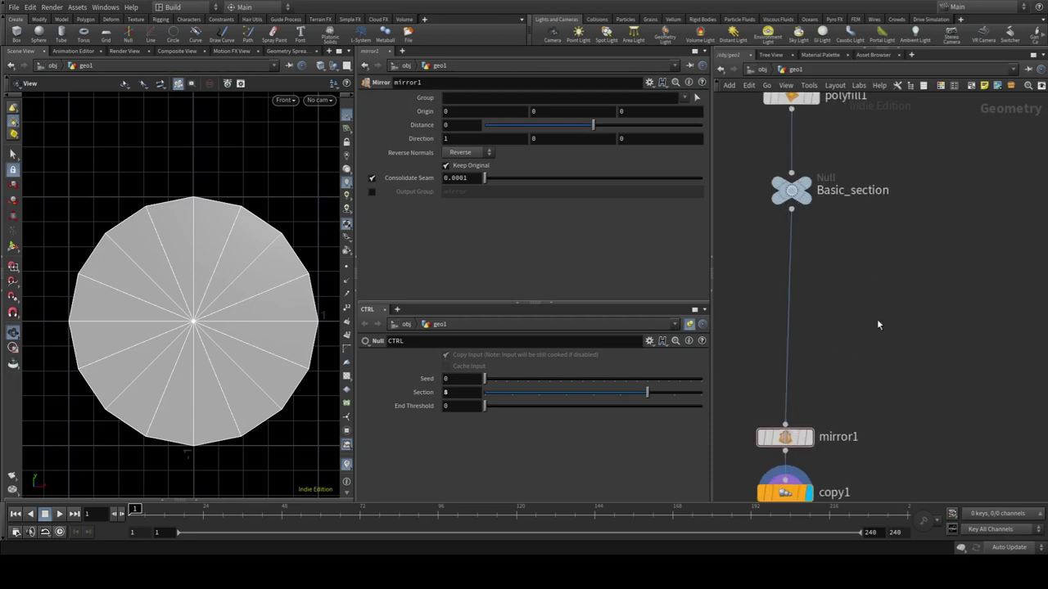
{"action": "scroll", "coordinate": [888, 236], "scroll_direction": "up", "scroll_amount": 2}
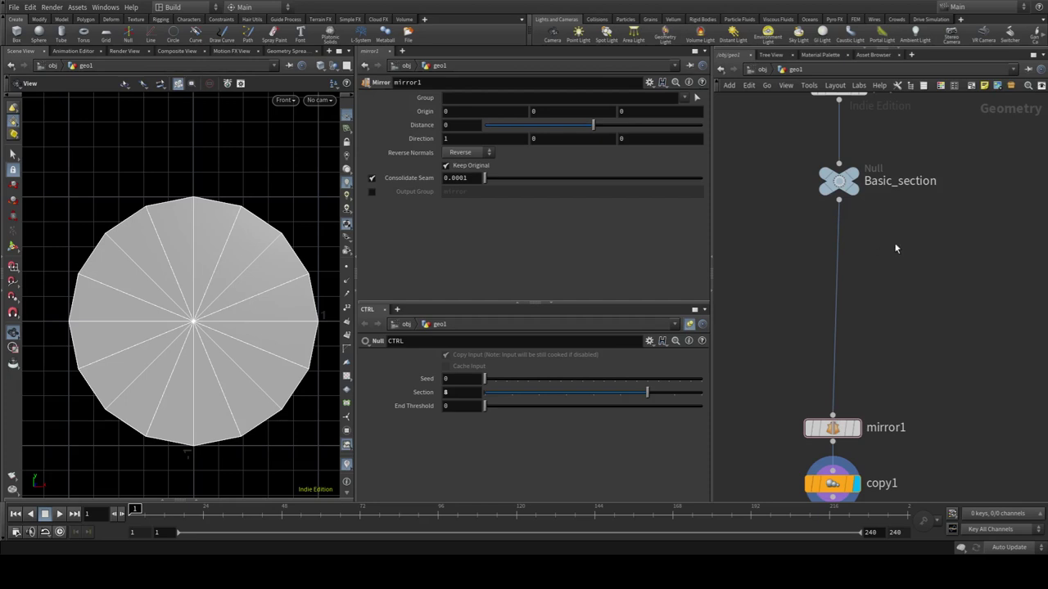
{"action": "left_click", "coordinate": [844, 185]}
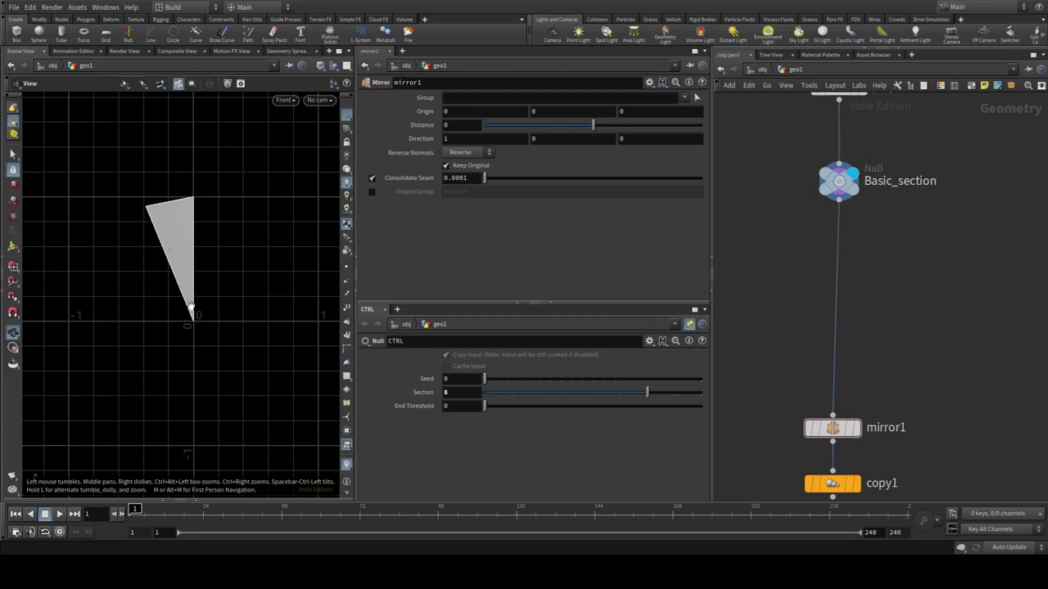
Insert a Remesh node between Basic_section and mirror1 and display the remeshed wedge
{"action": "key", "text": "Tab"}
{"action": "type", "text": "remesh"}
{"action": "key", "text": "Return"}
{"action": "left_click", "coordinate": [837, 257]}
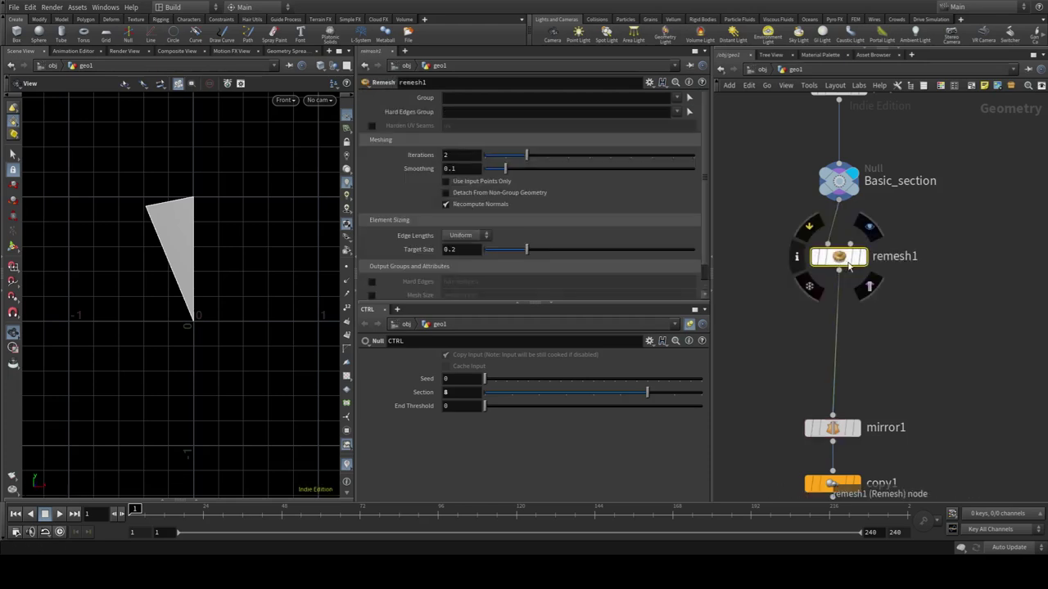
{"action": "left_click", "coordinate": [868, 228]}
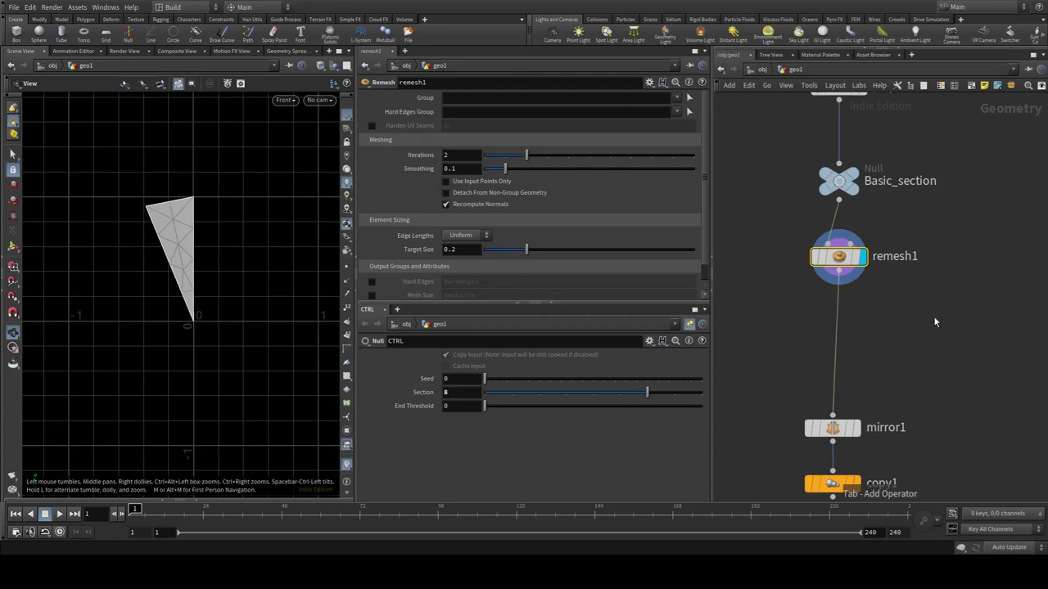
Insert a subdivide node after remesh1 using OpenSubdiv Bilinear at depth 1 and display it
{"action": "key", "text": "Tab"}
{"action": "type", "text": "null"}
{"action": "key", "text": "Return"}
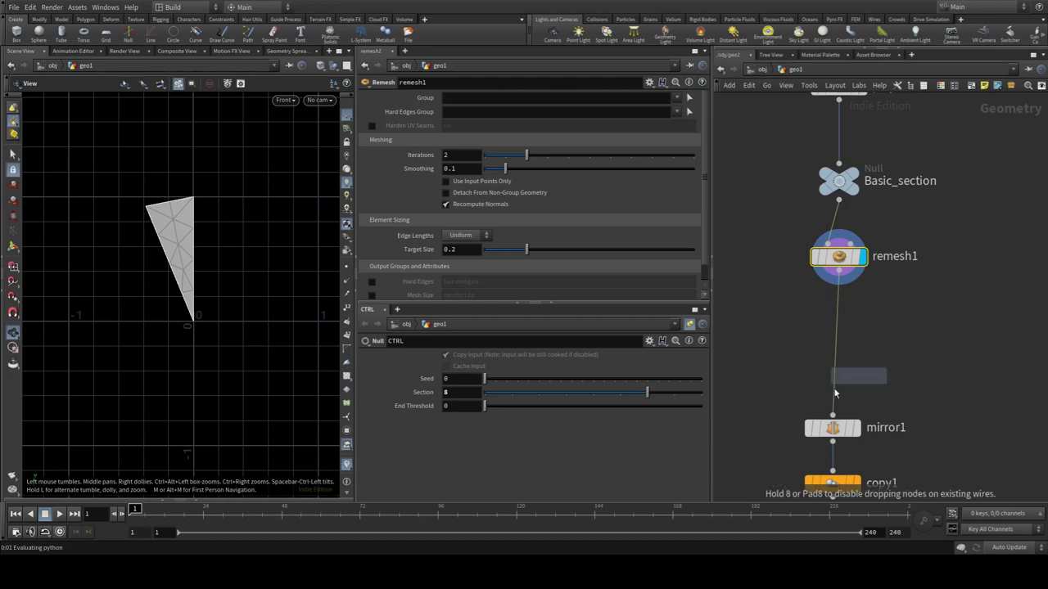
{"action": "left_click", "coordinate": [840, 309]}
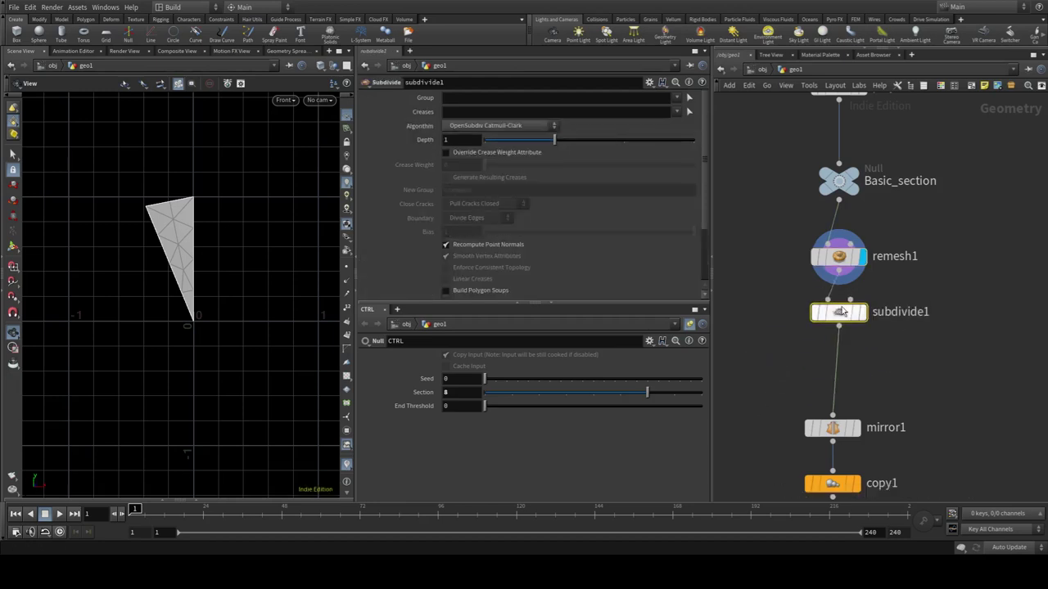
{"action": "double_click", "coordinate": [870, 312]}
{"action": "key", "text": "Return"}
{"action": "left_click", "coordinate": [862, 312]}
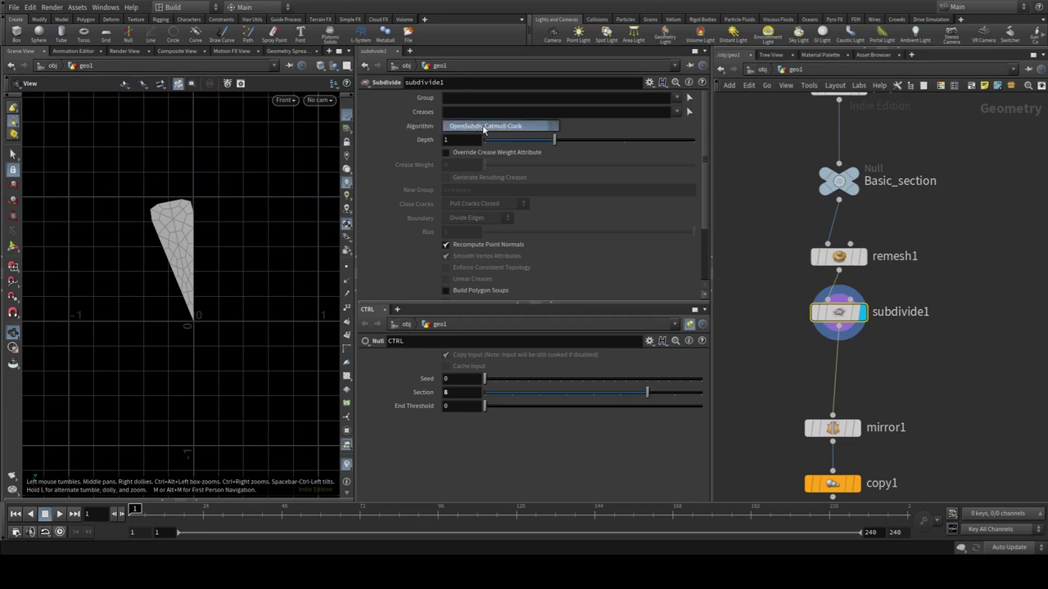
{"action": "left_click", "coordinate": [476, 178]}
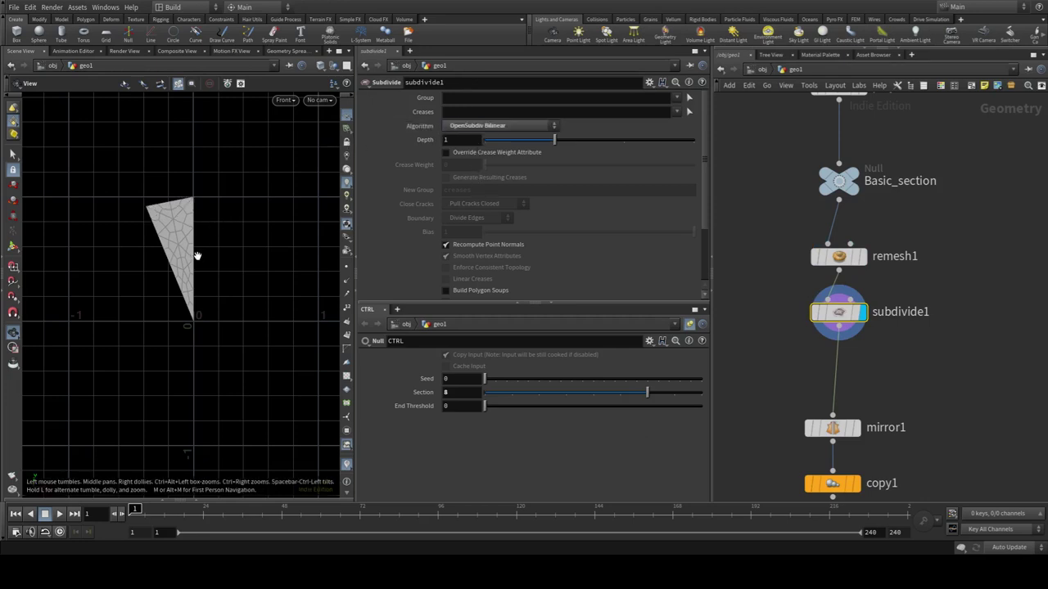
Bring up remesh1's parameters, showing its 0.2 Target Size
{"action": "scroll", "coordinate": [202, 273], "scroll_direction": "up", "scroll_amount": 3}
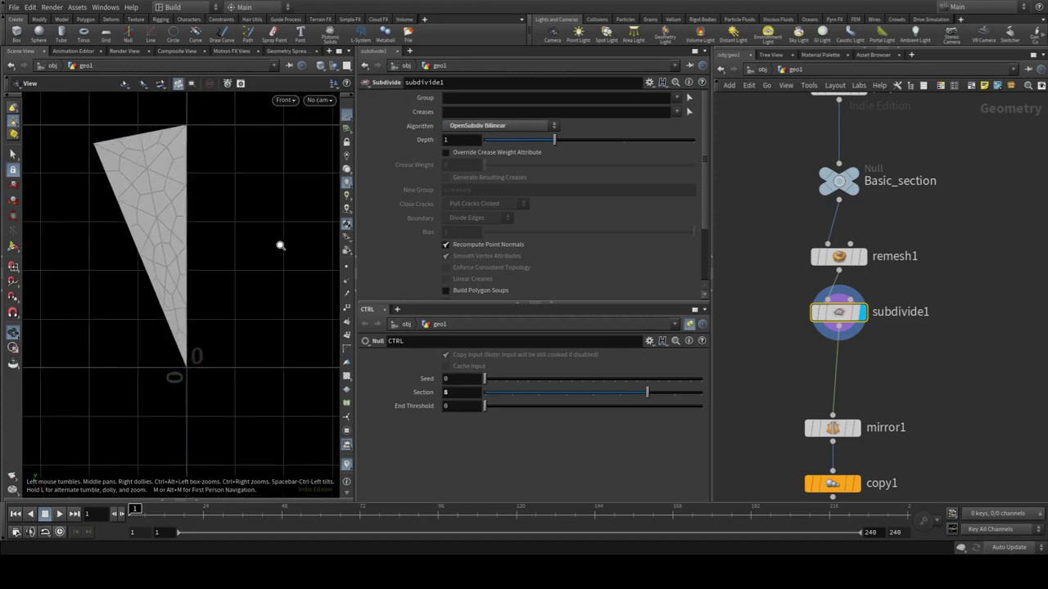
{"action": "middle_click_drag", "start_coordinate": [205, 213], "coordinate": [205, 249]}
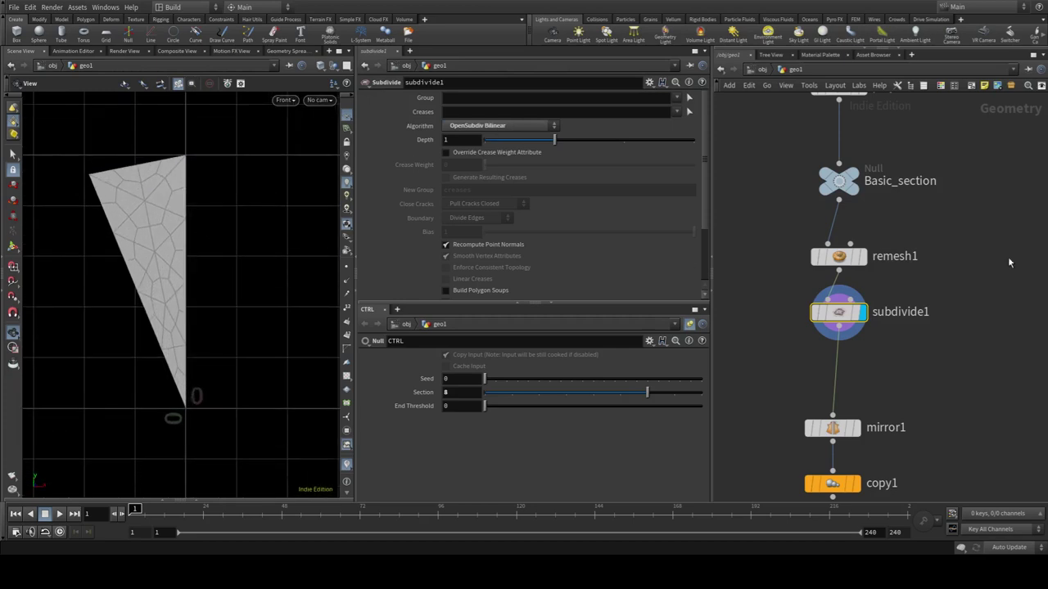
{"action": "left_click", "coordinate": [838, 257]}
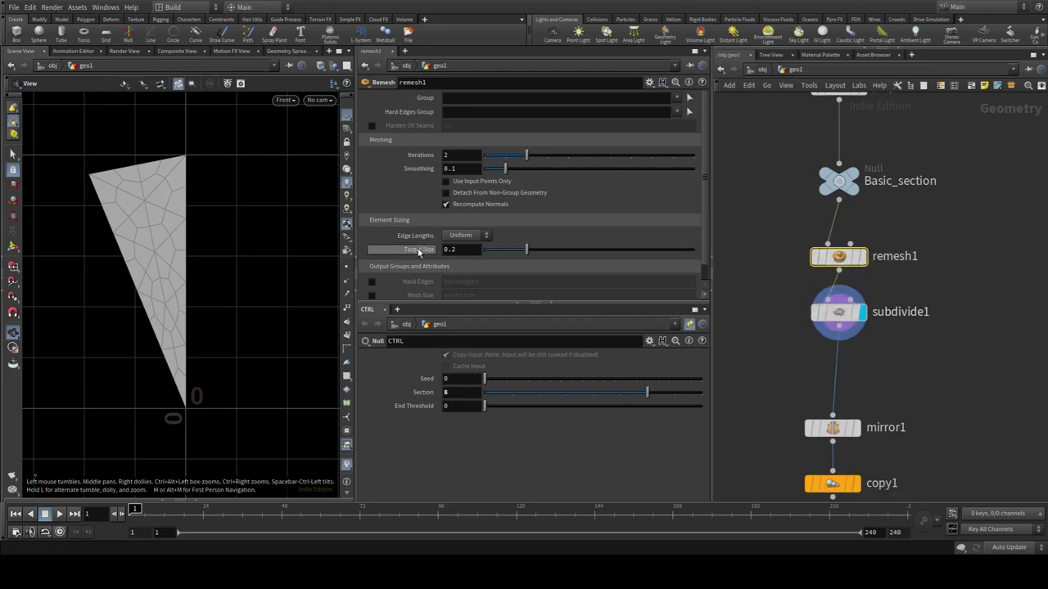
Lower remesh1's Target Size from 0.2 to 0.07 for a finer mesh
{"action": "left_click_drag", "start_coordinate": [526, 249], "coordinate": [500, 253]}
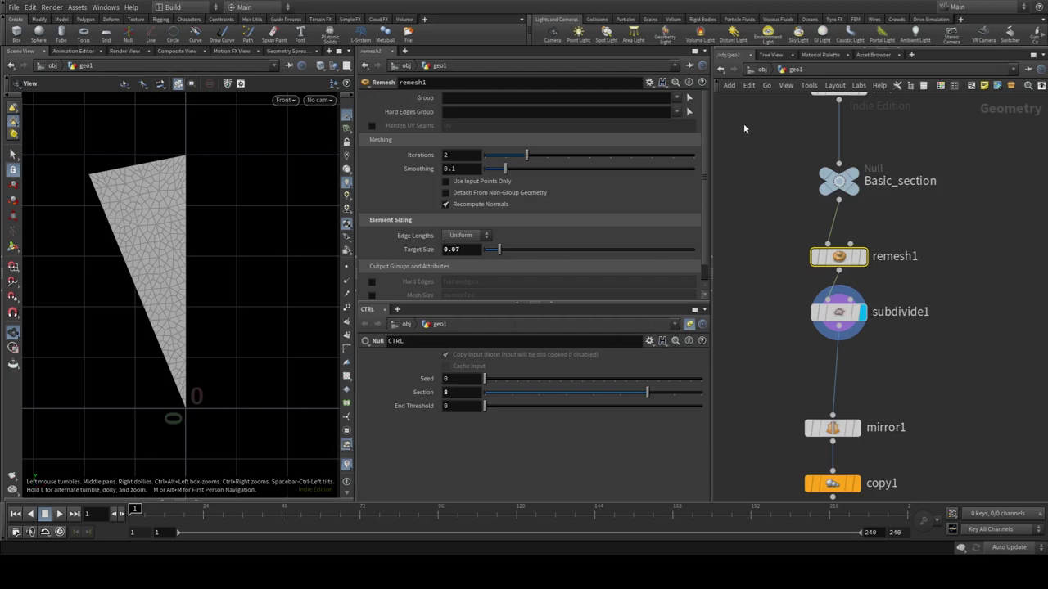
{"action": "middle_click_drag", "start_coordinate": [743, 128], "coordinate": [832, 206]}
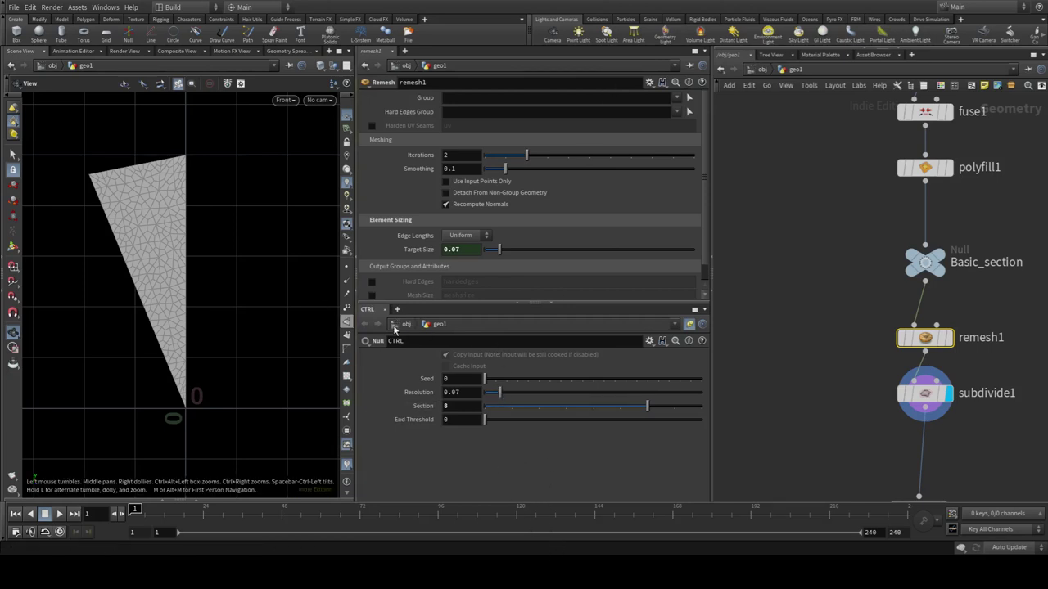
Raise the CTRL Resolution to 0.141 to coarsen the remesh
{"action": "mouse_move", "coordinate": [497, 392]}
{"action": "left_mouse_down"}
{"action": "mouse_move", "coordinate": [515, 396]}
{"action": "mouse_move", "coordinate": [461, 400]}
{"action": "left_mouse_up"}
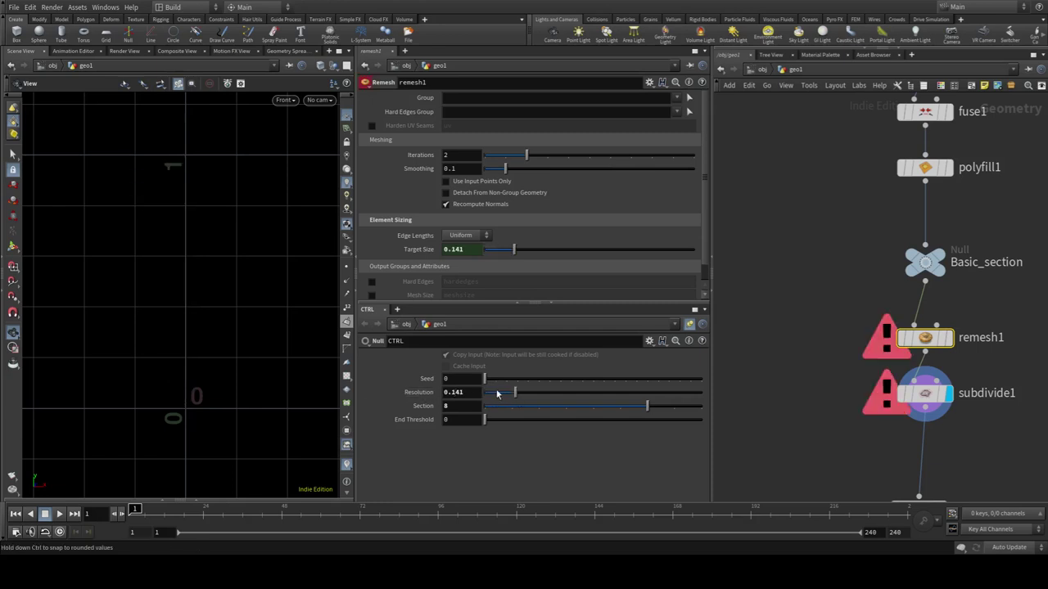
Compare Basic_section with remesh1 while pushing the CTRL Resolution up to 1
{"action": "left_click_drag", "start_coordinate": [523, 399], "coordinate": [495, 396]}
{"action": "left_click", "coordinate": [941, 259]}
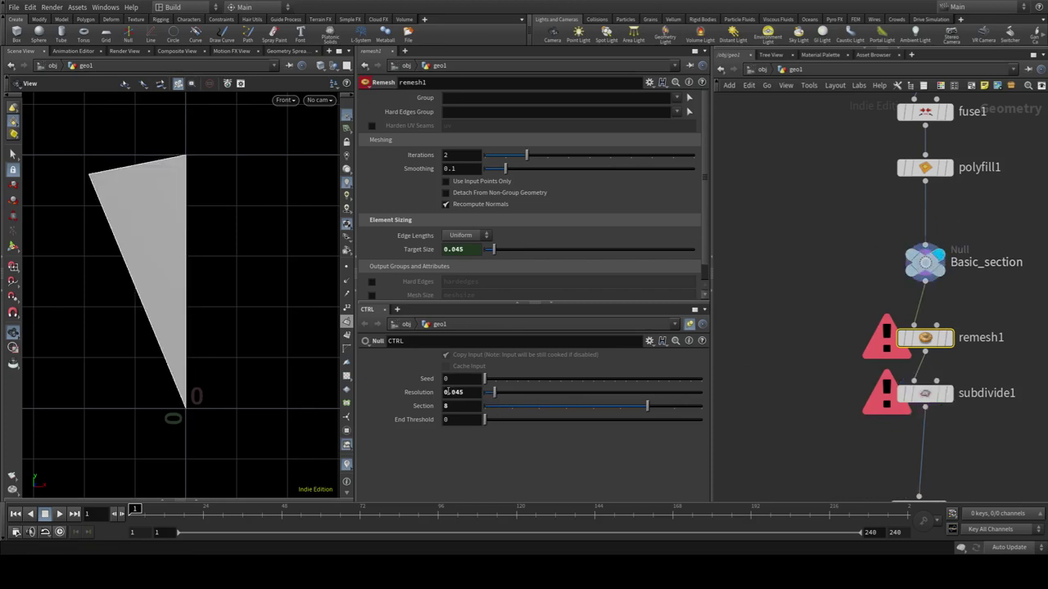
{"action": "mouse_move", "coordinate": [494, 393]}
{"action": "left_mouse_down"}
{"action": "mouse_move", "coordinate": [723, 398]}
{"action": "mouse_move", "coordinate": [568, 397]}
{"action": "left_mouse_up"}
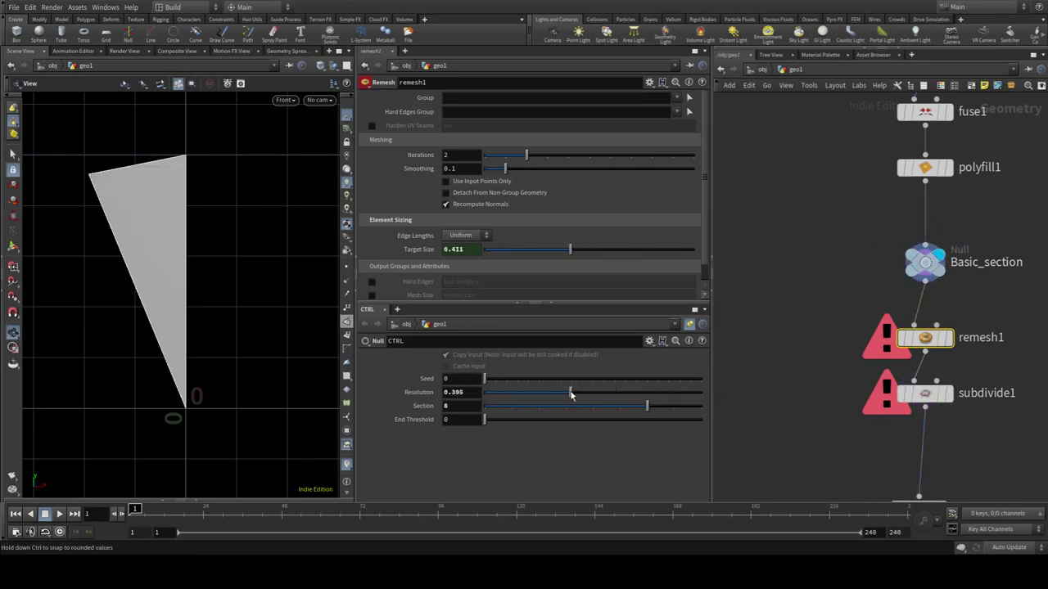
{"action": "left_click", "coordinate": [948, 338]}
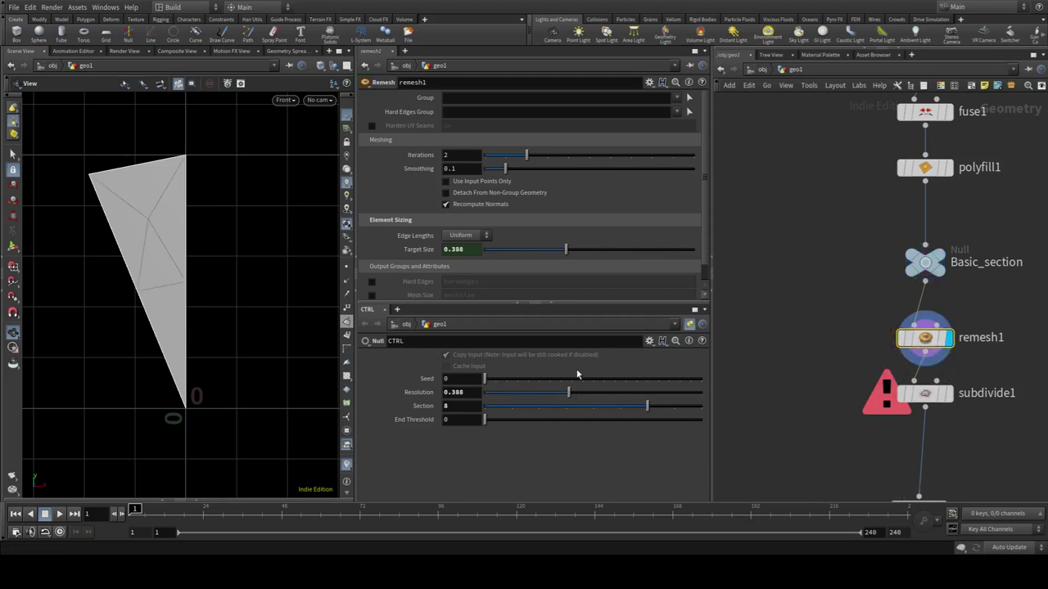
Tune the CTRL Resolution through finer values, settling on 0.02 for a dense mesh
{"action": "left_click_drag", "start_coordinate": [568, 392], "coordinate": [511, 396]}
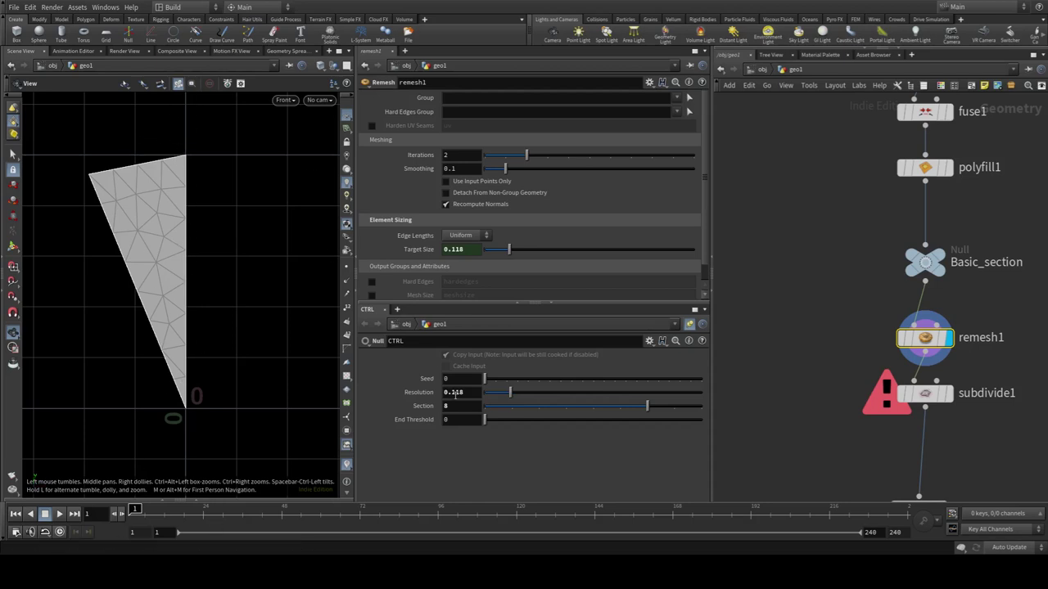
{"action": "left_click_drag", "start_coordinate": [509, 393], "coordinate": [523, 394]}
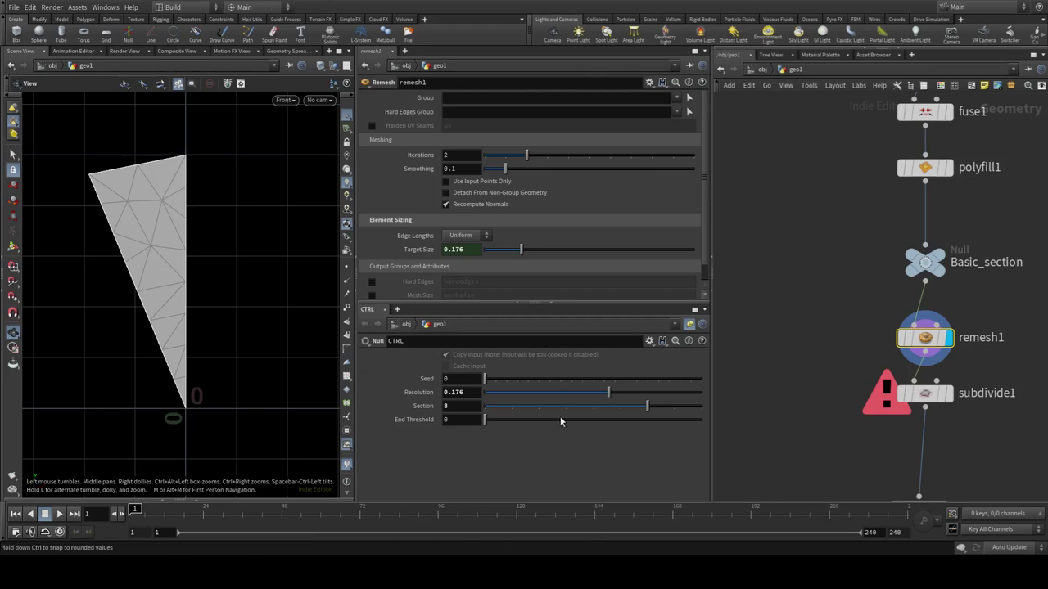
{"action": "left_click_drag", "start_coordinate": [613, 396], "coordinate": [497, 402]}
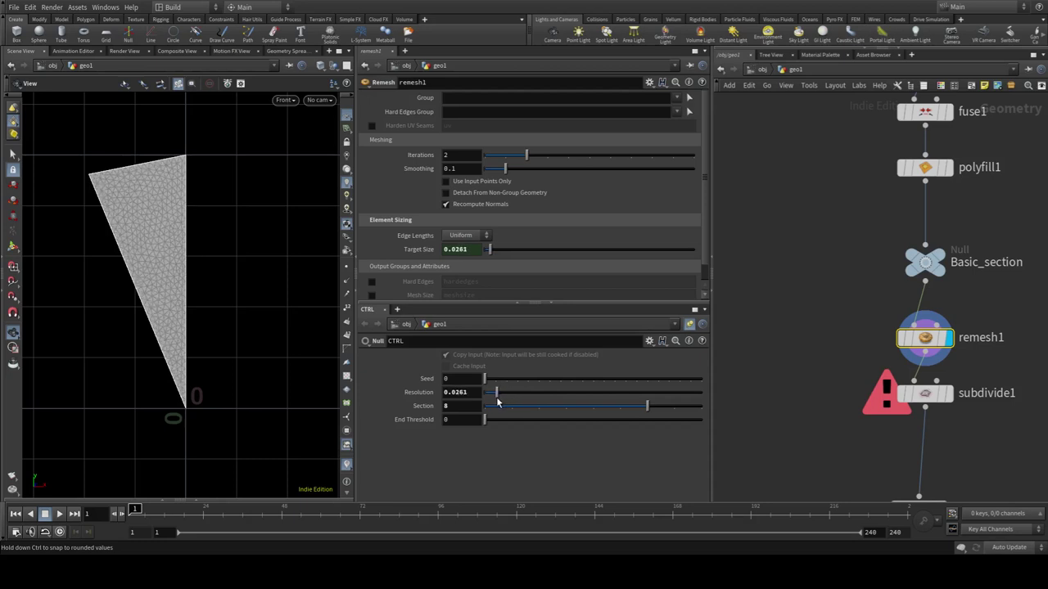
{"action": "left_click_drag", "start_coordinate": [497, 402], "coordinate": [499, 402]}
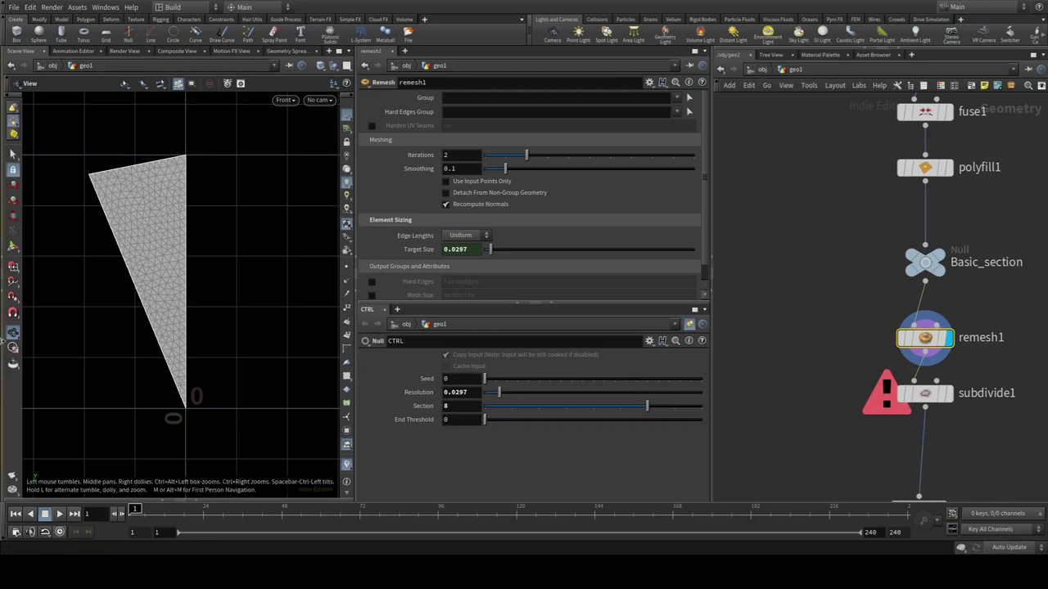
{"action": "left_click_drag", "start_coordinate": [498, 393], "coordinate": [469, 397]}
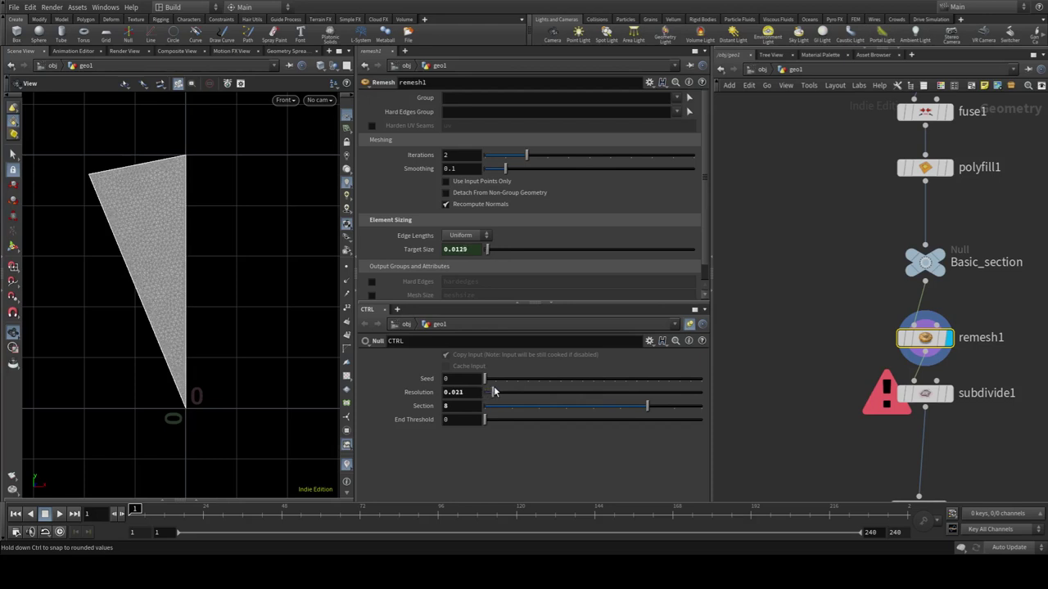
{"action": "left_click_drag", "start_coordinate": [483, 393], "coordinate": [528, 391]}
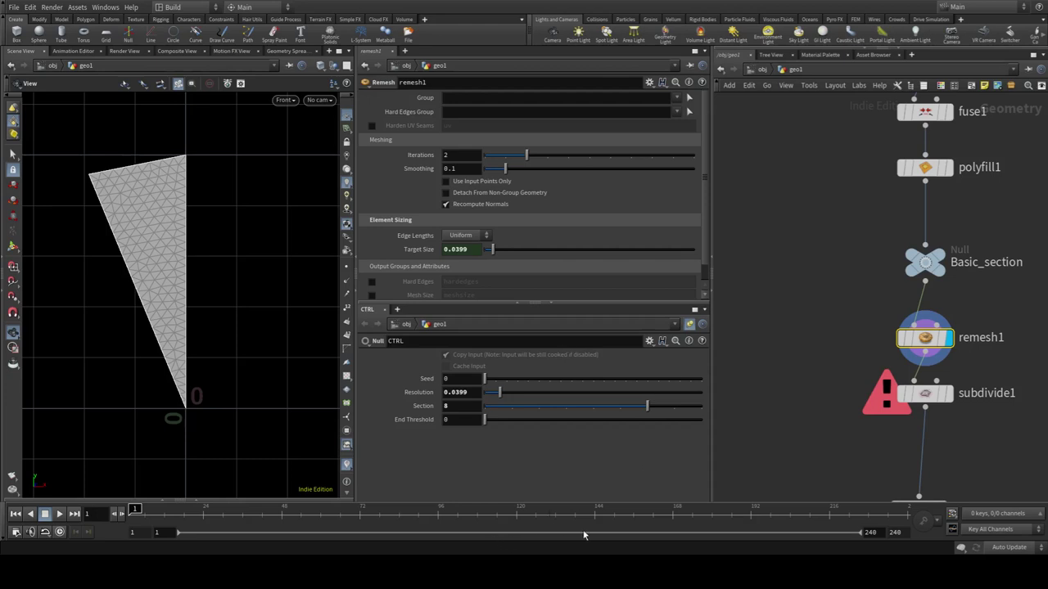
{"action": "left_click_drag", "start_coordinate": [506, 392], "coordinate": [500, 393]}
{"action": "left_click_drag", "start_coordinate": [499, 393], "coordinate": [488, 392]}
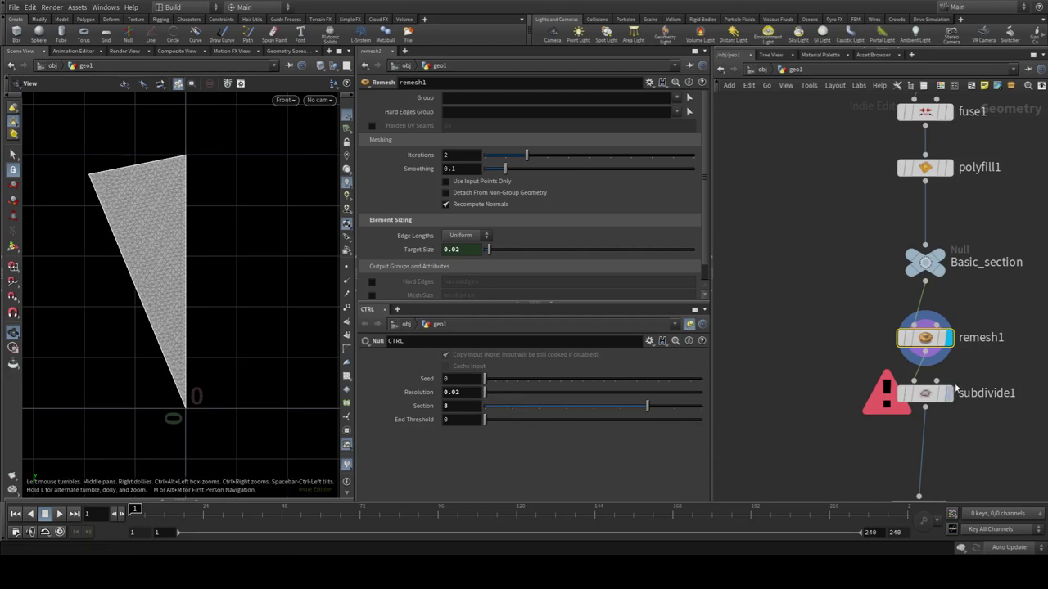
Set the CTRL Resolution to 0.1, then to 0.05
{"action": "scroll", "coordinate": [153, 288], "scroll_direction": "up", "scroll_amount": 5}
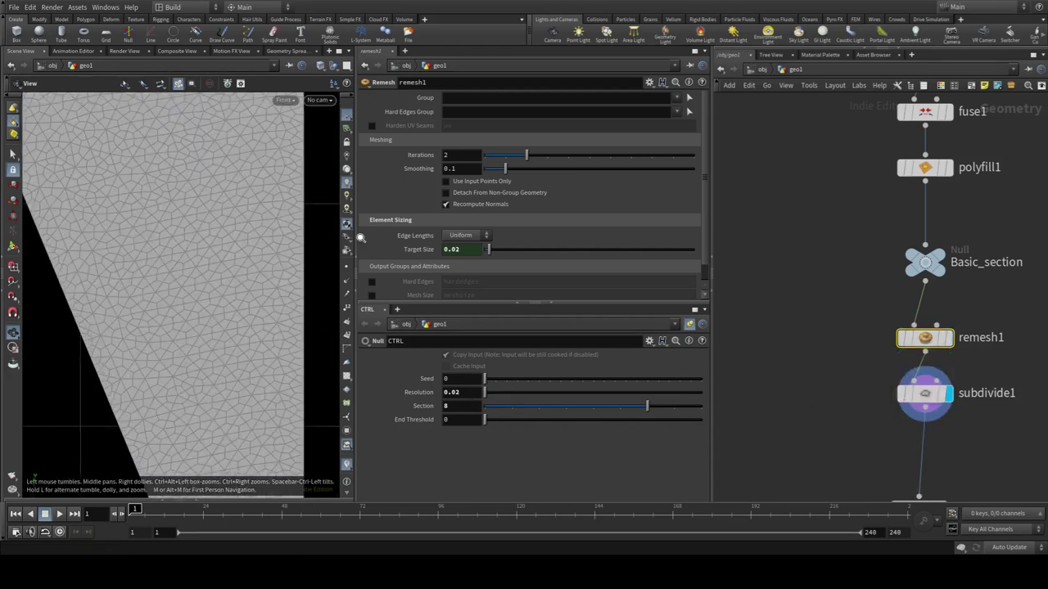
{"action": "scroll", "coordinate": [271, 251], "scroll_direction": "down", "scroll_amount": 3}
{"action": "scroll", "coordinate": [201, 257], "scroll_direction": "down", "scroll_amount": 3}
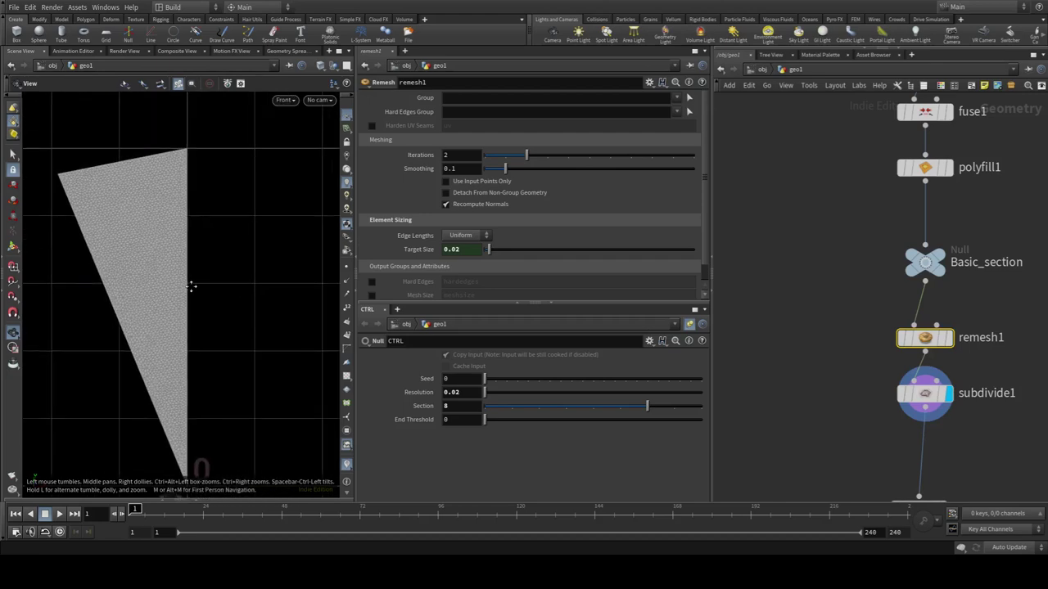
{"action": "middle_click_drag", "start_coordinate": [968, 397], "coordinate": [926, 332]}
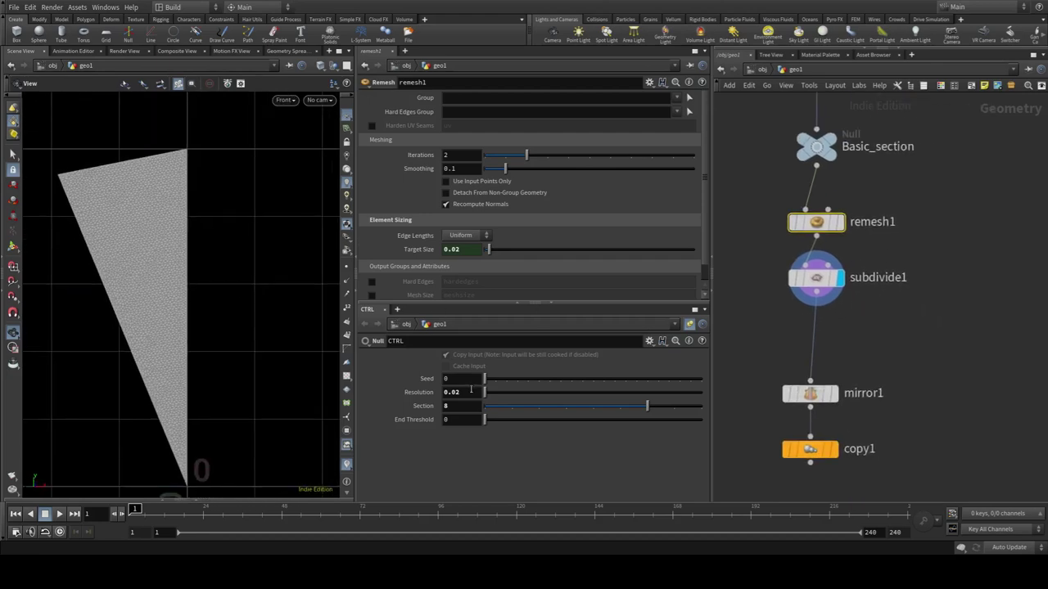
{"action": "left_click_drag", "start_coordinate": [450, 394], "coordinate": [526, 389]}
{"action": "type", "text": "0.1"}
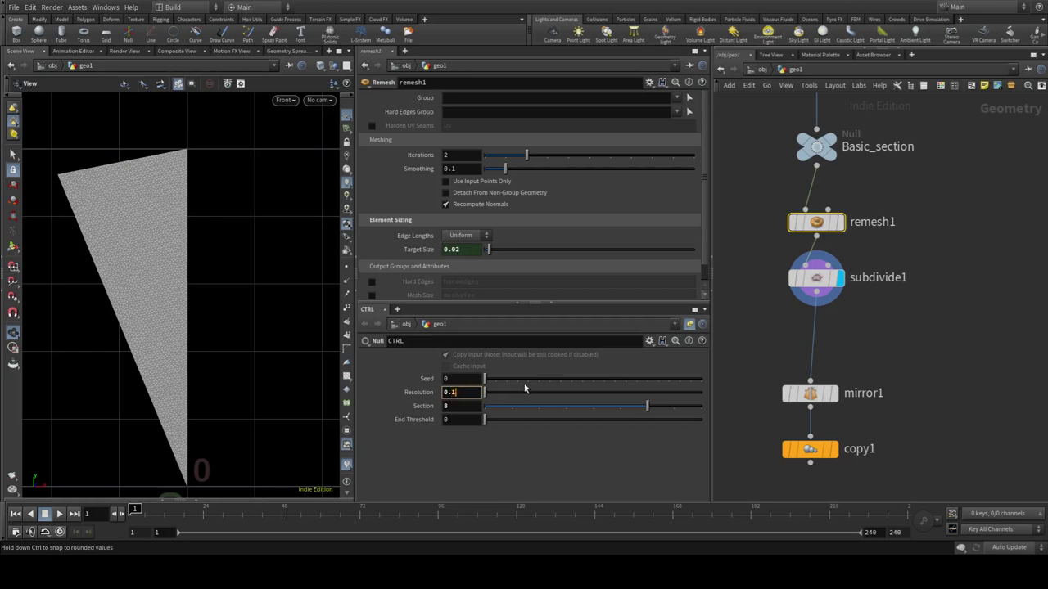
{"action": "key", "text": "Return"}
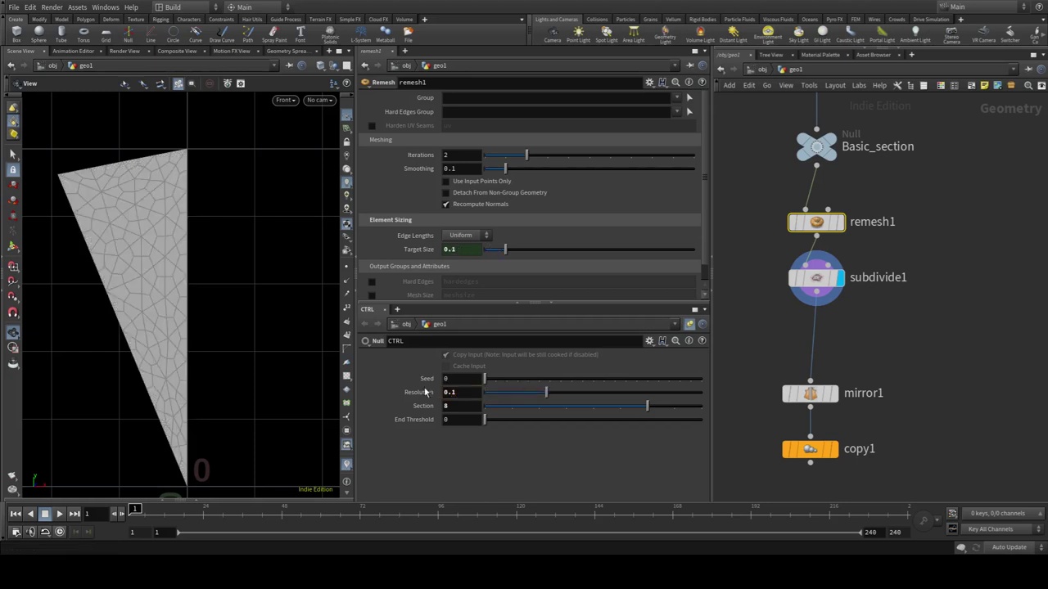
{"action": "left_click_drag", "start_coordinate": [450, 394], "coordinate": [496, 398]}
{"action": "type", "text": "0.05"}
{"action": "key", "text": "Return"}
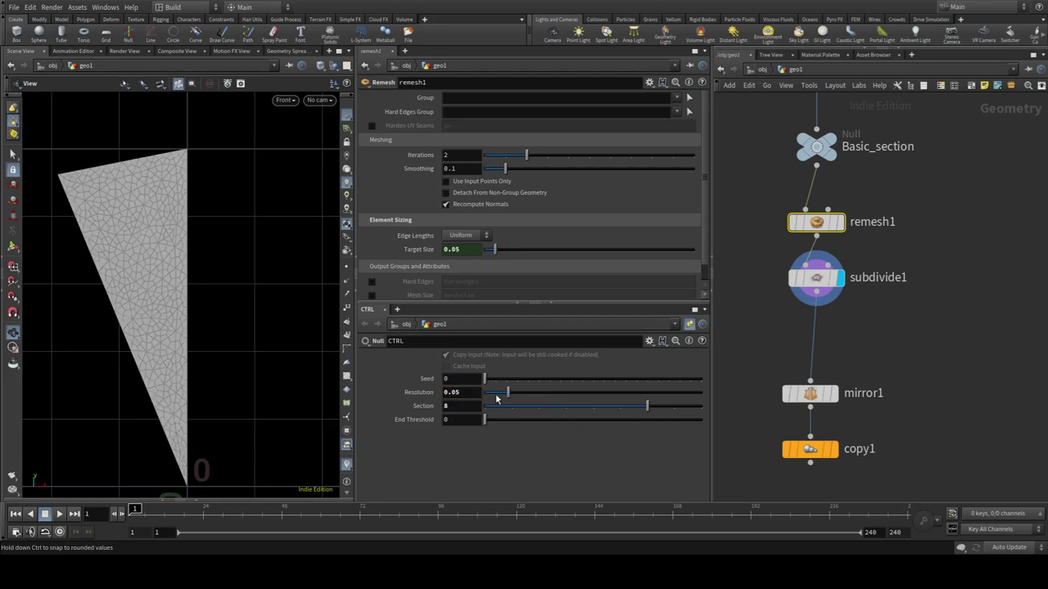
Box-select remesh1 and subdivide1 and shift them left in the network
{"action": "middle_click_drag", "start_coordinate": [921, 395], "coordinate": [861, 320]}
{"action": "middle_click_drag", "start_coordinate": [889, 271], "coordinate": [930, 329]}
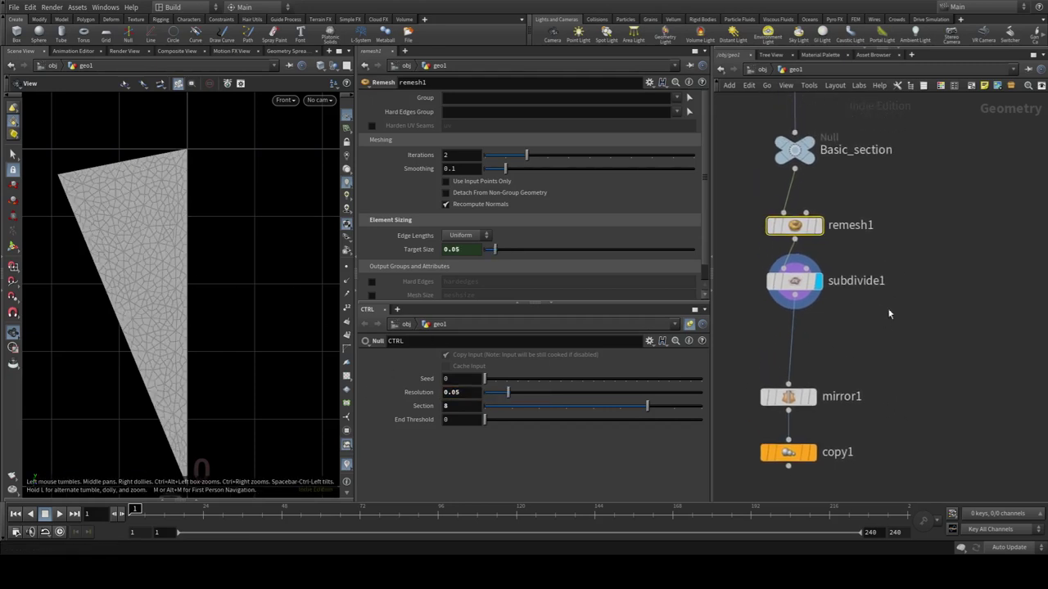
{"action": "left_click_drag", "start_coordinate": [889, 343], "coordinate": [761, 235]}
{"action": "left_click_drag", "start_coordinate": [845, 323], "coordinate": [776, 314]}
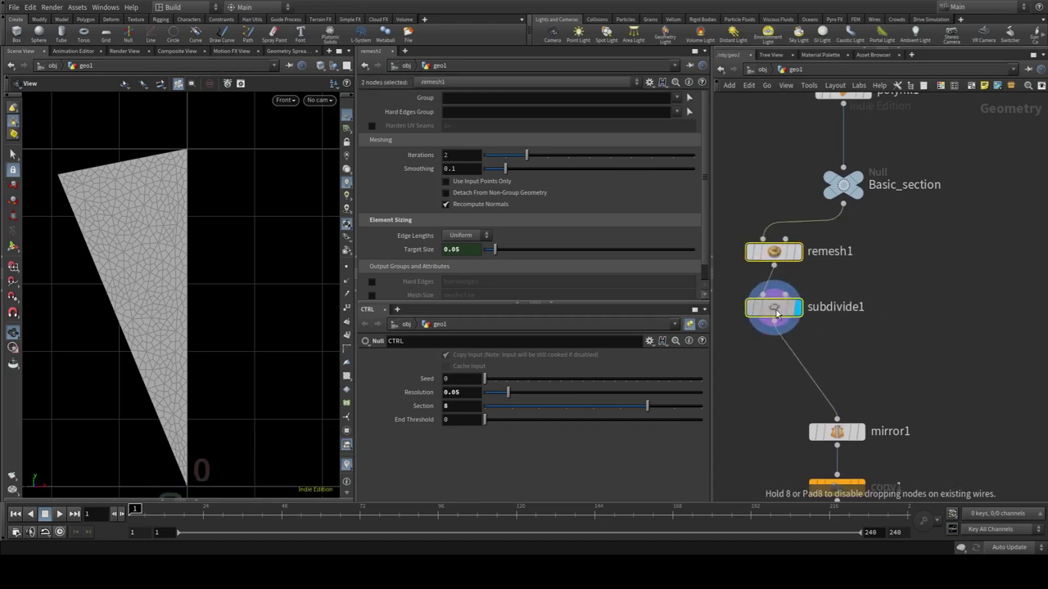
{"action": "scroll", "coordinate": [123, 244], "scroll_direction": "down", "scroll_amount": 2}
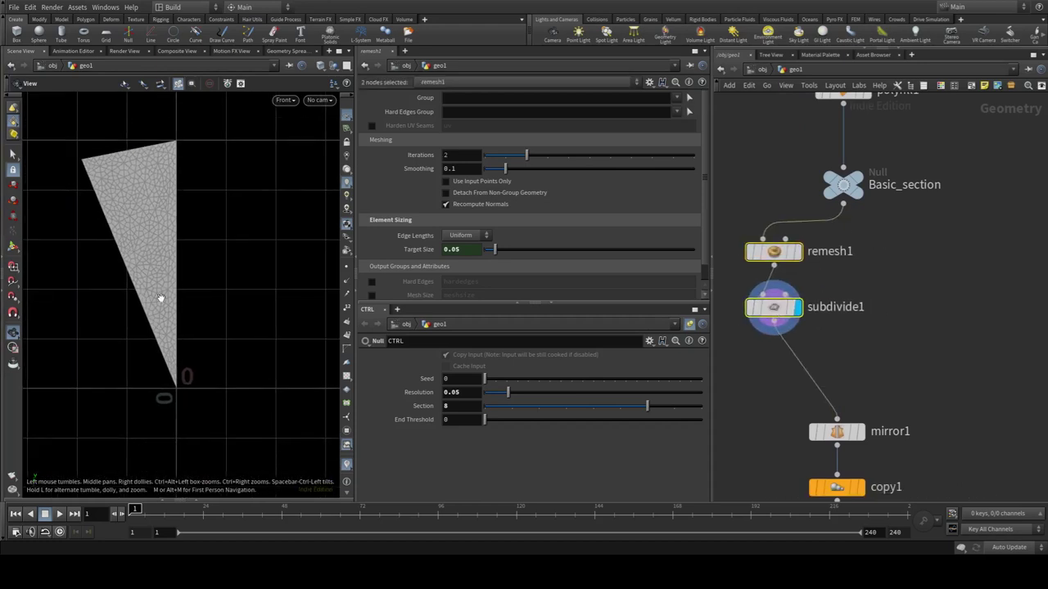
{"action": "scroll", "coordinate": [159, 297], "scroll_direction": "up", "scroll_amount": 3}
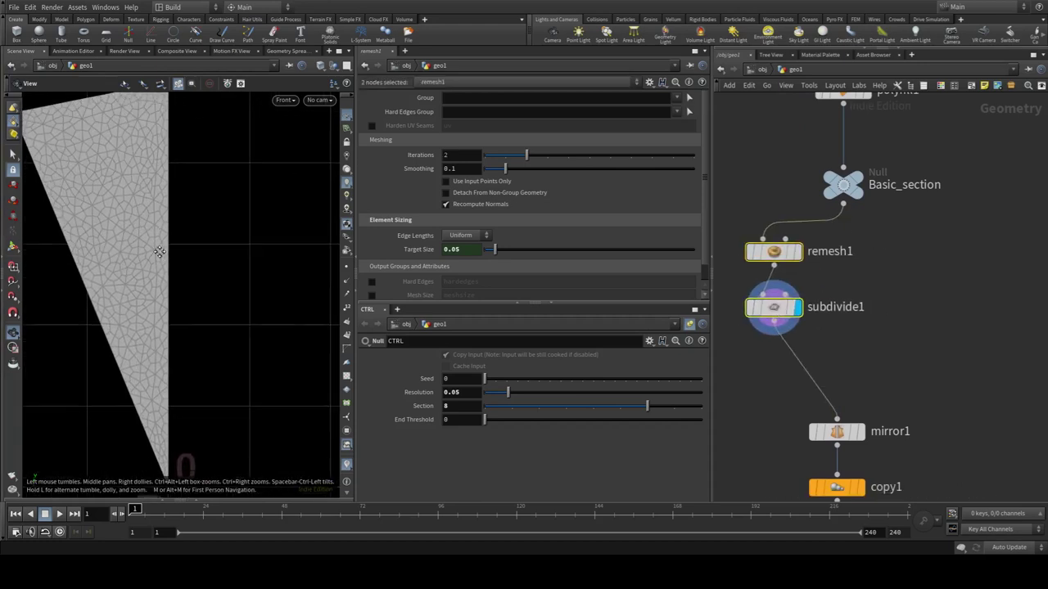
{"action": "mouse_move", "coordinate": [159, 253]}
{"action": "middle_mouse_down"}
{"action": "mouse_move", "coordinate": [211, 293]}
{"action": "mouse_move", "coordinate": [172, 267]}
{"action": "middle_mouse_up"}
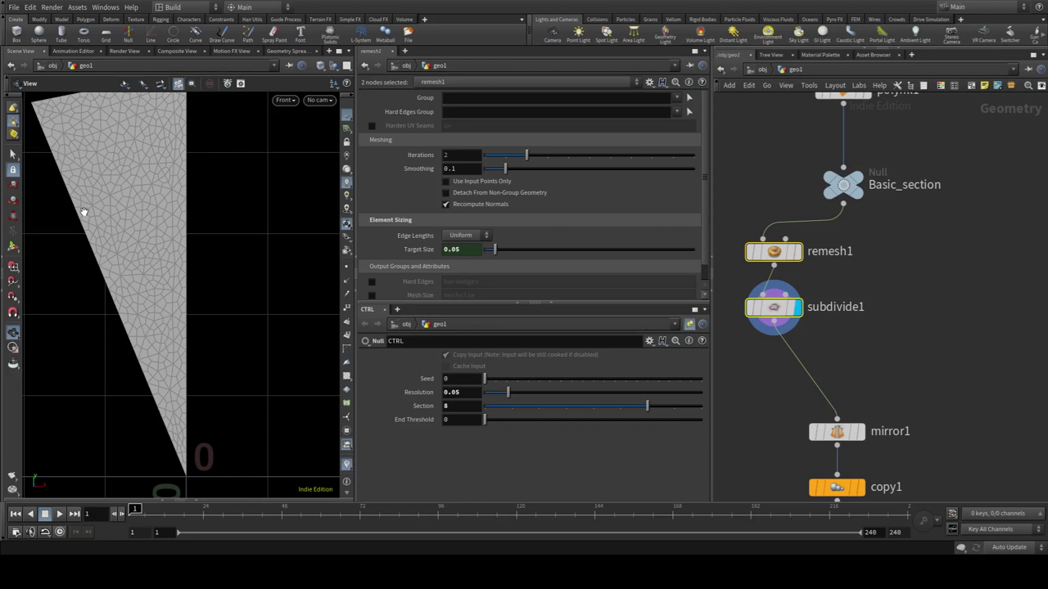
{"action": "left_click", "coordinate": [967, 323]}
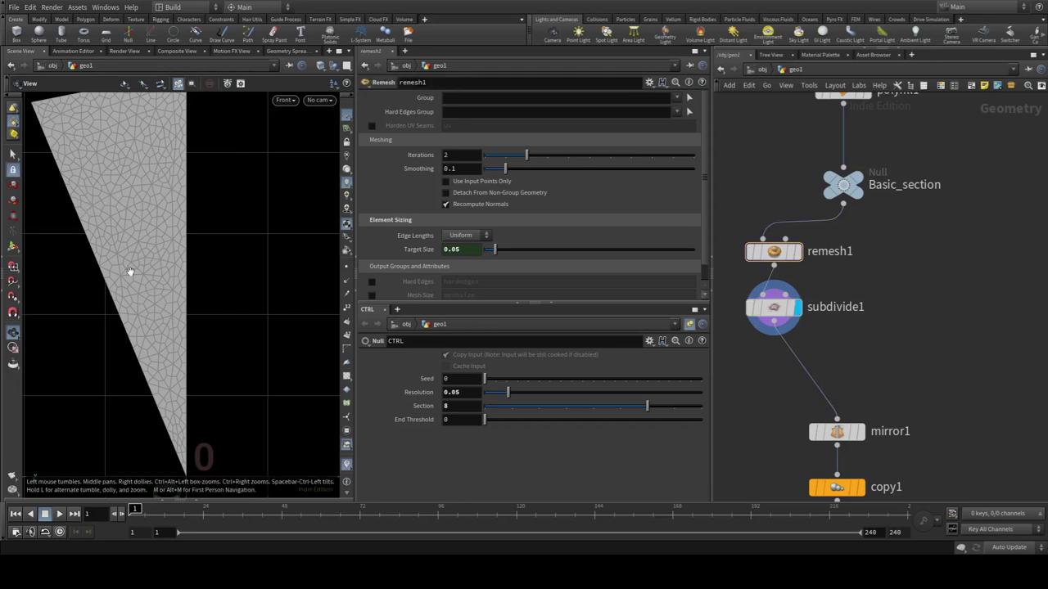
{"action": "scroll", "coordinate": [211, 209], "scroll_direction": "up", "scroll_amount": 1}
{"action": "middle_click_drag", "start_coordinate": [211, 208], "coordinate": [211, 262]}
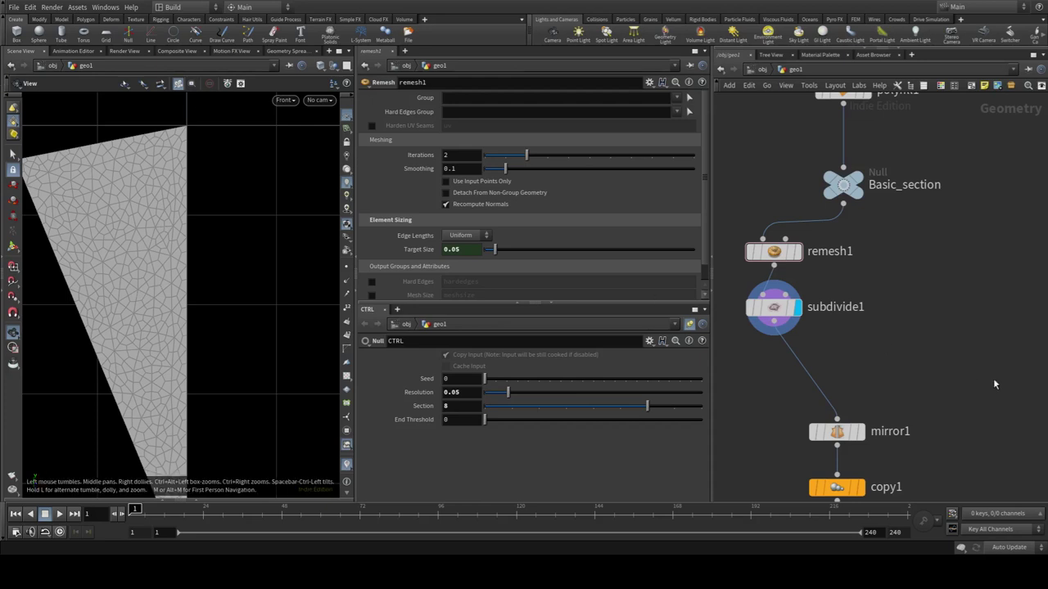
{"action": "middle_click_drag", "start_coordinate": [952, 373], "coordinate": [943, 311]}
{"action": "scroll", "coordinate": [154, 293], "scroll_direction": "down", "scroll_amount": 3}
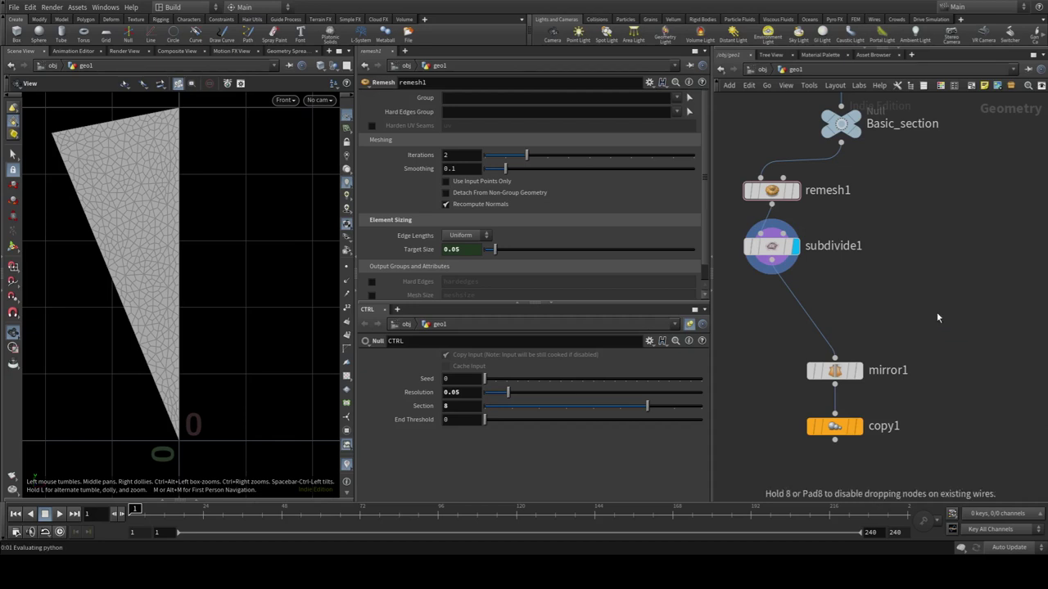
Add scatter1 off subdivide1 scattering 1 point with relaxation off, and raise the CTRL Seed to 11
{"action": "left_click", "coordinate": [936, 312]}
{"action": "left_click", "coordinate": [938, 299]}
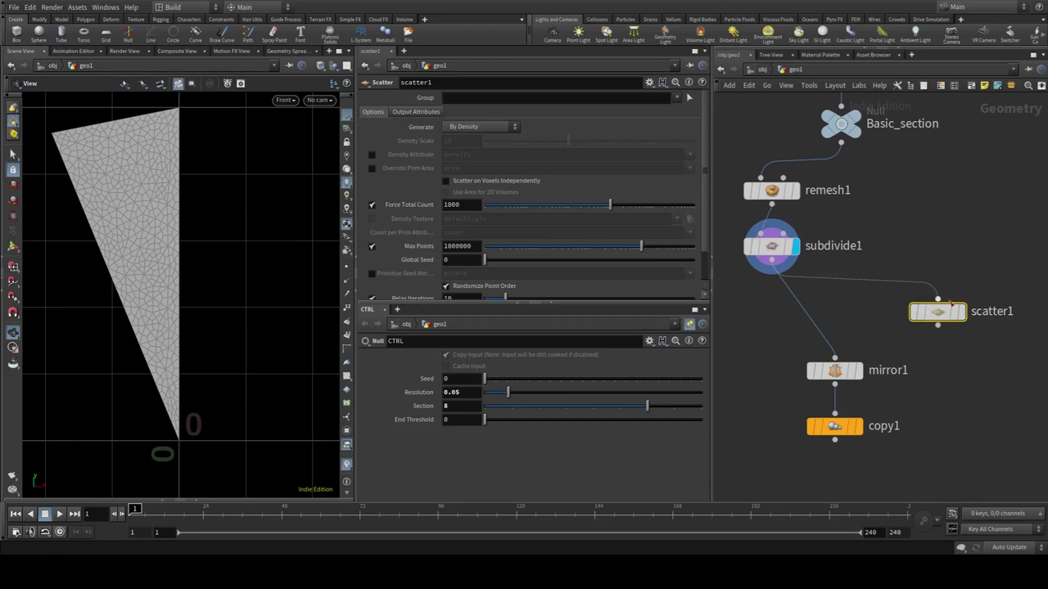
{"action": "left_click", "coordinate": [964, 314]}
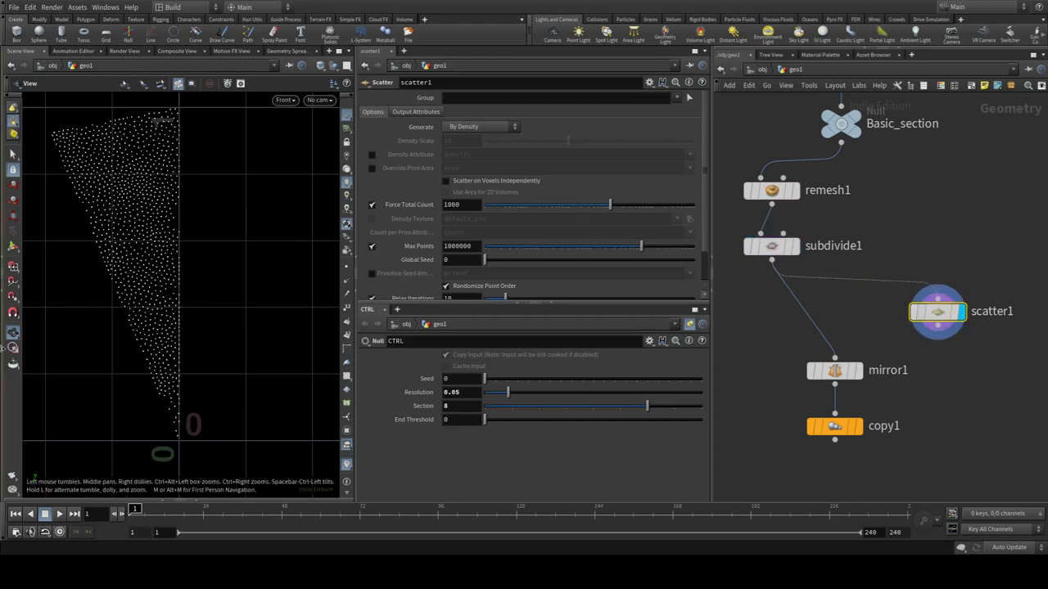
{"action": "double_click", "coordinate": [462, 204]}
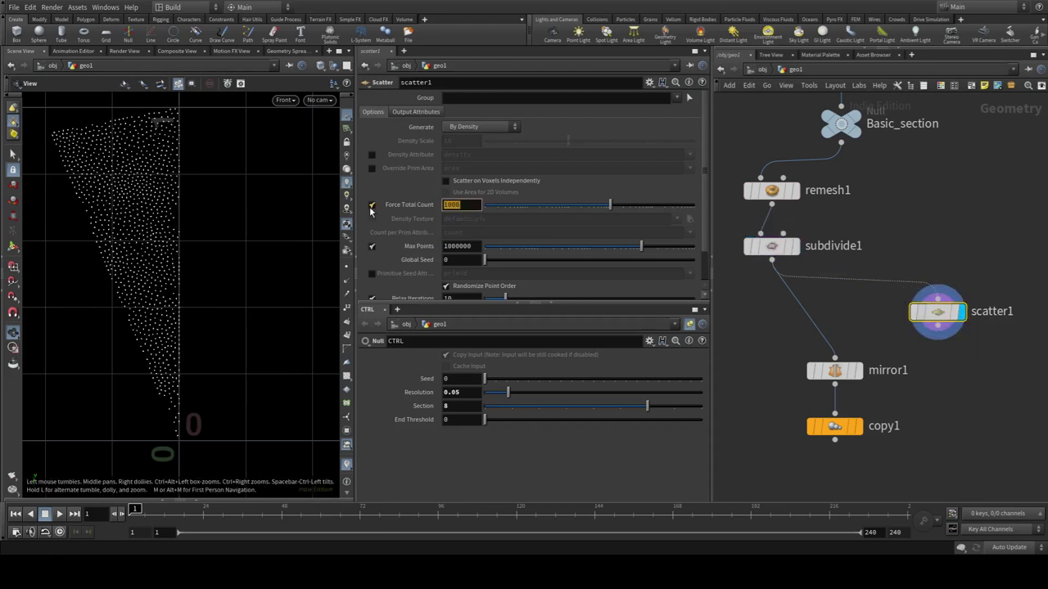
{"action": "type", "text": "1"}
{"action": "key", "text": "Return"}
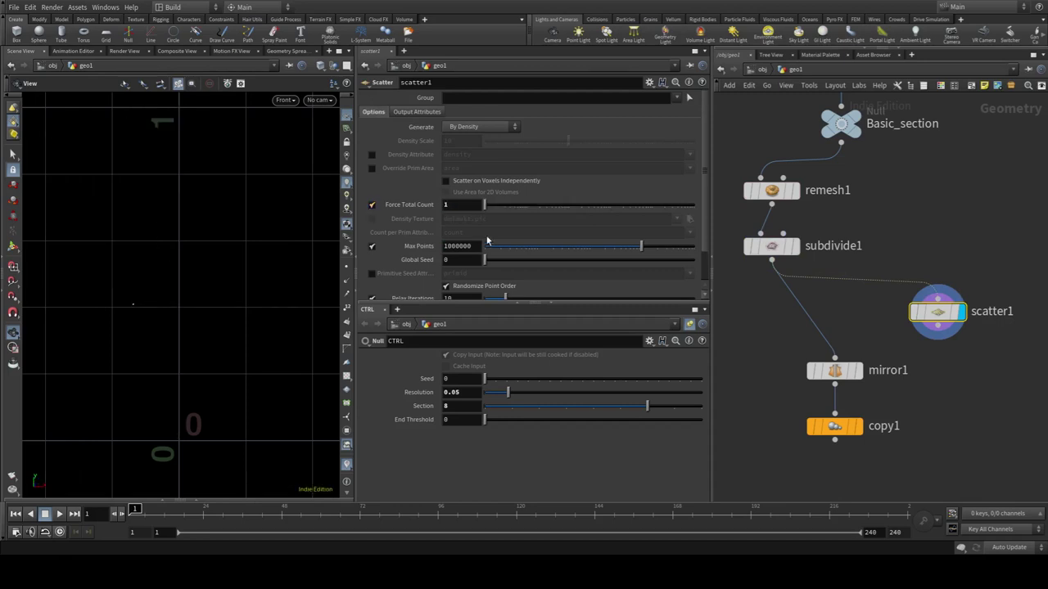
{"action": "scroll", "coordinate": [471, 209], "scroll_direction": "down", "scroll_amount": 2}
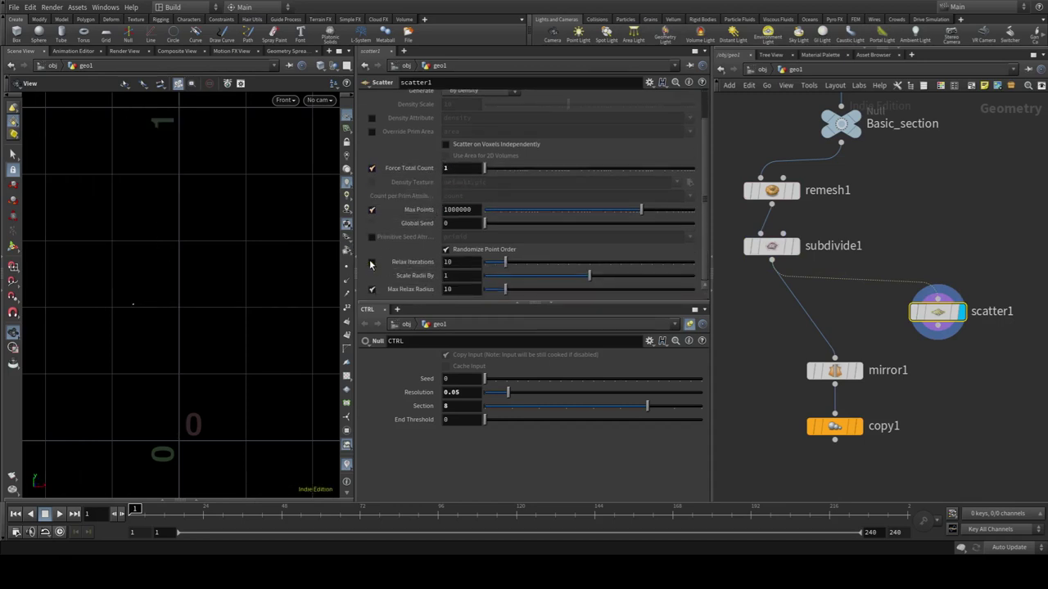
{"action": "left_click", "coordinate": [372, 262]}
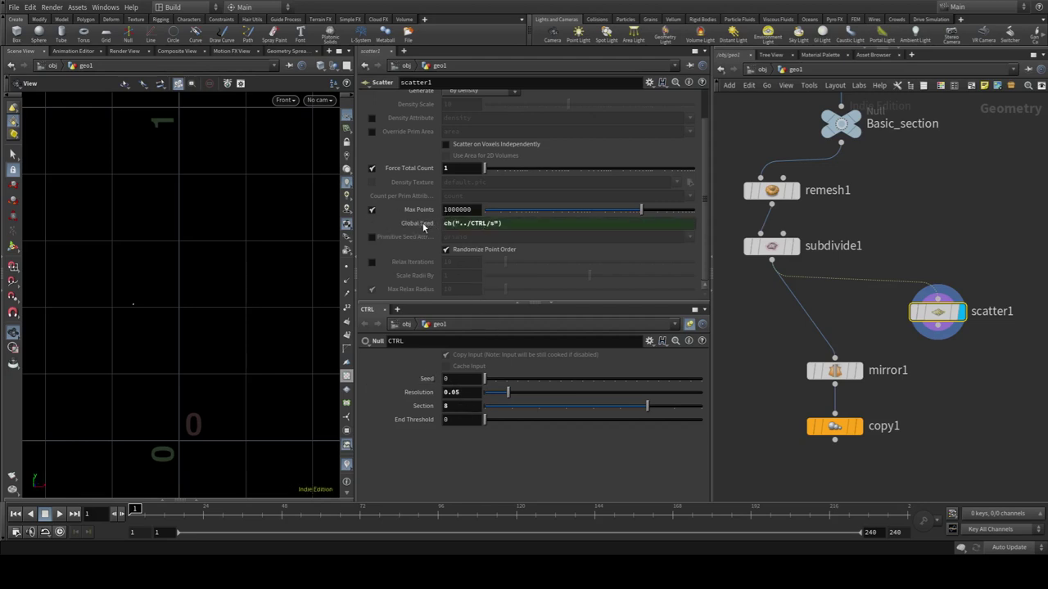
{"action": "mouse_move", "coordinate": [486, 380]}
{"action": "left_mouse_down"}
{"action": "mouse_move", "coordinate": [547, 381]}
{"action": "mouse_move", "coordinate": [507, 381]}
{"action": "left_mouse_up"}
Move mirror1 and copy1 lower in the network and bring Basic_section back into view
{"action": "middle_click_drag", "start_coordinate": [913, 463], "coordinate": [949, 406]}
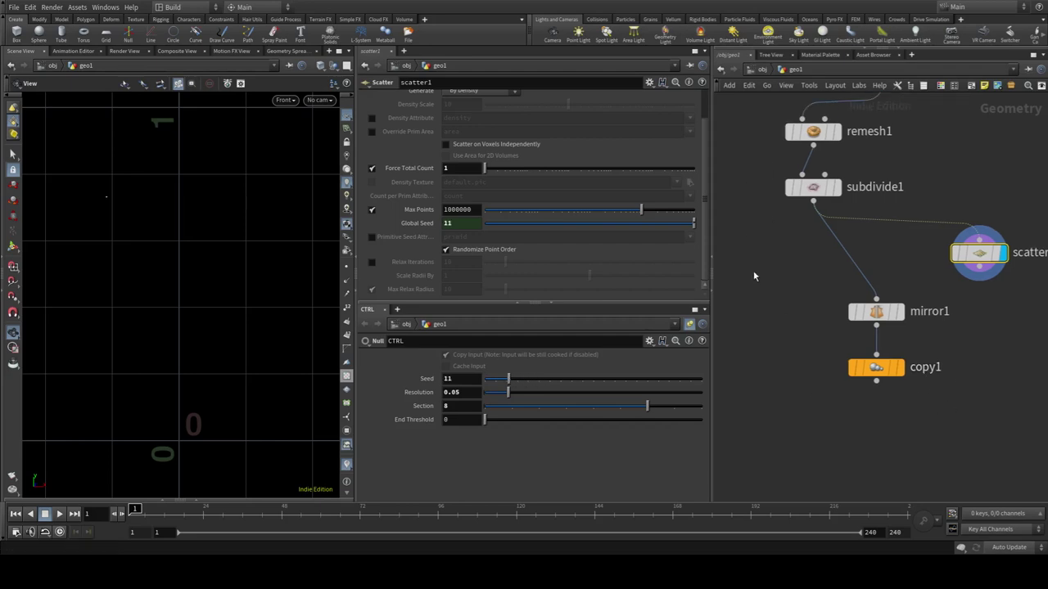
{"action": "left_click_drag", "start_coordinate": [753, 274], "coordinate": [931, 421]}
{"action": "left_click_drag", "start_coordinate": [883, 315], "coordinate": [851, 400]}
{"action": "middle_click_drag", "start_coordinate": [851, 399], "coordinate": [808, 451]}
Put the display flag back on subdivide1 after previewing scatter1, then deselect scatter1
{"action": "left_click", "coordinate": [793, 240]}
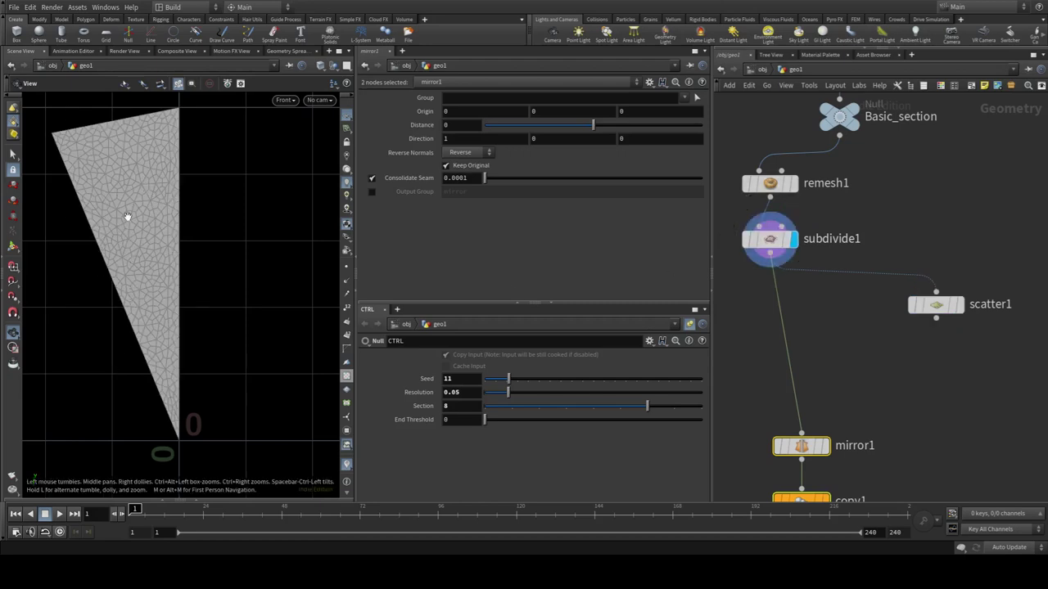
{"action": "mouse_move", "coordinate": [936, 305]}
{"action": "left_click", "coordinate": [961, 306]}
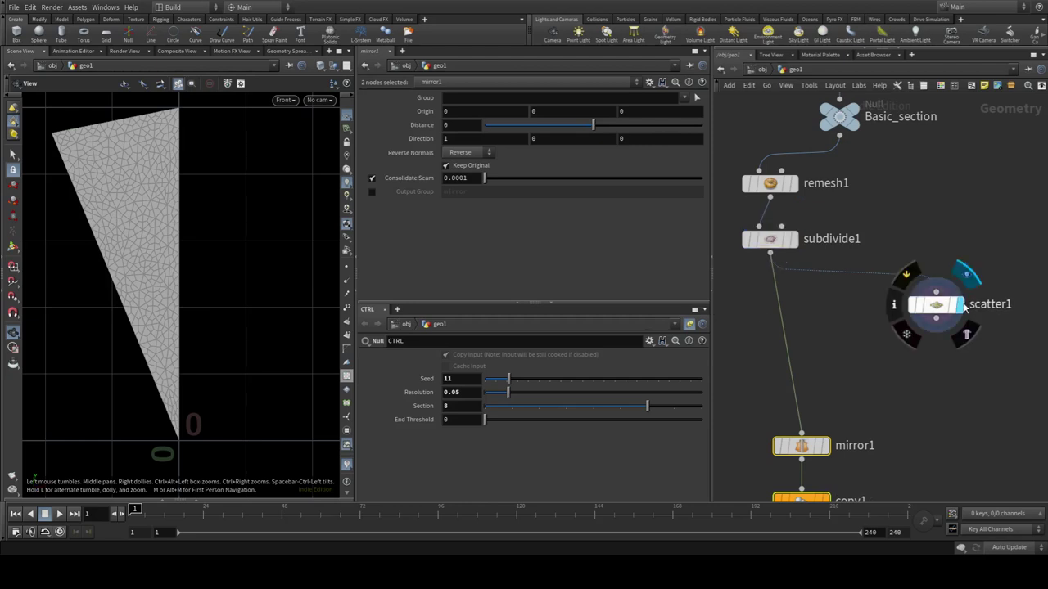
{"action": "left_click", "coordinate": [793, 239]}
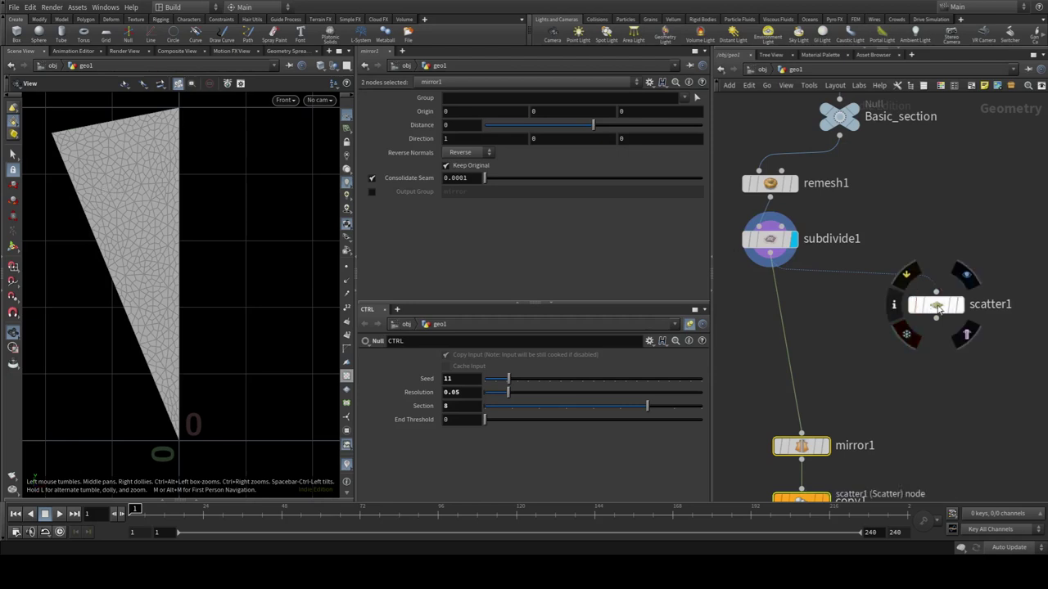
{"action": "left_click", "coordinate": [937, 313]}
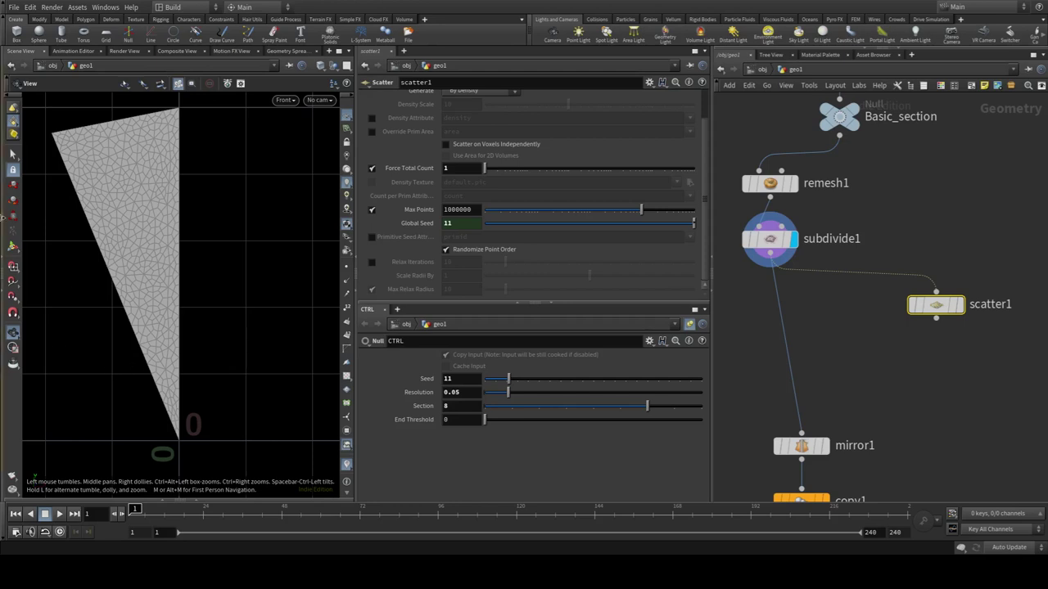
{"action": "left_click", "coordinate": [868, 367]}
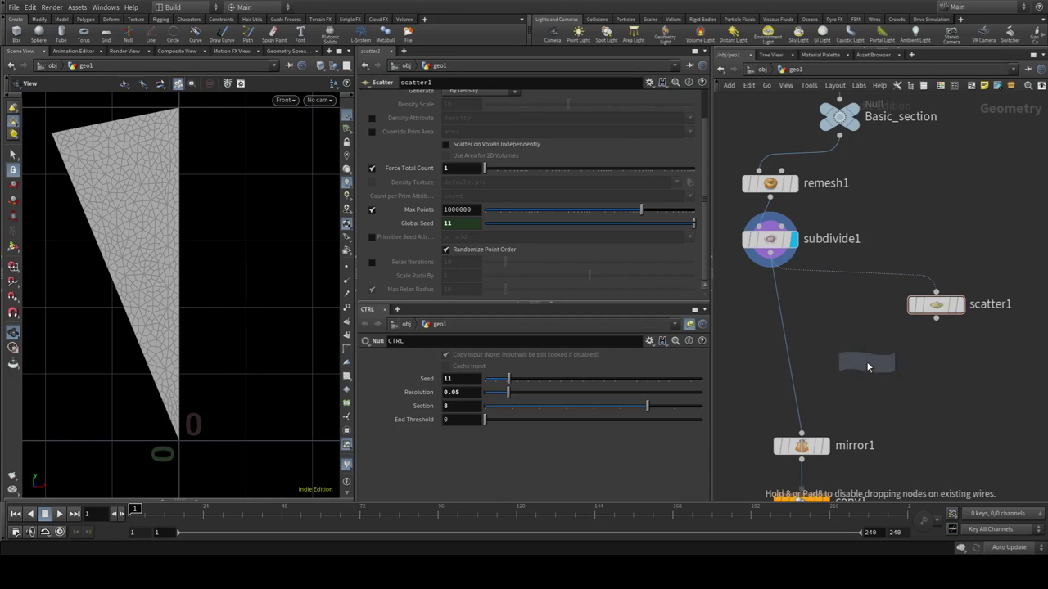
Insert an Attribute Wrangle between subdivide1 and mirror1 and name it set_start
{"action": "left_click", "coordinate": [789, 361]}
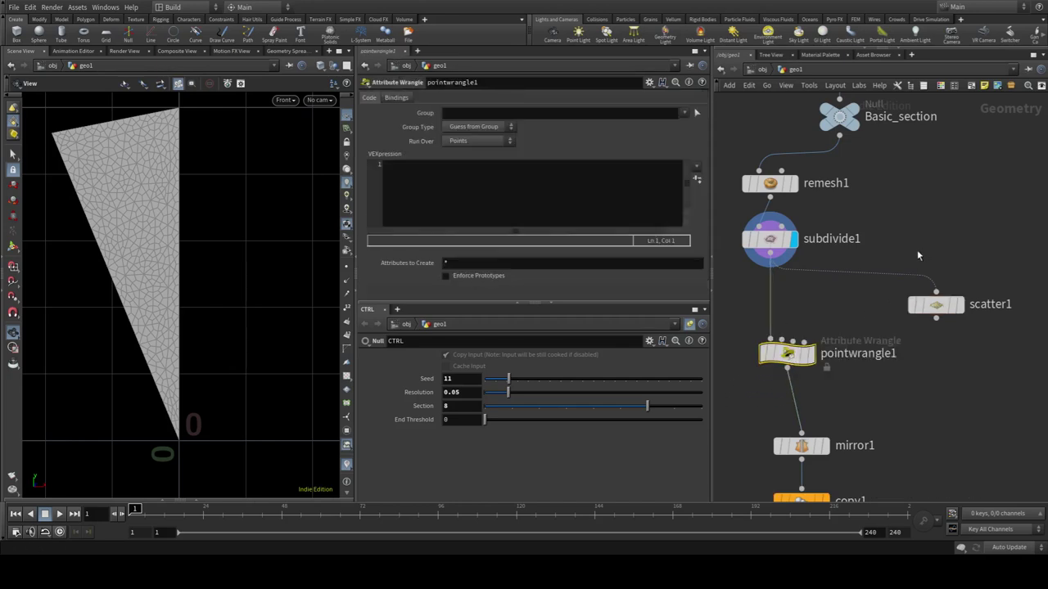
{"action": "double_click", "coordinate": [841, 354]}
{"action": "type", "text": "set"}
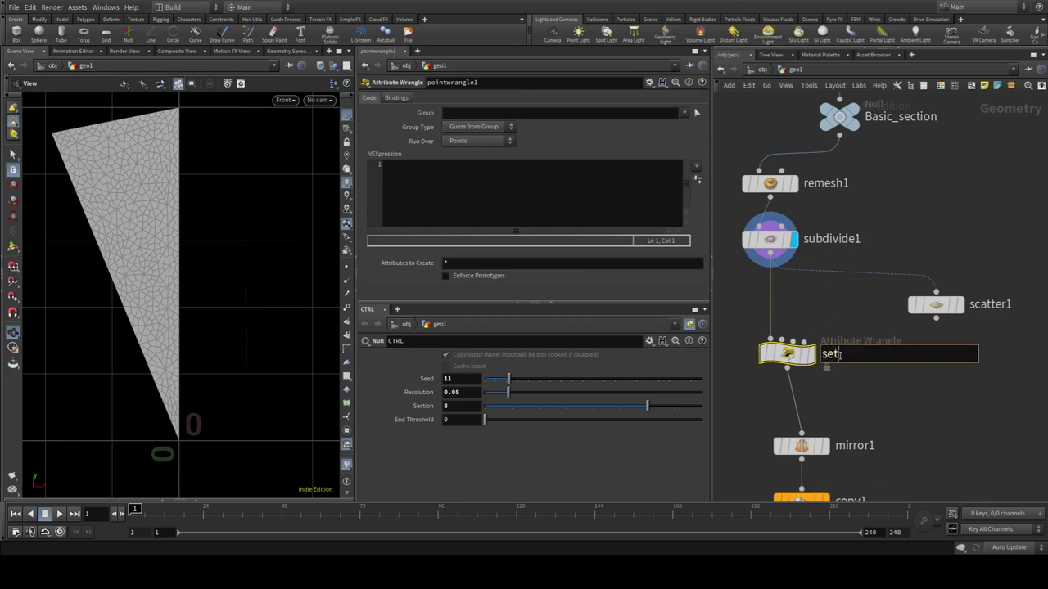
{"action": "type", "text": "_sta"}
{"action": "type", "text": "rt"}
{"action": "key", "text": "Return"}
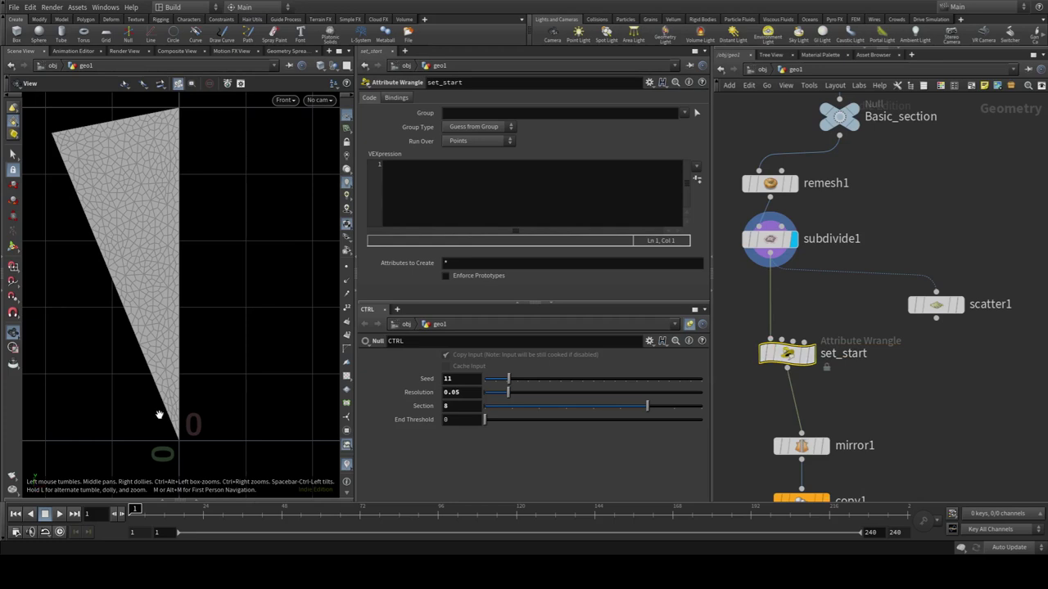
Wire scatter1's output into set_start's second input
{"action": "left_click", "coordinate": [782, 339]}
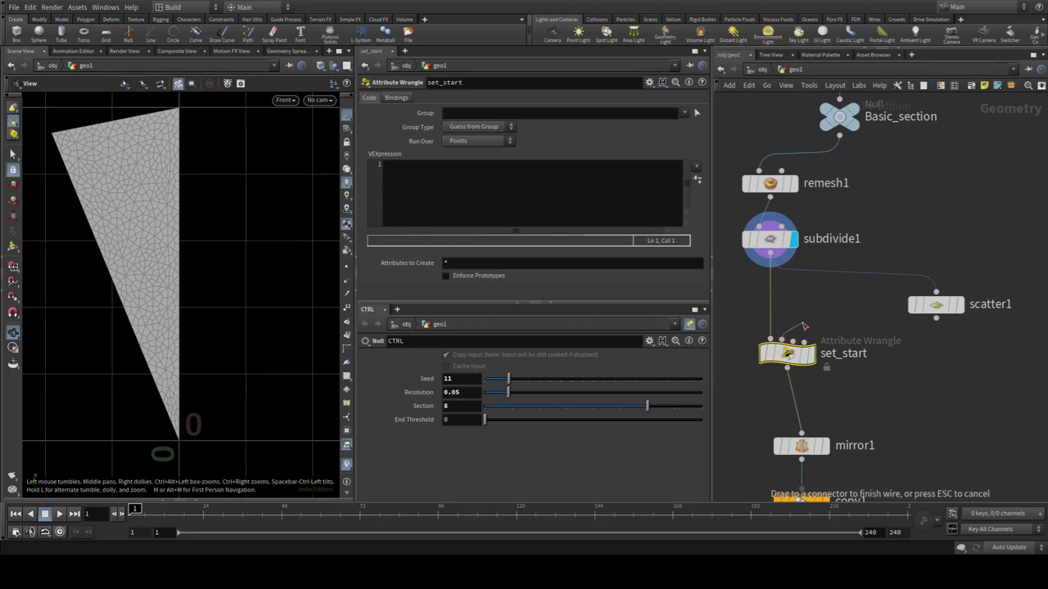
{"action": "left_click", "coordinate": [936, 317]}
{"action": "mouse_move", "coordinate": [938, 318]}
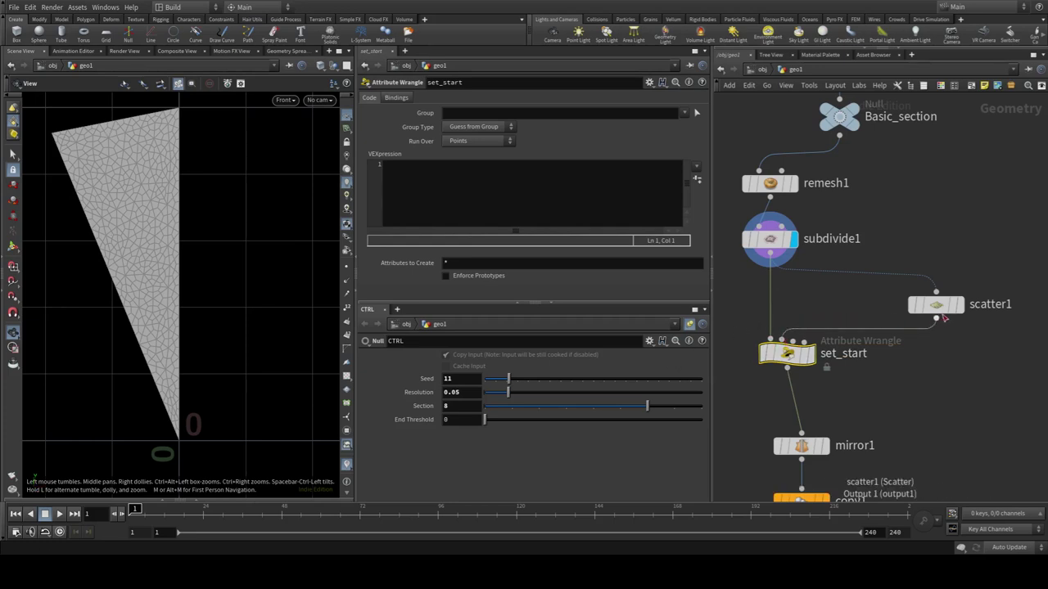
{"action": "left_click", "coordinate": [559, 180]}
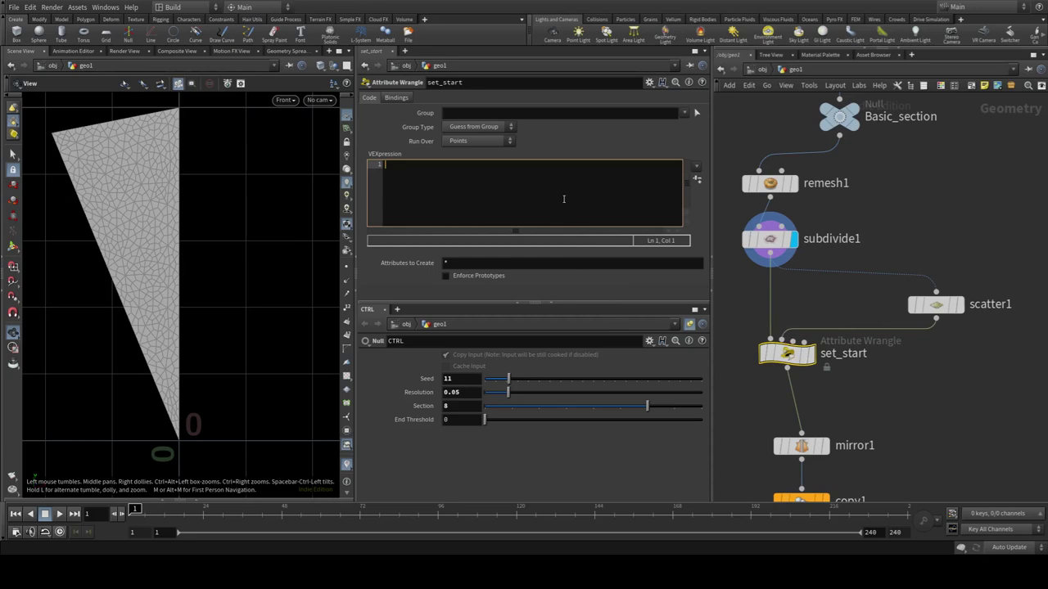
Write vector pos = point(1,"P",0); as the first line of set_start's VEX
{"action": "type", "text": "ve"}
{"action": "type", "text": "ctor "}
{"action": "type", "text": "pos "}
{"action": "type", "text": "= "}
{"action": "type", "text": "poi"}
{"action": "type", "text": "nt("}
{"action": "type", "text": "1,"}
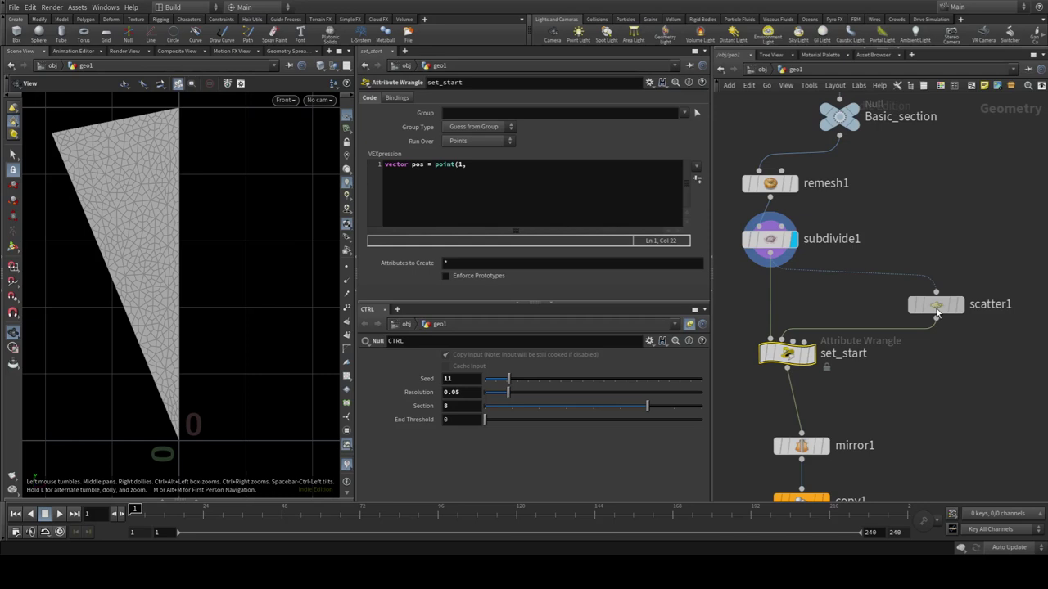
{"action": "left_click", "coordinate": [493, 180]}
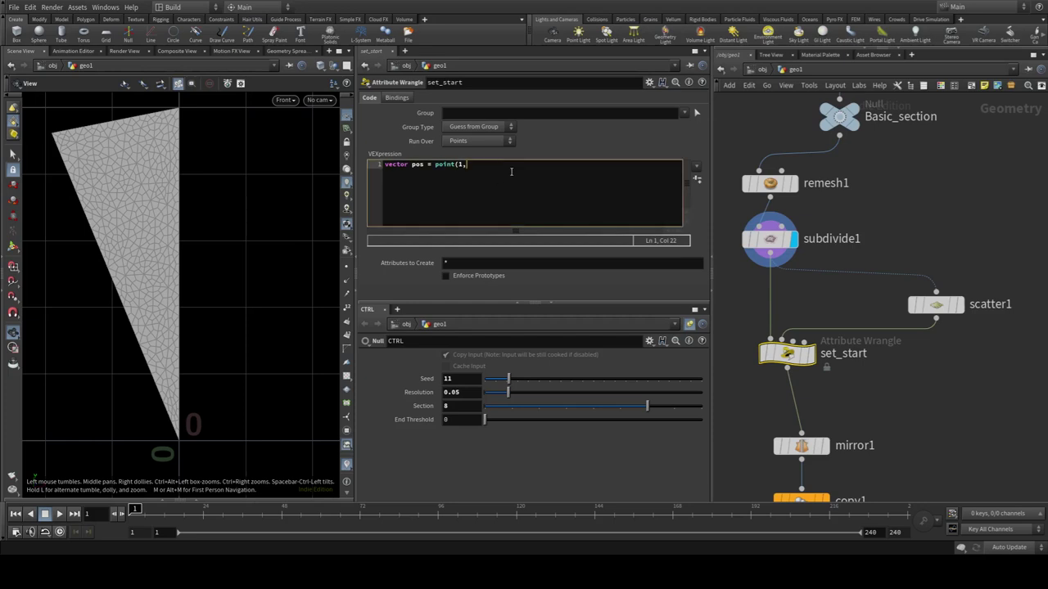
{"action": "type", "text": "\"P"}
{"action": "type", "text": "\","}
{"action": "type", "text": "0"}
{"action": "type", "text": ")"}
{"action": "type", "text": ";"}
{"action": "key", "text": "Return"}
{"action": "key", "text": "Return"}
Add the line int npt = nearpoint(0, pos); below it
{"action": "left_click", "coordinate": [394, 174]}
{"action": "type", "text": "int npt "}
{"action": "type", "text": "= near"}
{"action": "type", "text": "point"}
{"action": "type", "text": "("}
{"action": "type", "text": "0"}
{"action": "type", "text": ", "}
{"action": "type", "text": "pos"}
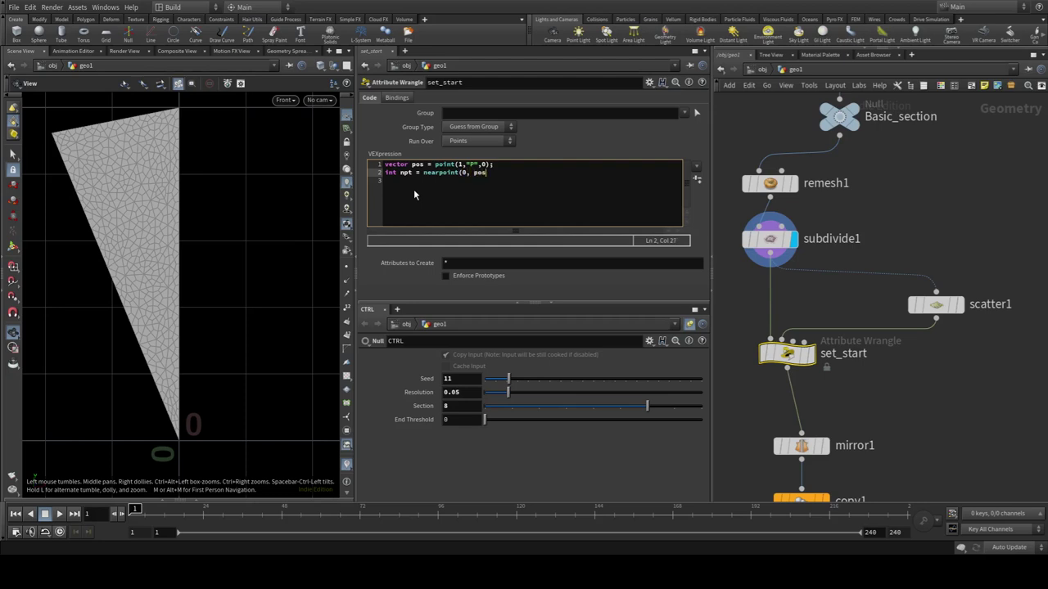
{"action": "type", "text": ")"}
{"action": "type", "text": ";"}
{"action": "key", "text": "Return"}
{"action": "left_click", "coordinate": [440, 189]}
{"action": "type", "text": "if"}
{"action": "type", "text": " ("}
{"action": "type", "text": "@ptnum"}
{"action": "type", "text": " == "}
{"action": "type", "text": "npt)"}
{"action": "type", "text": "{}"}
{"action": "key", "text": "Left"}
{"action": "key", "text": "Return"}
{"action": "key", "text": "Return"}
{"action": "key", "text": "Up"}
{"action": "type", "text": "@"}
{"action": "type", "text": "Cd = se"}
{"action": "type", "text": "t("}
{"action": "type", "text": "0"}
{"action": "type", "text": ",1,0"}
{"action": "type", "text": ")"}
{"action": "type", "text": ";"}
{"action": "mouse_move", "coordinate": [787, 354]}
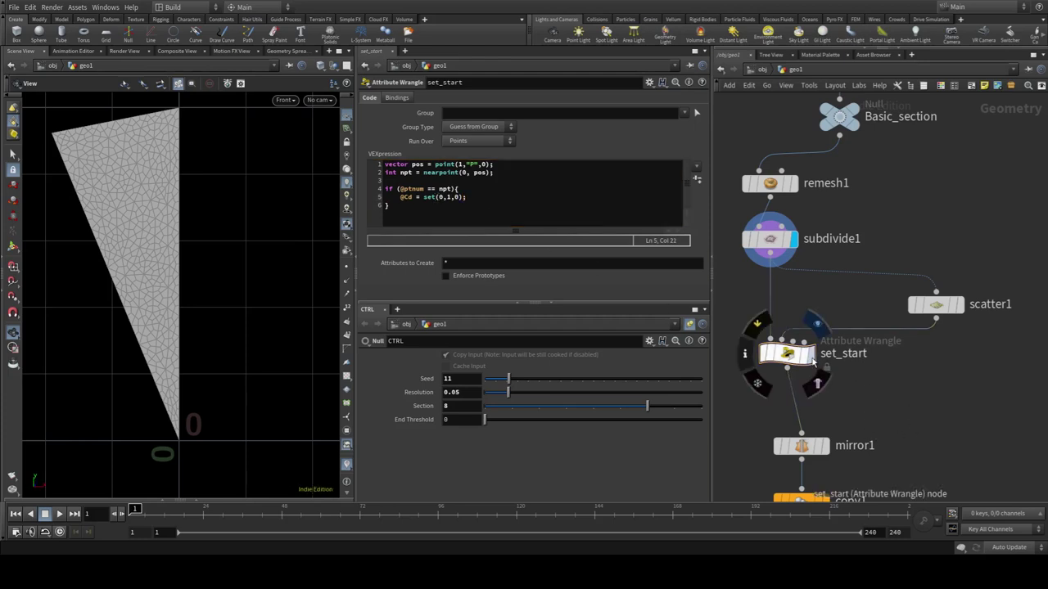
Display set_start's green nearest point, comparing it against scatter1's scattered point
{"action": "left_click", "coordinate": [811, 357]}
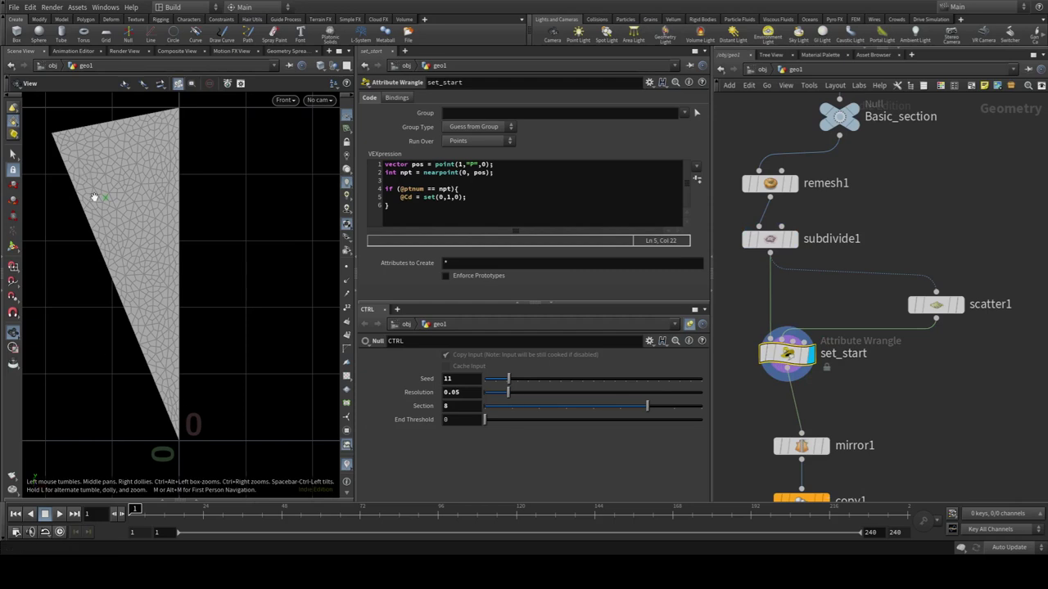
{"action": "mouse_move", "coordinate": [936, 305]}
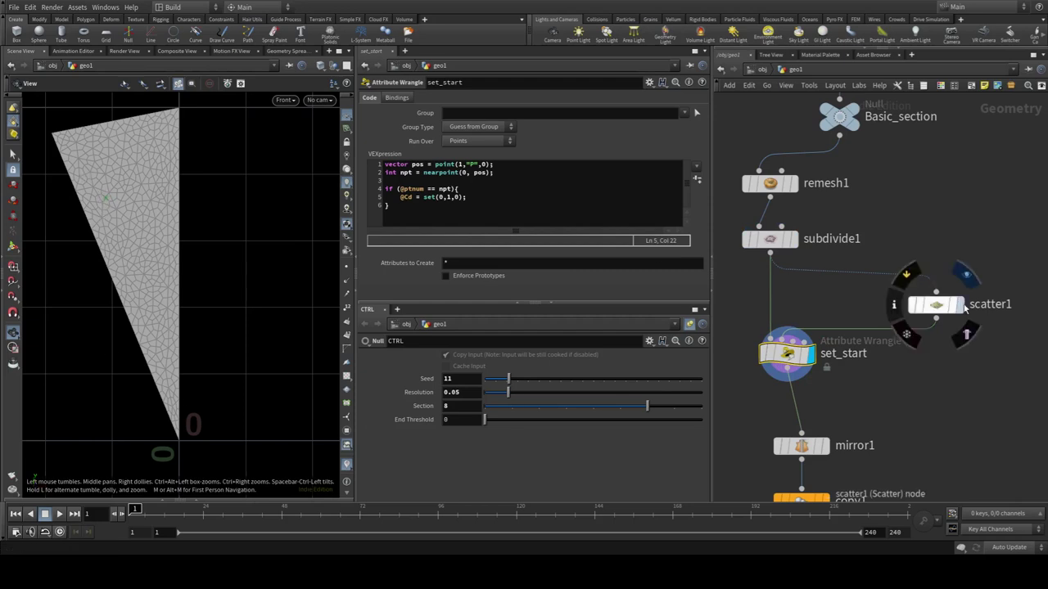
{"action": "left_click", "coordinate": [964, 306]}
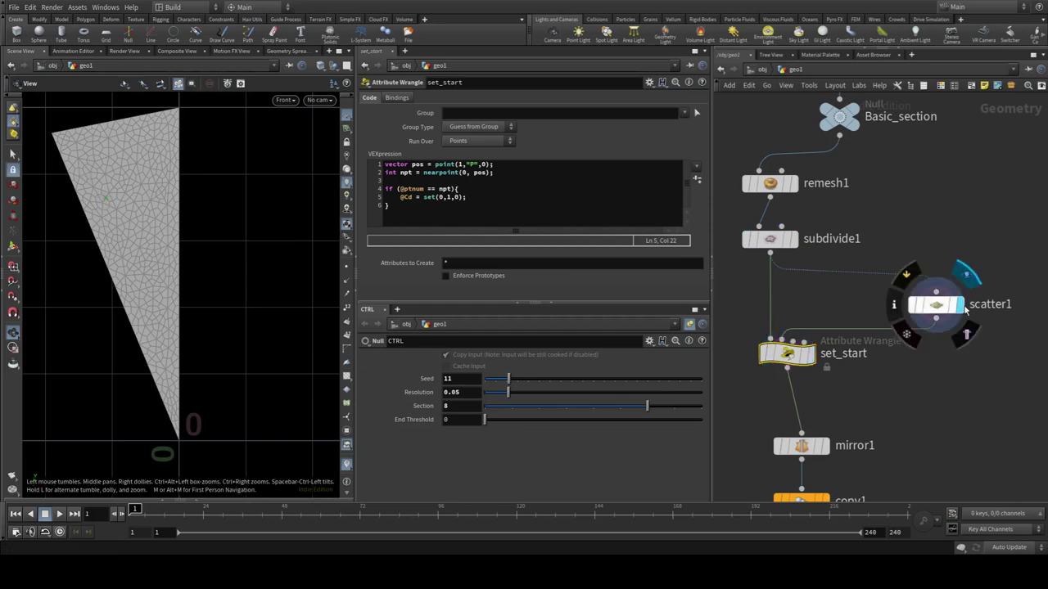
{"action": "left_click", "coordinate": [810, 358]}
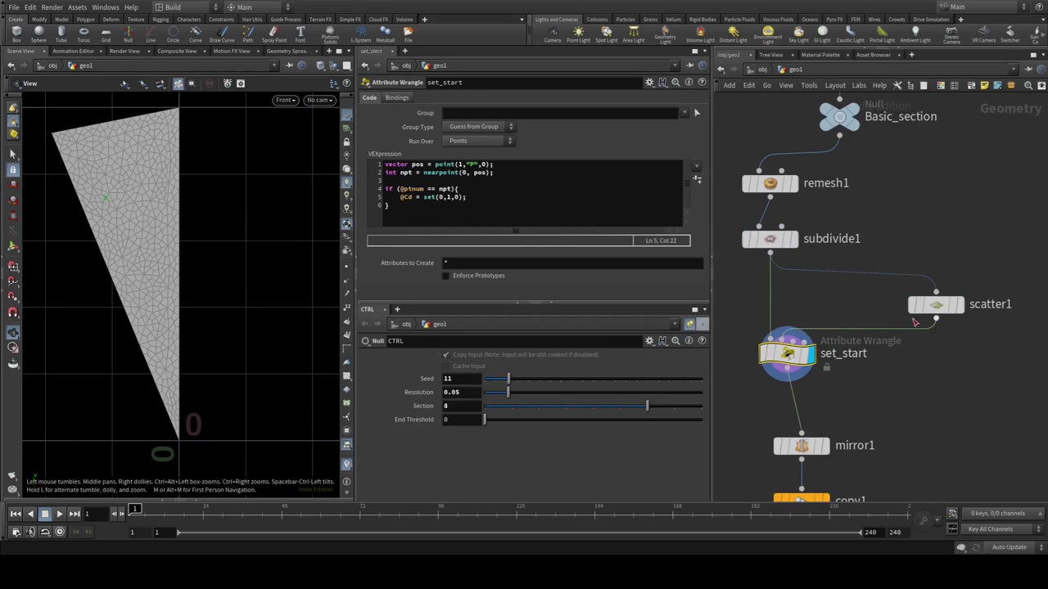
Add f@group_start = 1; inside the if block to tag the matched point as start
{"action": "left_click", "coordinate": [493, 201]}
{"action": "left_click", "coordinate": [479, 198]}
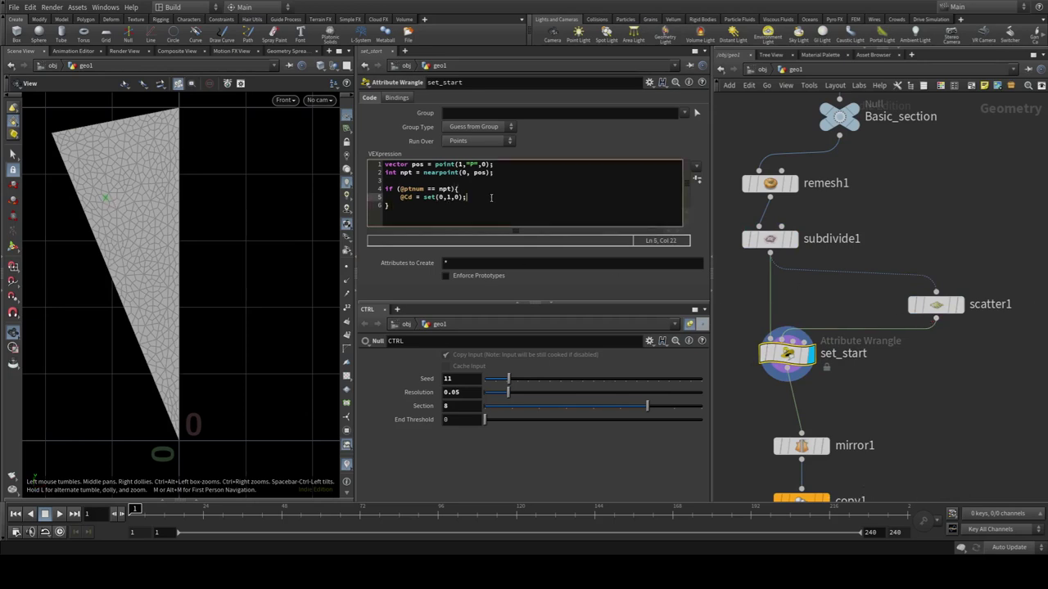
{"action": "key", "text": "Return"}
{"action": "type", "text": "@"}
{"action": "key", "text": "BackSpace"}
{"action": "type", "text": "f"}
{"action": "type", "text": "@"}
{"action": "type", "text": "group_"}
{"action": "type", "text": "start"}
{"action": "type", "text": " ="}
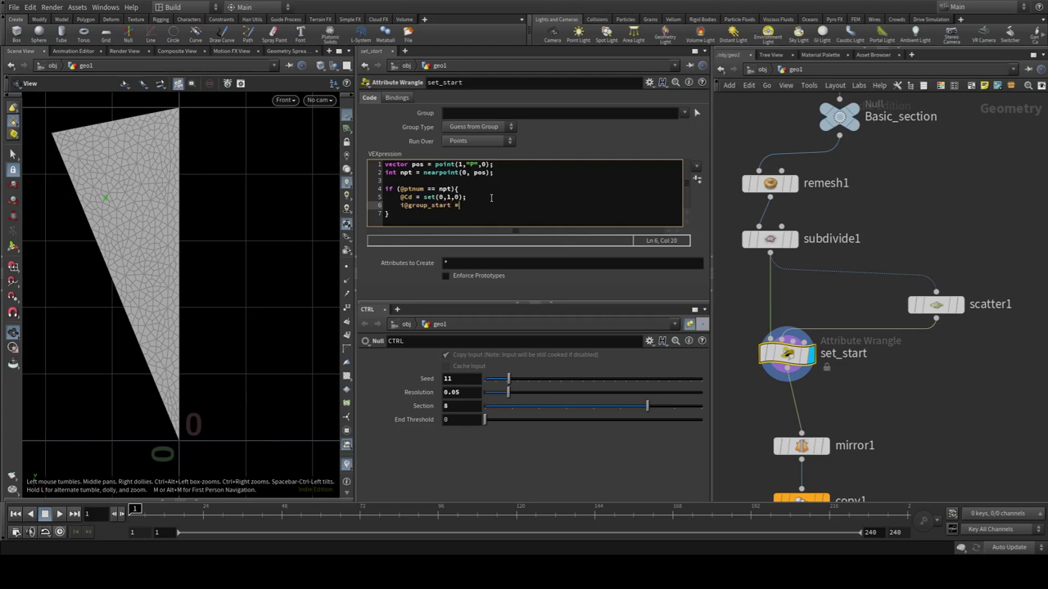
{"action": "type", "text": " 1;"}
{"action": "left_click", "coordinate": [787, 361]}
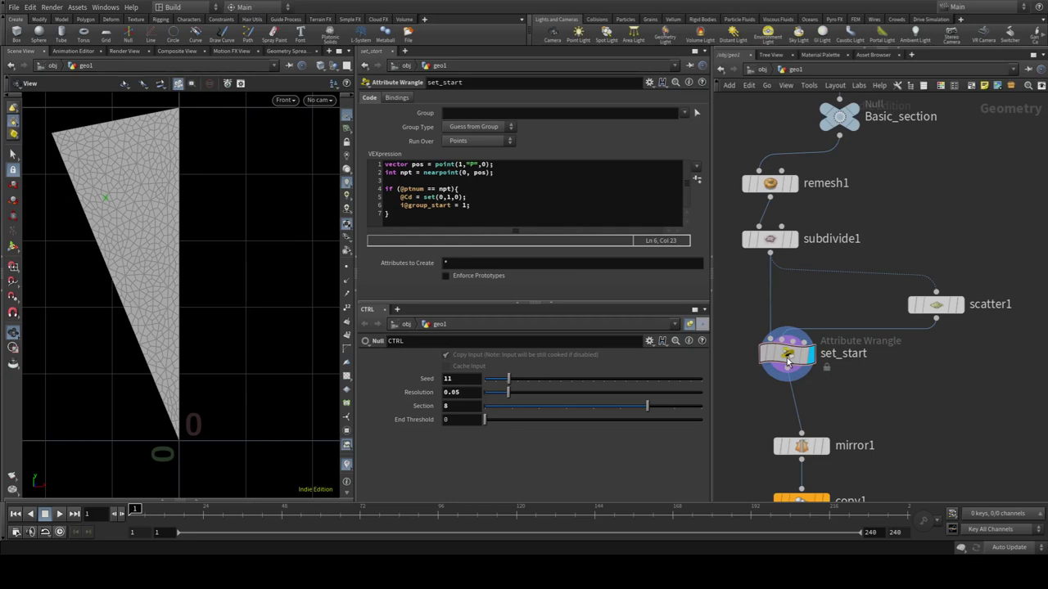
Insert a Group Delete node between polyfill1 and Basic_section that removes the tip group
{"action": "middle_click_drag", "start_coordinate": [917, 198], "coordinate": [892, 319]}
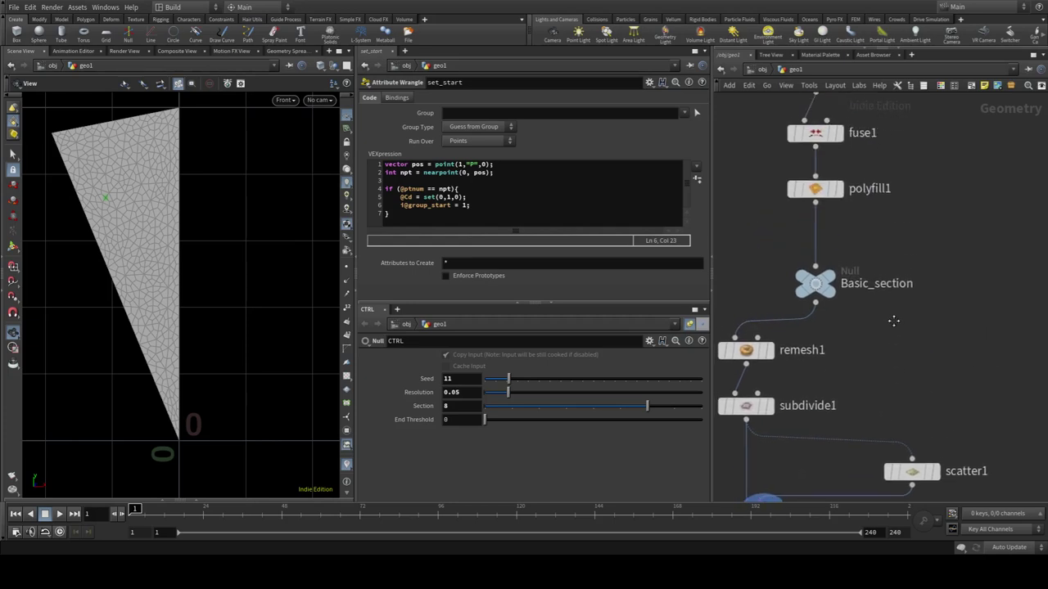
{"action": "scroll", "coordinate": [890, 318], "scroll_direction": "down", "scroll_amount": 2}
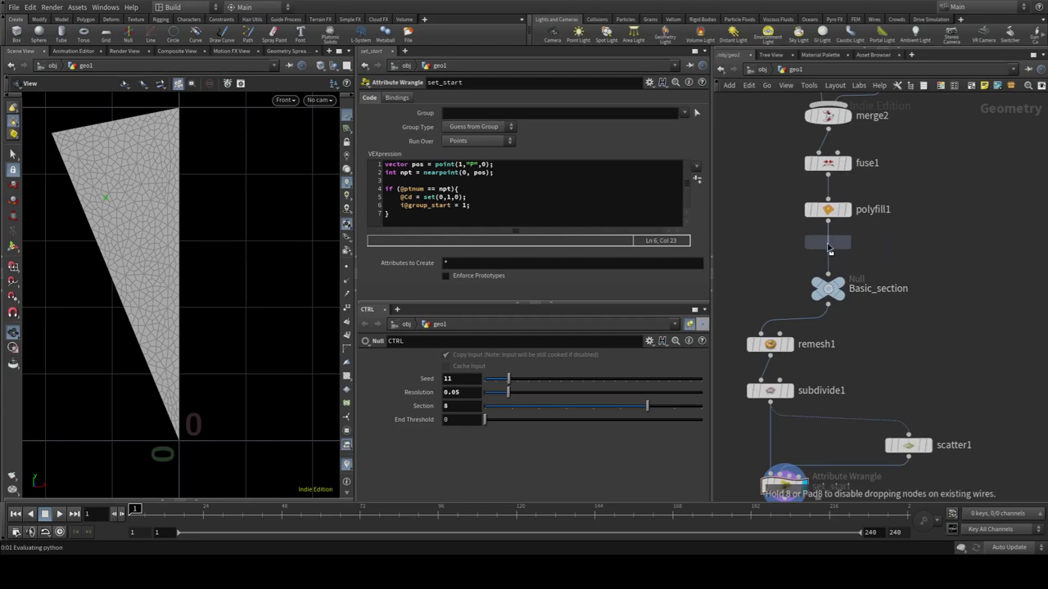
{"action": "left_click", "coordinate": [833, 251]}
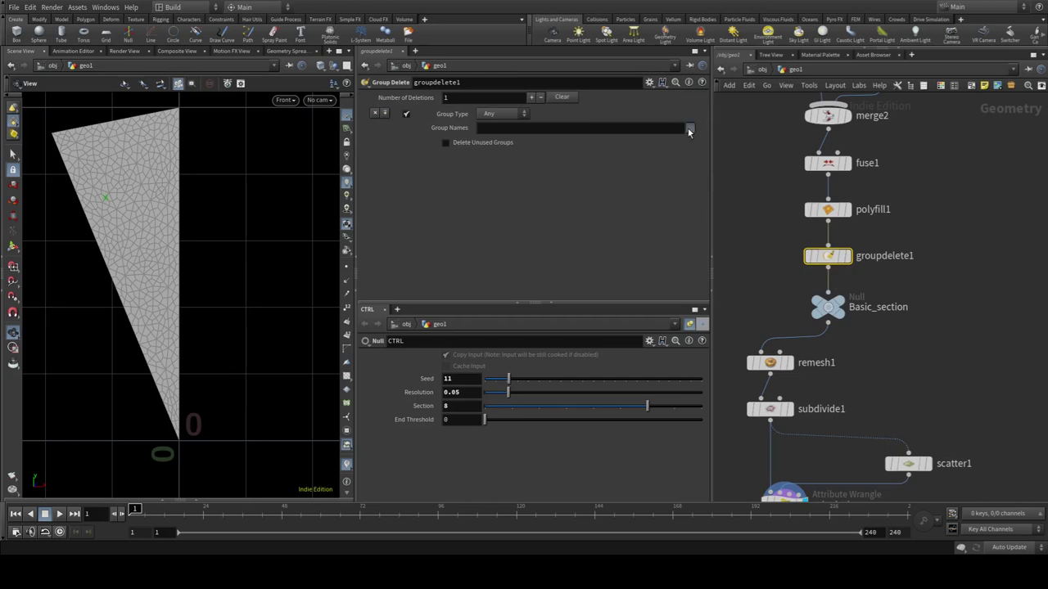
{"action": "scroll", "coordinate": [909, 374], "scroll_direction": "down", "scroll_amount": 5}
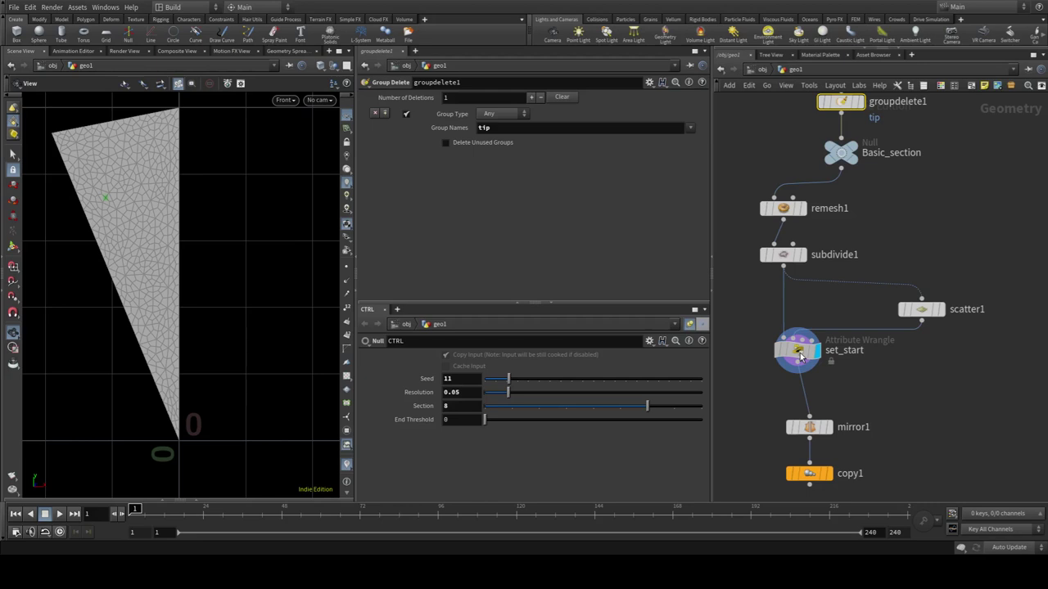
{"action": "middle_click_drag", "start_coordinate": [975, 402], "coordinate": [965, 282]}
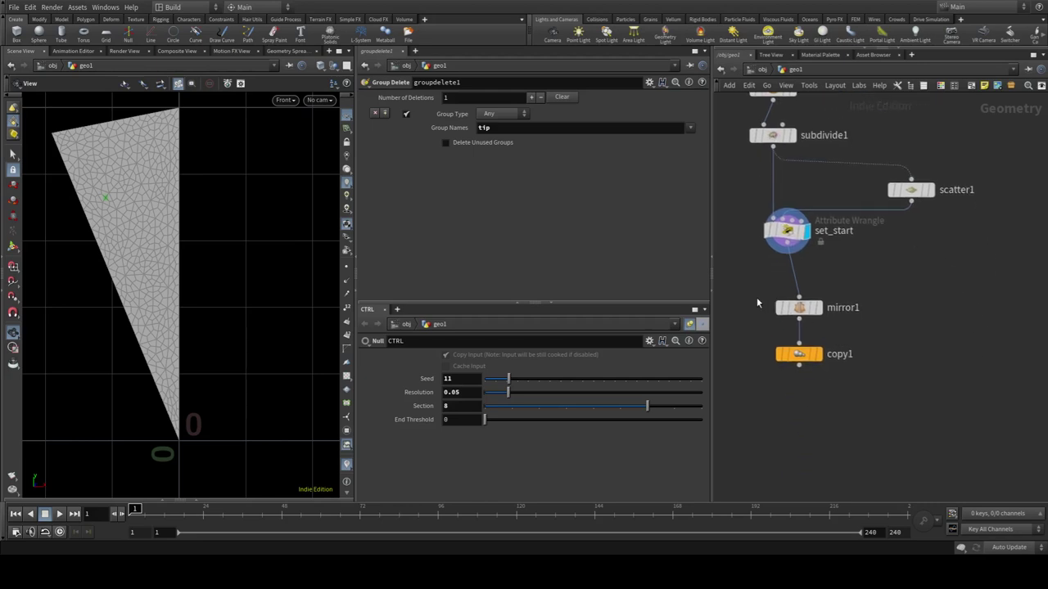
Move mirror1 and copy1 lower to make room below set_start
{"action": "left_click_drag", "start_coordinate": [756, 303], "coordinate": [833, 404]}
{"action": "left_click_drag", "start_coordinate": [799, 308], "coordinate": [798, 370]}
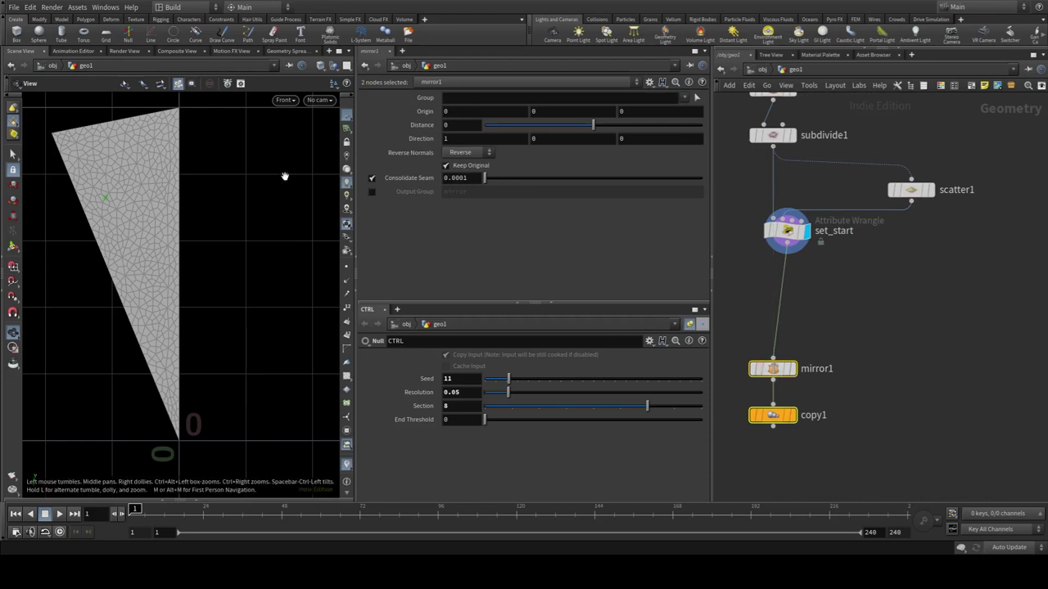
{"action": "middle_click_drag", "start_coordinate": [857, 310], "coordinate": [897, 334]}
{"action": "left_click", "coordinate": [930, 342]}
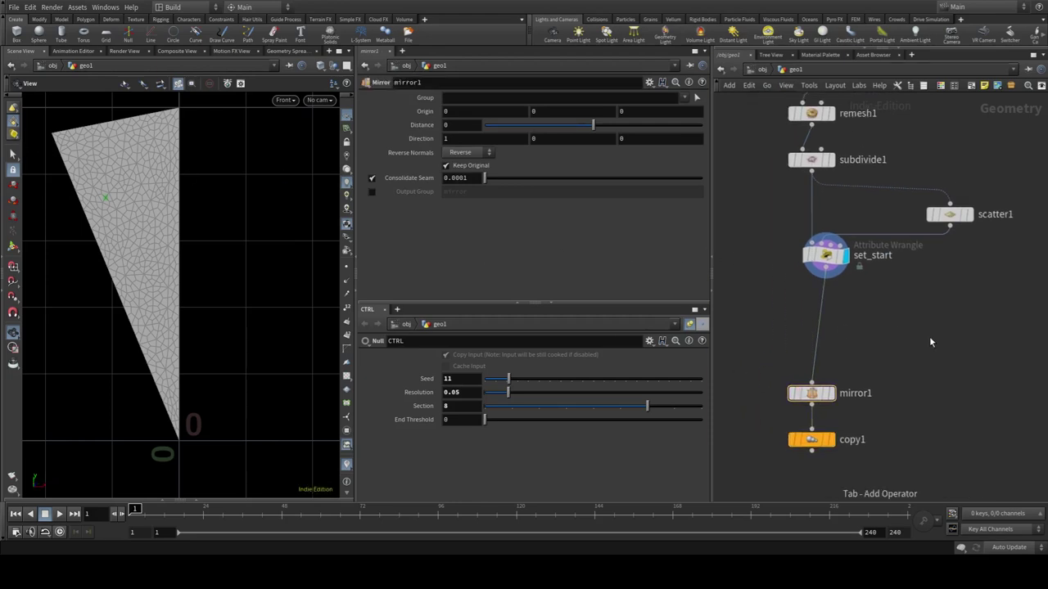
Try a Group by Range node named end after set_start, then delete it
{"action": "key", "text": "Tab"}
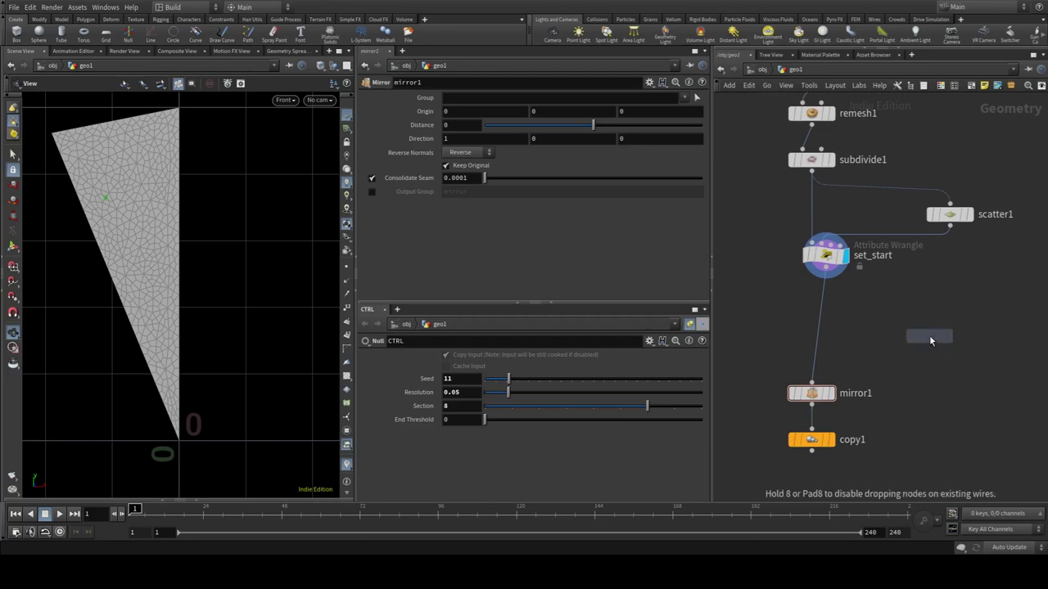
{"action": "type", "text": "grouprange"}
{"action": "key", "text": "Return"}
{"action": "left_click", "coordinate": [825, 303]}
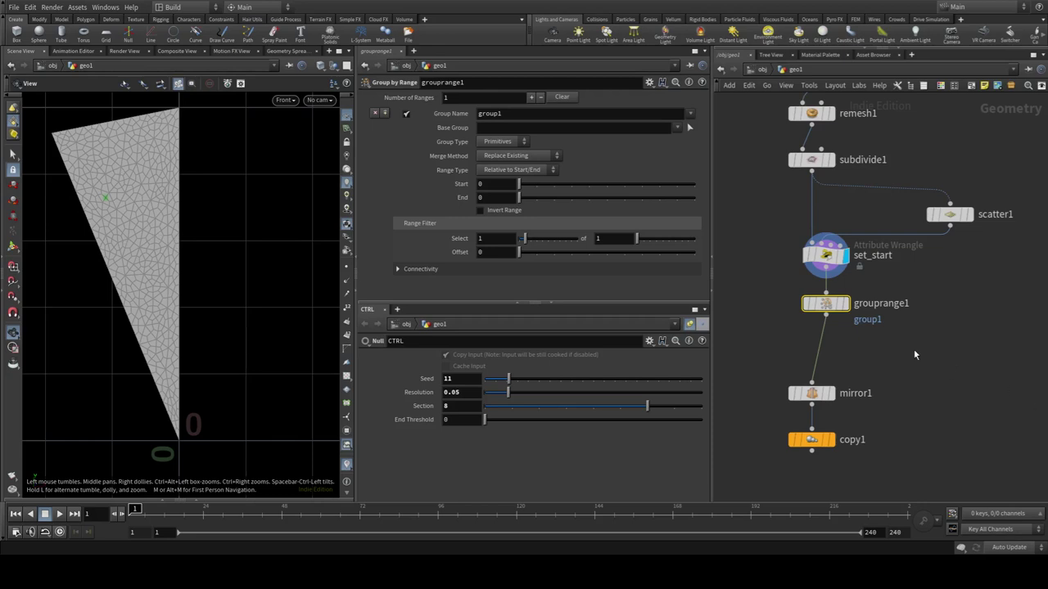
{"action": "left_click", "coordinate": [830, 304]}
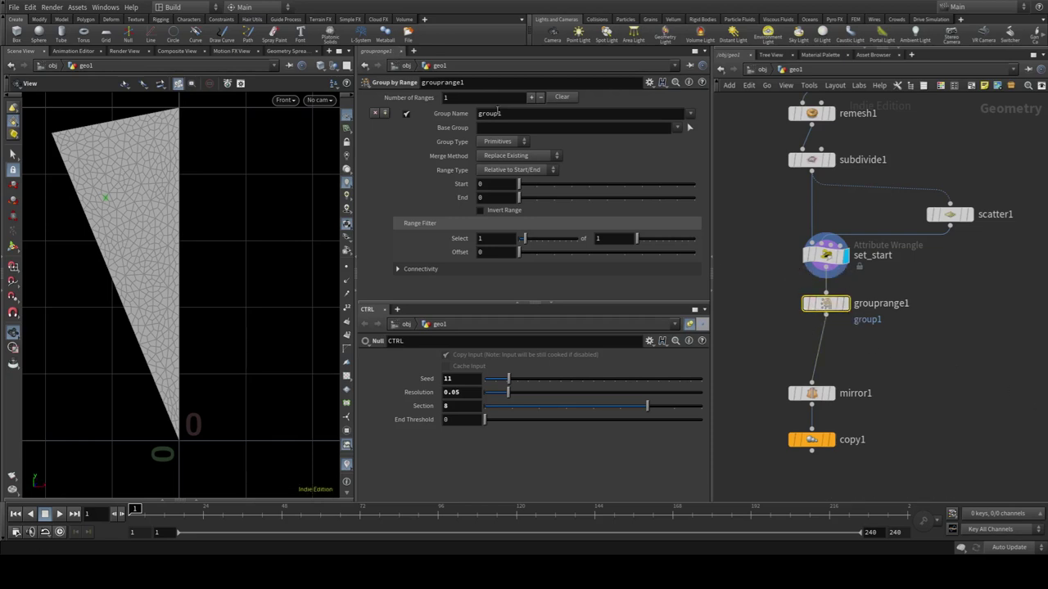
{"action": "type", "text": "end"}
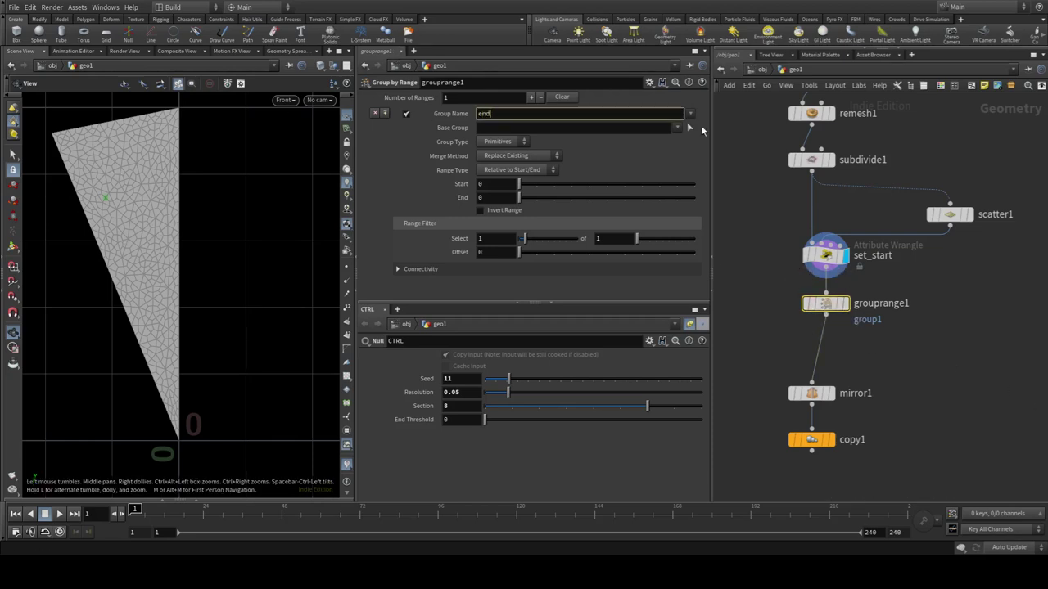
{"action": "left_click_drag", "start_coordinate": [485, 142], "coordinate": [495, 154]}
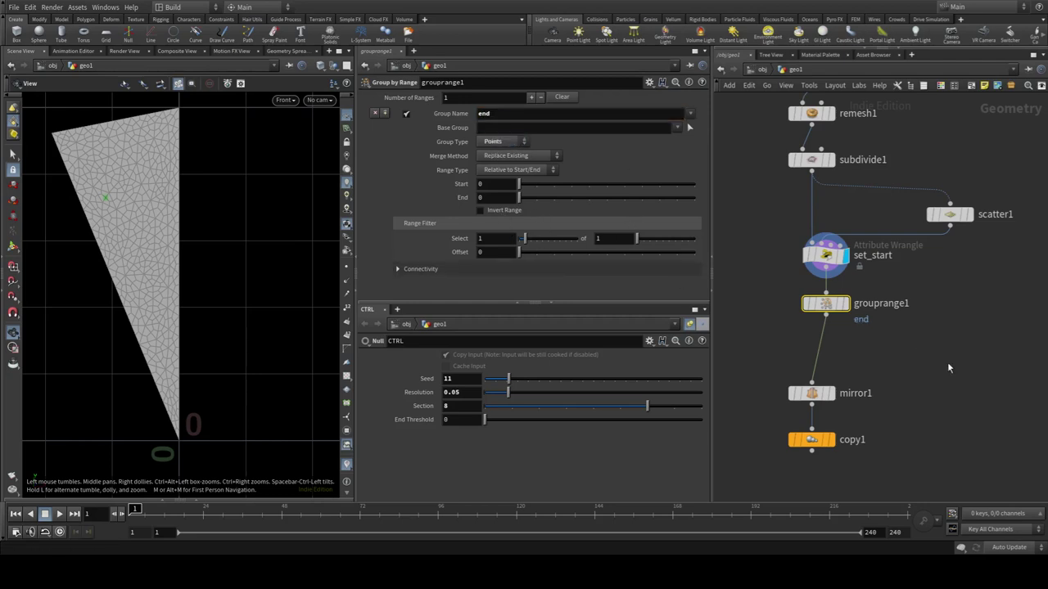
{"action": "left_click_drag", "start_coordinate": [901, 325], "coordinate": [740, 297]}
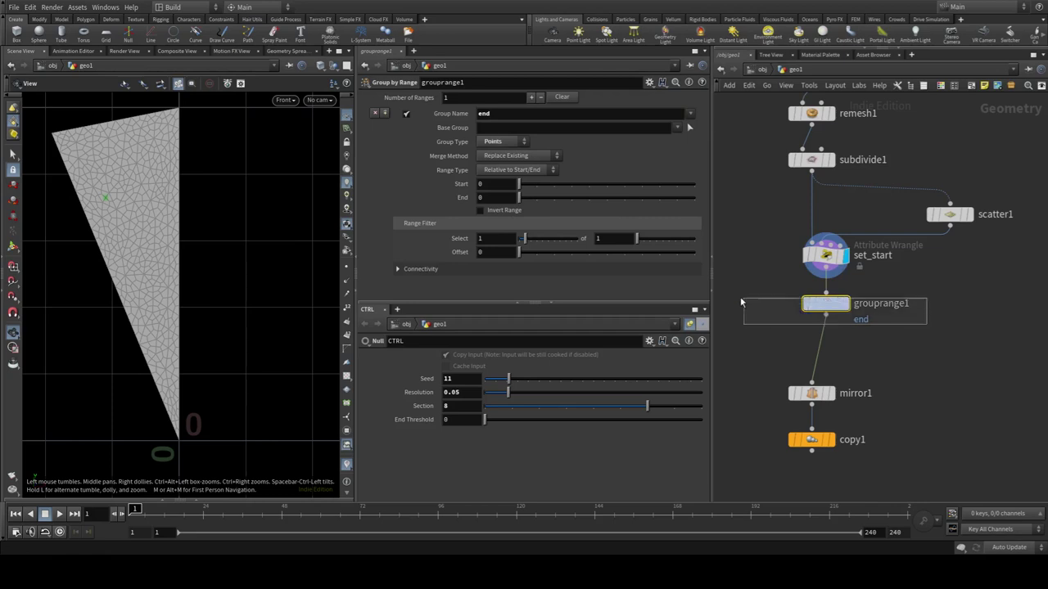
{"action": "key", "text": "Delete"}
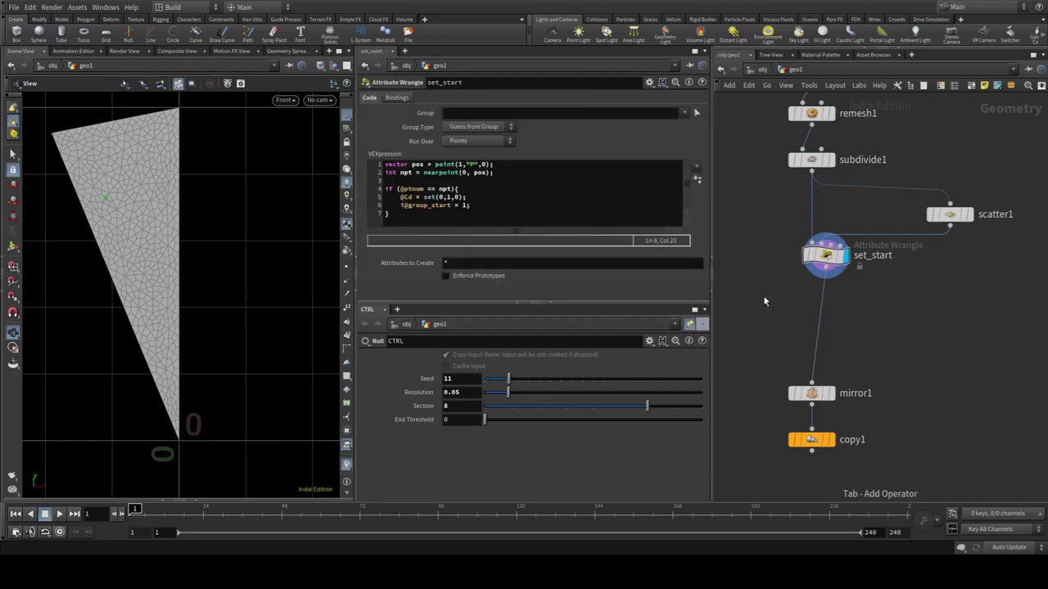
Insert a point group node named end after set_start, Base Group off, including points by unshared edges
{"action": "key", "text": "ctrl+v"}
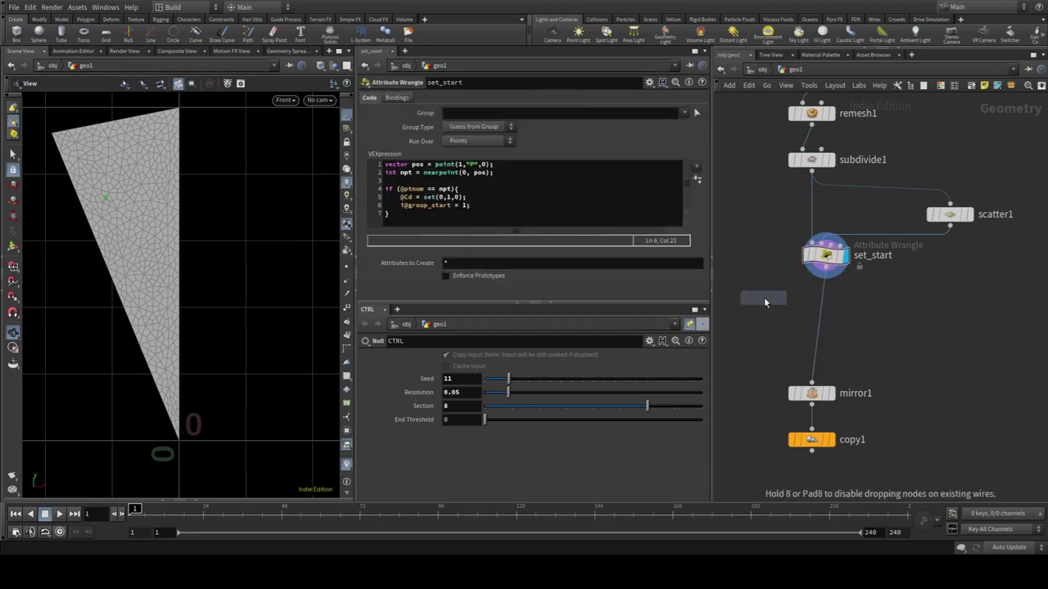
{"action": "left_click", "coordinate": [816, 302]}
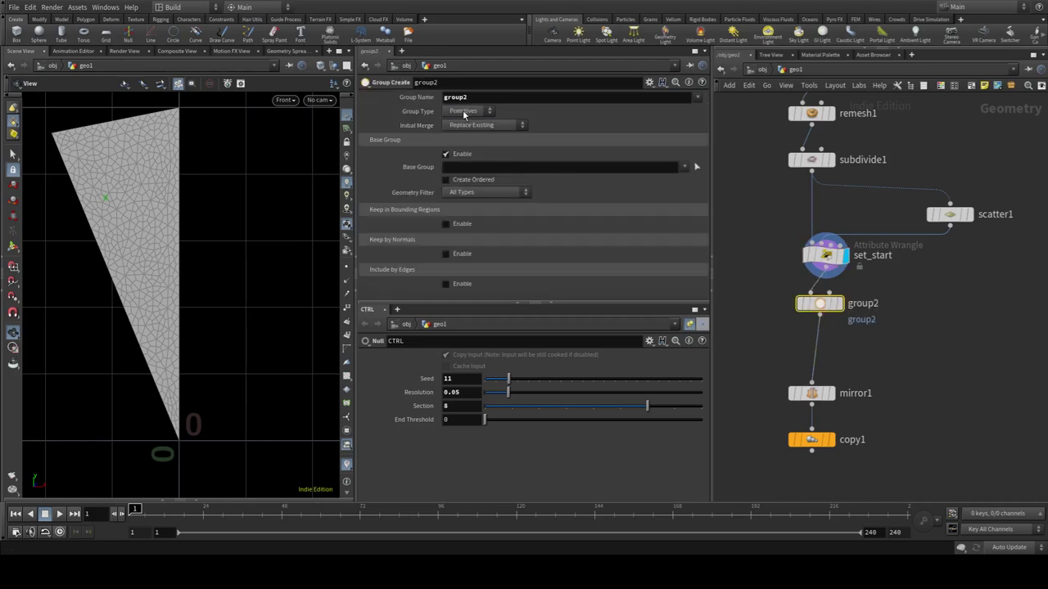
{"action": "left_click", "coordinate": [464, 114]}
{"action": "left_click", "coordinate": [465, 129]}
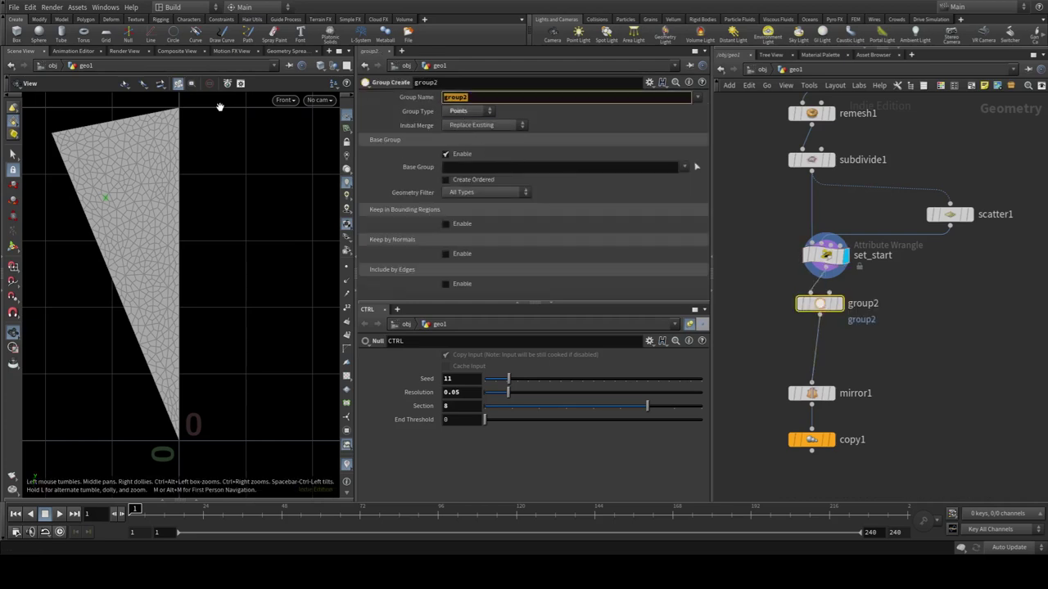
{"action": "type", "text": "end"}
{"action": "key", "text": "Return"}
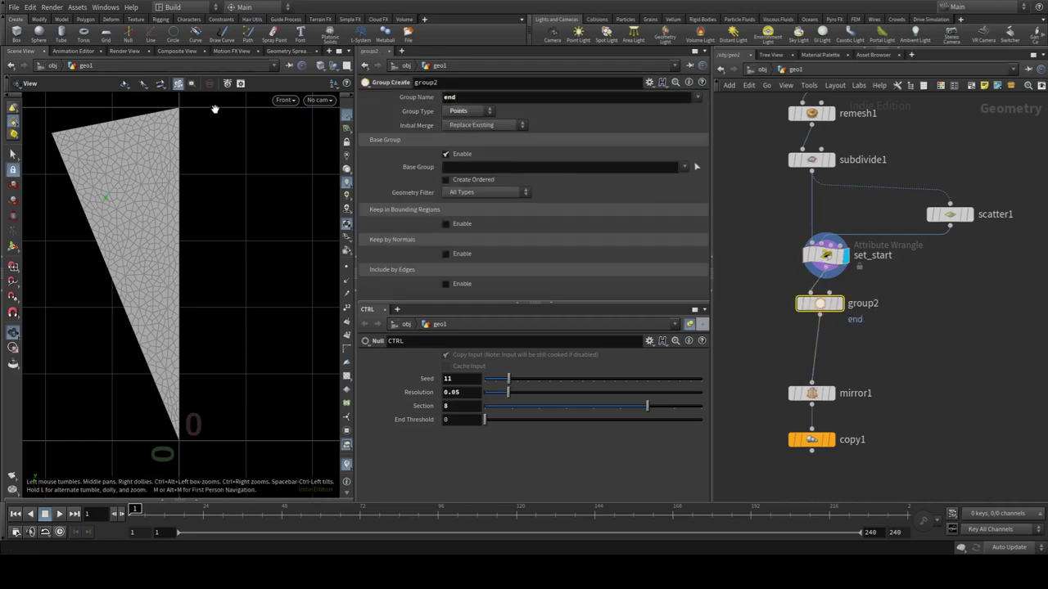
{"action": "left_click", "coordinate": [446, 154]}
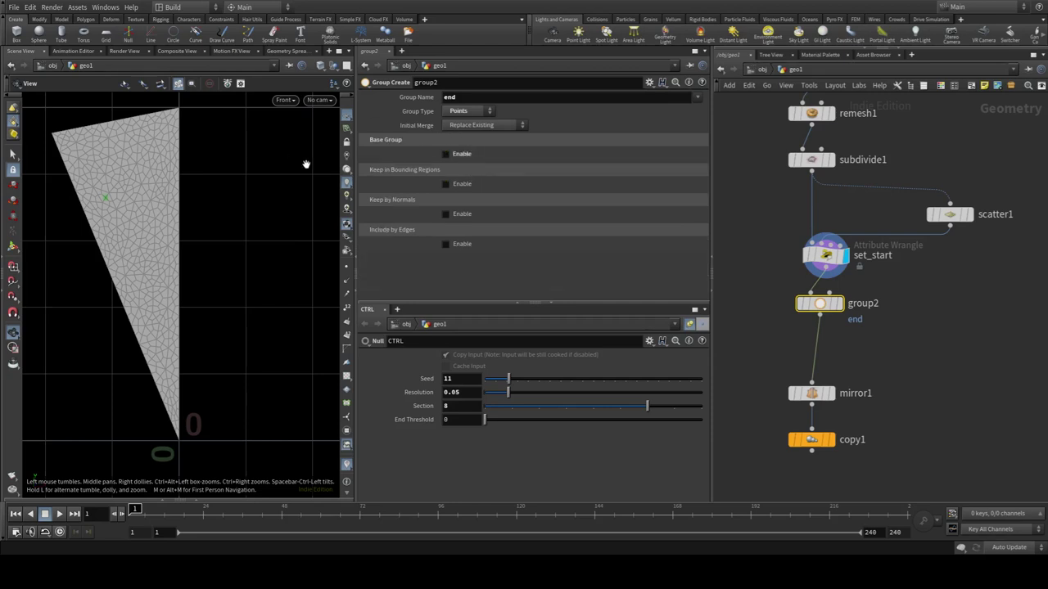
{"action": "left_click", "coordinate": [457, 245]}
{"action": "scroll", "coordinate": [434, 223], "scroll_direction": "down", "scroll_amount": 1}
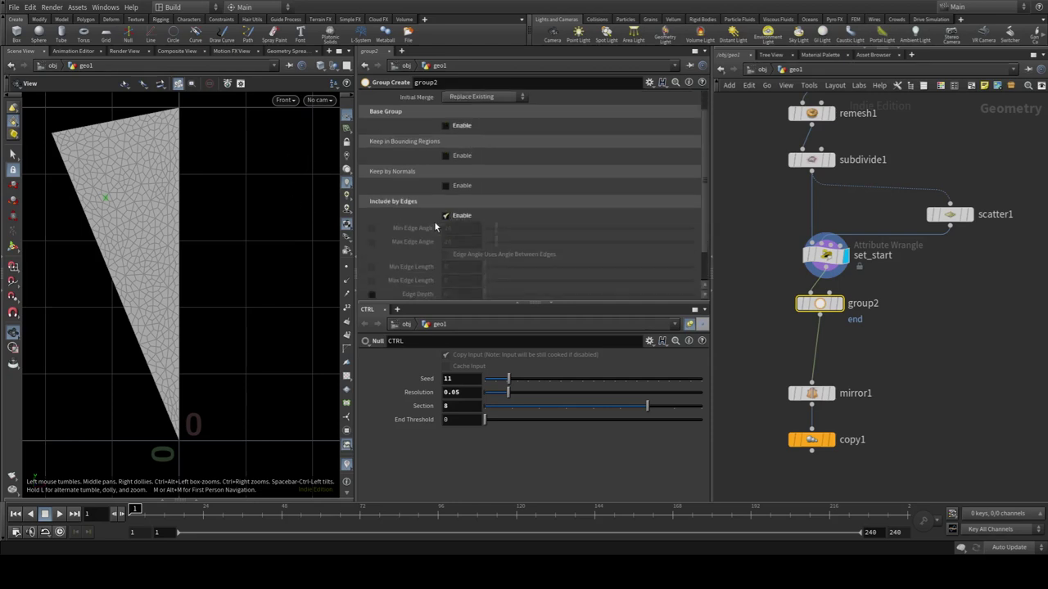
{"action": "scroll", "coordinate": [434, 223], "scroll_direction": "down", "scroll_amount": 1}
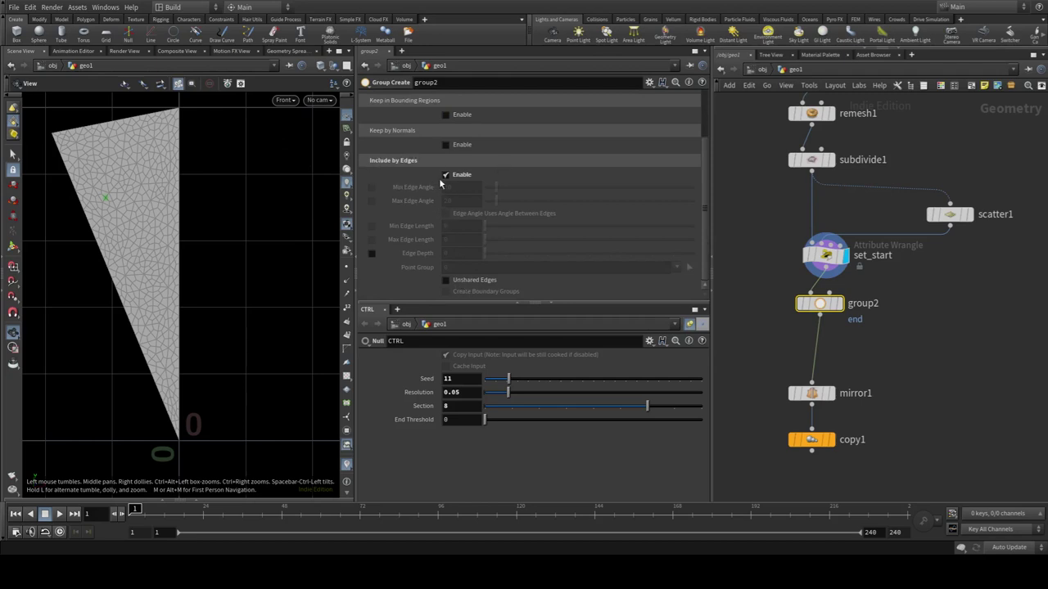
{"action": "left_click", "coordinate": [454, 281]}
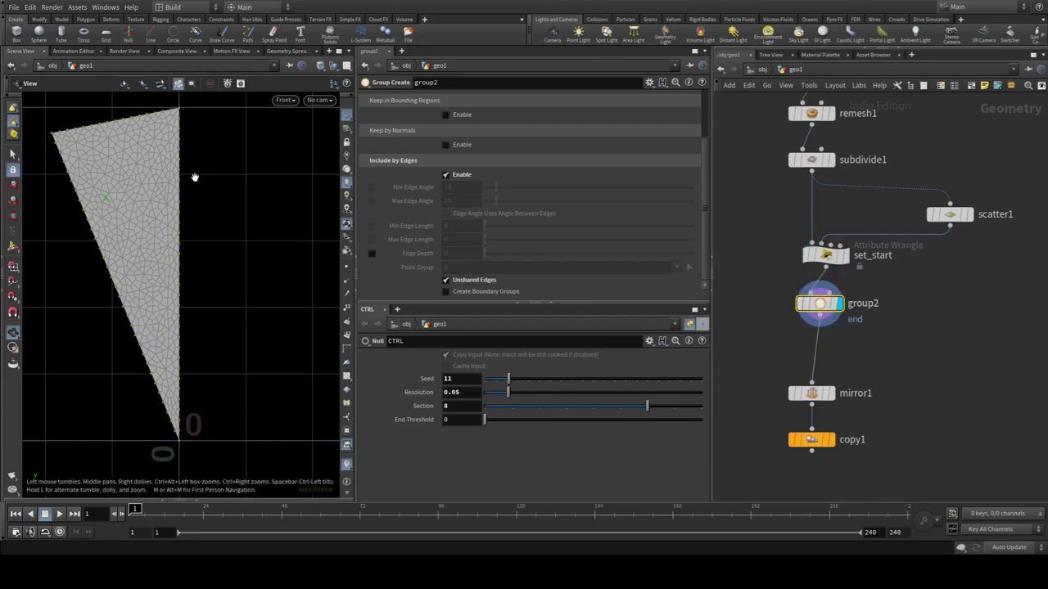
{"action": "middle_click_drag", "start_coordinate": [1013, 423], "coordinate": [933, 308]}
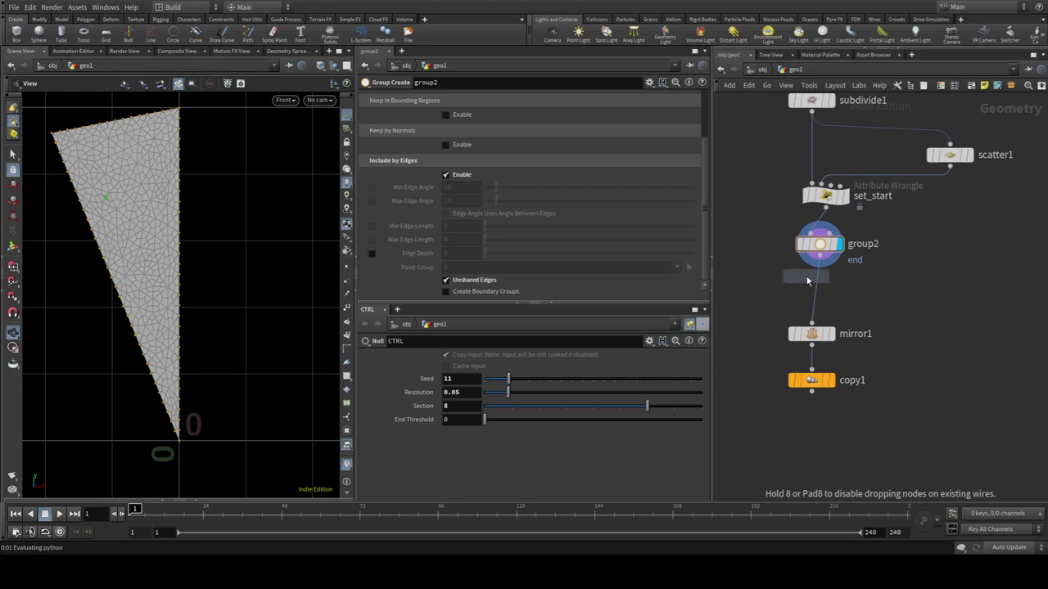
Insert a Color node after group2 colouring the end group red (1, 0, 0) and display it
{"action": "left_click", "coordinate": [817, 285]}
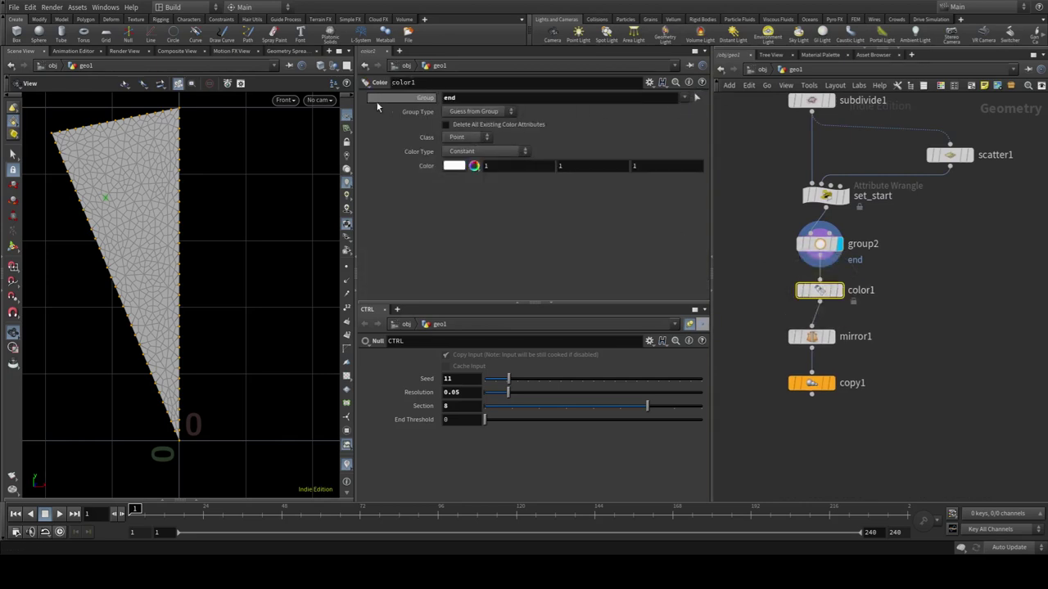
{"action": "left_click", "coordinate": [455, 167]}
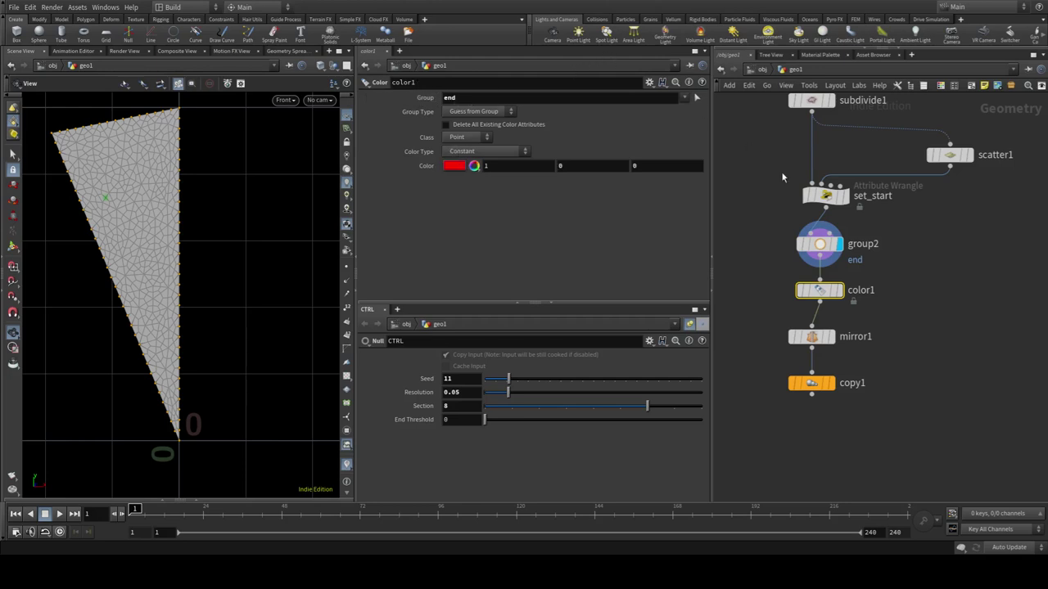
{"action": "left_click", "coordinate": [839, 289]}
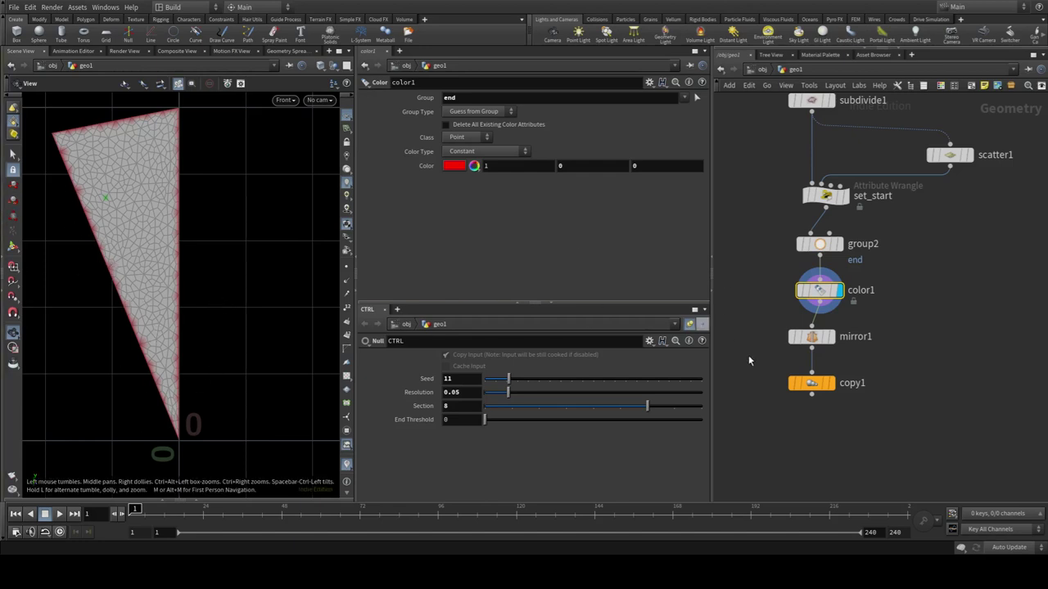
Move mirror1 and copy1 lower to make room
{"action": "scroll", "coordinate": [918, 327], "scroll_direction": "left", "scroll_amount": 2}
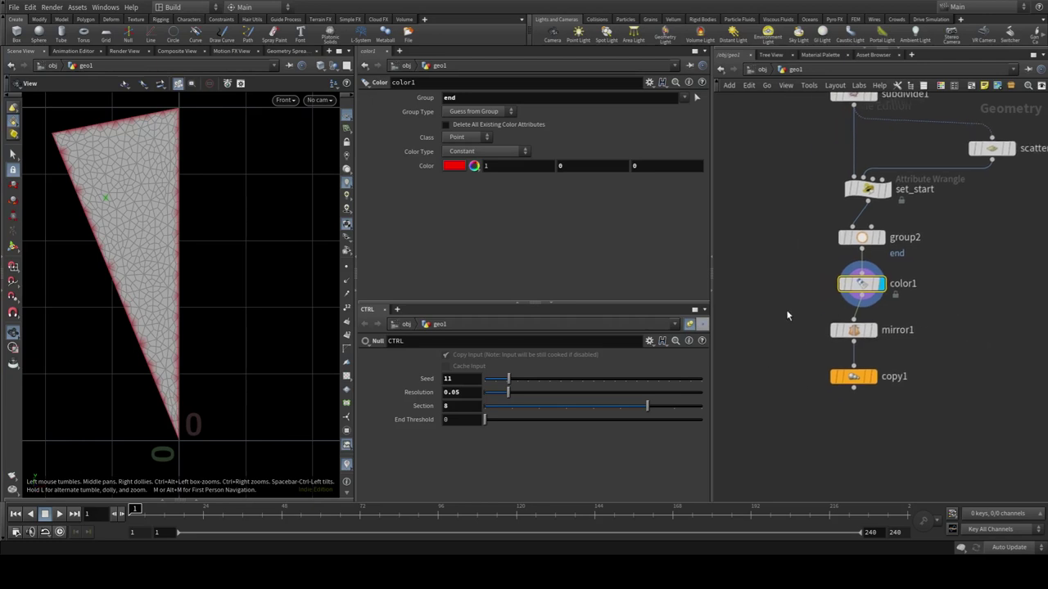
{"action": "left_click", "coordinate": [854, 330]}
{"action": "left_click_drag", "start_coordinate": [855, 327], "coordinate": [855, 370], "text": "shift"}
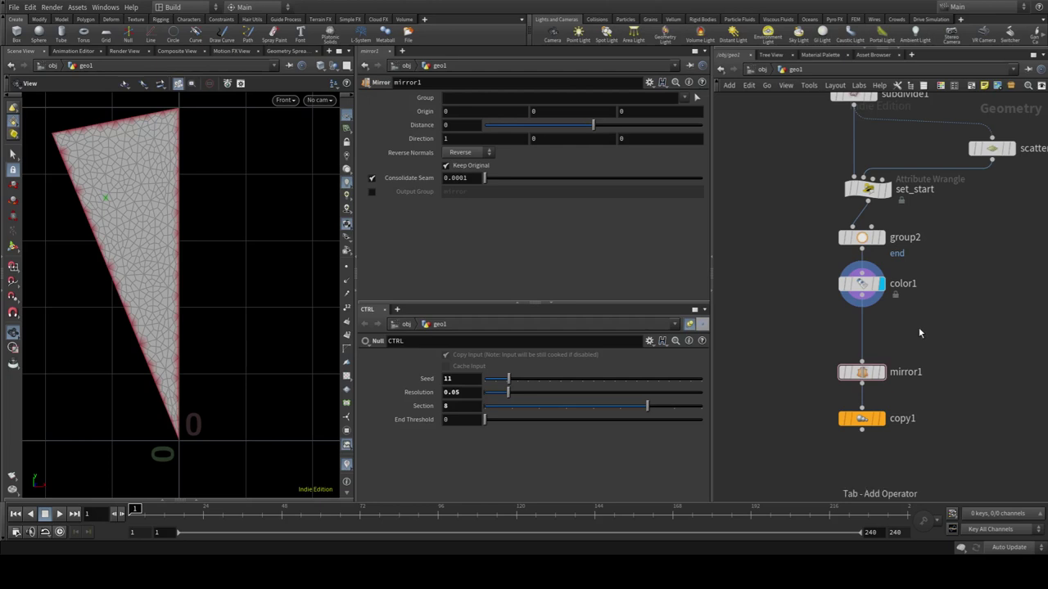
Add a wrangle node between color1 and mirror1 and rename it rand_end
{"action": "key", "text": "Tab"}
{"action": "type", "text": "null"}
{"action": "key", "text": "Return"}
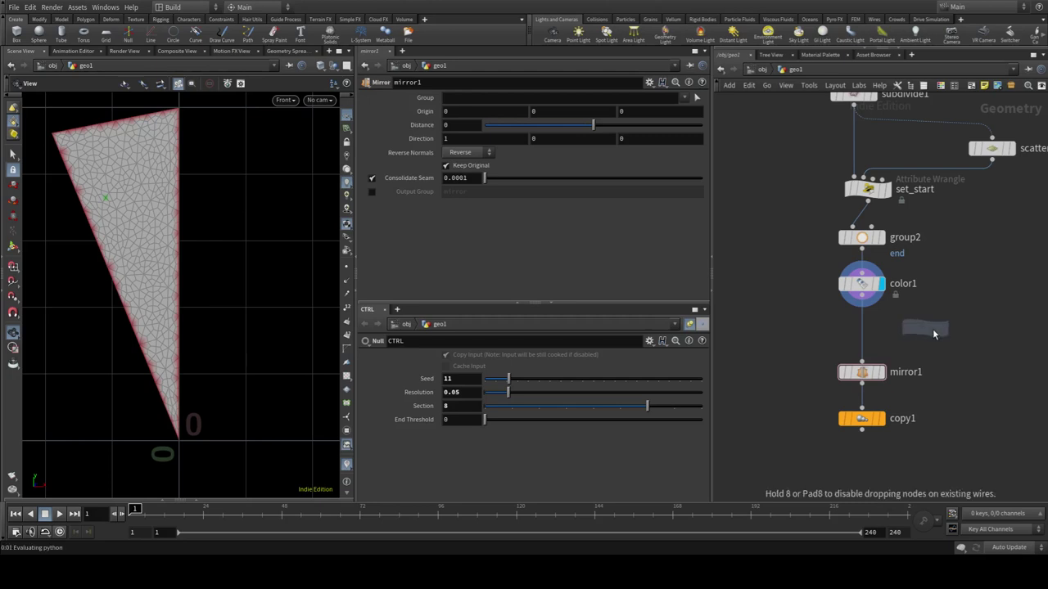
{"action": "left_click", "coordinate": [869, 331]}
{"action": "double_click", "coordinate": [913, 332]}
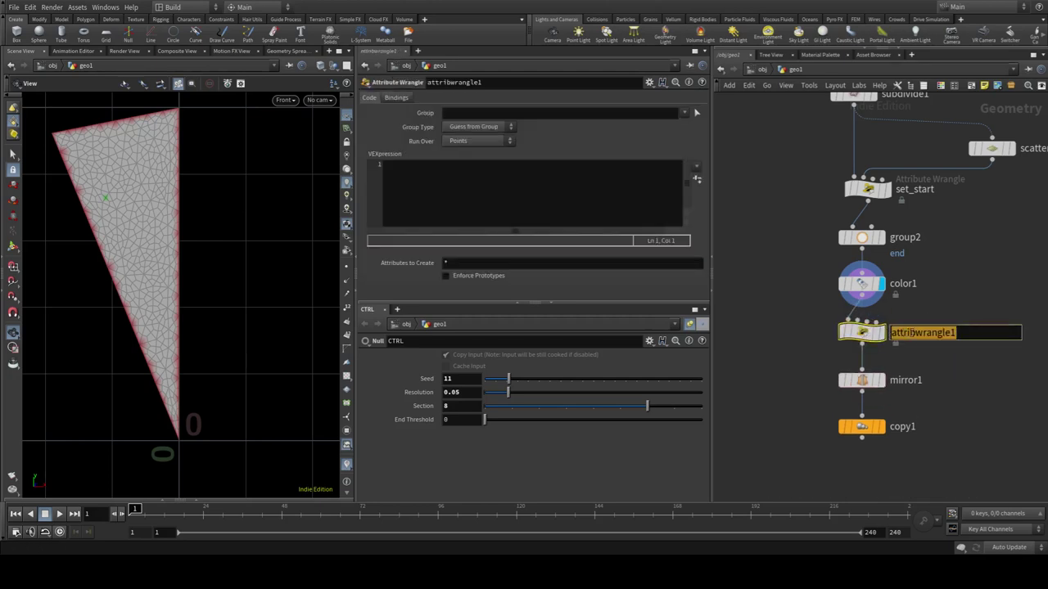
{"action": "type", "text": "rand"}
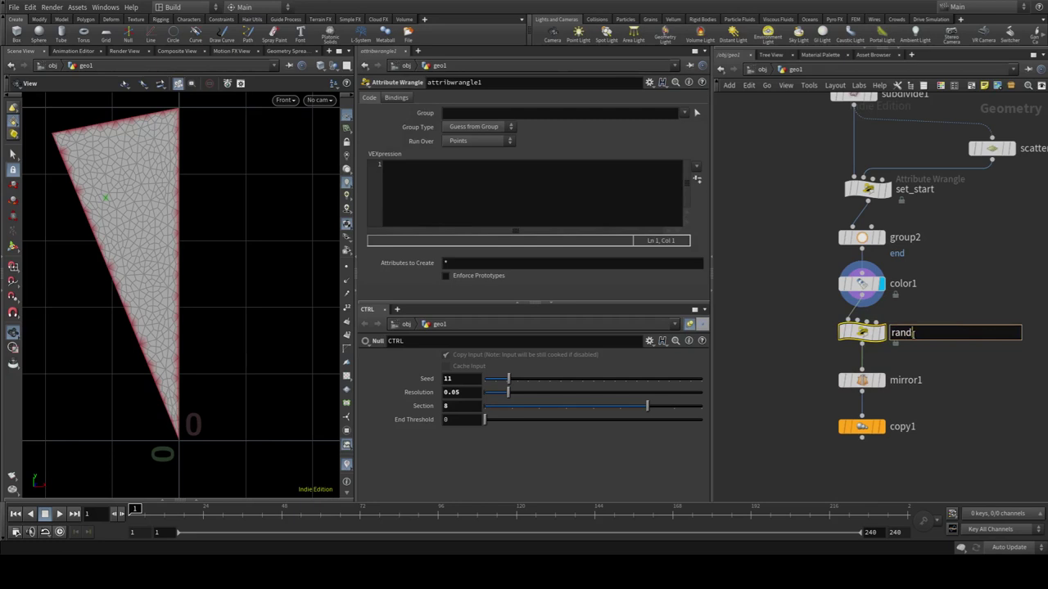
{"action": "type", "text": "_end"}
{"action": "key", "text": "Return"}
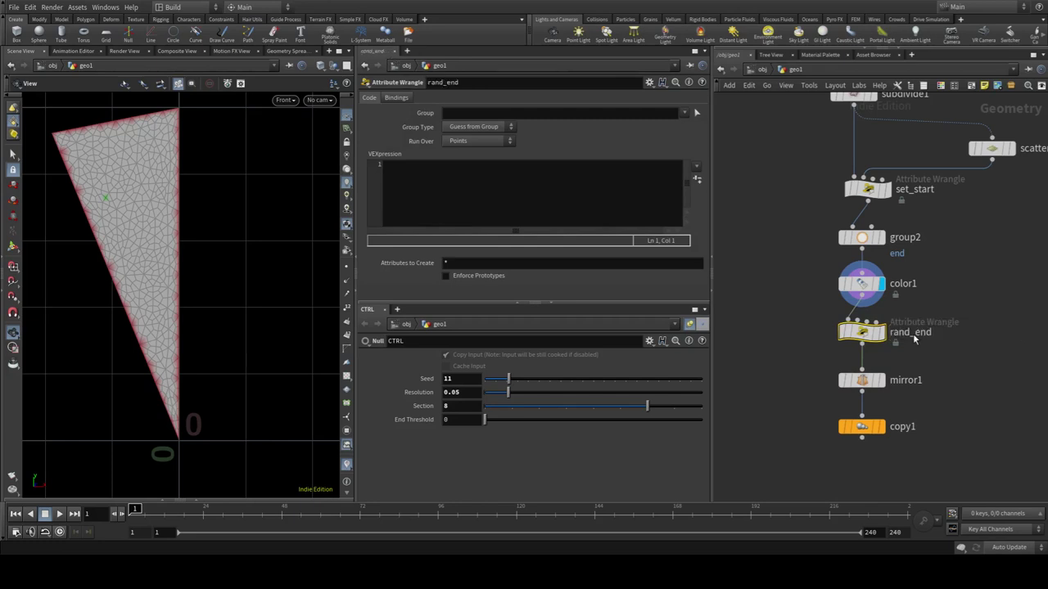
{"action": "left_click", "coordinate": [498, 211]}
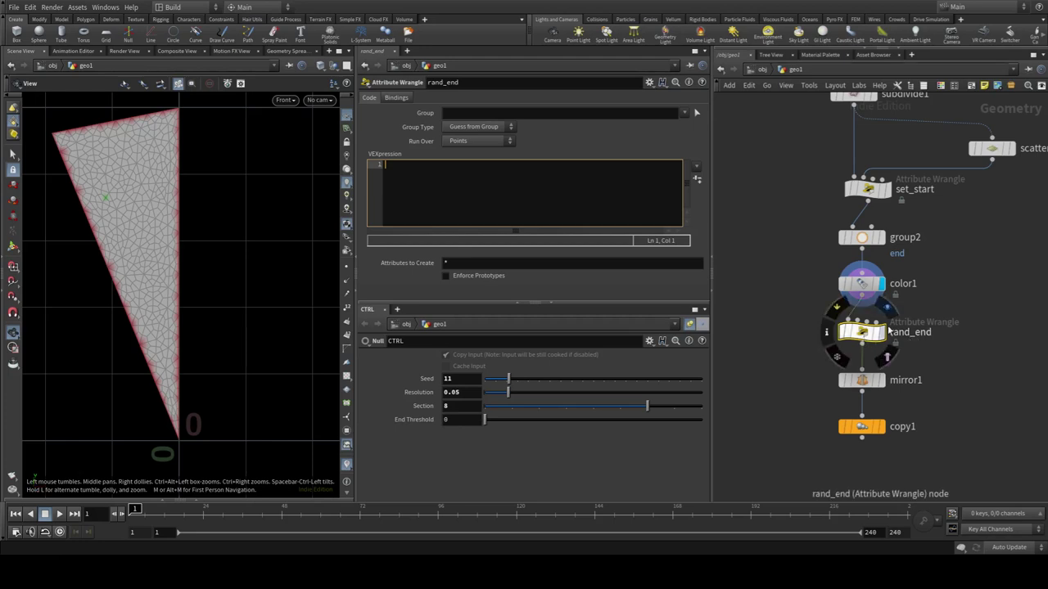
{"action": "mouse_move", "coordinate": [861, 333]}
{"action": "mouse_move", "coordinate": [854, 344]}
{"action": "left_mouse_down"}
{"action": "mouse_move", "coordinate": [868, 358]}
{"action": "mouse_move", "coordinate": [857, 288]}
{"action": "left_mouse_up"}
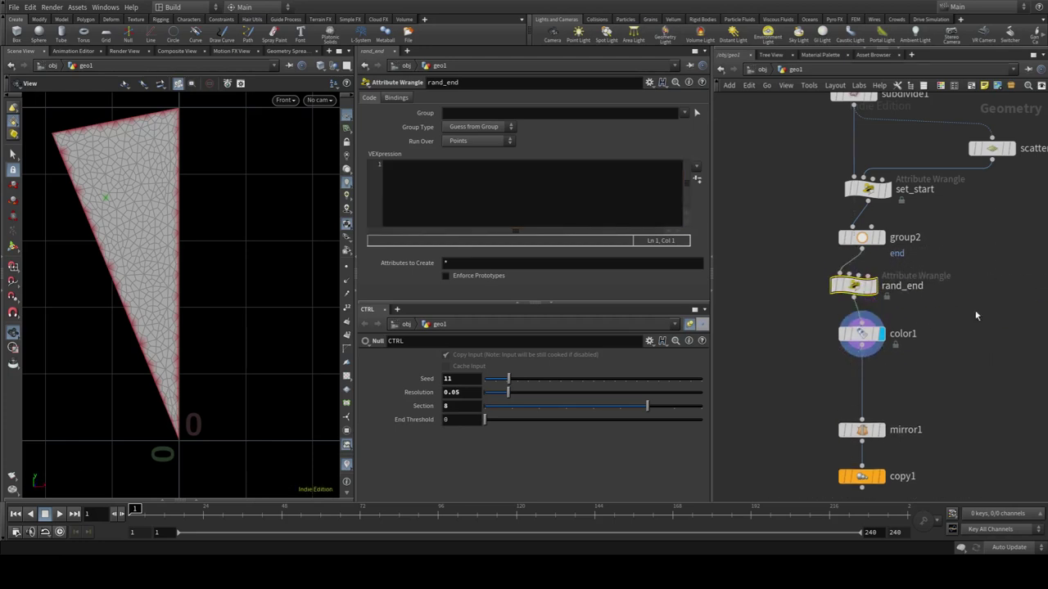
{"action": "left_click", "coordinate": [446, 203]}
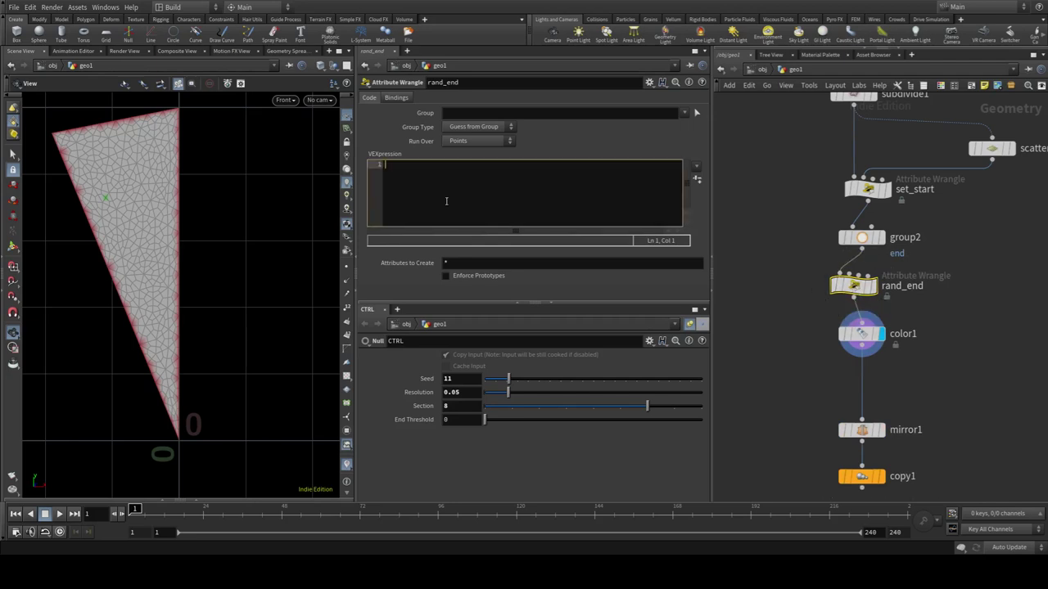
{"action": "type", "text": "float r"}
{"action": "type", "text": "ando "}
{"action": "type", "text": "= ra"}
{"action": "type", "text": "nd("}
{"action": "type", "text": "@pt"}
{"action": "type", "text": "num"}
{"action": "type", "text": ", "}
{"action": "type", "text": "ch"}
{"action": "type", "text": "f("}
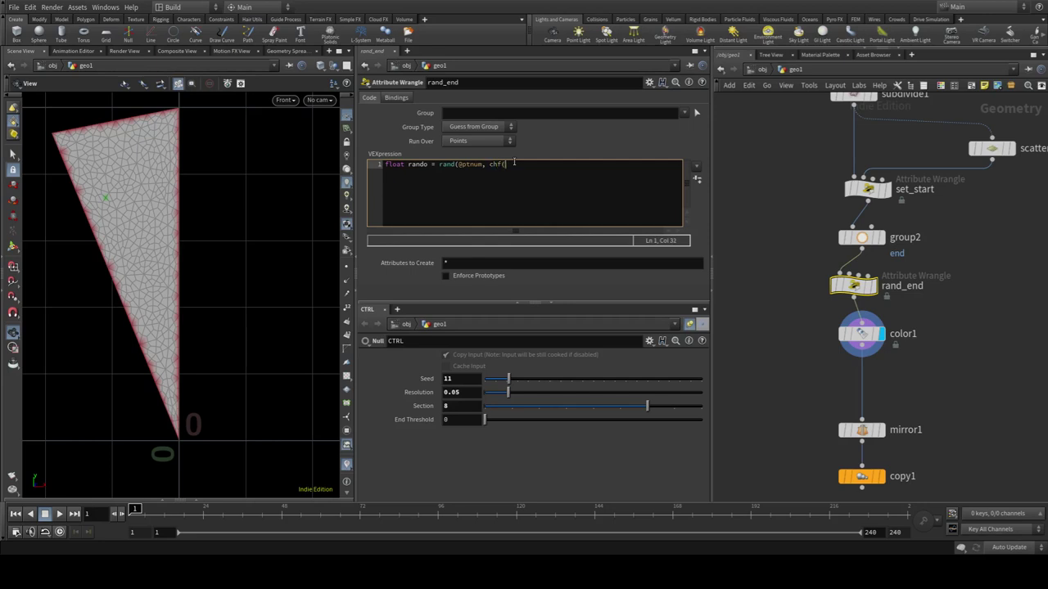
{"action": "type", "text": "\"se"}
{"action": "type", "text": "ed\""}
{"action": "type", "text": "));"}
{"action": "left_click", "coordinate": [696, 178]}
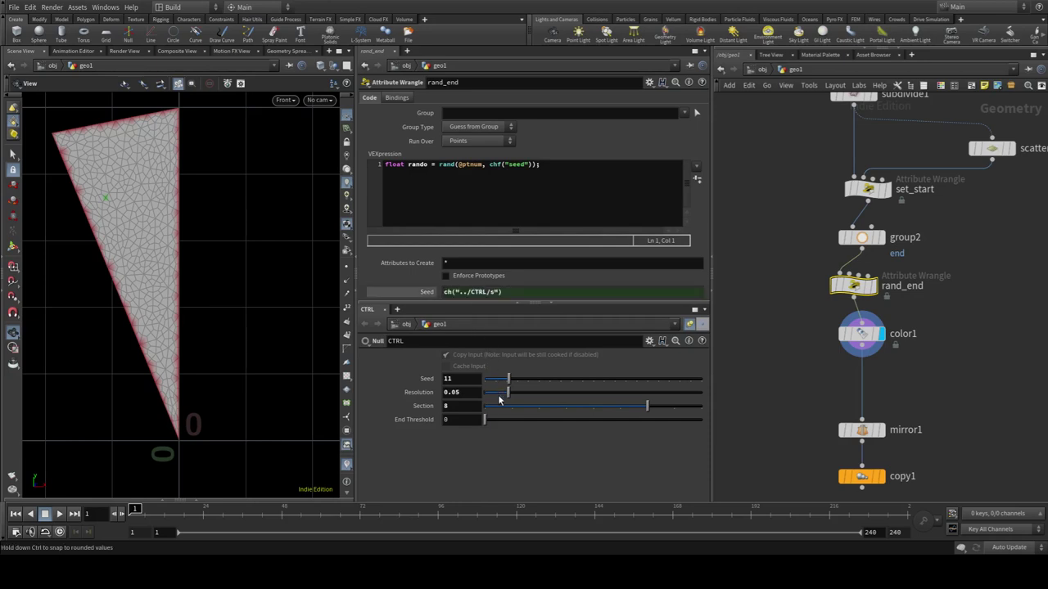
Add if (rando <= chf("threshold")) { i@group_end = 0; } below the rando line in rand_end
{"action": "left_click", "coordinate": [423, 294]}
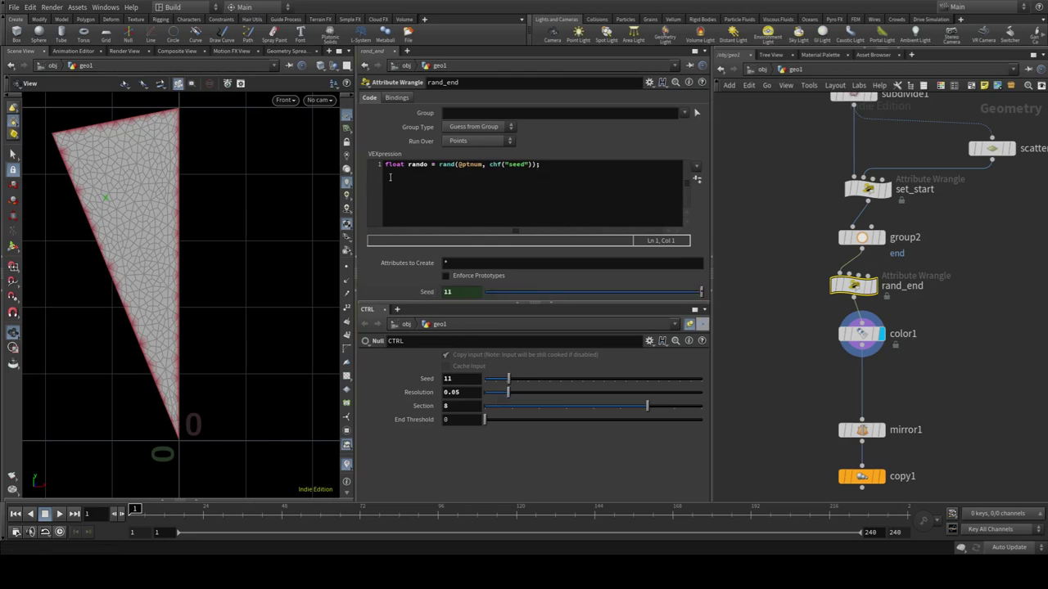
{"action": "left_click", "coordinate": [559, 176]}
{"action": "key", "text": "Return"}
{"action": "key", "text": "Return"}
{"action": "type", "text": "if("}
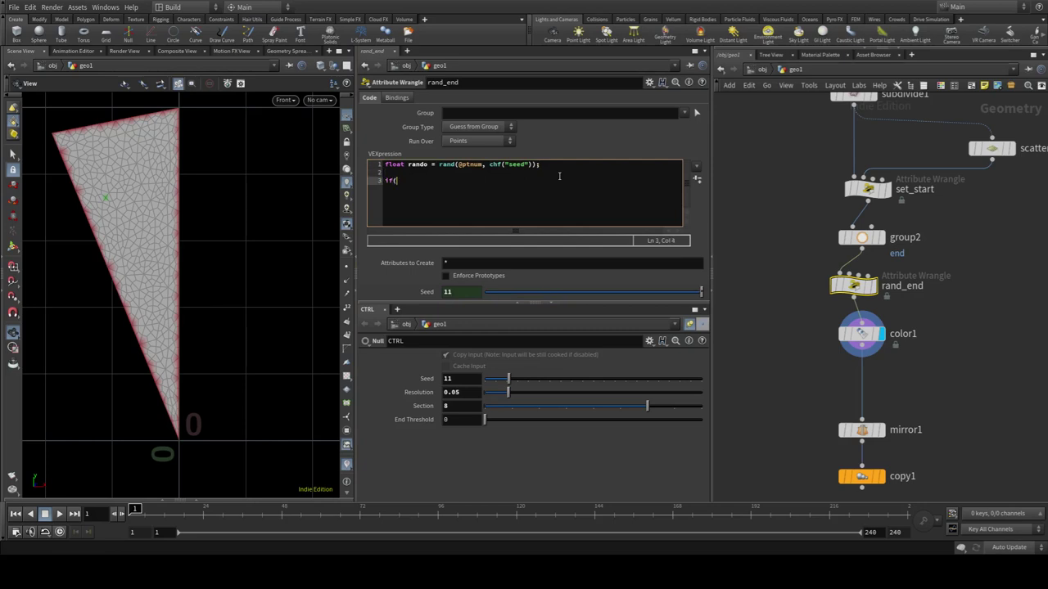
{"action": "type", "text": "rando"}
{"action": "type", "text": " <"}
{"action": "type", "text": "("}
{"action": "type", "text": "thre"}
{"action": "type", "text": ")"}
{"action": "type", "text": "{"}
{"action": "key", "text": "BackSpace"}
{"action": "key", "text": "BackSpace"}
{"action": "type", "text": "{}"}
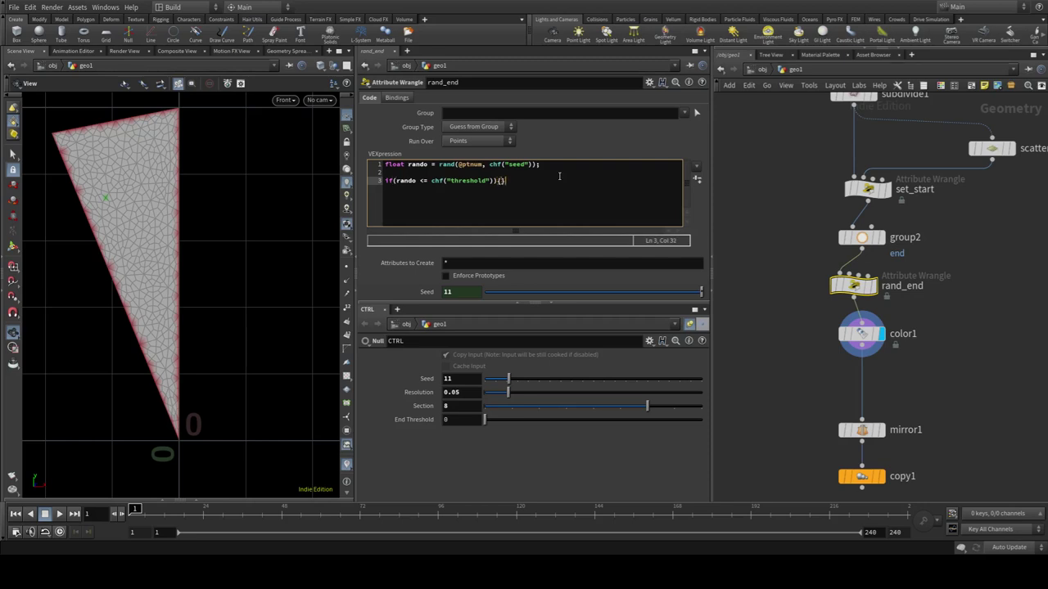
{"action": "key", "text": "Return"}
{"action": "key", "text": "Return"}
{"action": "key", "text": "Up"}
{"action": "type", "text": "@"}
{"action": "type", "text": "oup_end ="}
{"action": "type", "text": "0;"}
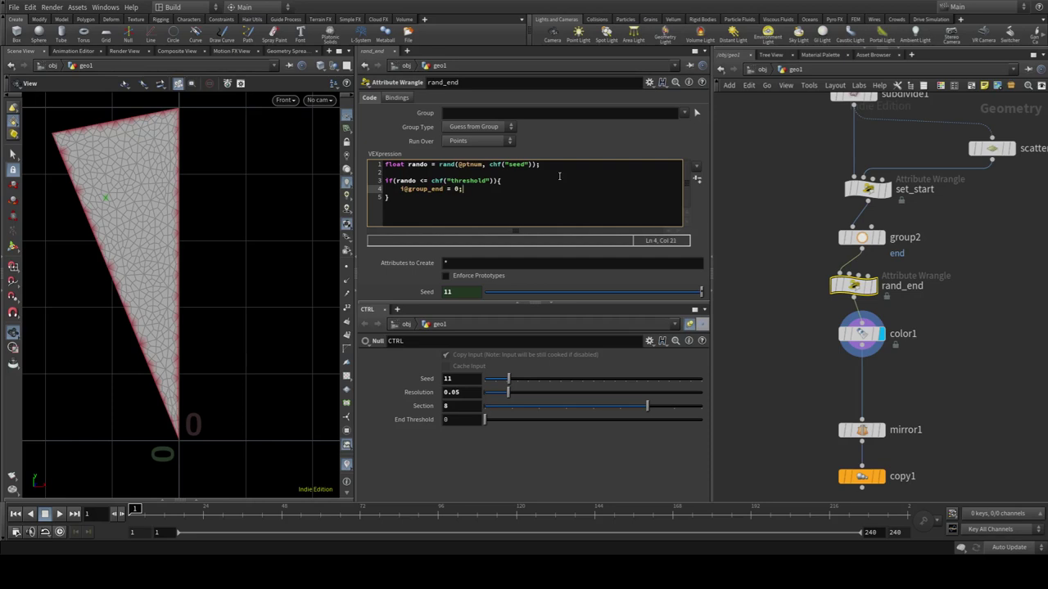
Create rand_end's Threshold parameter linked to CTRL's End Threshold, then set End Threshold to 0.365
{"action": "left_click", "coordinate": [696, 173]}
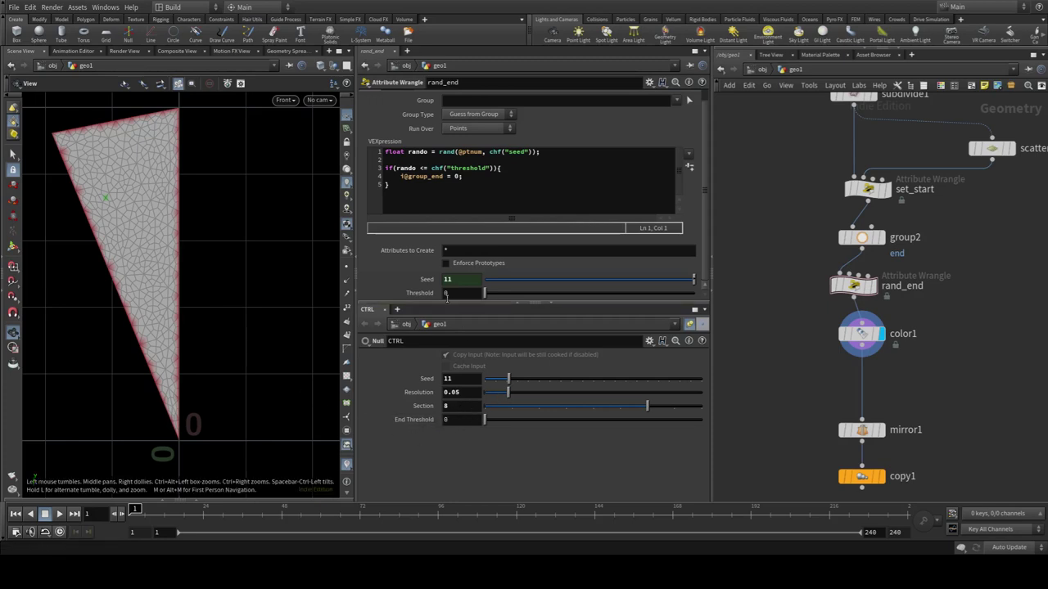
{"action": "left_click_drag", "start_coordinate": [507, 402], "coordinate": [458, 293]}
{"action": "left_click_drag", "start_coordinate": [486, 420], "coordinate": [503, 420]}
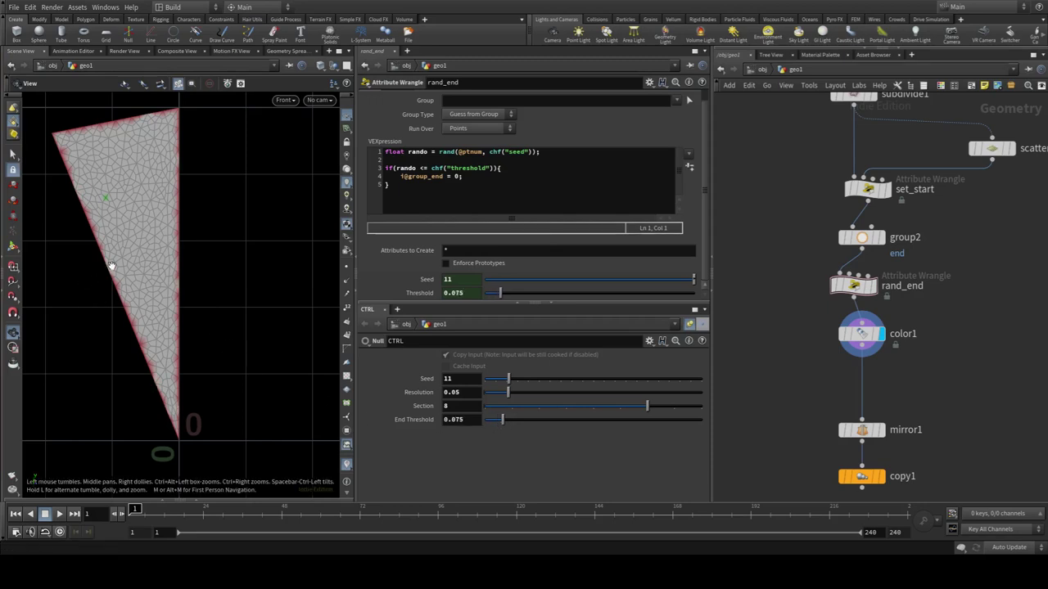
{"action": "left_click_drag", "start_coordinate": [508, 421], "coordinate": [647, 429]}
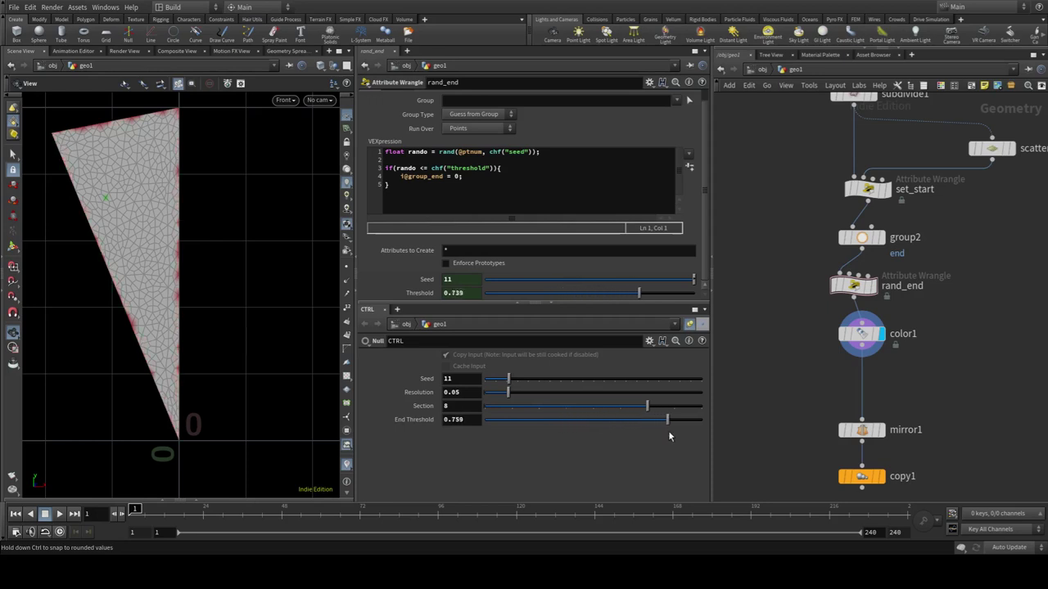
{"action": "left_click_drag", "start_coordinate": [647, 429], "coordinate": [731, 443]}
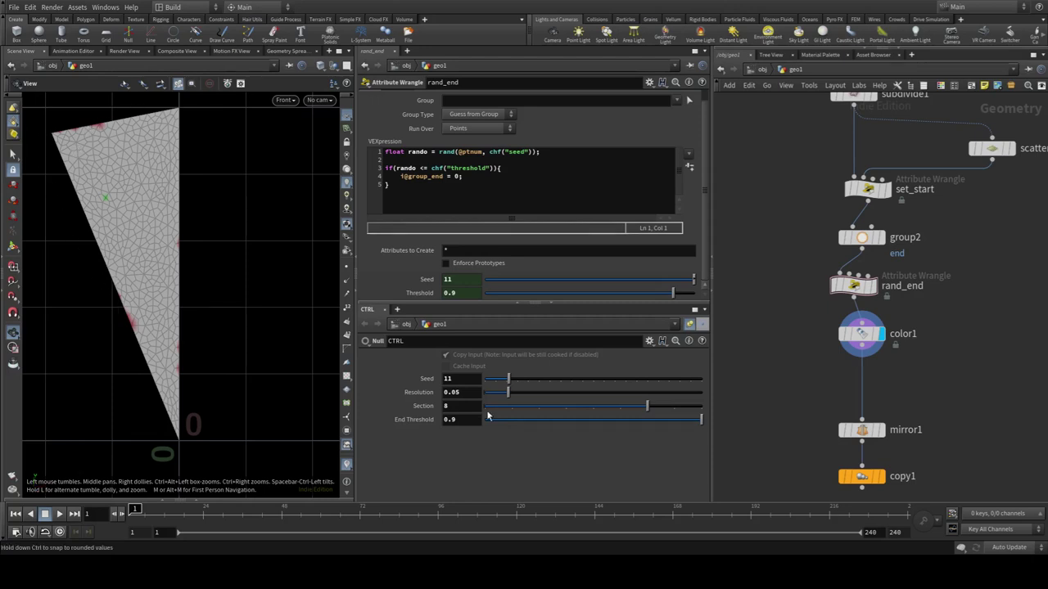
{"action": "double_click", "coordinate": [453, 420]}
{"action": "type", "text": "1"}
{"action": "key", "text": "Return"}
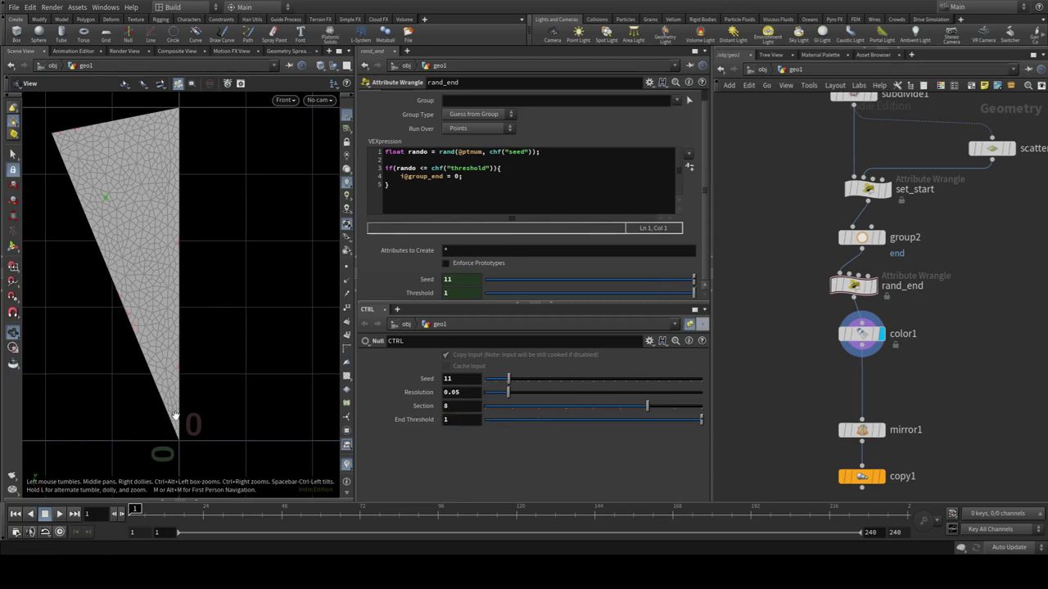
{"action": "double_click", "coordinate": [457, 420]}
{"action": "left_click_drag", "start_coordinate": [701, 420], "coordinate": [572, 421]}
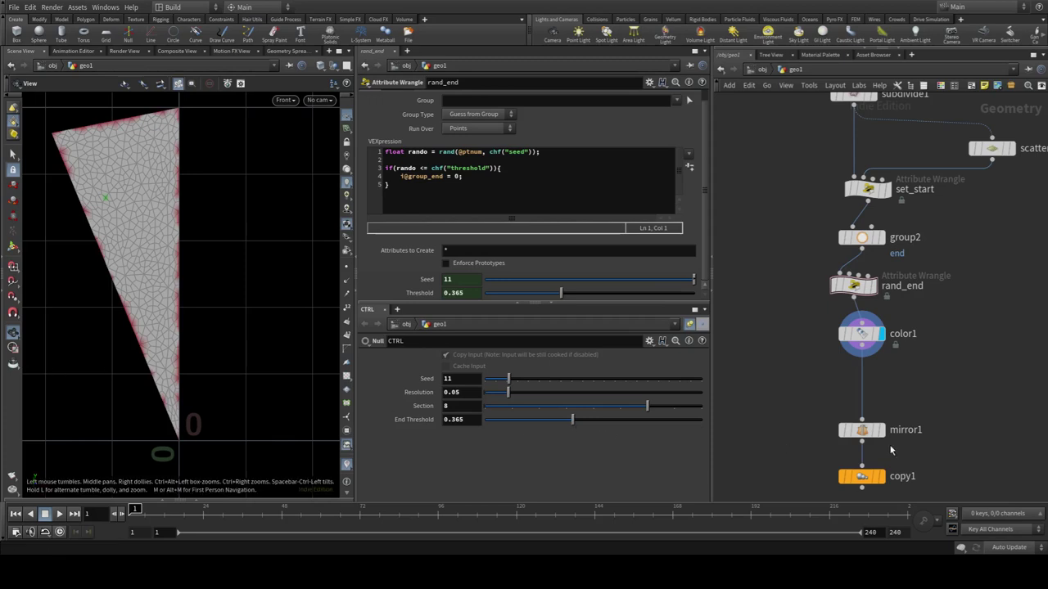
Move mirror1 and copy1 down to free space below color1
{"action": "mouse_move", "coordinate": [999, 420]}
{"action": "middle_mouse_down"}
{"action": "mouse_move", "coordinate": [975, 363]}
{"action": "mouse_move", "coordinate": [970, 310]}
{"action": "middle_mouse_up"}
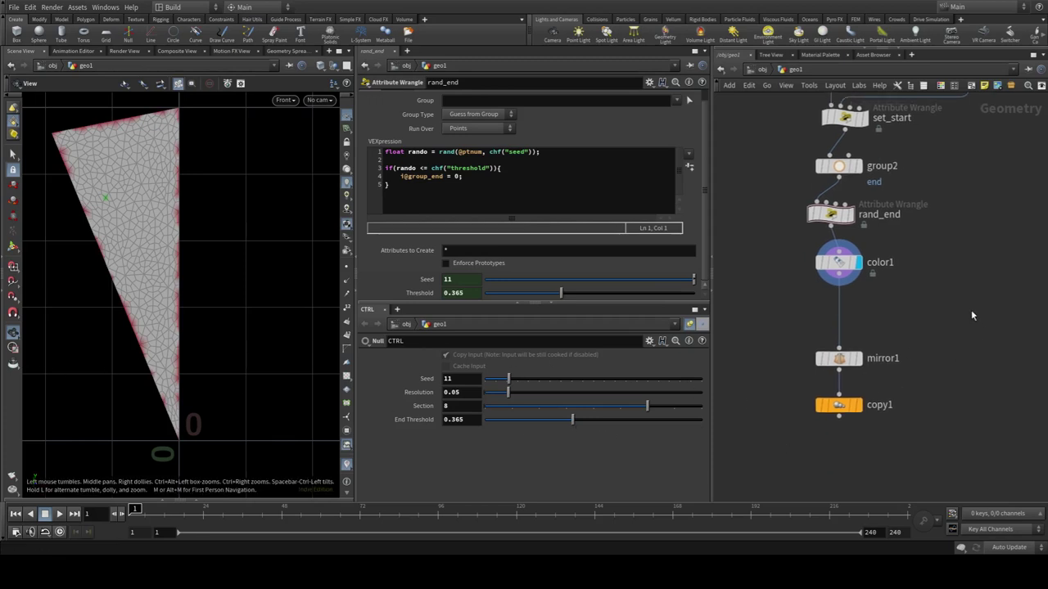
{"action": "left_click_drag", "start_coordinate": [752, 329], "coordinate": [890, 489]}
{"action": "left_click_drag", "start_coordinate": [843, 360], "coordinate": [841, 435]}
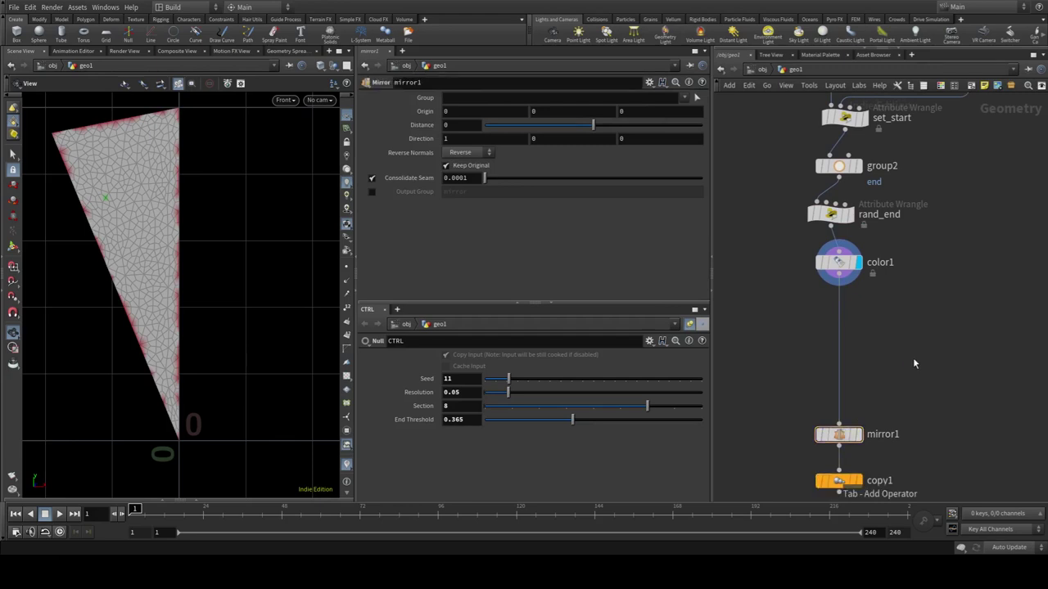
Insert a Find Shortest Path node after color1 from group start to group end and display it
{"action": "key", "text": "Tab"}
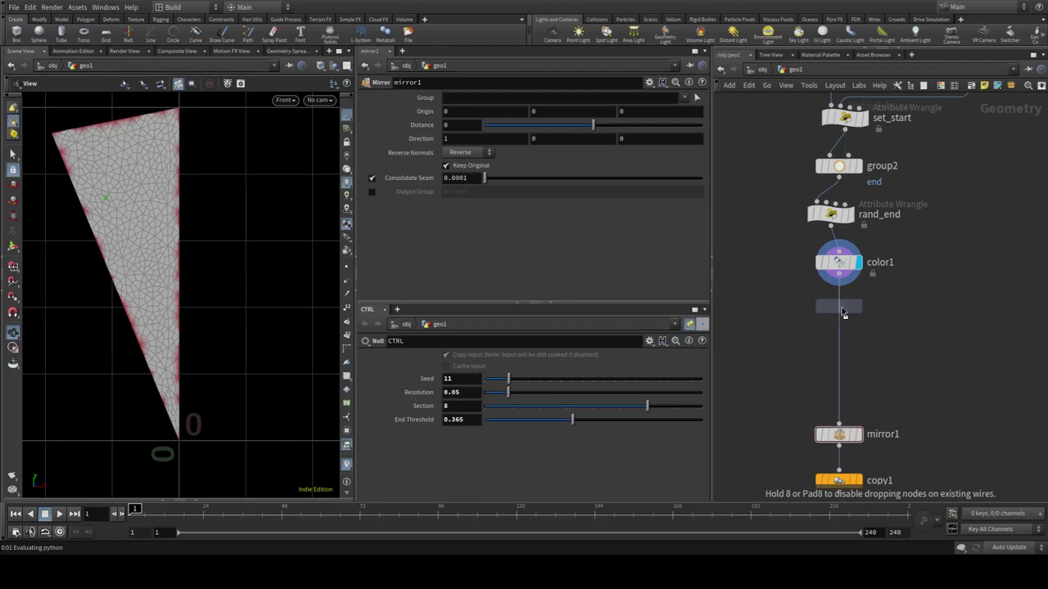
{"action": "left_click", "coordinate": [856, 315]}
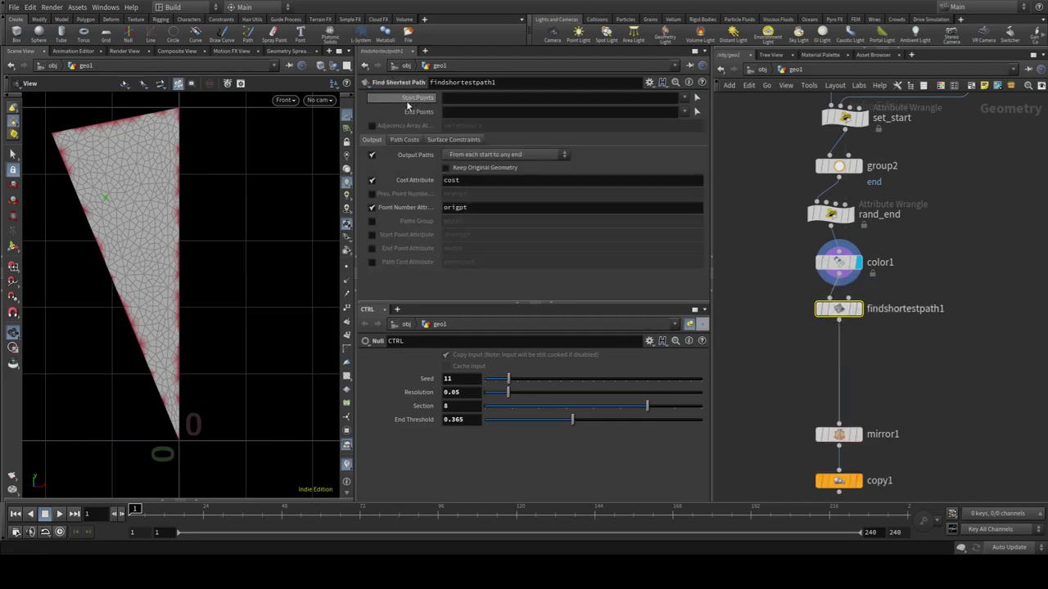
{"action": "left_click", "coordinate": [684, 98]}
{"action": "left_click", "coordinate": [683, 113]}
{"action": "left_click", "coordinate": [857, 309]}
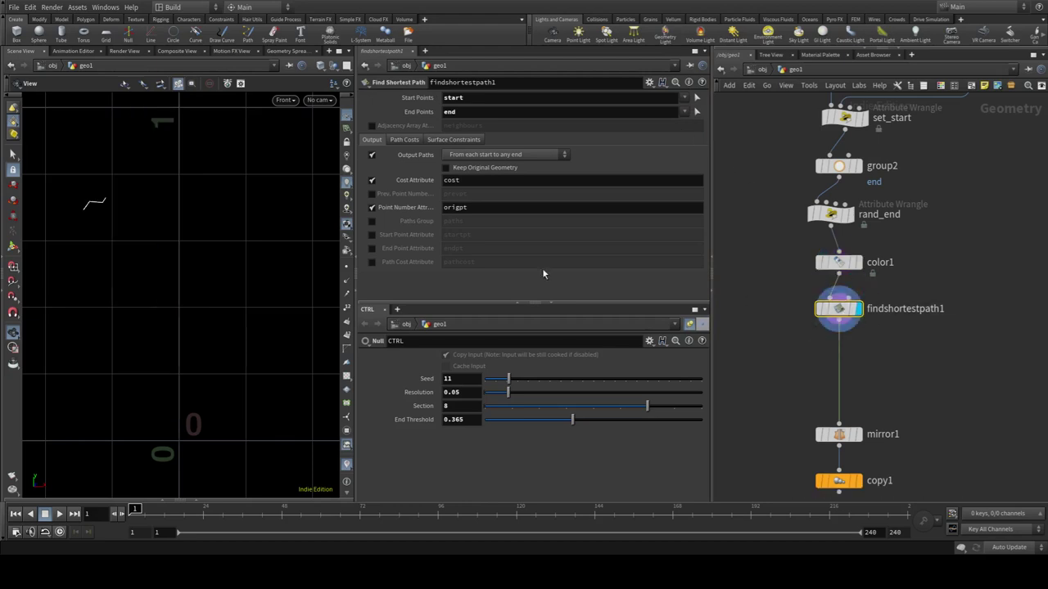
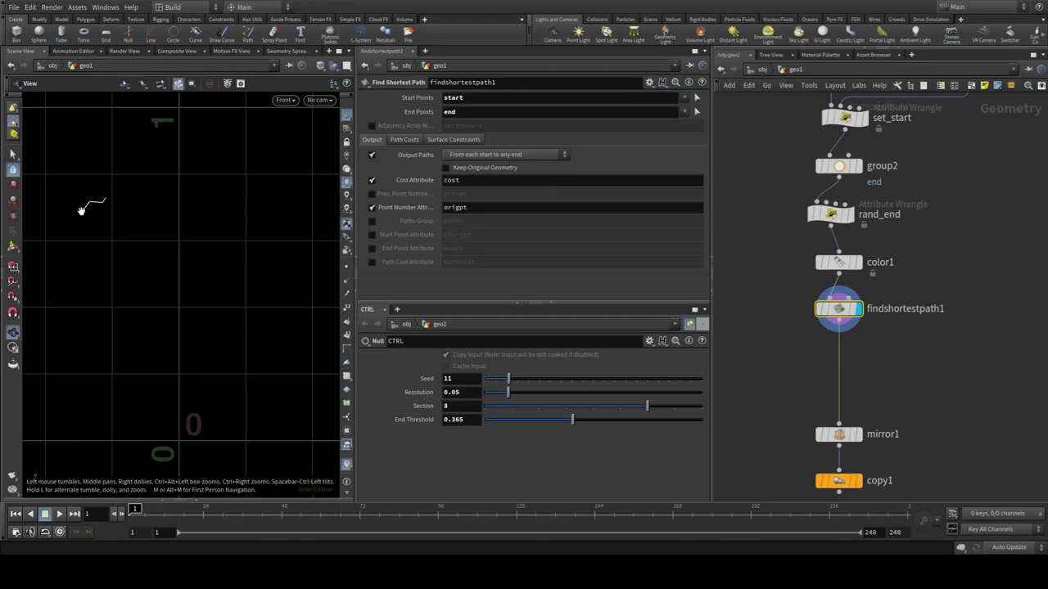
Set findshortestpath1 Output Paths to 'From any start to each end' and the CTRL Seed to 30
{"action": "left_click", "coordinate": [511, 155]}
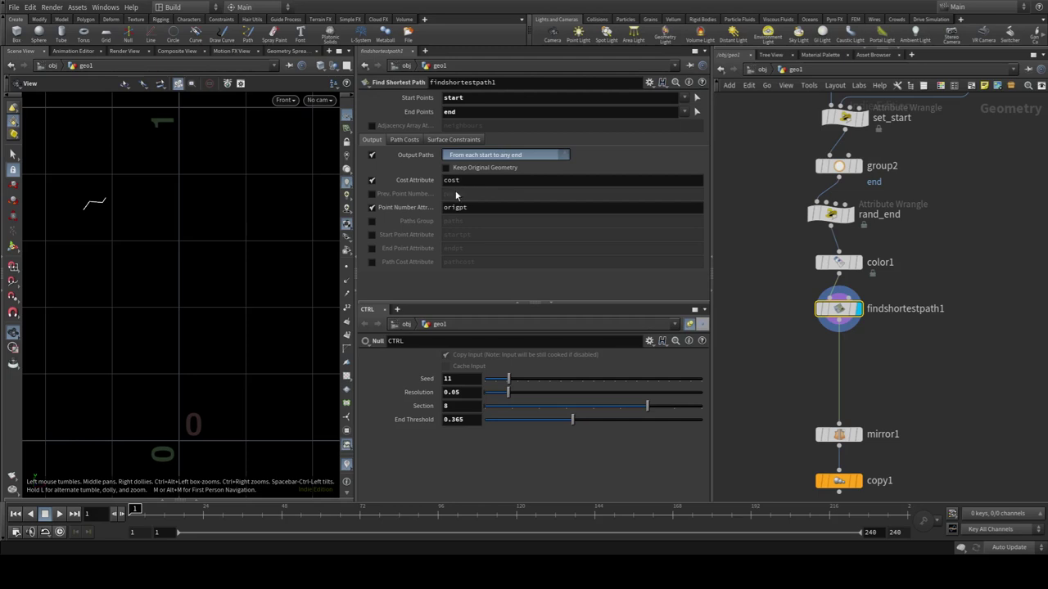
{"action": "left_click", "coordinate": [486, 189]}
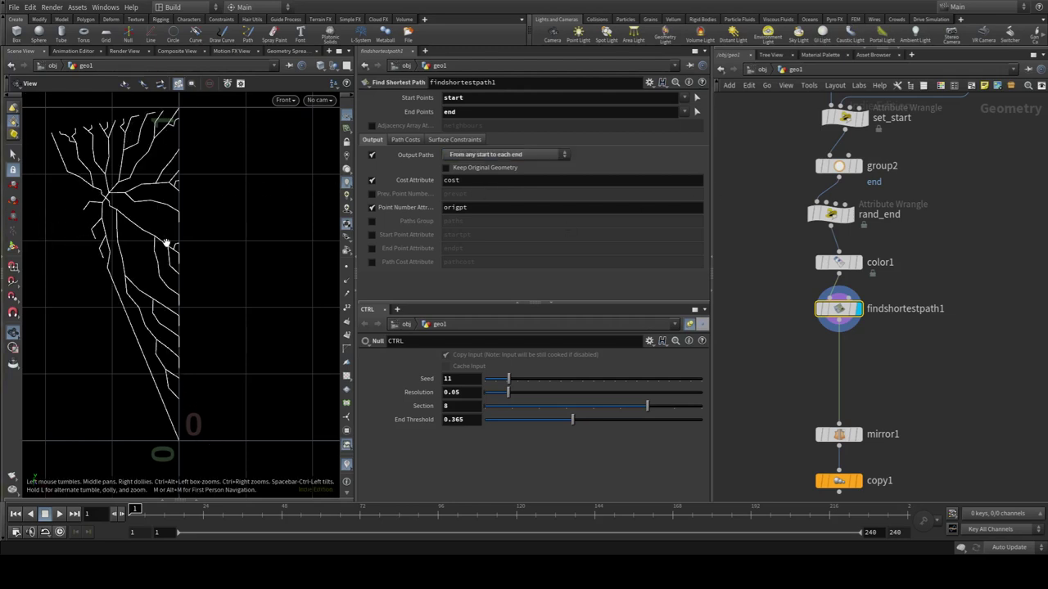
{"action": "scroll", "coordinate": [166, 243], "scroll_direction": "down", "scroll_amount": 3}
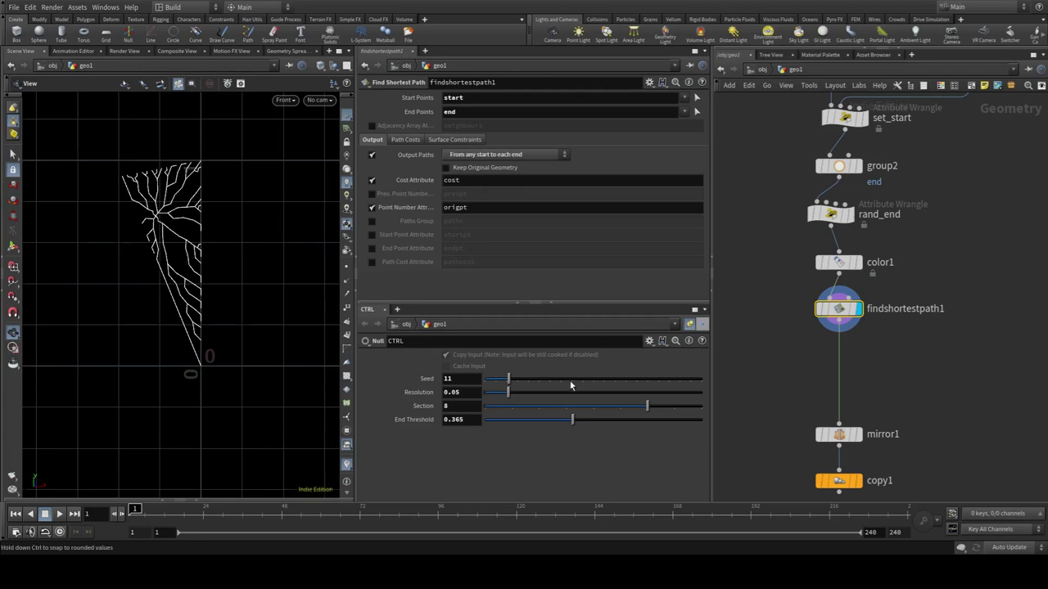
{"action": "left_click_drag", "start_coordinate": [510, 380], "coordinate": [551, 377]}
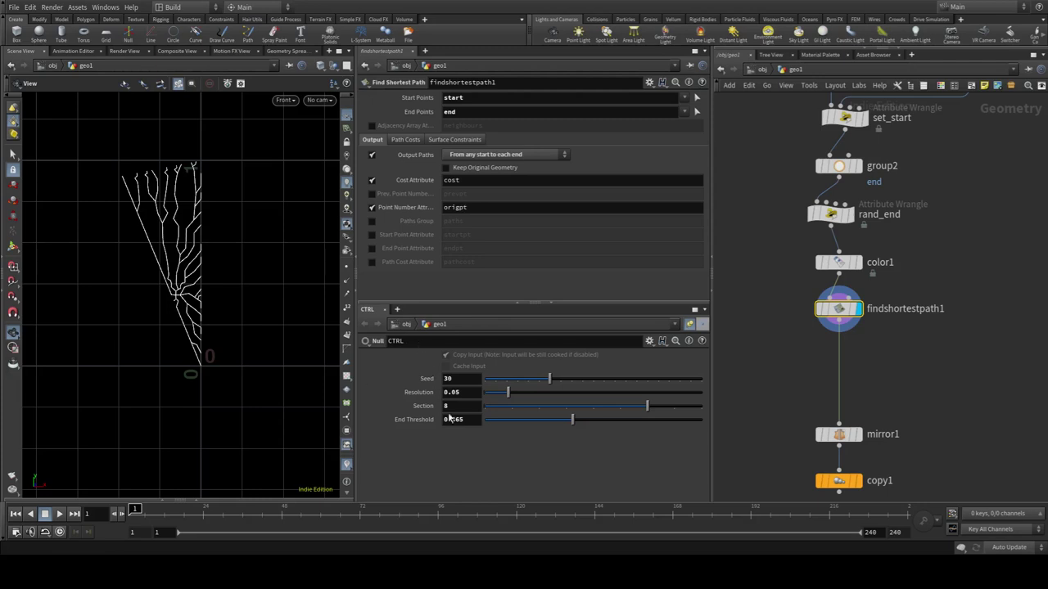
Inspect rand_end's code, then display copy1's full mandala and frame it in the viewport
{"action": "left_click", "coordinate": [833, 217]}
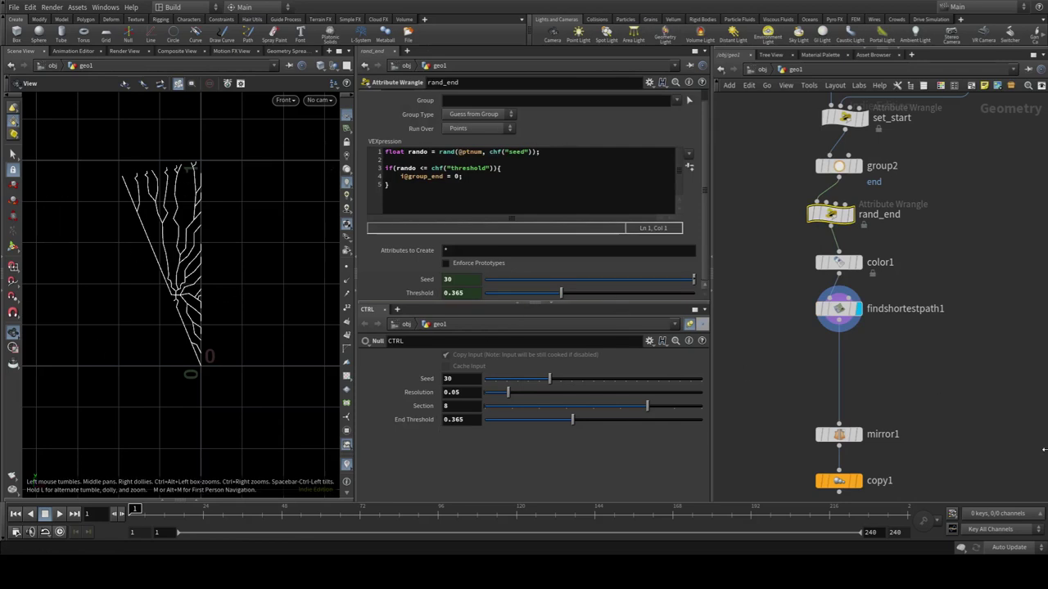
{"action": "scroll", "coordinate": [123, 295], "scroll_direction": "down", "scroll_amount": 3}
{"action": "scroll", "coordinate": [124, 313], "scroll_direction": "down", "scroll_amount": 3}
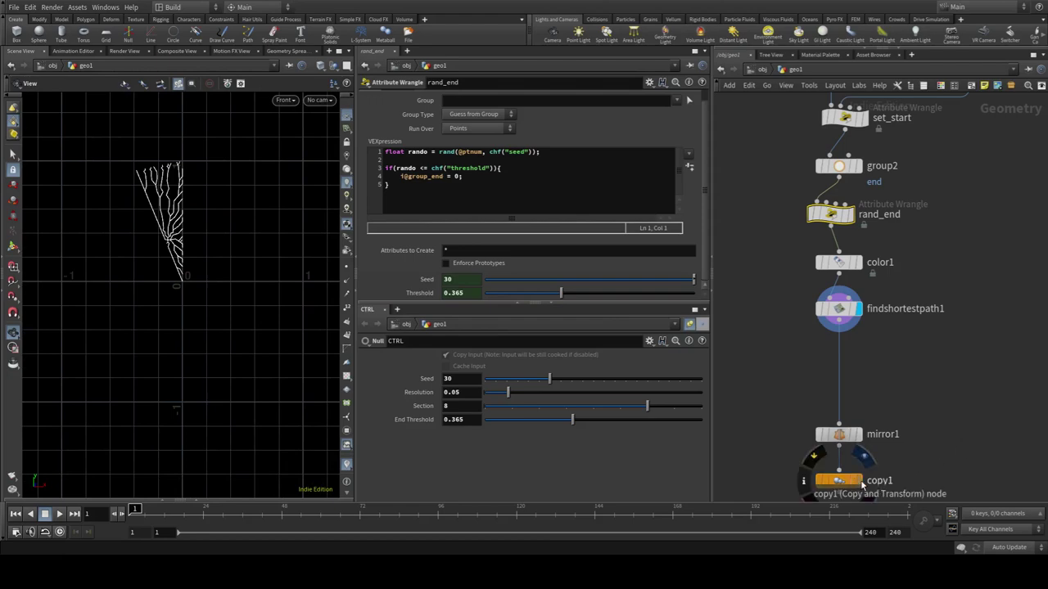
{"action": "left_click", "coordinate": [861, 485]}
{"action": "scroll", "coordinate": [135, 349], "scroll_direction": "up", "scroll_amount": 2}
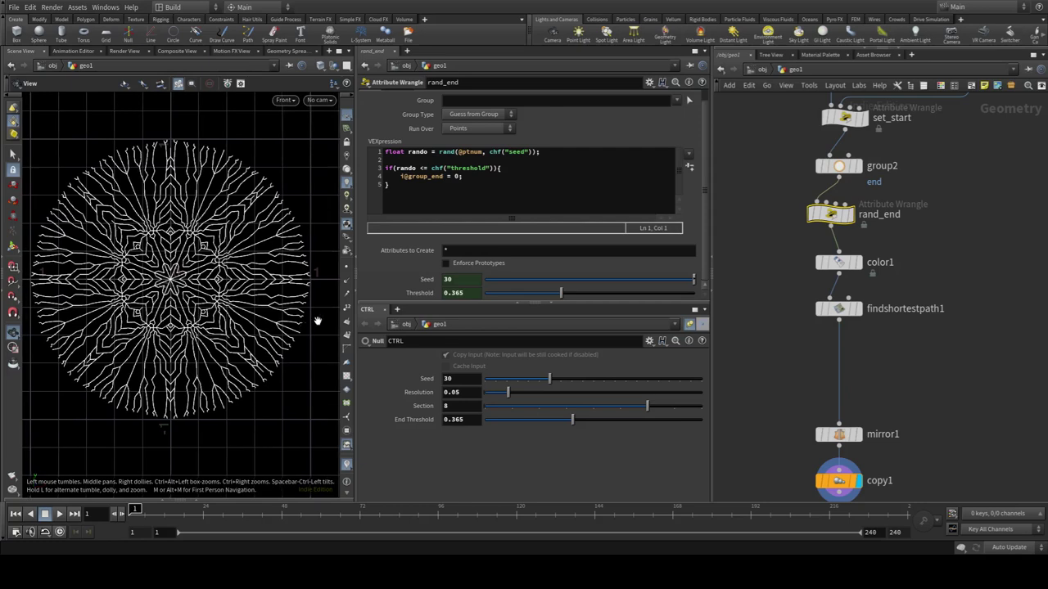
{"action": "left_click_drag", "start_coordinate": [356, 309], "coordinate": [364, 309]}
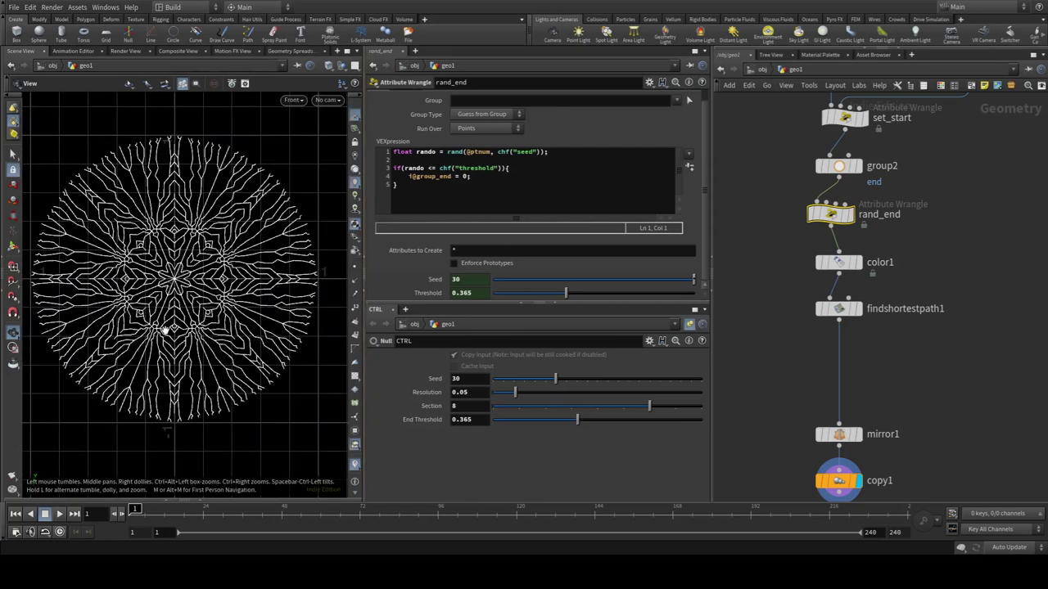
{"action": "key", "text": "h"}
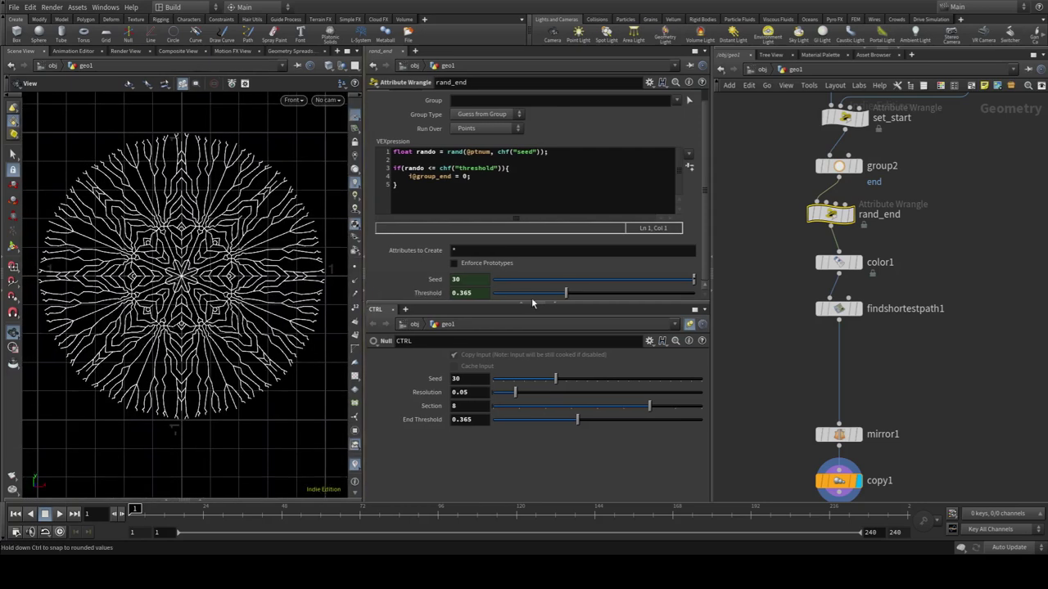
Try CTRL seed and section values, settling on Seed 31 and Section 6
{"action": "mouse_move", "coordinate": [555, 380]}
{"action": "left_mouse_down"}
{"action": "mouse_move", "coordinate": [537, 381]}
{"action": "mouse_move", "coordinate": [561, 376]}
{"action": "left_mouse_up"}
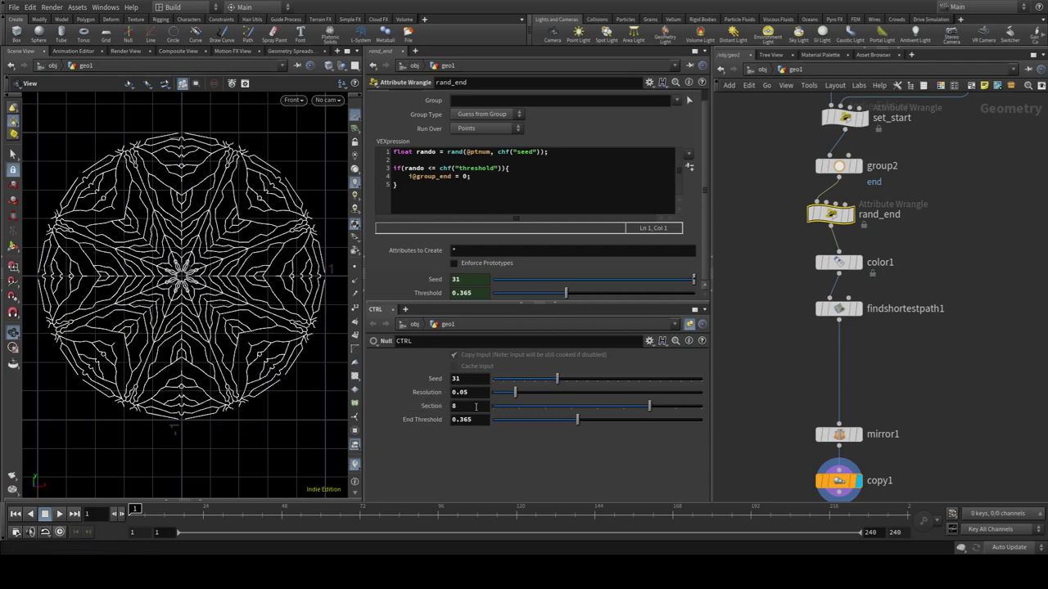
{"action": "left_click_drag", "start_coordinate": [649, 406], "coordinate": [517, 403]}
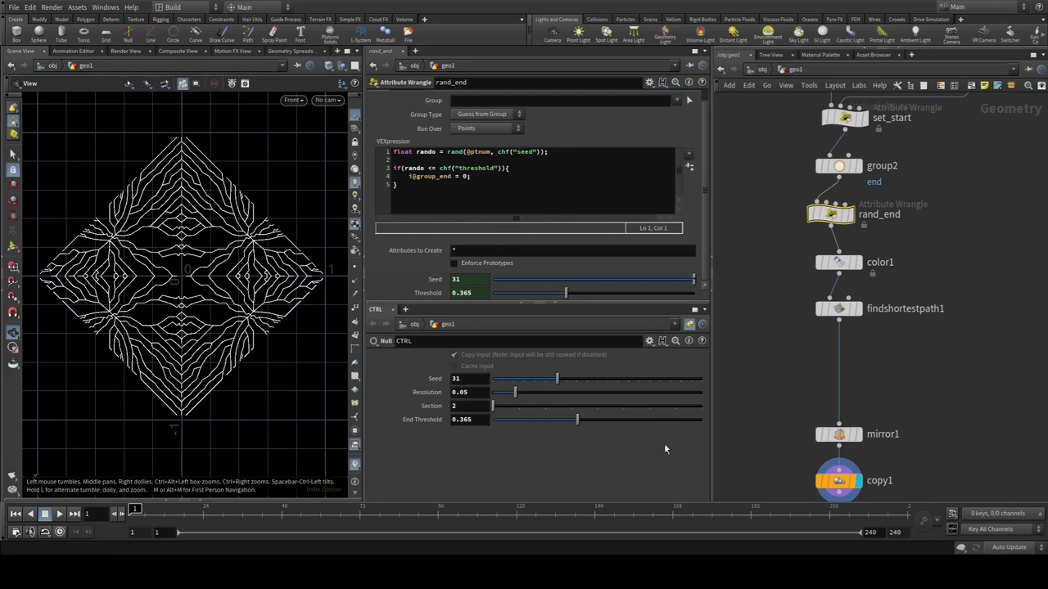
{"action": "left_click_drag", "start_coordinate": [500, 407], "coordinate": [721, 395]}
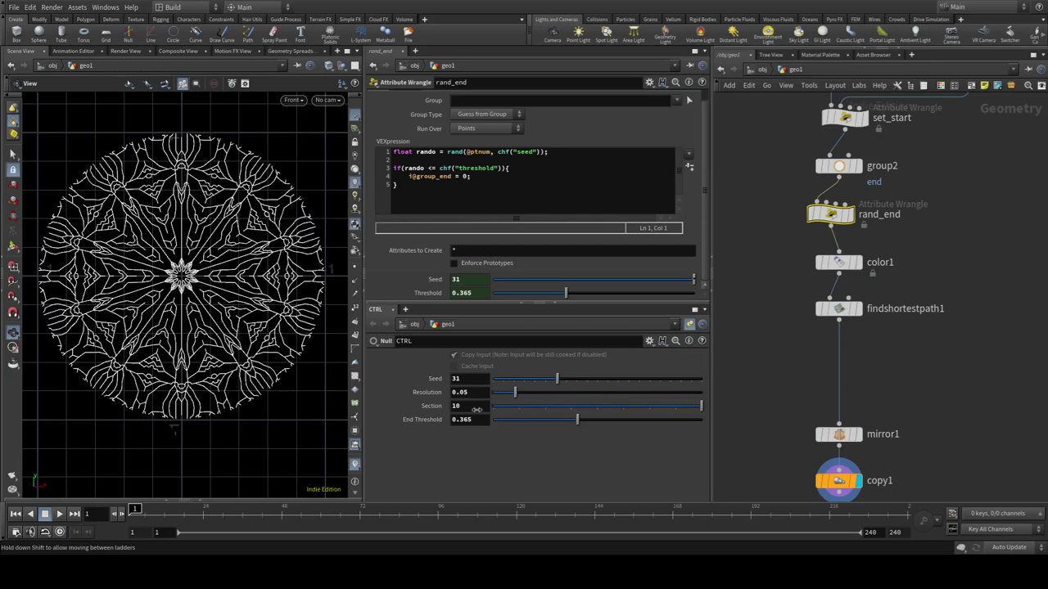
{"action": "left_click_drag", "start_coordinate": [526, 411], "coordinate": [546, 413]}
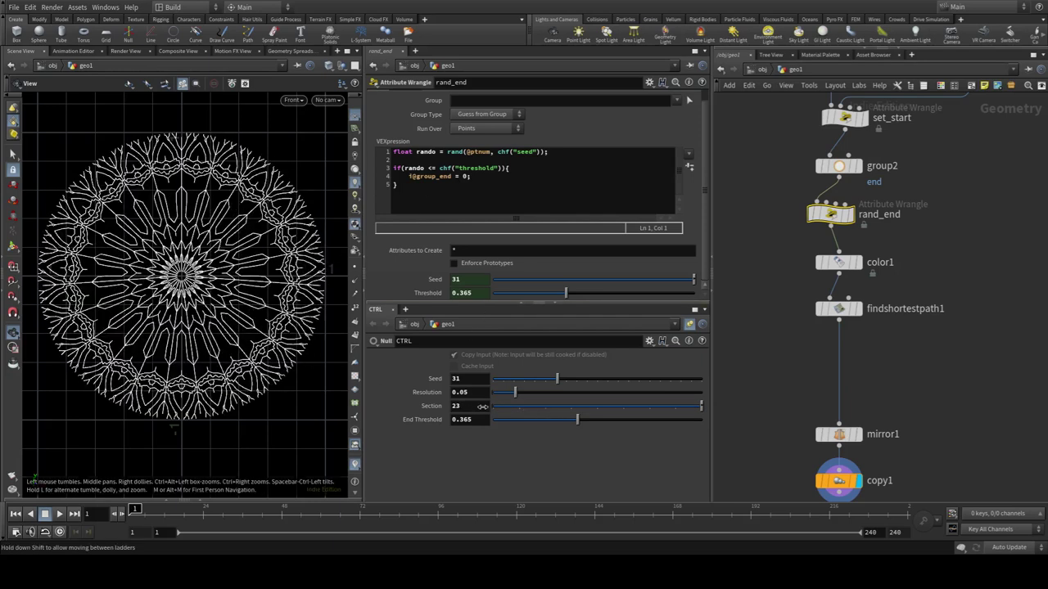
{"action": "mouse_move", "coordinate": [481, 406]}
{"action": "middle_mouse_down"}
{"action": "mouse_move", "coordinate": [500, 410]}
{"action": "mouse_move", "coordinate": [481, 405]}
{"action": "middle_mouse_up"}
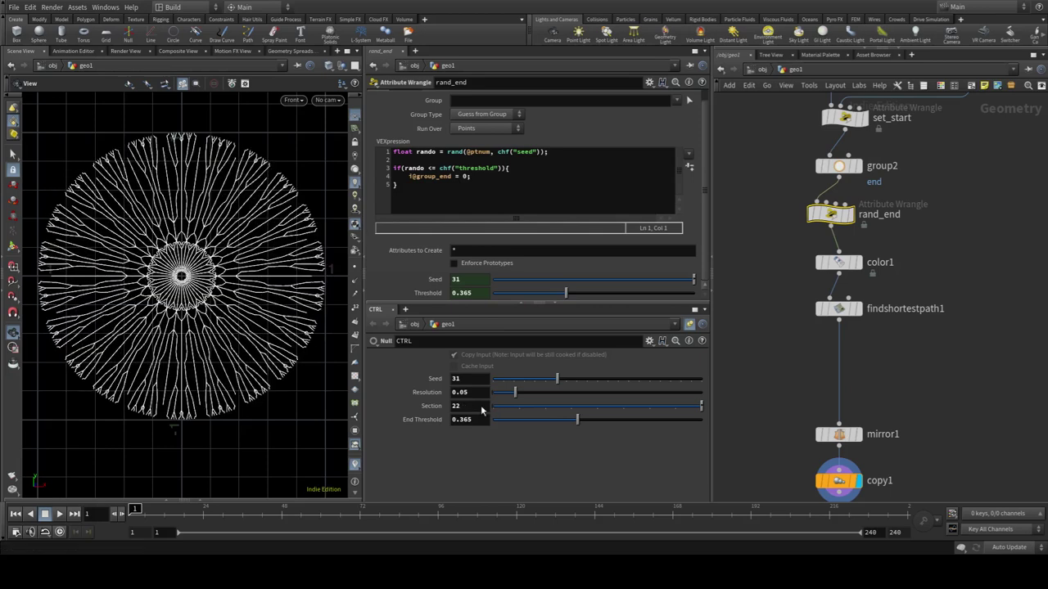
{"action": "left_click_drag", "start_coordinate": [701, 406], "coordinate": [599, 394]}
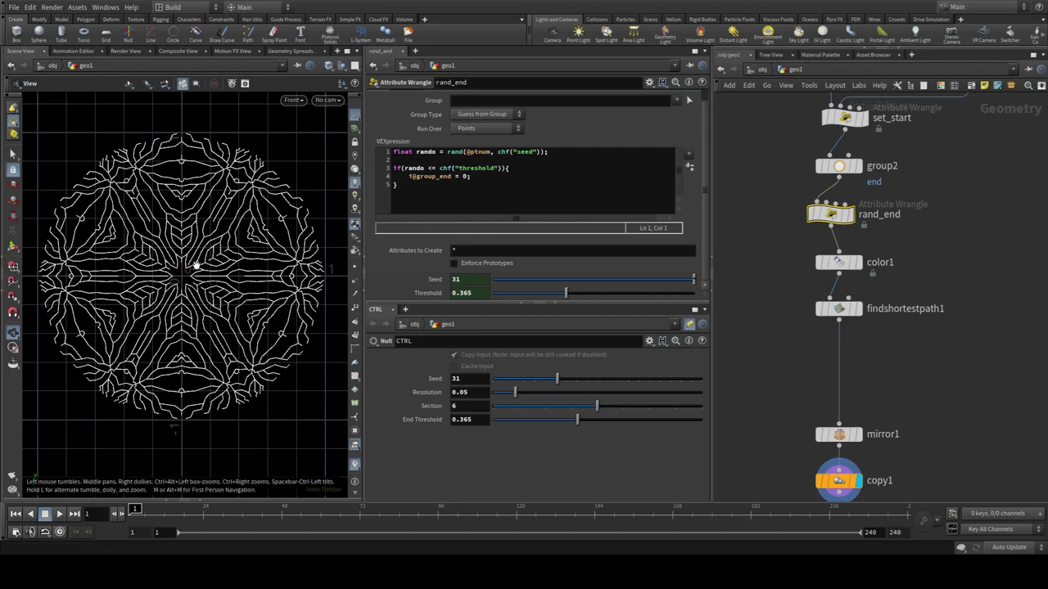
Drop the CTRL End Threshold to 0, then raise it to 0.565
{"action": "left_click_drag", "start_coordinate": [577, 422], "coordinate": [466, 420]}
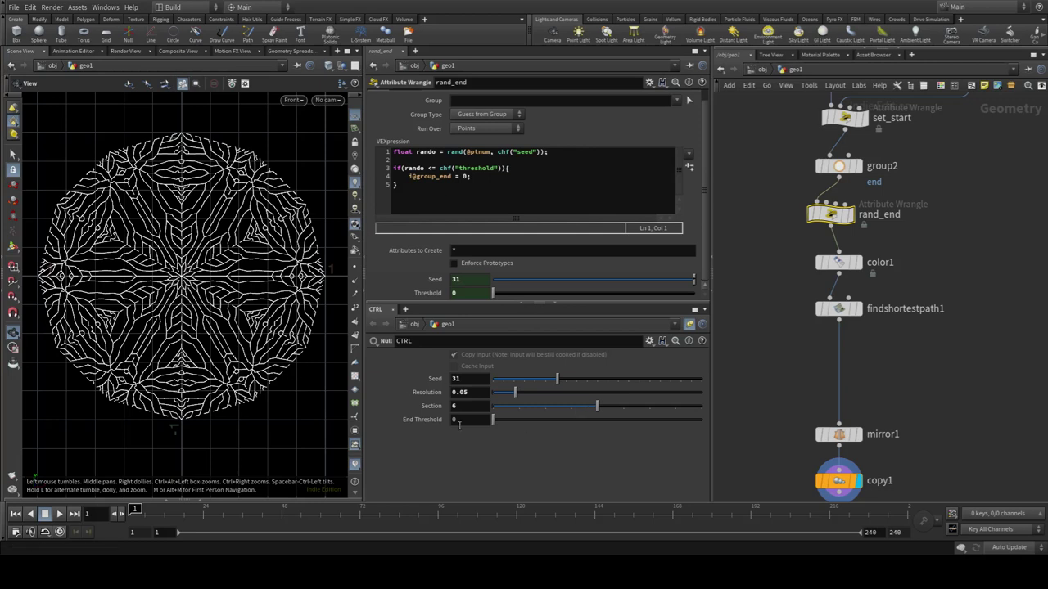
{"action": "mouse_move", "coordinate": [494, 421]}
{"action": "left_mouse_down"}
{"action": "mouse_move", "coordinate": [701, 425]}
{"action": "mouse_move", "coordinate": [624, 420]}
{"action": "left_mouse_up"}
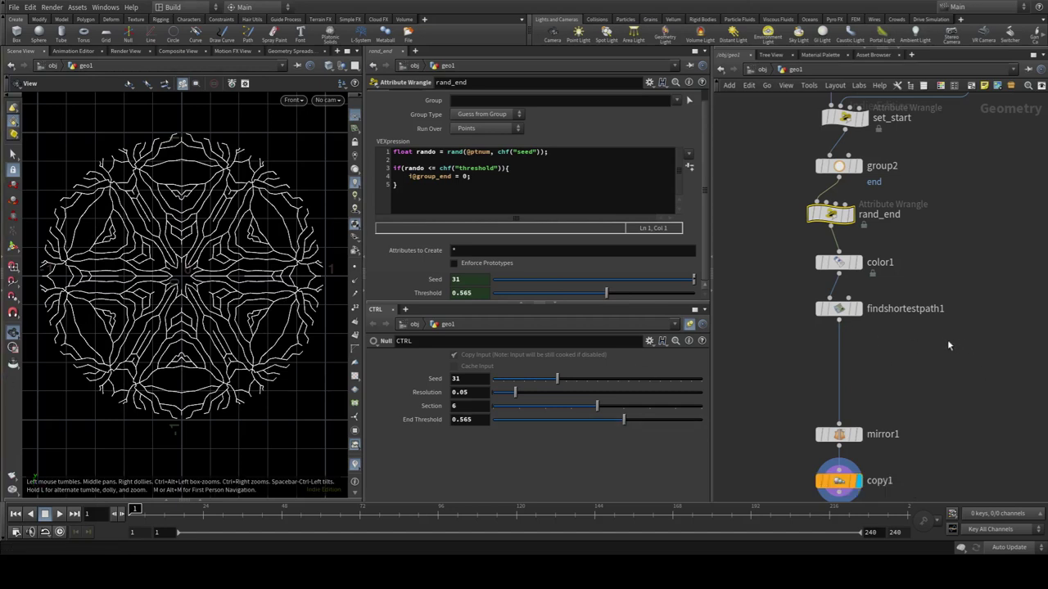
{"action": "middle_click_drag", "start_coordinate": [947, 345], "coordinate": [938, 367]}
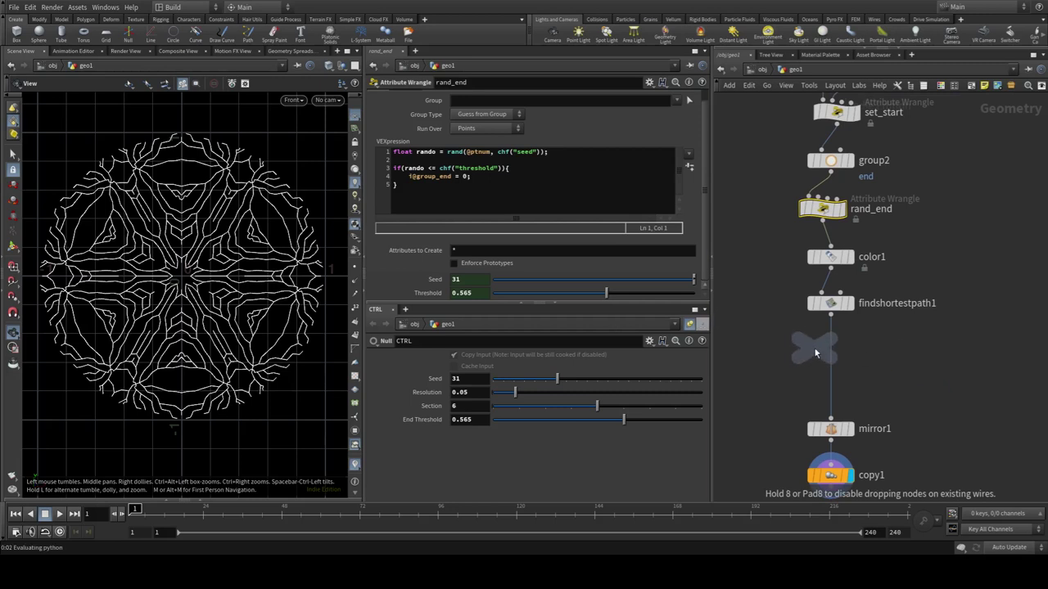
Insert a null after findshortestpath1, arrange it between mirror1 and copy1, and preview the upstream outputs
{"action": "left_click", "coordinate": [831, 362]}
{"action": "double_click", "coordinate": [861, 361]}
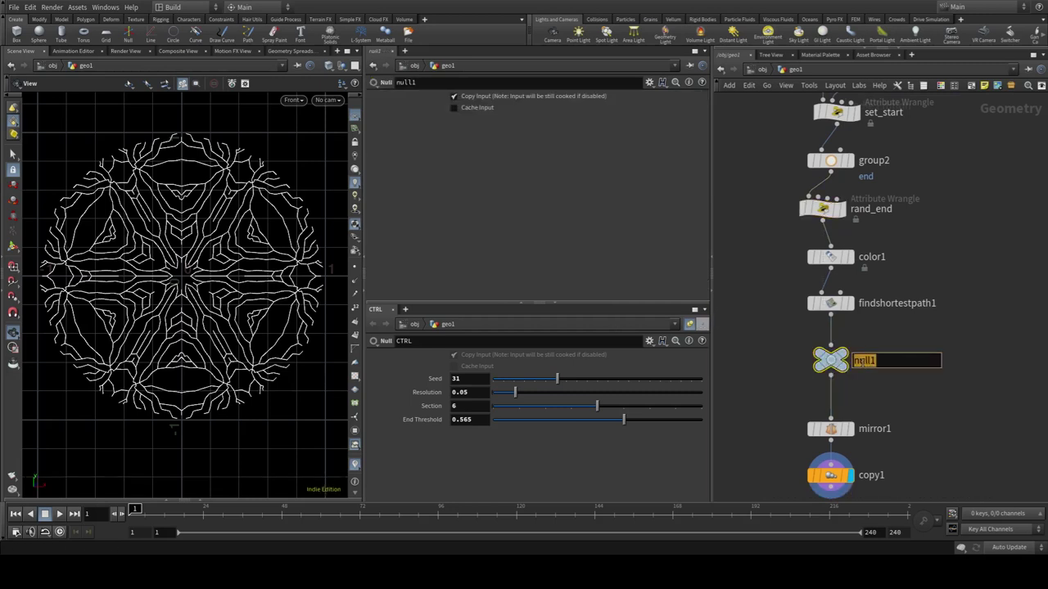
{"action": "middle_click_drag", "start_coordinate": [1005, 221], "coordinate": [844, 413]}
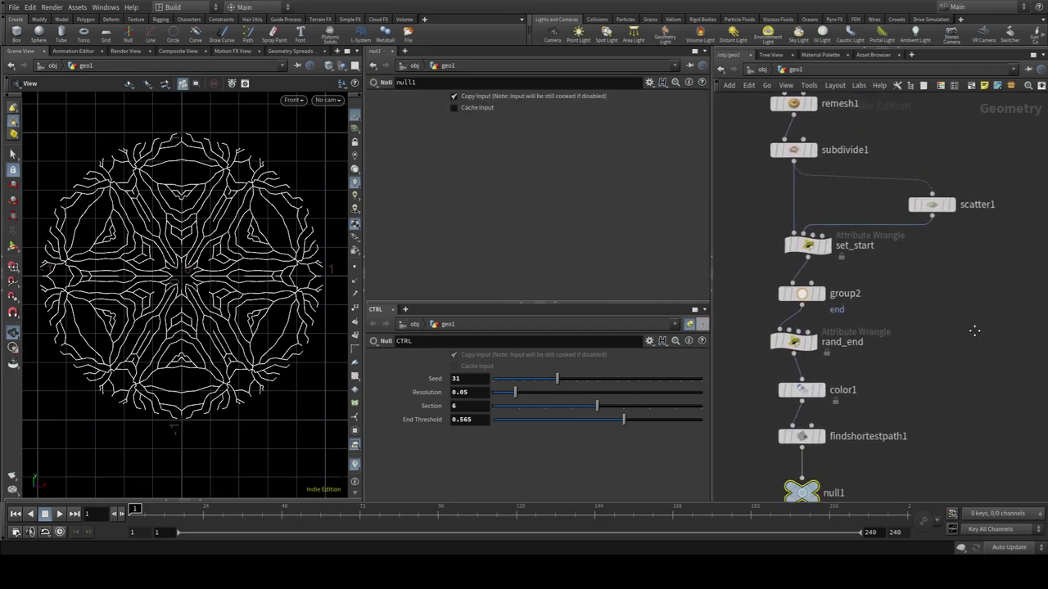
{"action": "middle_click_drag", "start_coordinate": [924, 440], "coordinate": [856, 350]}
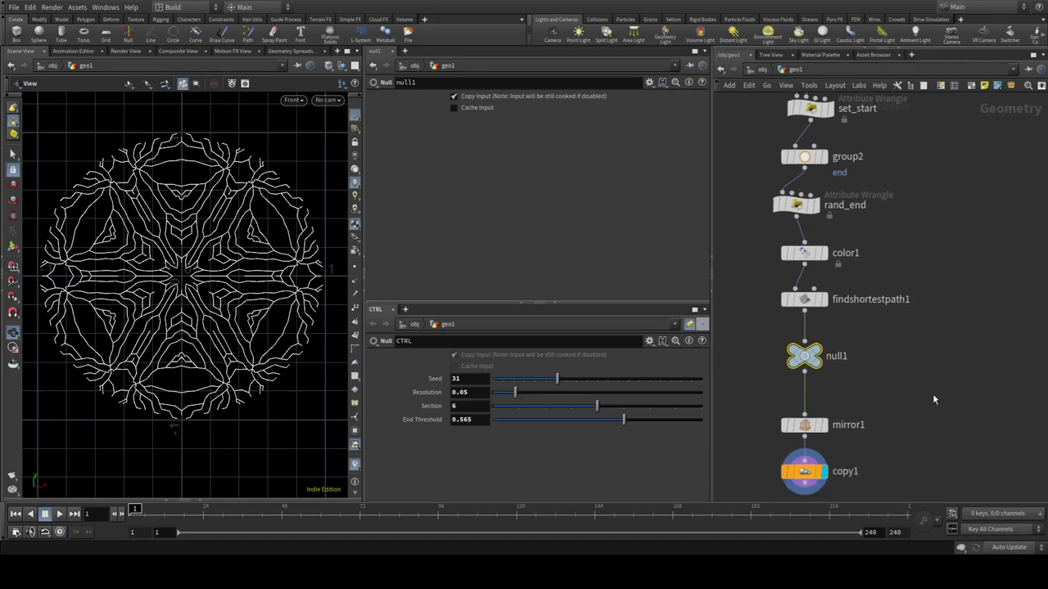
{"action": "left_click_drag", "start_coordinate": [823, 381], "coordinate": [824, 352]}
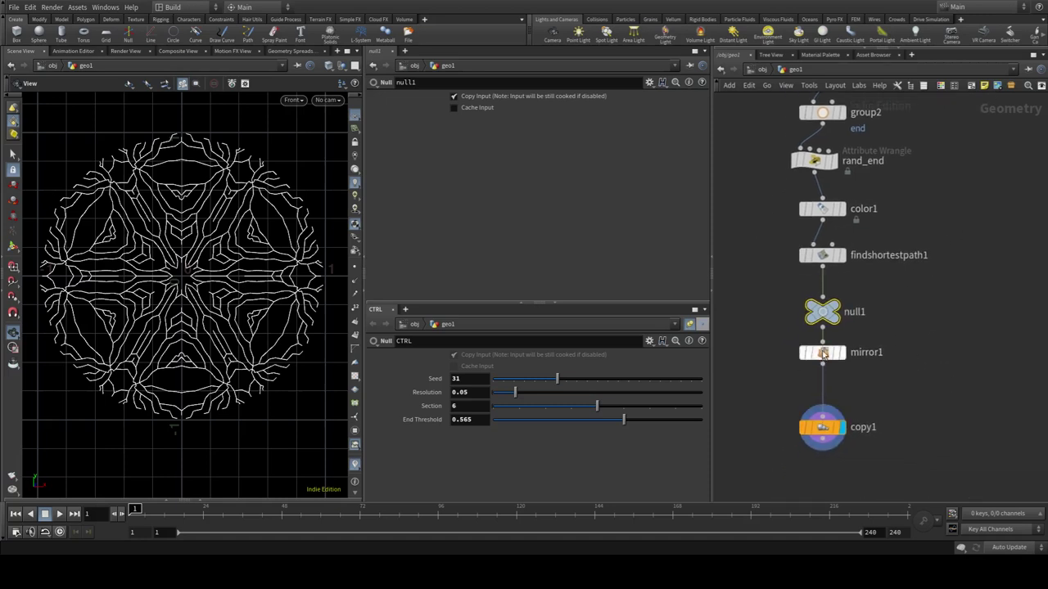
{"action": "mouse_move", "coordinate": [857, 321]}
{"action": "left_mouse_down"}
{"action": "mouse_move", "coordinate": [913, 321]}
{"action": "mouse_move", "coordinate": [857, 412]}
{"action": "left_mouse_up"}
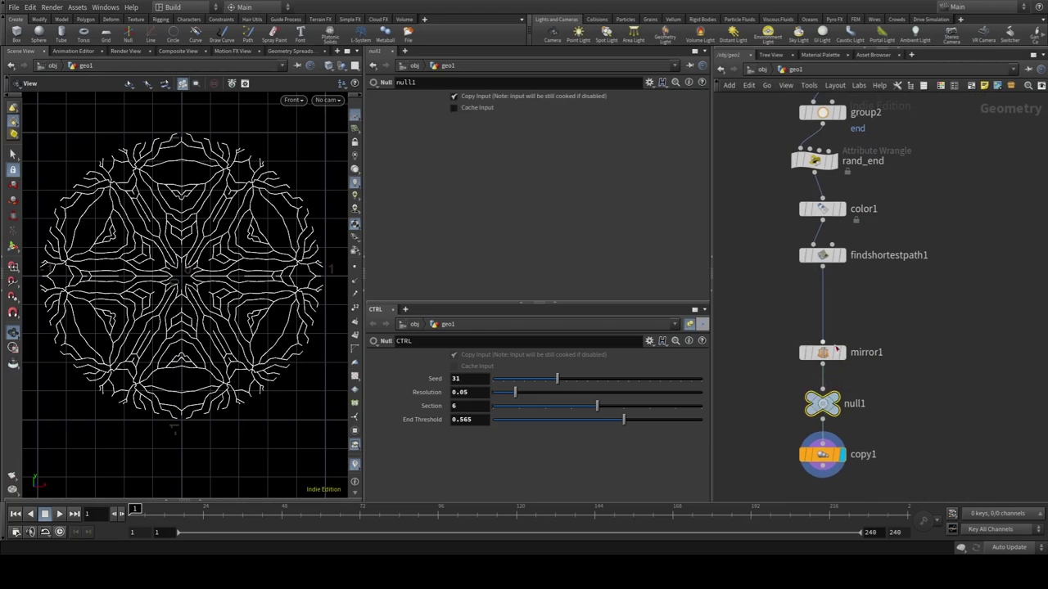
{"action": "left_click", "coordinate": [843, 256]}
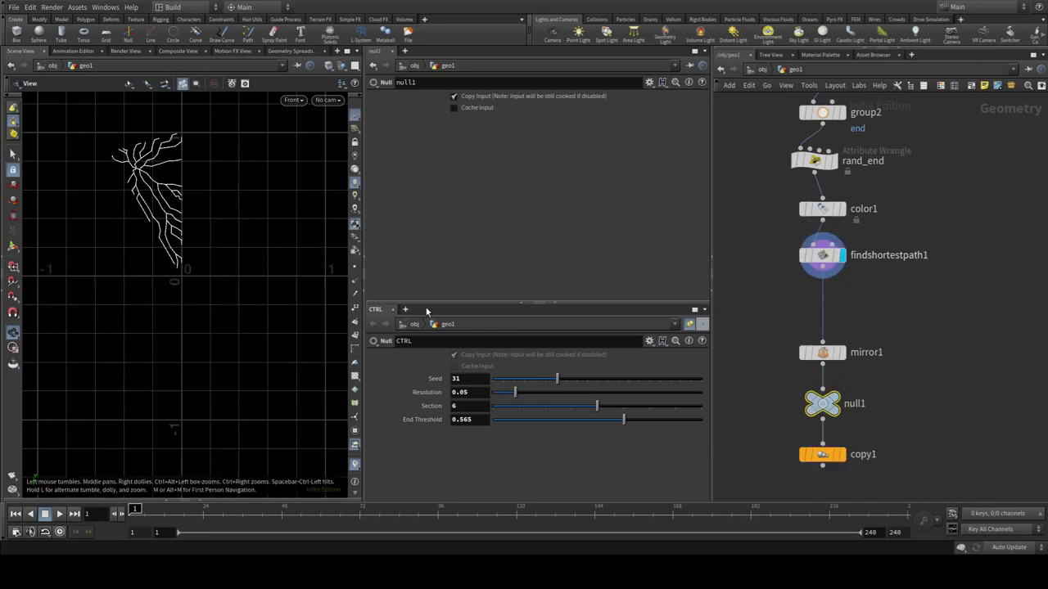
{"action": "left_click", "coordinate": [843, 353]}
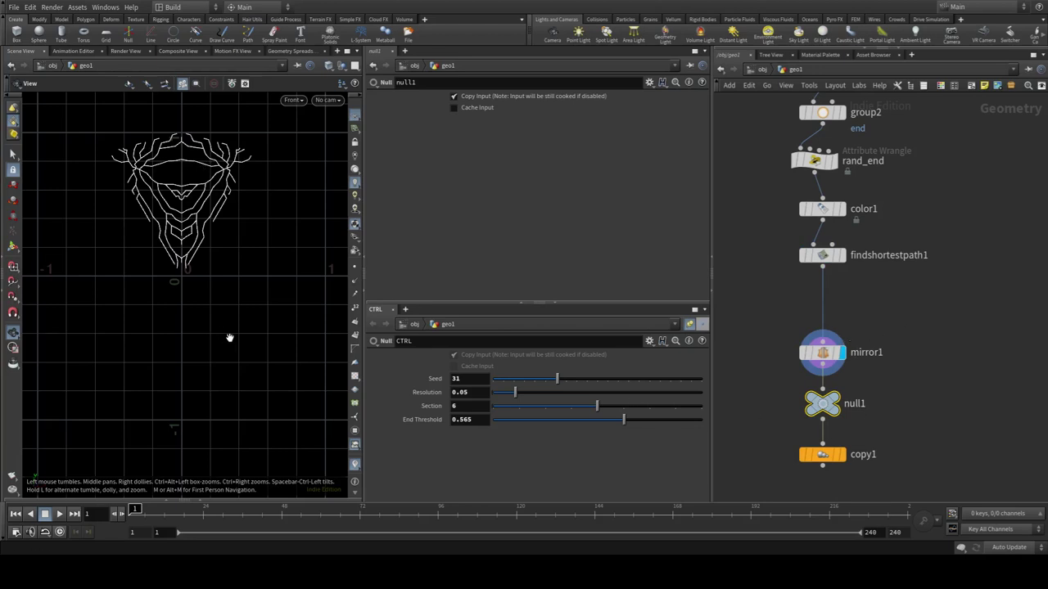
Rename the null OUT_section and display copy1's full mandala again
{"action": "double_click", "coordinate": [856, 403]}
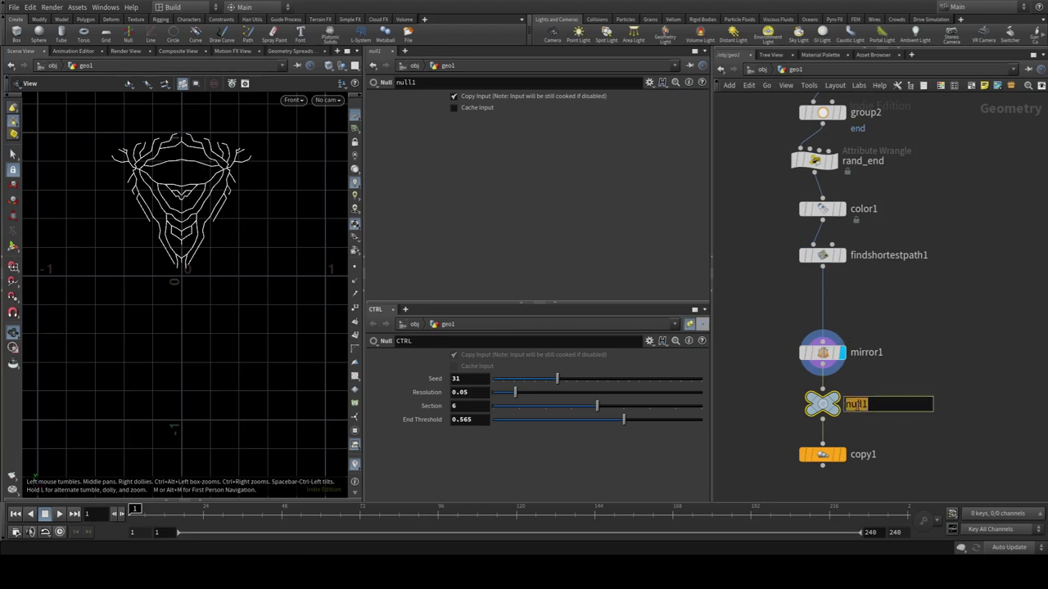
{"action": "type", "text": "OUT_sectio"}
{"action": "type", "text": "n"}
{"action": "key", "text": "Return"}
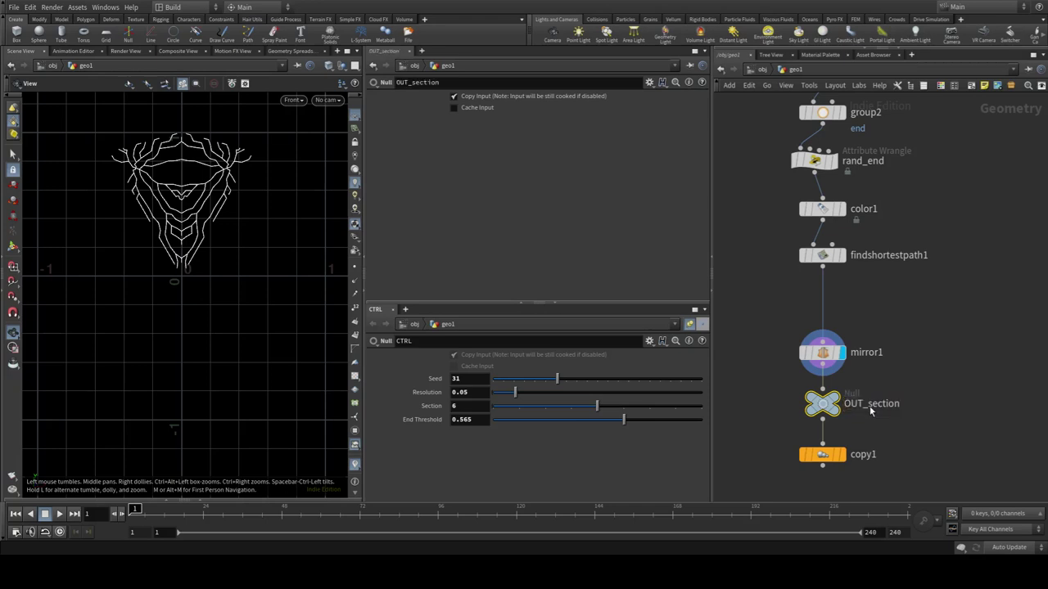
{"action": "left_click", "coordinate": [842, 455]}
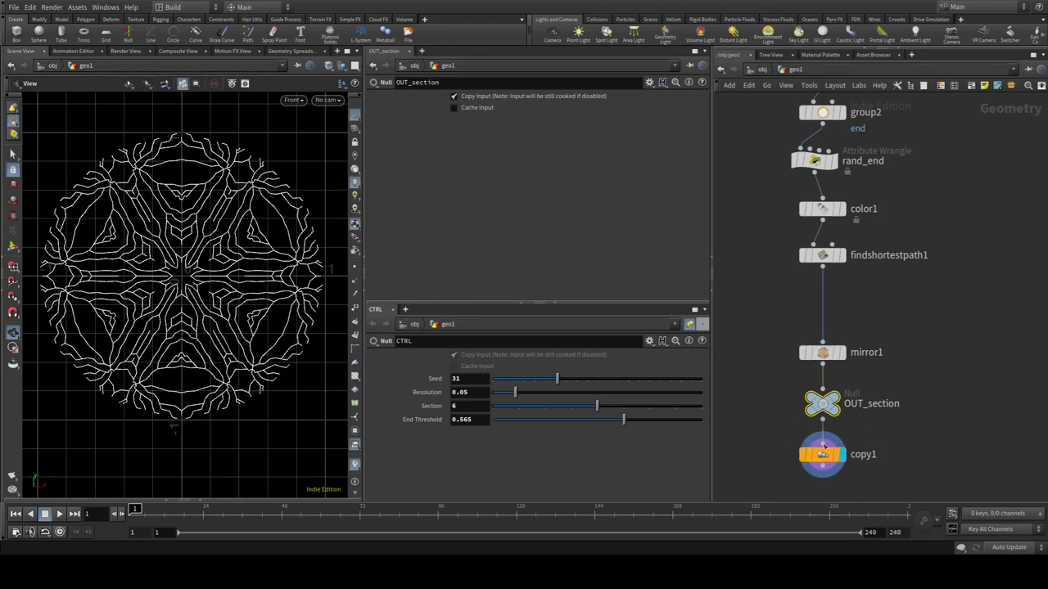
Tumble the viewport to inspect the mandala pattern from different angles
{"action": "scroll", "coordinate": [163, 271], "scroll_direction": "down", "scroll_amount": 2}
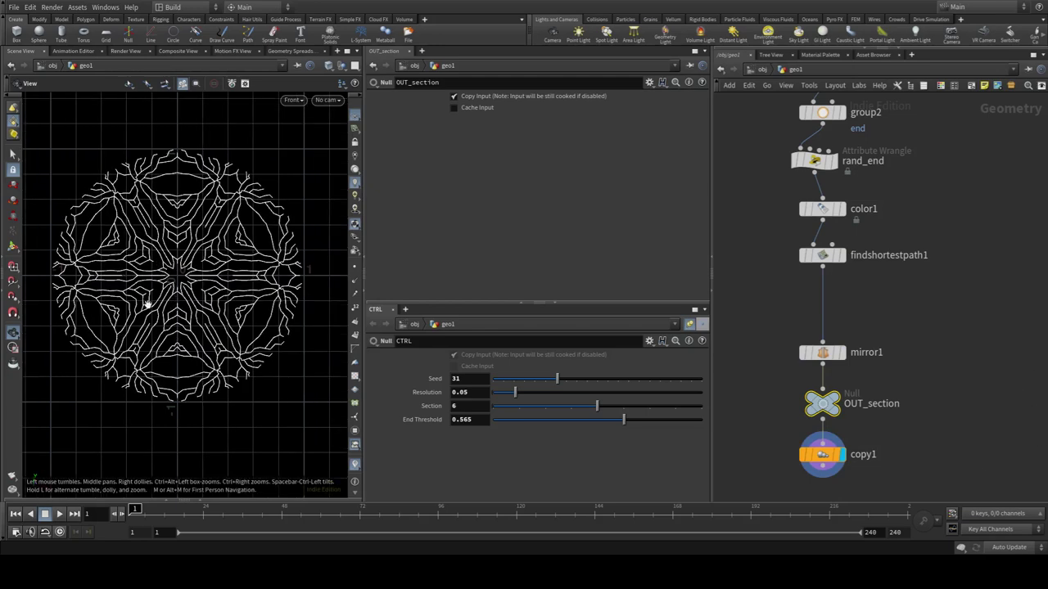
{"action": "scroll", "coordinate": [201, 267], "scroll_direction": "up", "scroll_amount": 3}
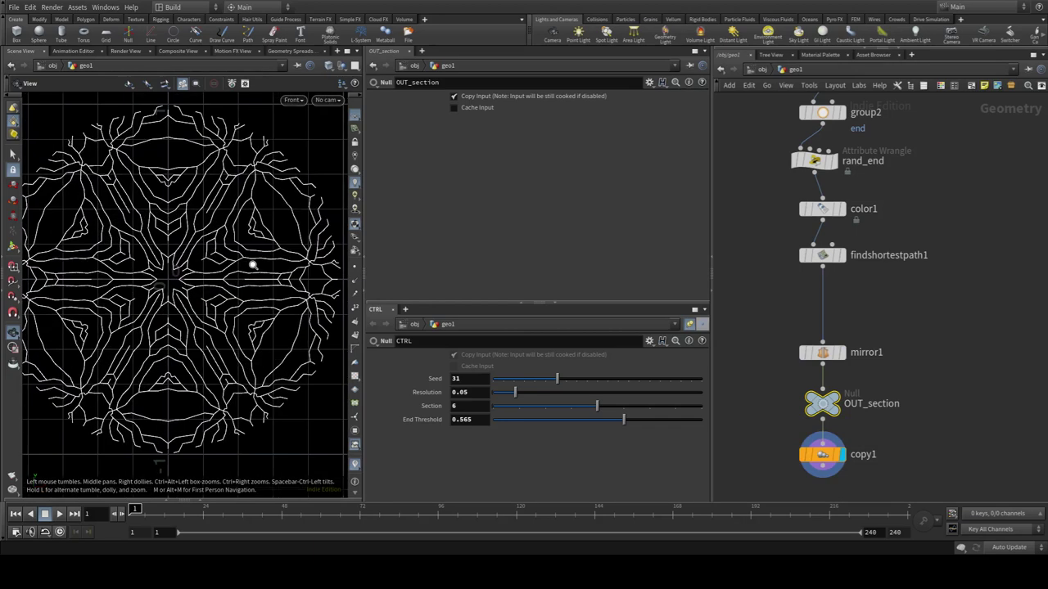
{"action": "scroll", "coordinate": [245, 262], "scroll_direction": "down", "scroll_amount": 2}
{"action": "left_click_drag", "start_coordinate": [194, 247], "coordinate": [144, 262]}
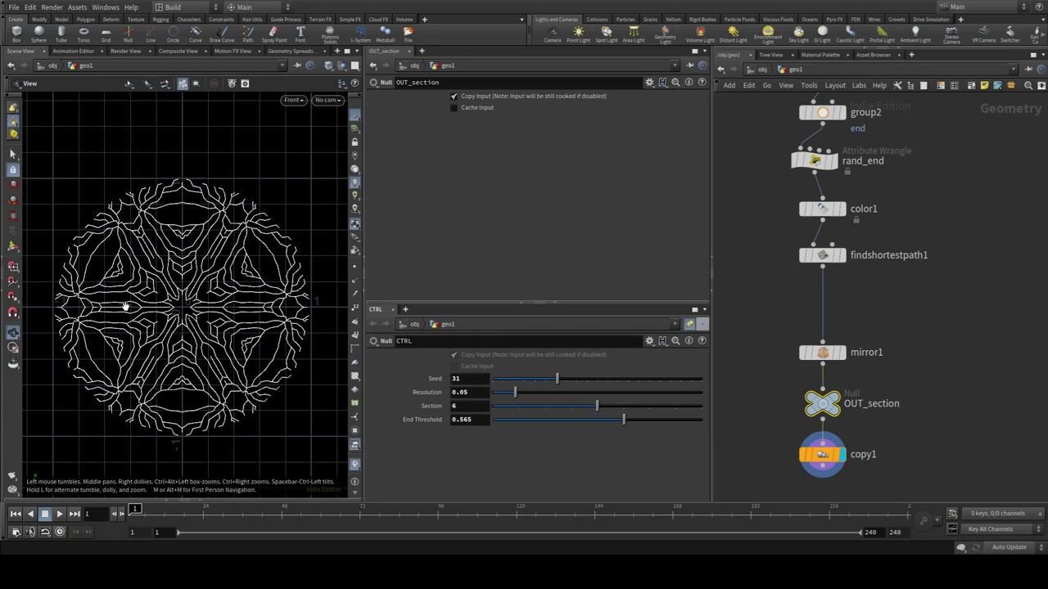
{"action": "left_click_drag", "start_coordinate": [87, 302], "coordinate": [125, 307]}
{"action": "left_click_drag", "start_coordinate": [201, 238], "coordinate": [176, 205]}
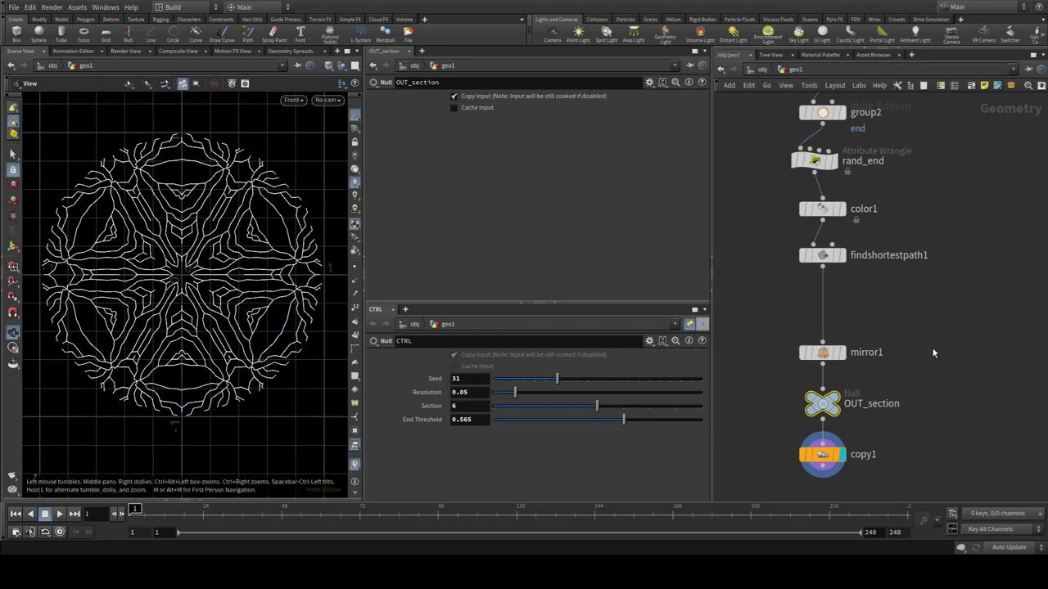
Move mirror1 and OUT_section up under findshortestpath1 and display findshortestpath1's single-section paths
{"action": "middle_click_drag", "start_coordinate": [933, 353], "coordinate": [935, 268]}
{"action": "left_click_drag", "start_coordinate": [768, 236], "coordinate": [869, 336]}
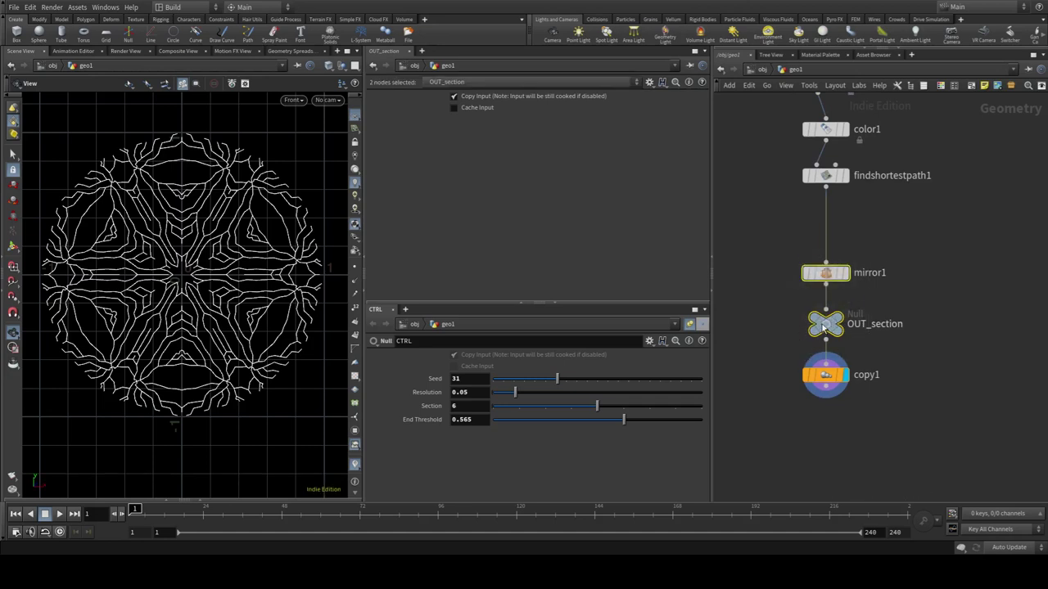
{"action": "left_click_drag", "start_coordinate": [825, 273], "coordinate": [825, 249]}
{"action": "left_click", "coordinate": [972, 333]}
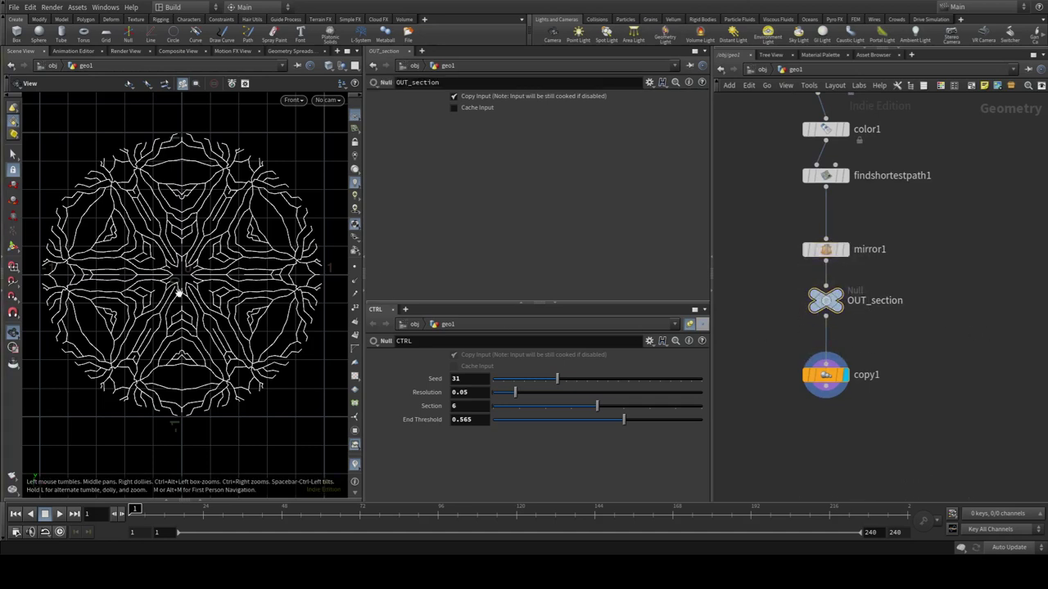
{"action": "middle_click_drag", "start_coordinate": [1012, 167], "coordinate": [997, 324]}
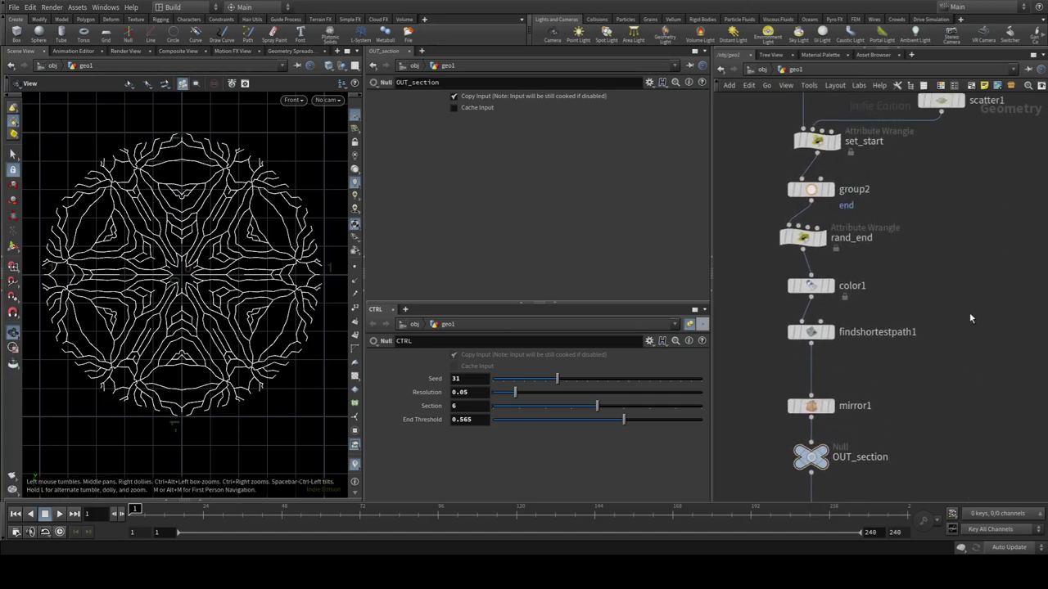
{"action": "left_click", "coordinate": [835, 333]}
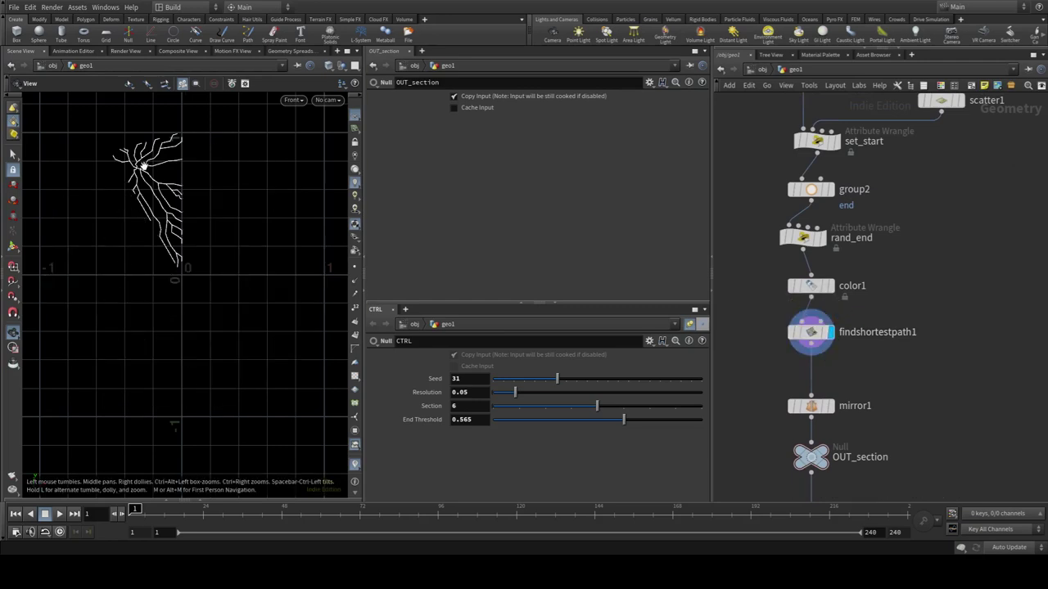
{"action": "scroll", "coordinate": [143, 166], "scroll_direction": "up", "scroll_amount": 5}
{"action": "middle_click_drag", "start_coordinate": [236, 213], "coordinate": [234, 270]}
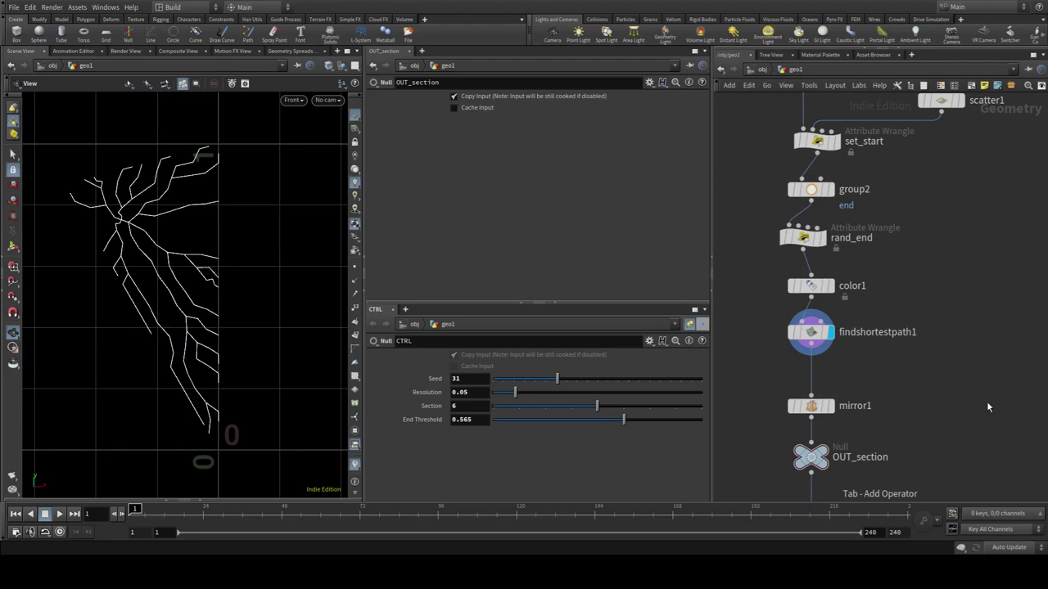
Add an Exploded View node fed by findshortestpath1 and display it
{"action": "key", "text": "Tab"}
{"action": "key", "text": "Return"}
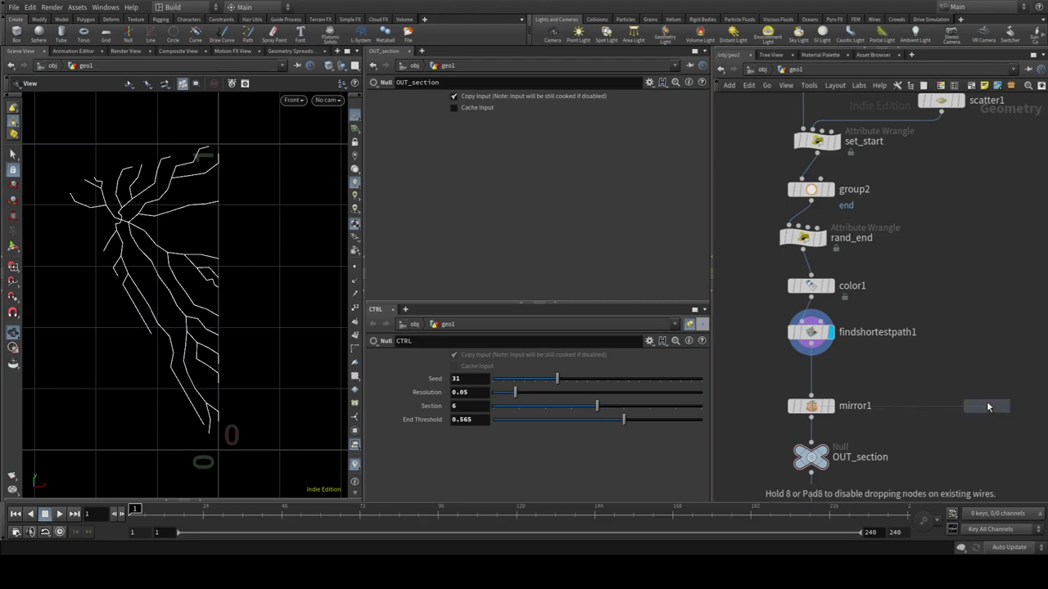
{"action": "left_click", "coordinate": [944, 408]}
{"action": "left_click", "coordinate": [810, 354]}
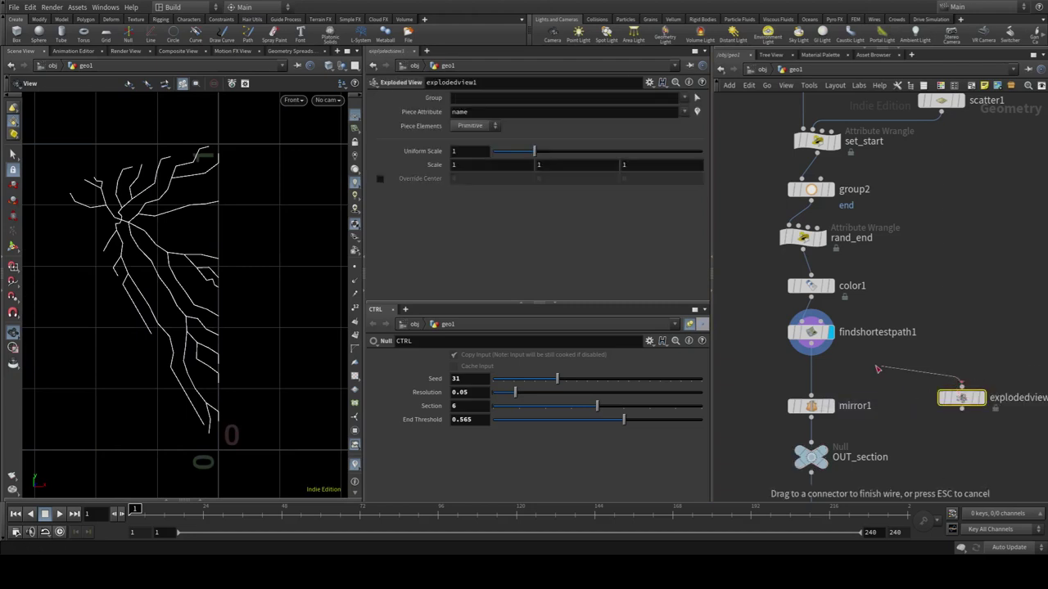
{"action": "left_click", "coordinate": [962, 391]}
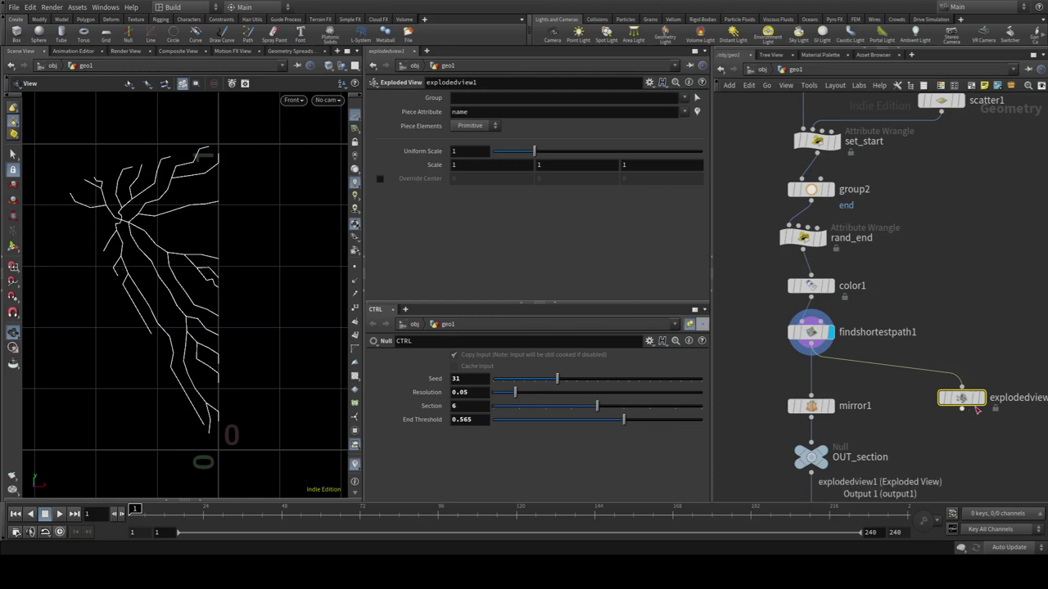
{"action": "left_click", "coordinate": [980, 397]}
Spread the path pieces with Uniform Scale, then set it back to 0
{"action": "scroll", "coordinate": [129, 246], "scroll_direction": "down", "scroll_amount": 2}
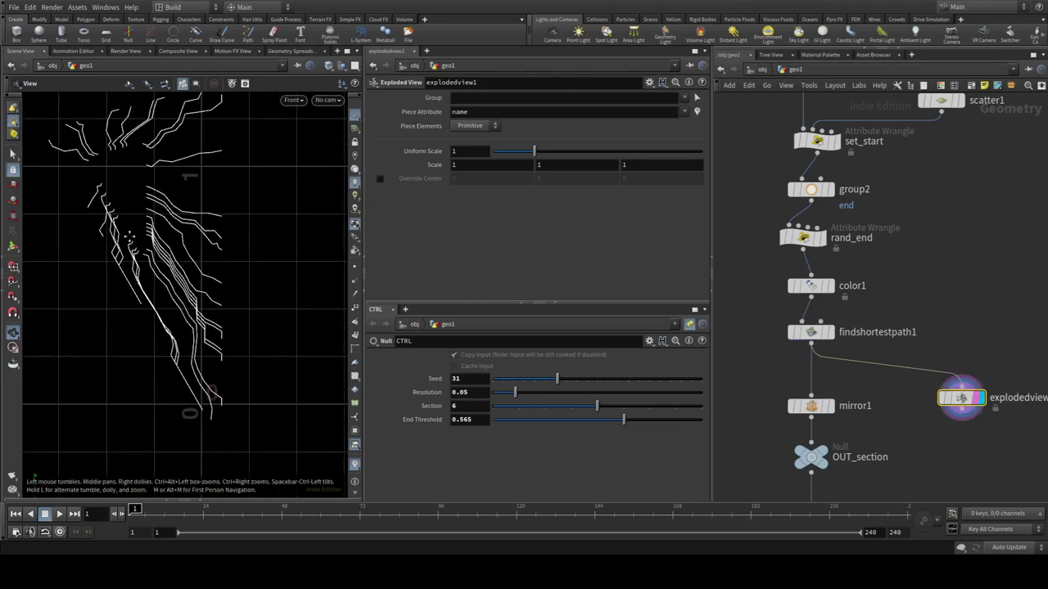
{"action": "scroll", "coordinate": [165, 304], "scroll_direction": "down", "scroll_amount": 1}
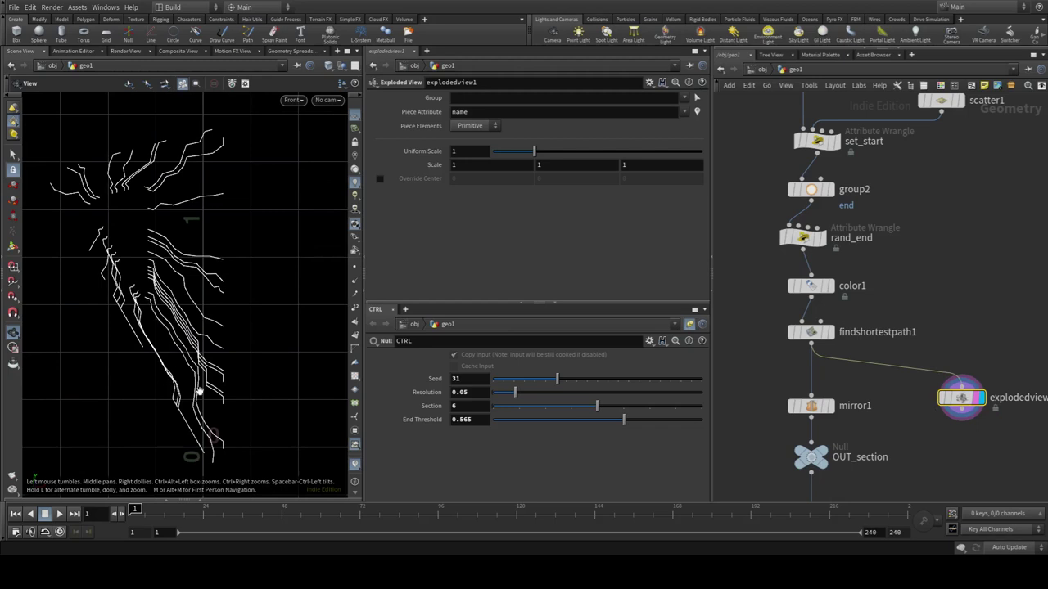
{"action": "mouse_move", "coordinate": [532, 152]}
{"action": "left_mouse_down"}
{"action": "mouse_move", "coordinate": [491, 152]}
{"action": "mouse_move", "coordinate": [547, 150]}
{"action": "mouse_move", "coordinate": [493, 152]}
{"action": "mouse_move", "coordinate": [545, 152]}
{"action": "mouse_move", "coordinate": [473, 170]}
{"action": "mouse_move", "coordinate": [528, 171]}
{"action": "mouse_move", "coordinate": [483, 170]}
{"action": "mouse_move", "coordinate": [510, 154]}
{"action": "mouse_move", "coordinate": [552, 154]}
{"action": "left_mouse_up"}
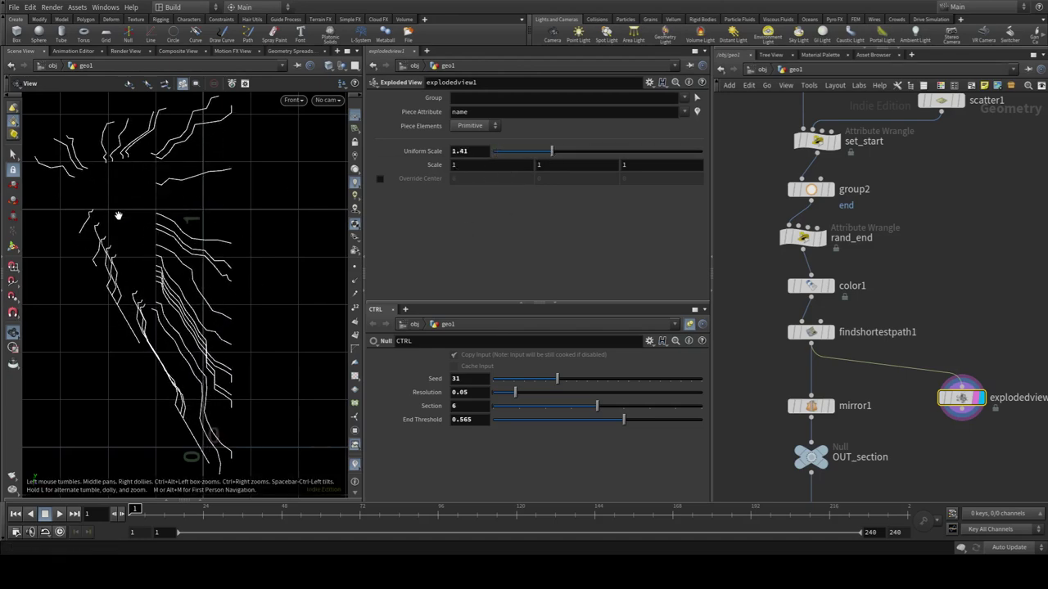
{"action": "scroll", "coordinate": [145, 226], "scroll_direction": "down", "scroll_amount": 2}
{"action": "scroll", "coordinate": [133, 227], "scroll_direction": "down", "scroll_amount": 1}
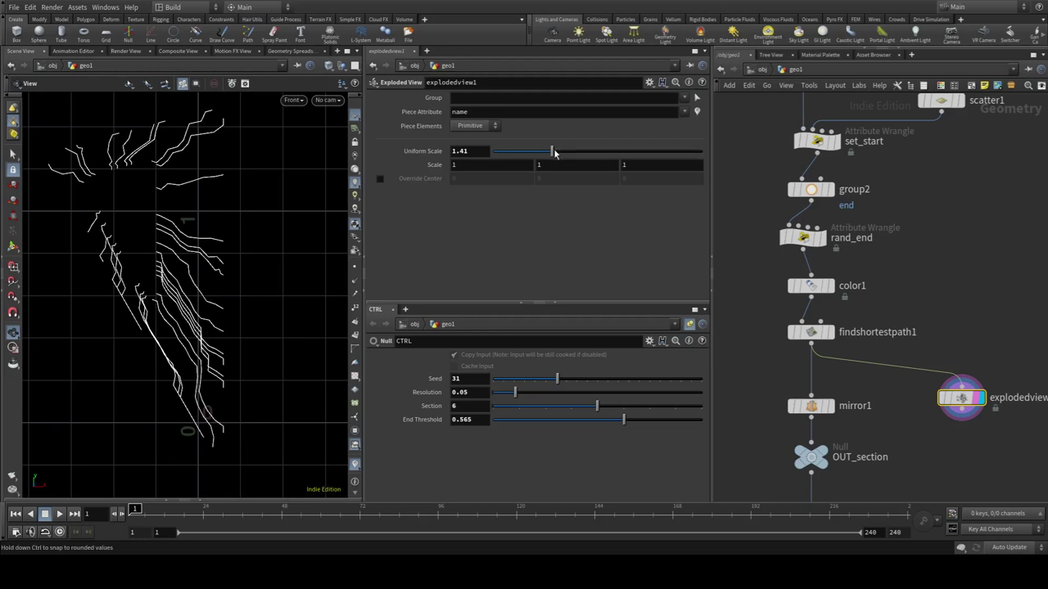
{"action": "left_click_drag", "start_coordinate": [553, 152], "coordinate": [492, 153]}
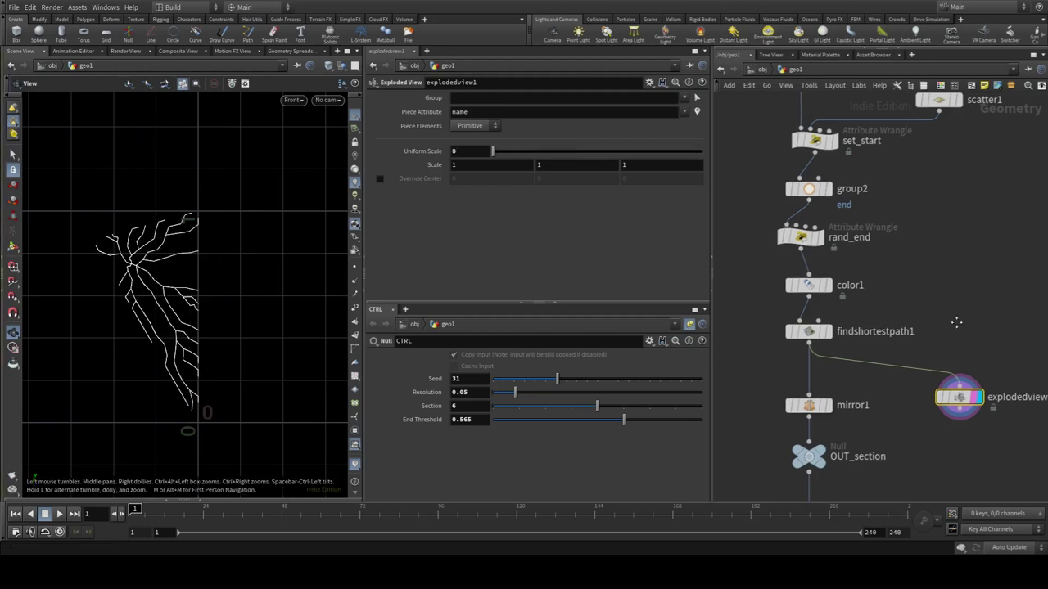
{"action": "scroll", "coordinate": [840, 363], "scroll_direction": "down", "scroll_amount": 5}
{"action": "scroll", "coordinate": [898, 398], "scroll_direction": "up", "scroll_amount": 2}
Move mirror1, OUT_section and copy1 down and delete explodedview1
{"action": "mouse_move", "coordinate": [747, 287]}
{"action": "left_mouse_down"}
{"action": "mouse_move", "coordinate": [834, 439]}
{"action": "mouse_move", "coordinate": [847, 491]}
{"action": "left_mouse_up"}
{"action": "left_click_drag", "start_coordinate": [809, 305], "coordinate": [811, 351]}
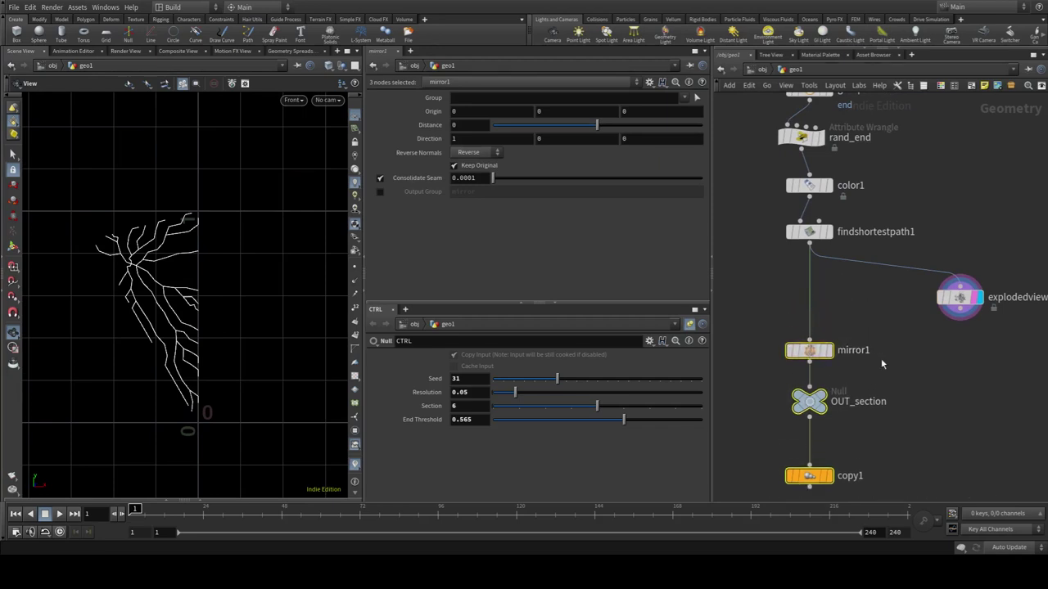
{"action": "left_click", "coordinate": [959, 297]}
{"action": "key", "text": "Delete"}
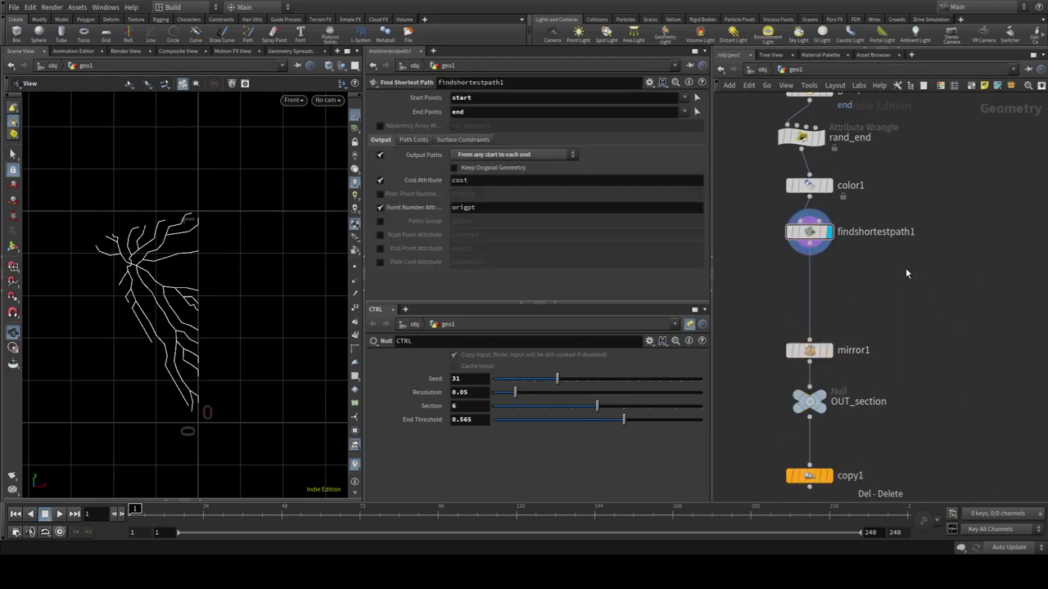
{"action": "mouse_move", "coordinate": [810, 232]}
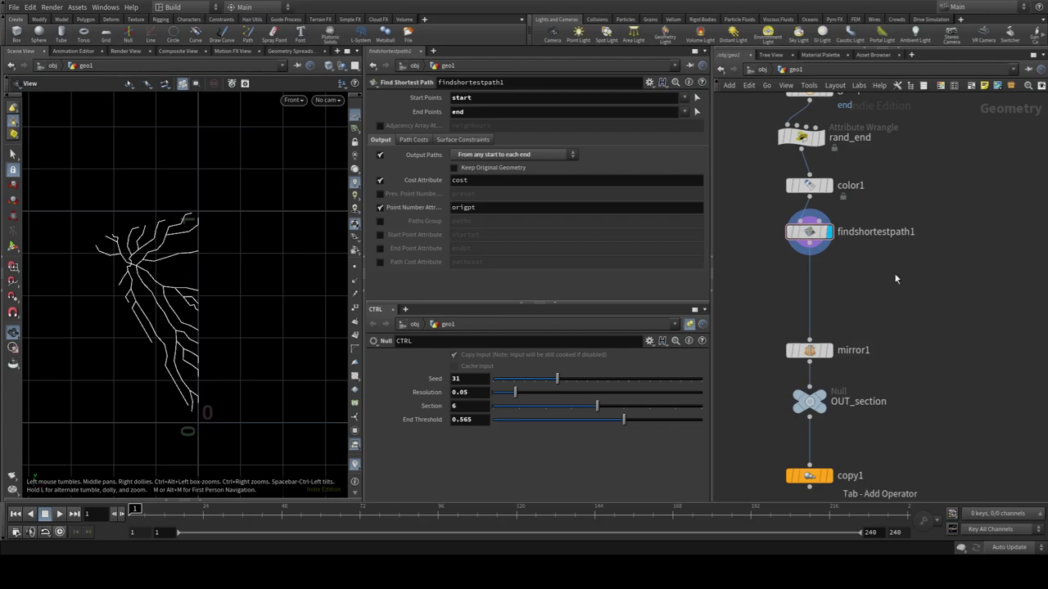
Insert fuse2 on the findshortestpath1–mirror1 wire and inspect its curves in the viewport
{"action": "key", "text": "Tab"}
{"action": "type", "text": "fuse"}
{"action": "key", "text": "Return"}
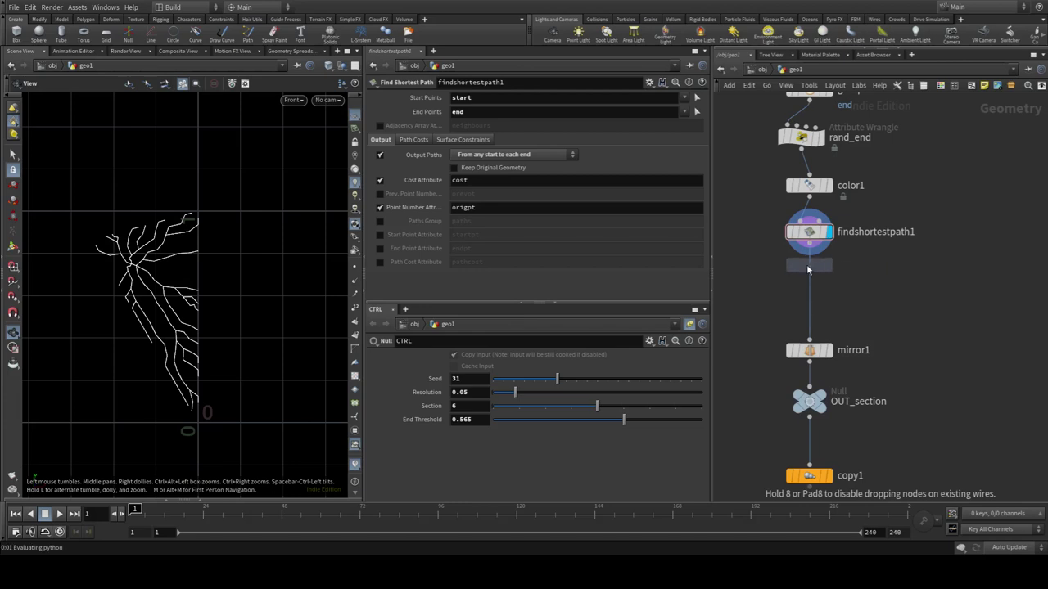
{"action": "left_click", "coordinate": [824, 283]}
{"action": "left_click_drag", "start_coordinate": [809, 266], "coordinate": [809, 280]}
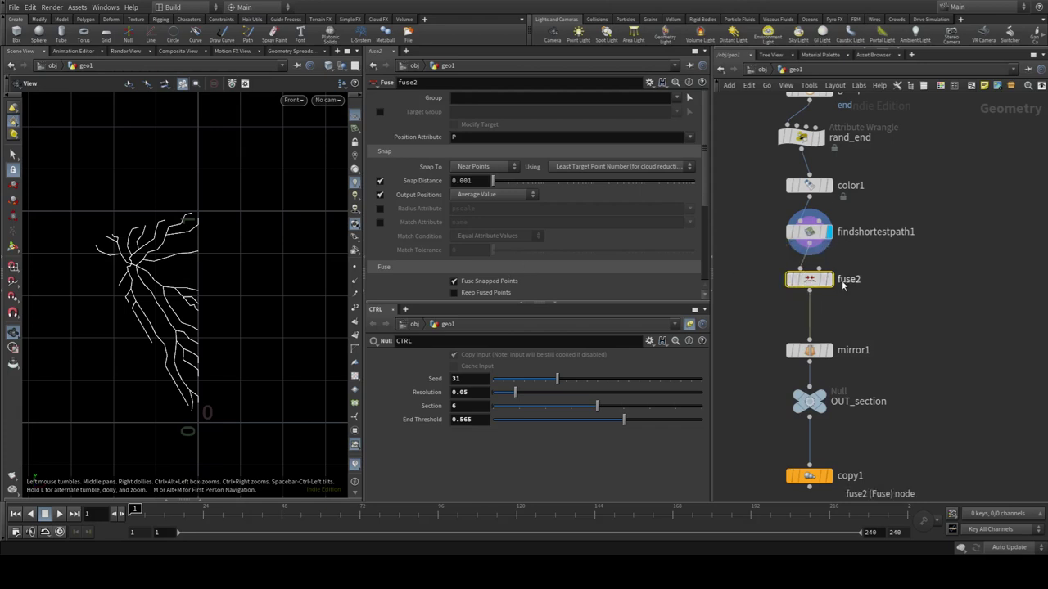
{"action": "mouse_move", "coordinate": [810, 279]}
{"action": "left_click", "coordinate": [830, 279]}
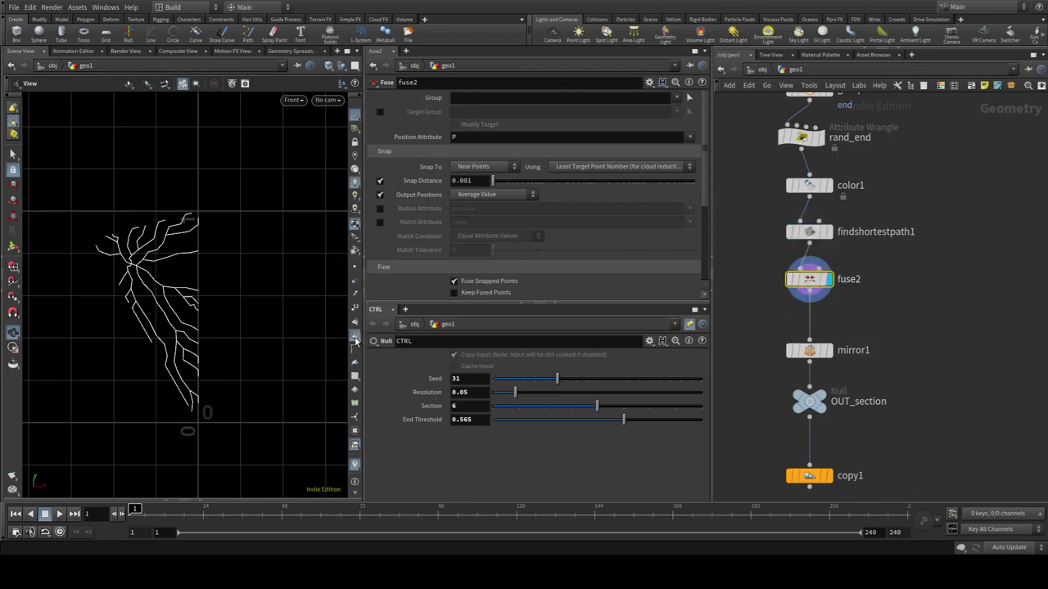
{"action": "scroll", "coordinate": [213, 319], "scroll_direction": "up", "scroll_amount": 3}
{"action": "middle_click_drag", "start_coordinate": [300, 303], "coordinate": [191, 327]}
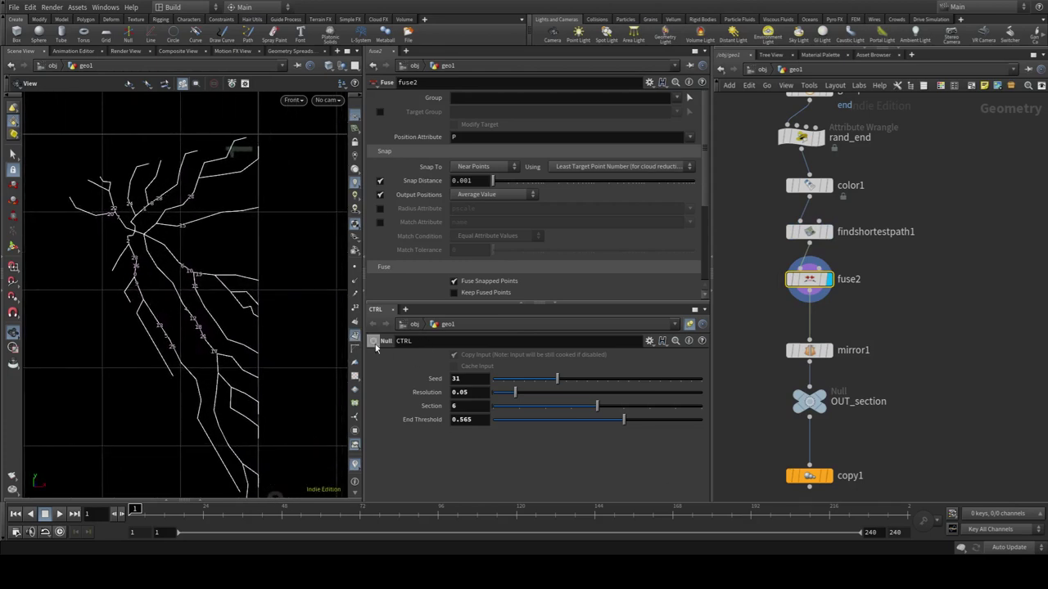
{"action": "scroll", "coordinate": [258, 339], "scroll_direction": "down", "scroll_amount": 3}
{"action": "middle_click_drag", "start_coordinate": [258, 341], "coordinate": [211, 306]}
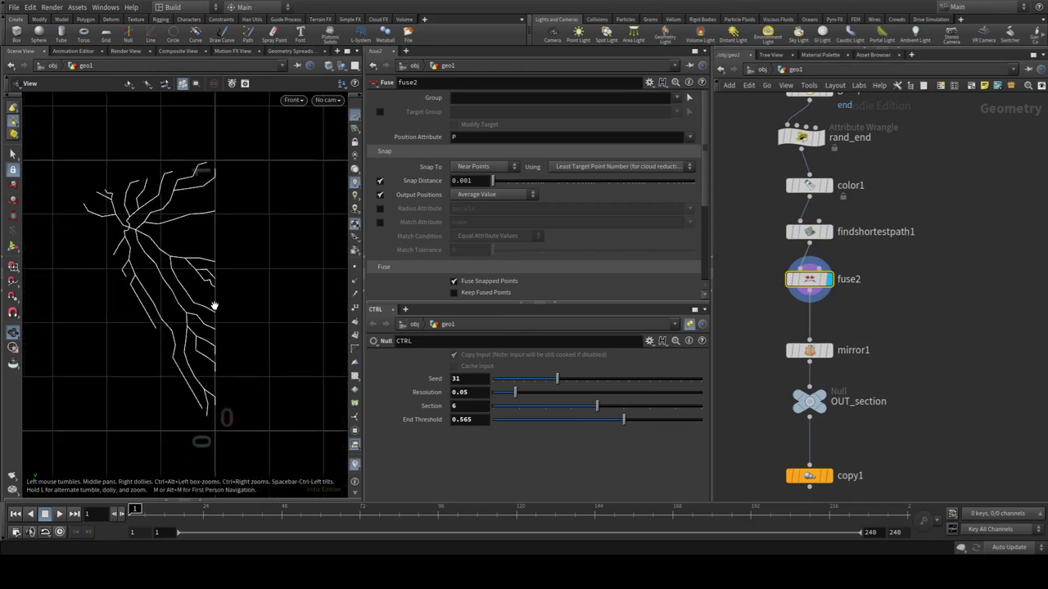
Move mirror1, OUT_section and copy1 down below fuse2
{"action": "middle_click_drag", "start_coordinate": [952, 355], "coordinate": [917, 291]}
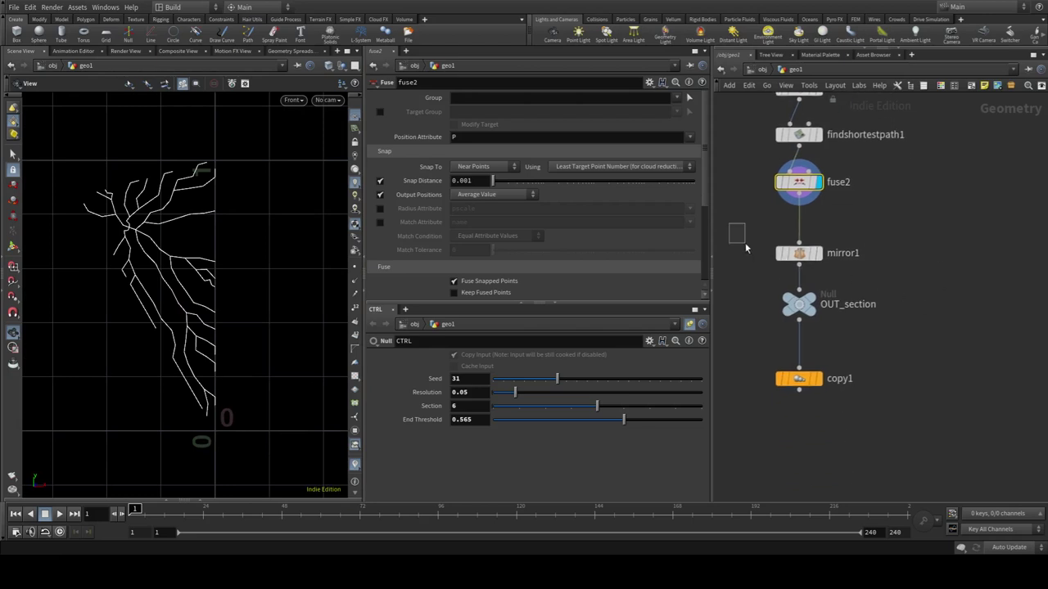
{"action": "left_click_drag", "start_coordinate": [745, 243], "coordinate": [859, 393]}
{"action": "left_click_drag", "start_coordinate": [799, 253], "coordinate": [798, 315]}
{"action": "scroll", "coordinate": [775, 232], "scroll_direction": "up", "scroll_amount": 2}
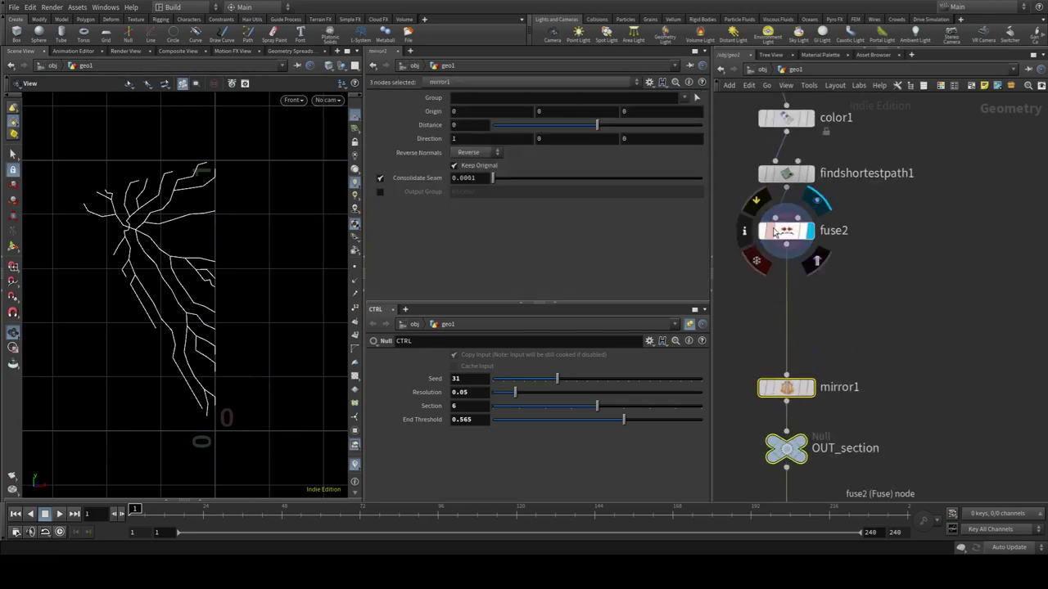
{"action": "middle_click_drag", "start_coordinate": [863, 268], "coordinate": [902, 327]}
{"action": "left_click", "coordinate": [902, 327]}
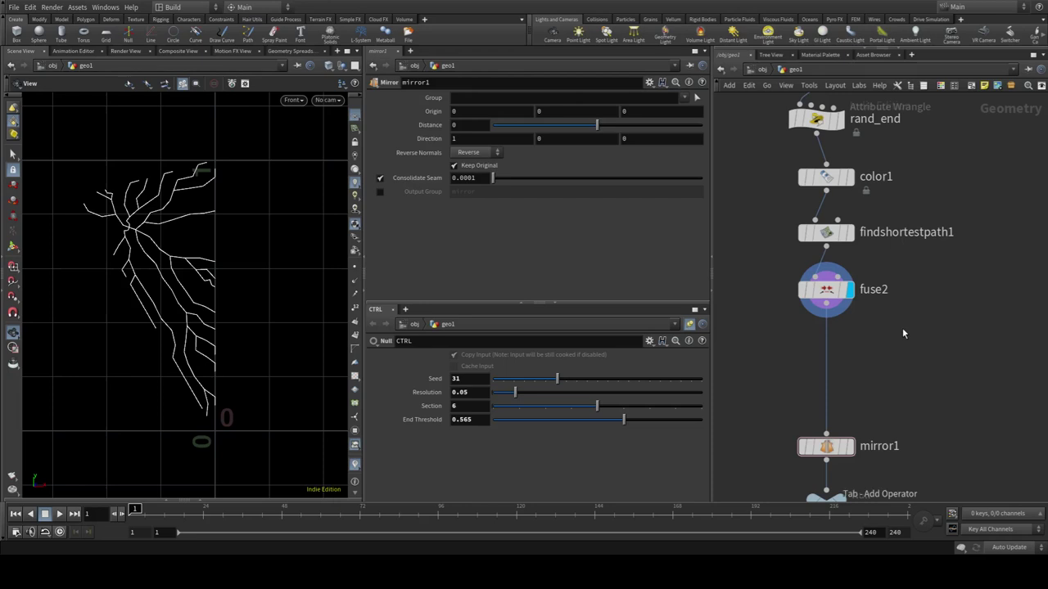
Insert polypath1 on the wire between fuse2 and mirror1
{"action": "key", "text": "Tab"}
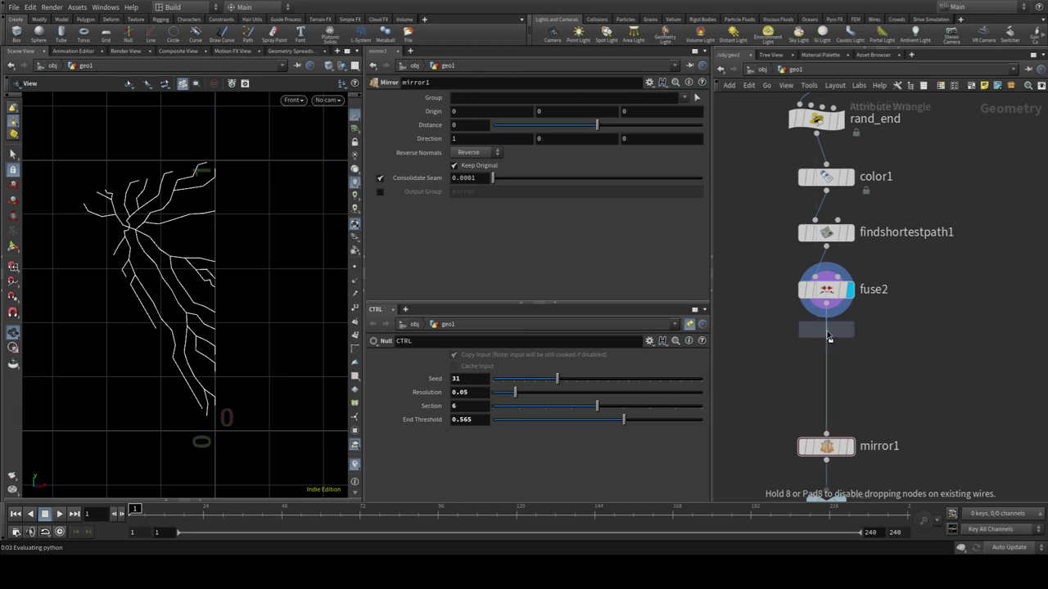
{"action": "left_click", "coordinate": [828, 335]}
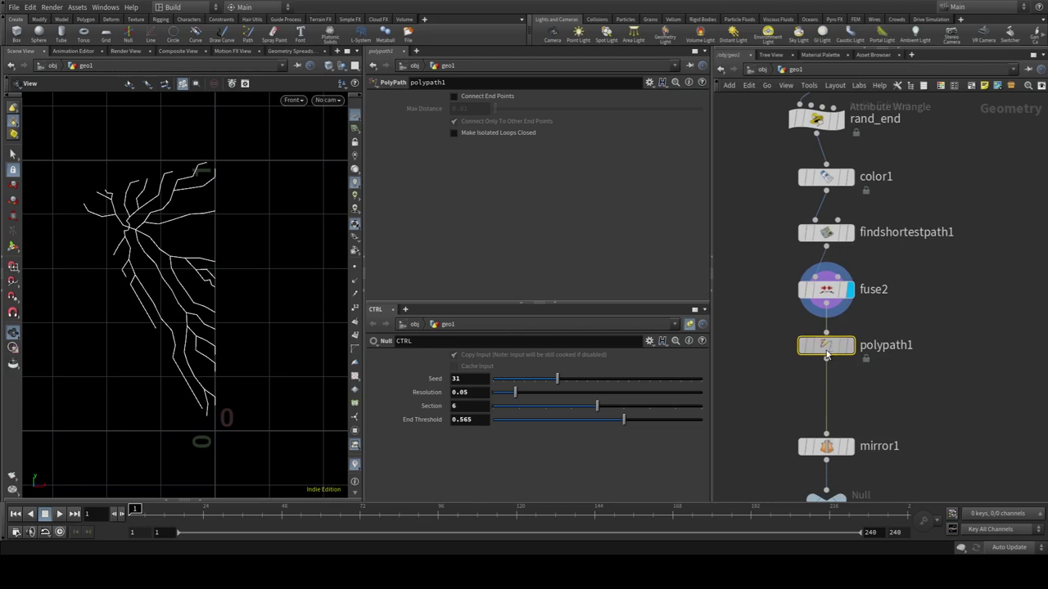
{"action": "mouse_move", "coordinate": [826, 346]}
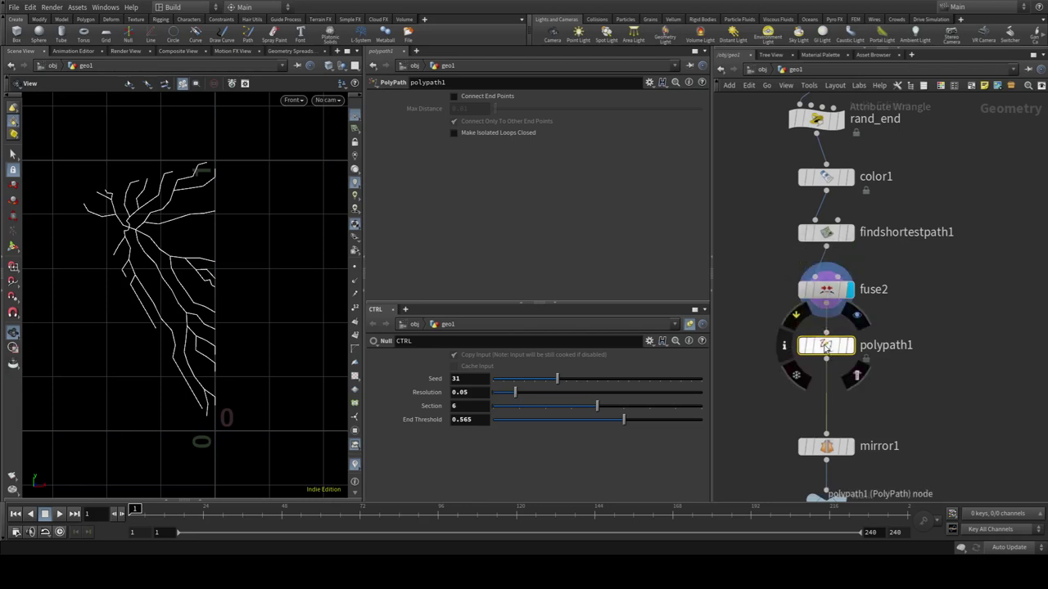
{"action": "left_click_drag", "start_coordinate": [827, 347], "coordinate": [827, 370]}
{"action": "left_click", "coordinate": [938, 336]}
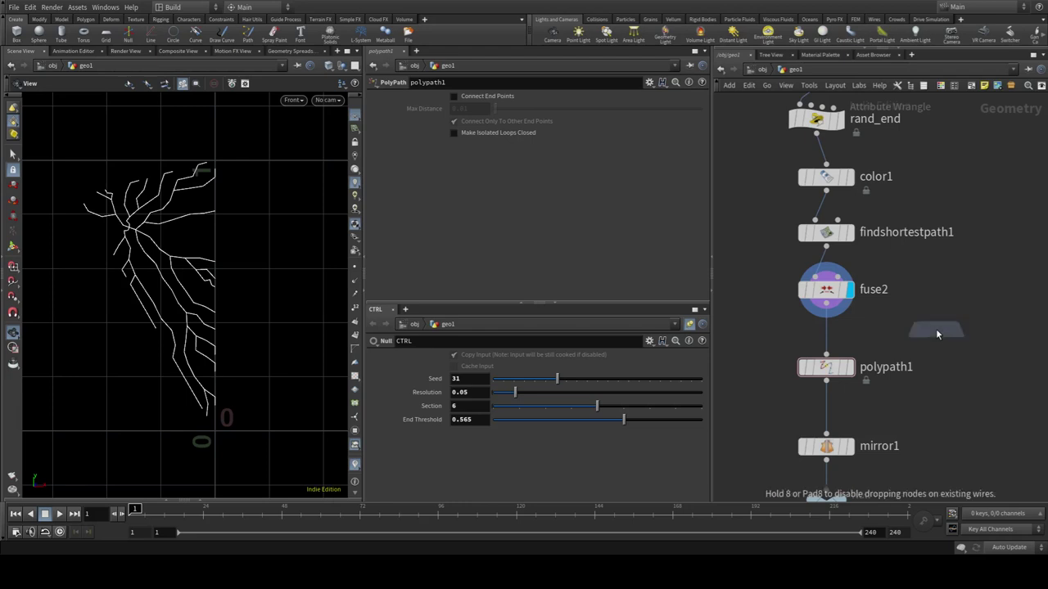
Try convert1 between fuse2 and polypath1, check point numbers, then swap it for Convert Line
{"action": "left_click", "coordinate": [841, 338]}
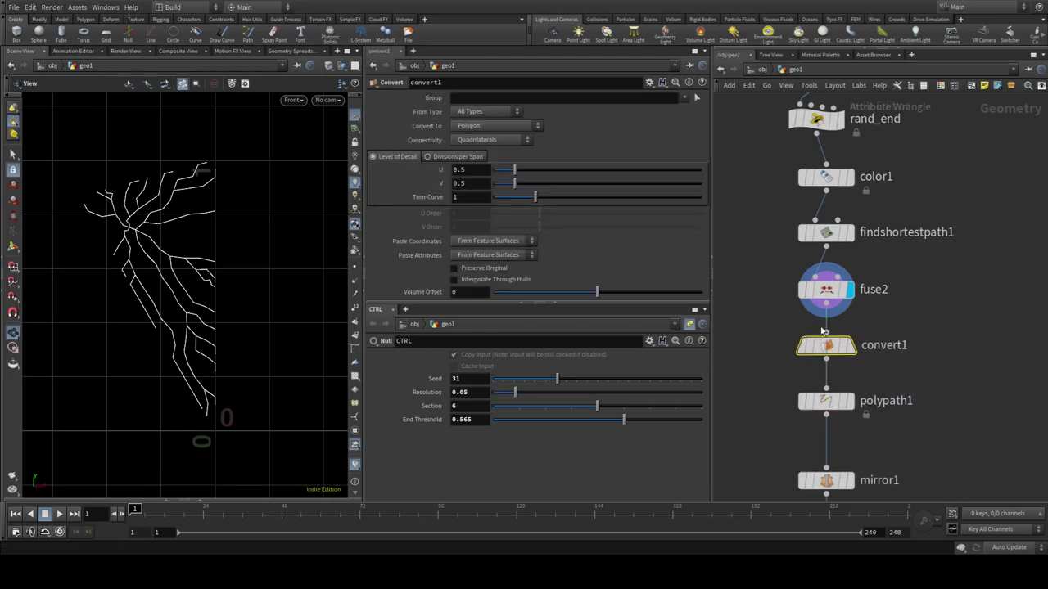
{"action": "left_click", "coordinate": [354, 281]}
{"action": "scroll", "coordinate": [171, 240], "scroll_direction": "up", "scroll_amount": 1}
{"action": "scroll", "coordinate": [171, 240], "scroll_direction": "up", "scroll_amount": 3}
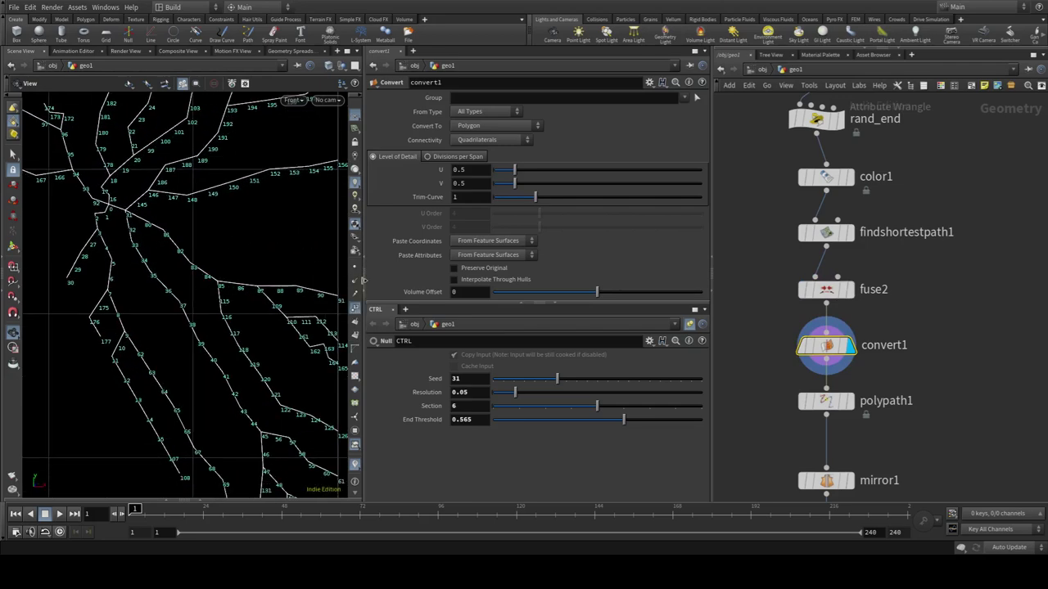
{"action": "left_click", "coordinate": [354, 306]}
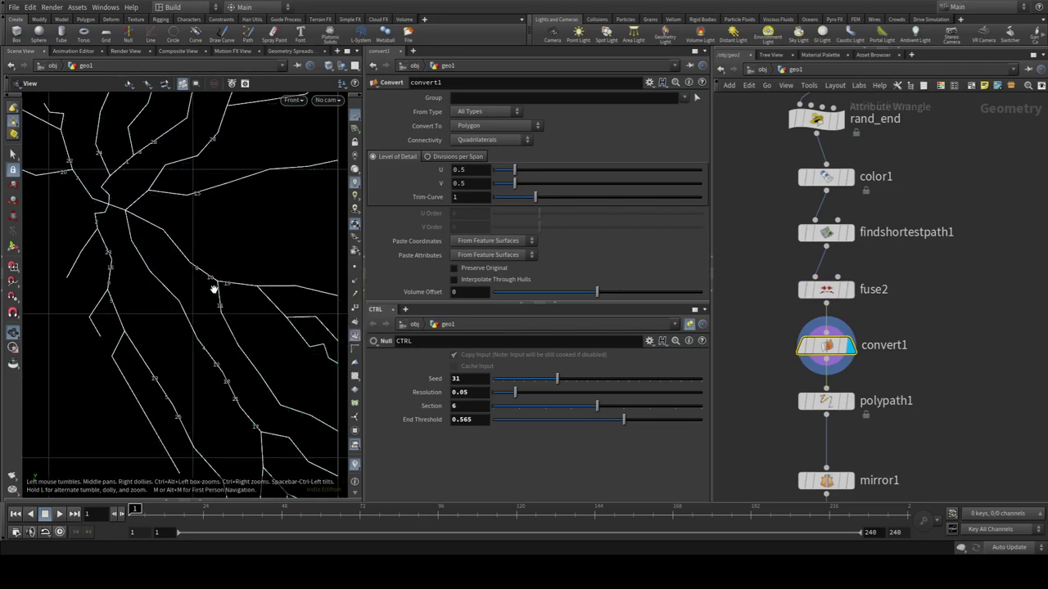
{"action": "left_click", "coordinate": [354, 350]}
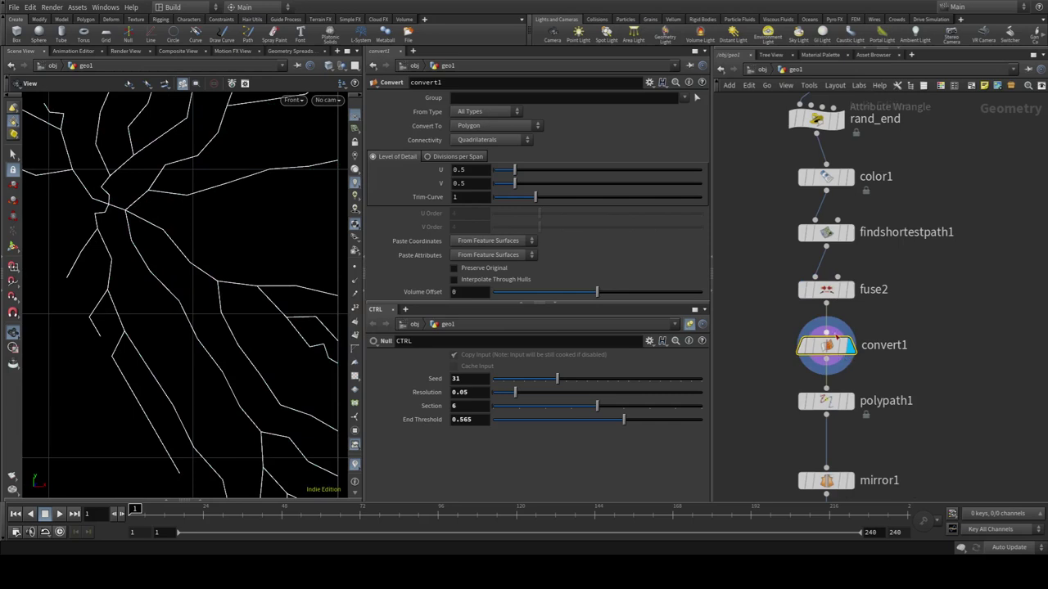
{"action": "key", "text": "Delete"}
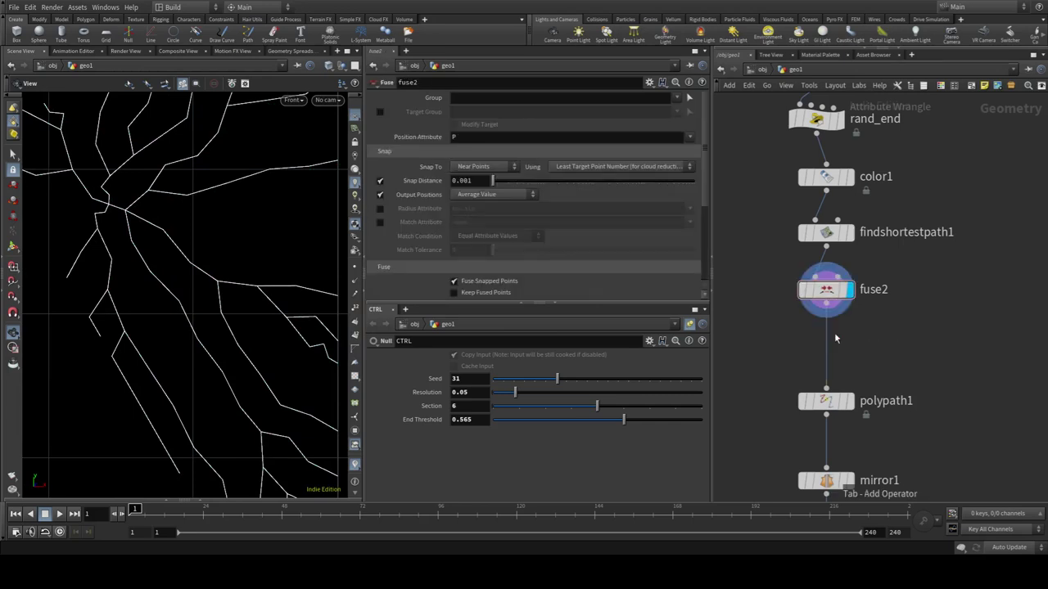
{"action": "key", "text": "Tab"}
{"action": "type", "text": "convert line"}
{"action": "key", "text": "Return"}
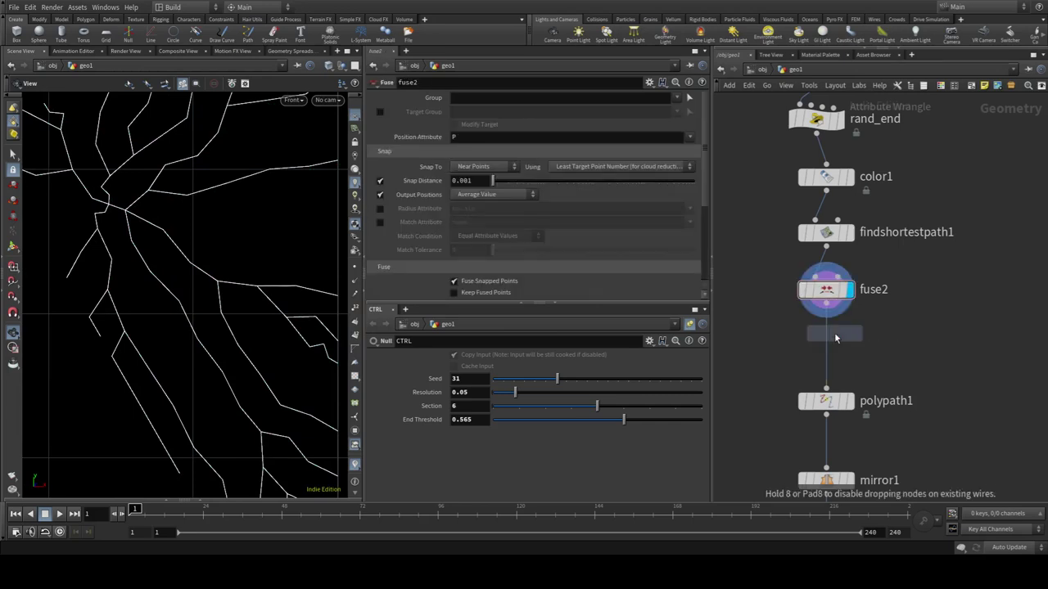
Place convertline1 between fuse2 and polypath1 with Compute Length off, and display it
{"action": "left_click", "coordinate": [828, 325]}
{"action": "left_click_drag", "start_coordinate": [829, 325], "coordinate": [828, 345]}
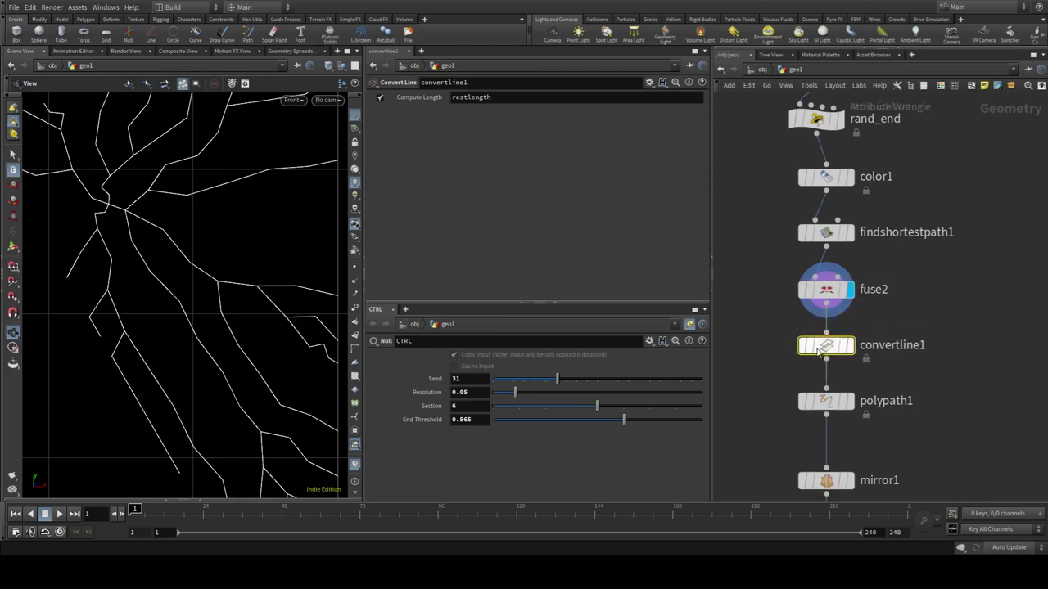
{"action": "left_click", "coordinate": [380, 97]}
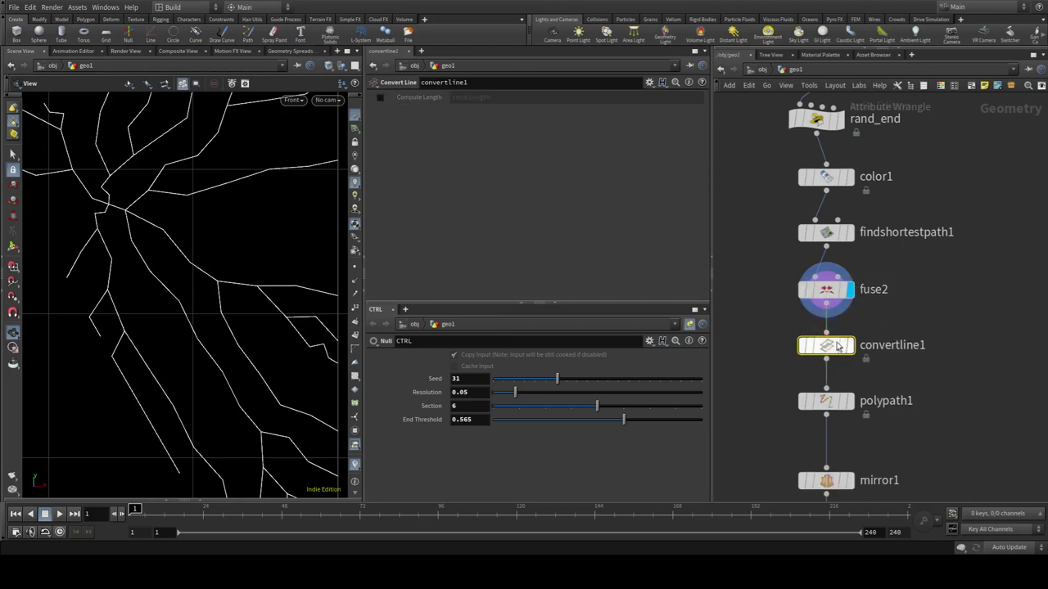
{"action": "left_click", "coordinate": [851, 344]}
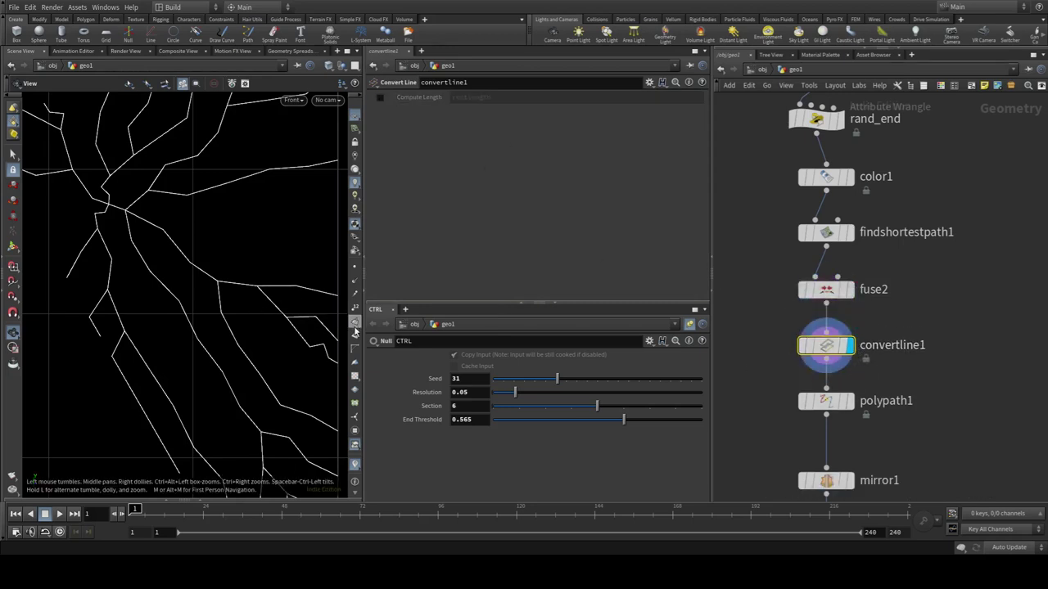
Compare point numbers across fuse2, convertline1 and polypath1 outputs
{"action": "left_click", "coordinate": [355, 336]}
{"action": "scroll", "coordinate": [221, 282], "scroll_direction": "up", "scroll_amount": 2}
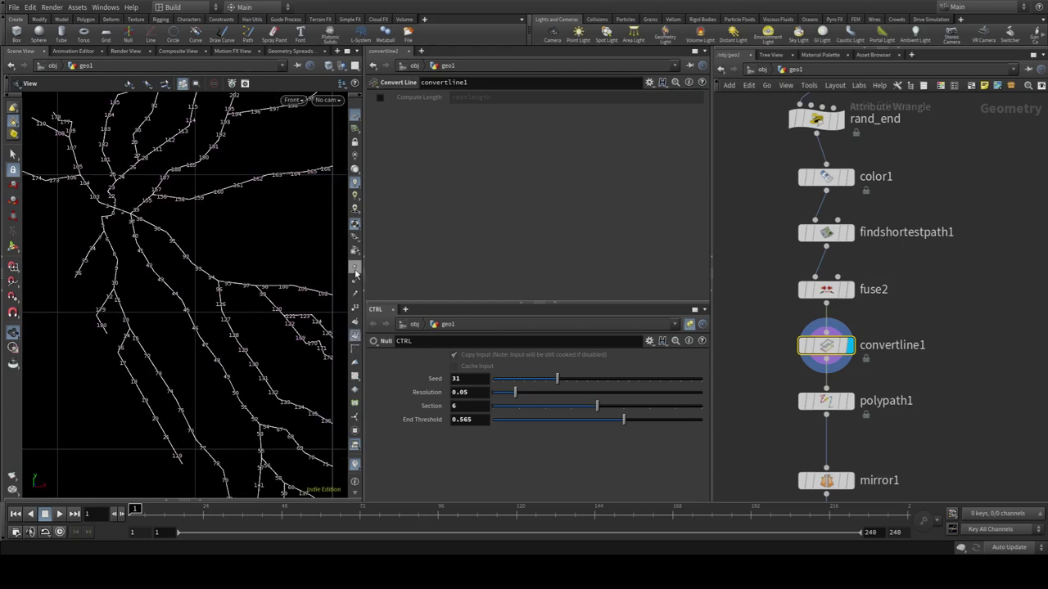
{"action": "scroll", "coordinate": [246, 242], "scroll_direction": "up", "scroll_amount": 2}
{"action": "scroll", "coordinate": [197, 248], "scroll_direction": "up", "scroll_amount": 1}
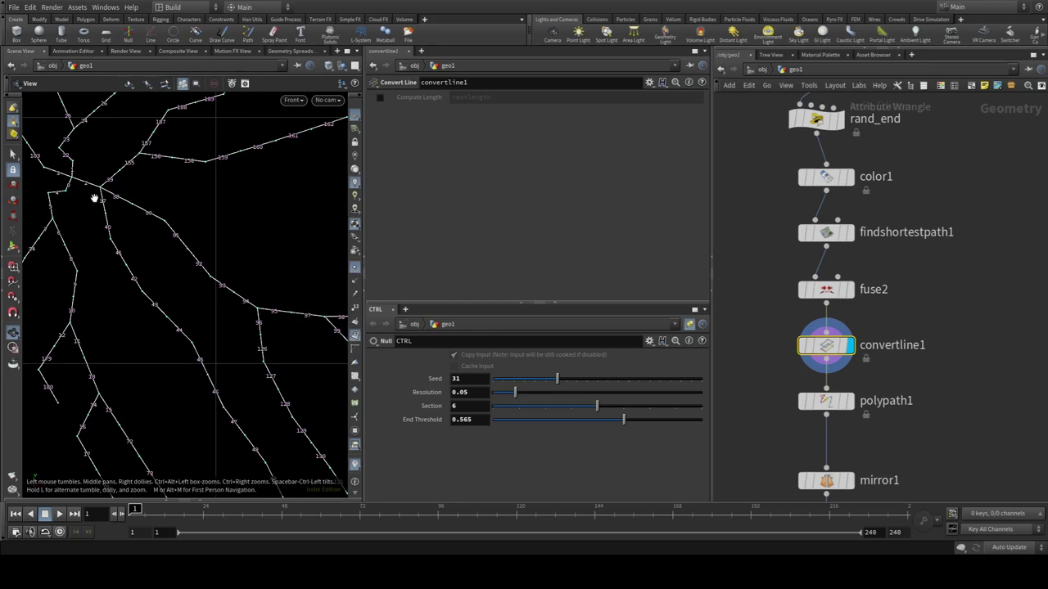
{"action": "left_click", "coordinate": [850, 289]}
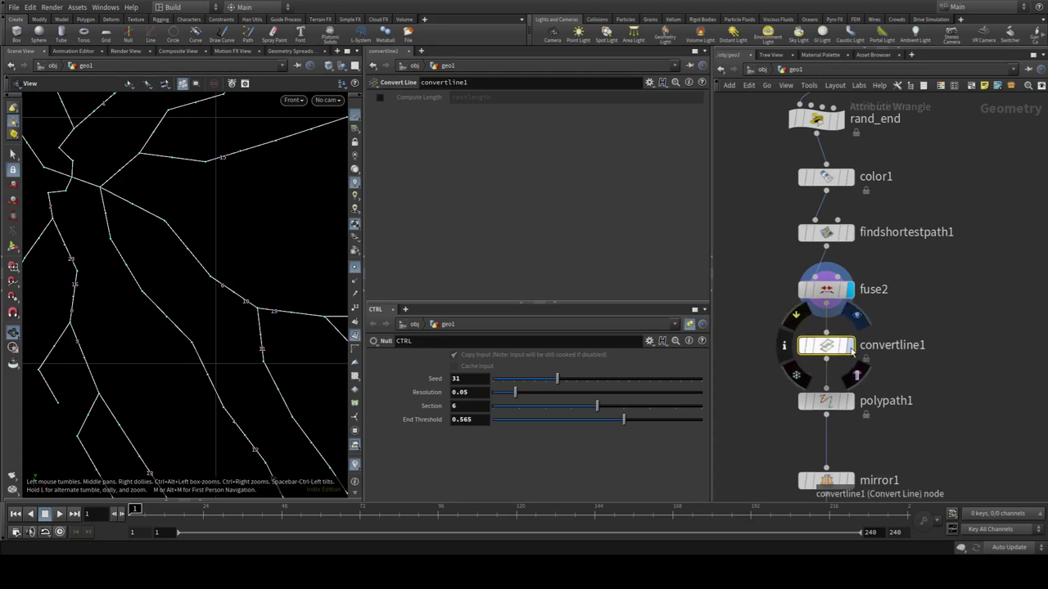
{"action": "left_click", "coordinate": [851, 345]}
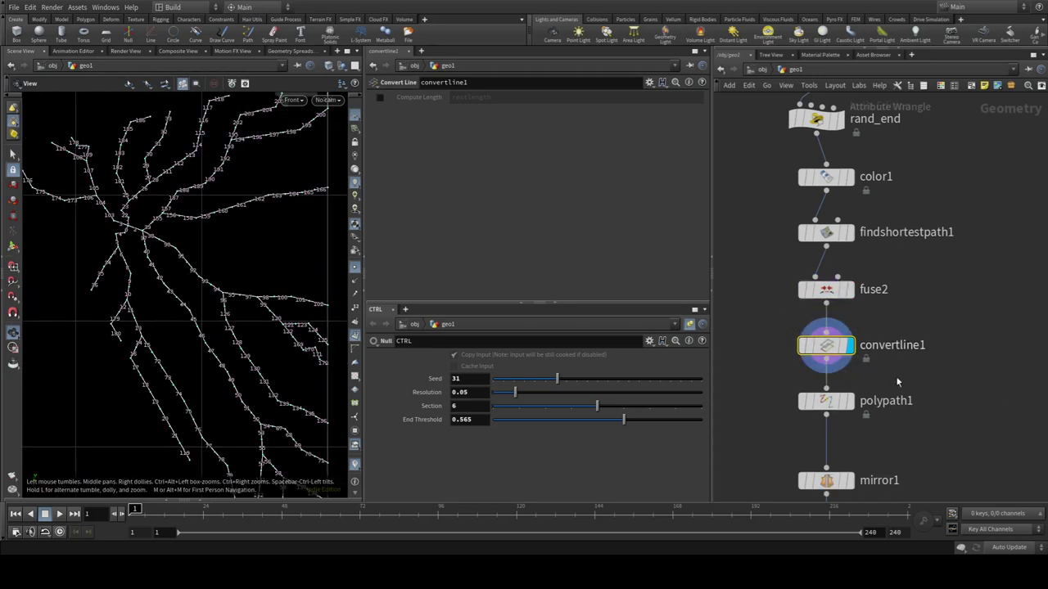
{"action": "left_click", "coordinate": [851, 401]}
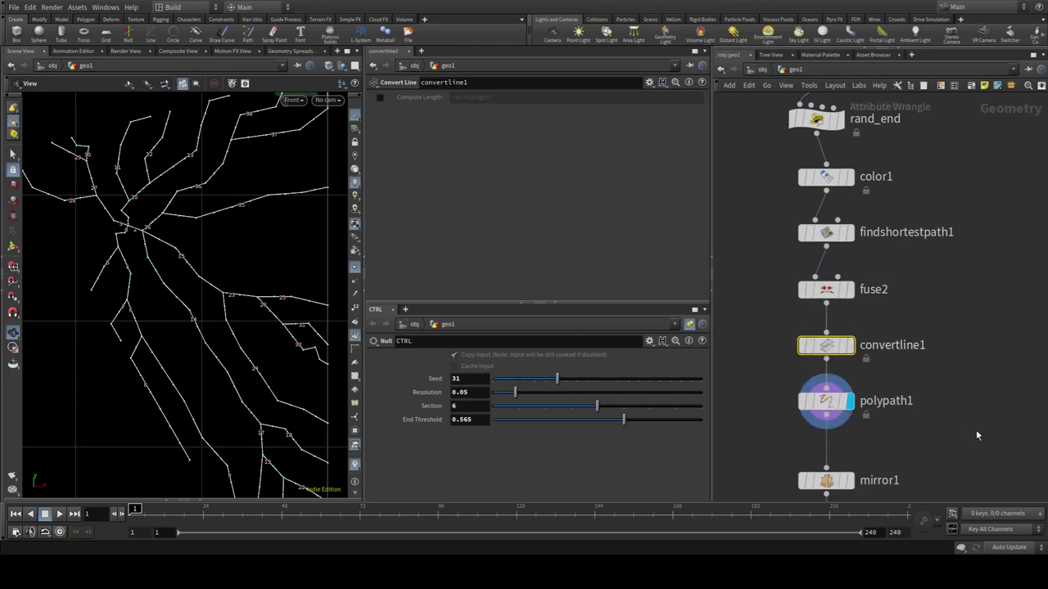
Insert fuse3 (Snap Distance 0.001) between polypath1 and mirror1
{"action": "middle_click_drag", "start_coordinate": [779, 488], "coordinate": [797, 351]}
{"action": "key", "text": "Tab"}
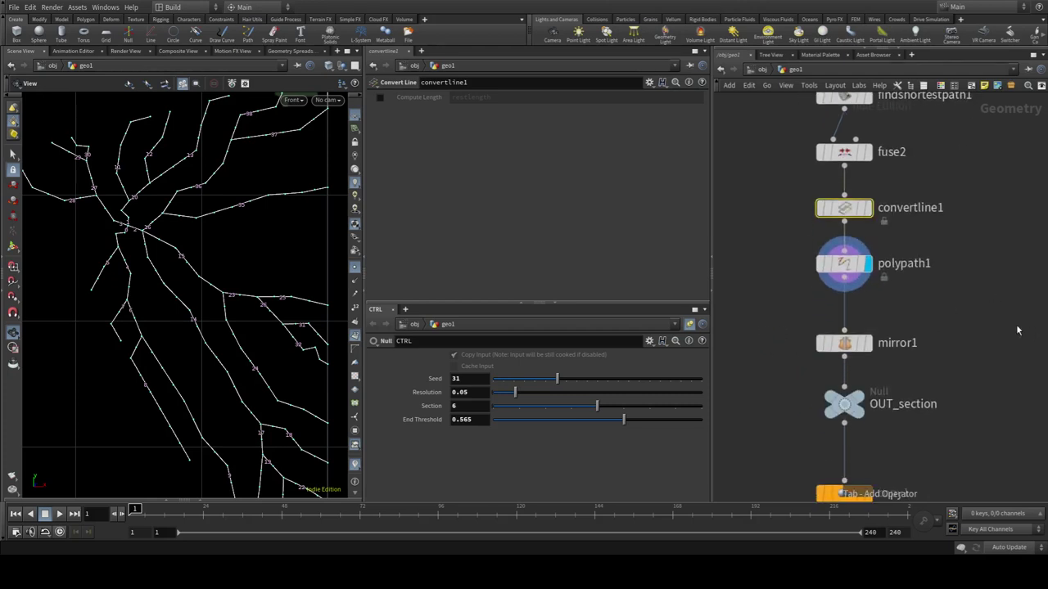
{"action": "type", "text": "fuse"}
{"action": "key", "text": "Return"}
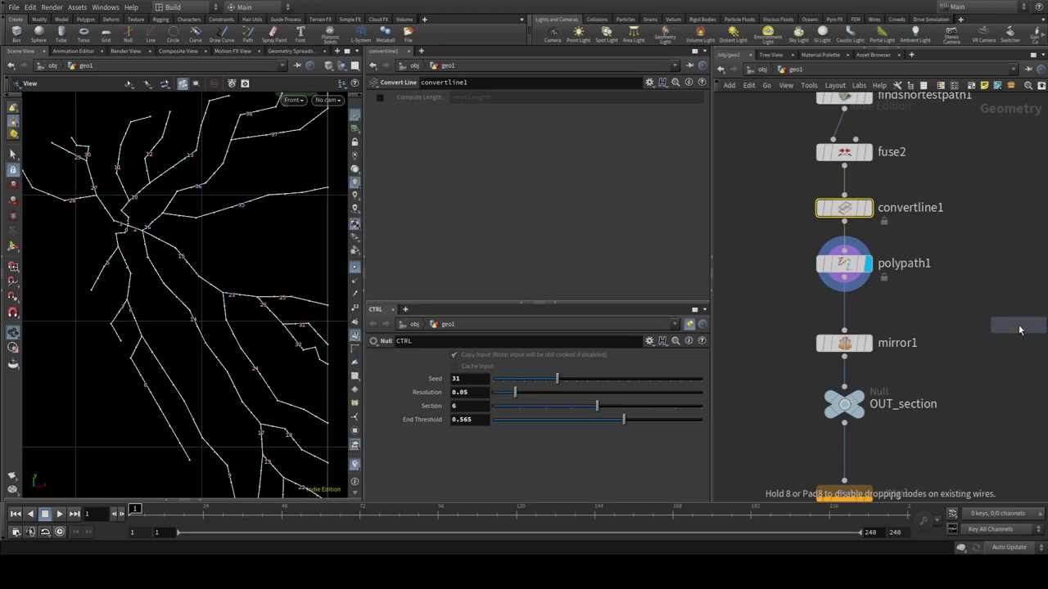
{"action": "left_click", "coordinate": [844, 306]}
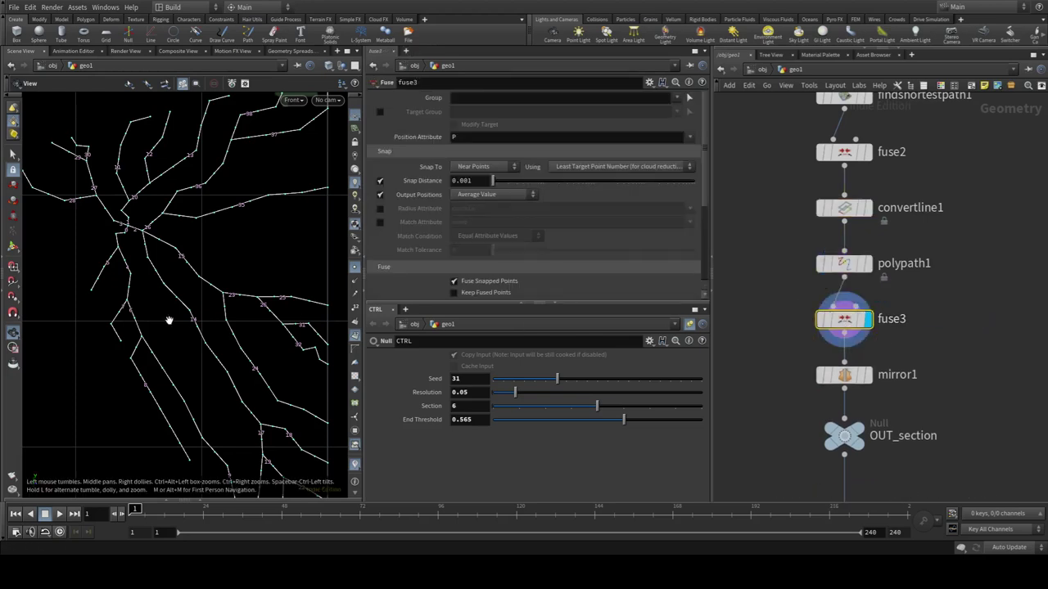
{"action": "scroll", "coordinate": [237, 294], "scroll_direction": "down", "scroll_amount": 2}
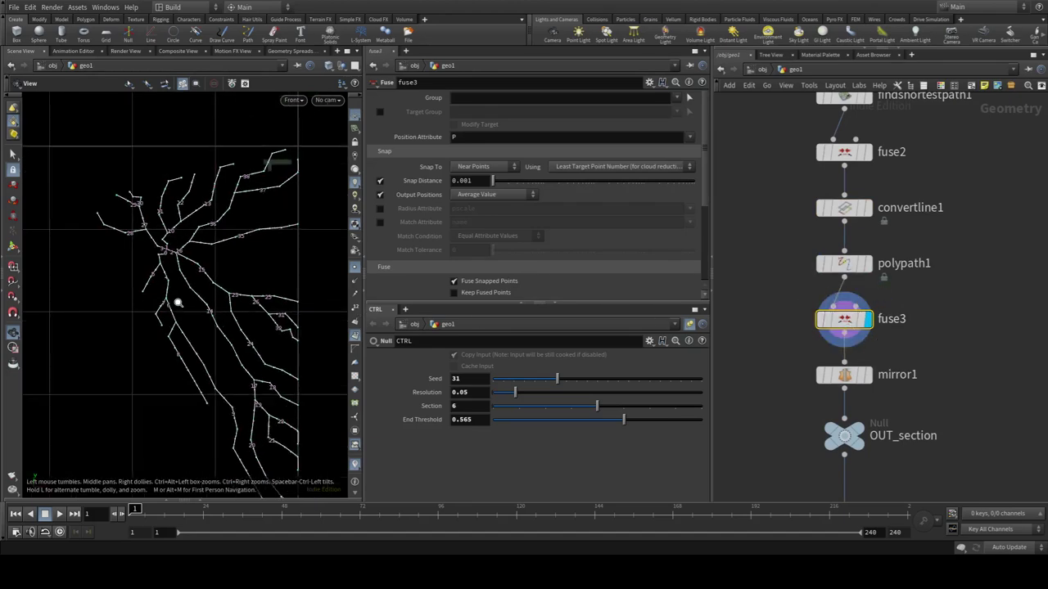
{"action": "scroll", "coordinate": [221, 296], "scroll_direction": "down", "scroll_amount": 1}
{"action": "scroll", "coordinate": [218, 296], "scroll_direction": "down", "scroll_amount": 2}
{"action": "scroll", "coordinate": [126, 278], "scroll_direction": "down", "scroll_amount": 1}
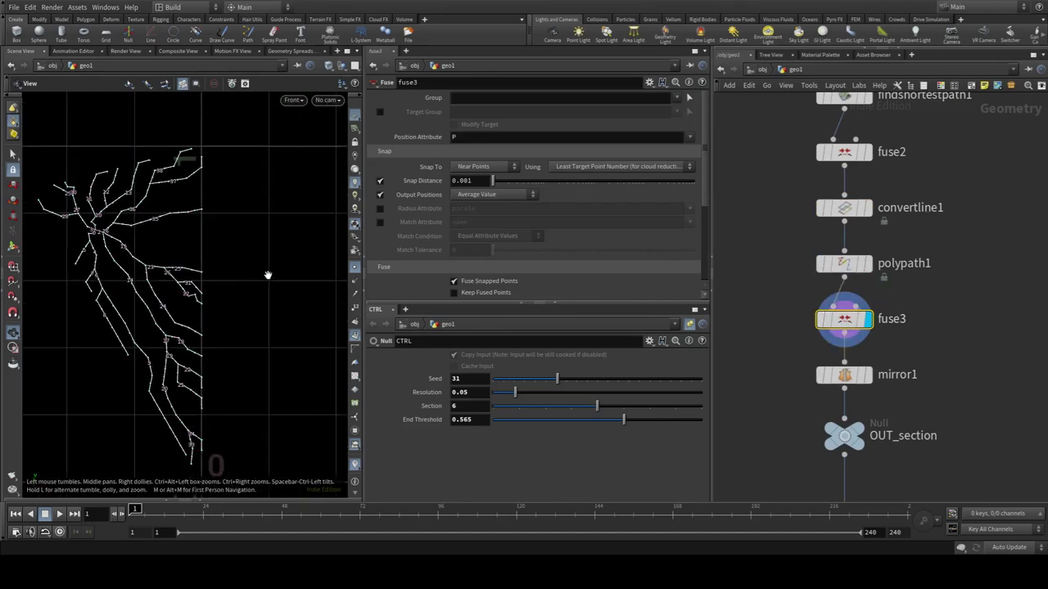
{"action": "scroll", "coordinate": [74, 228], "scroll_direction": "up", "scroll_amount": 1}
{"action": "scroll", "coordinate": [91, 236], "scroll_direction": "up", "scroll_amount": 1}
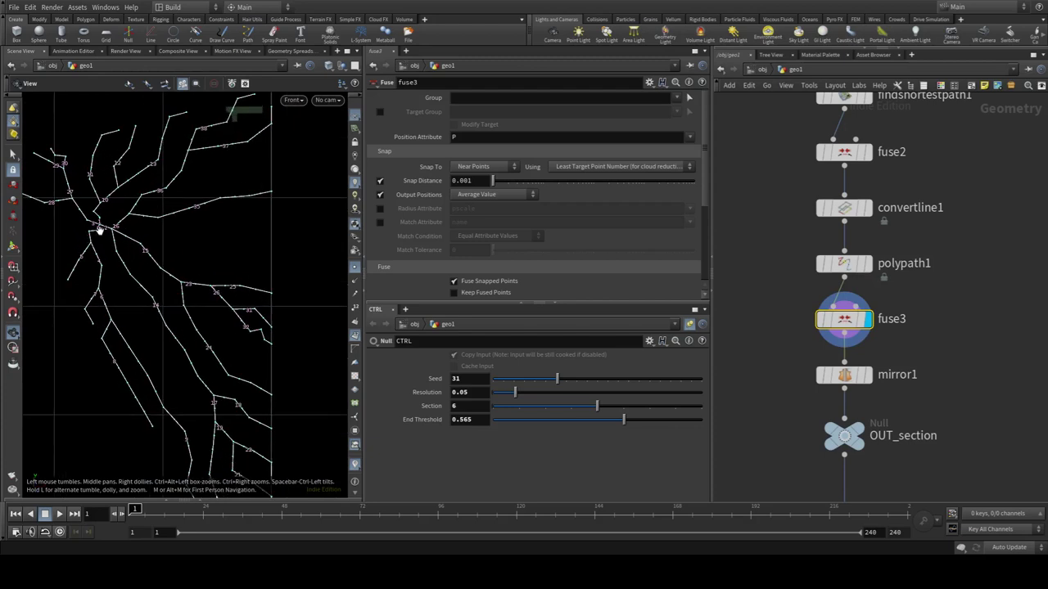
{"action": "scroll", "coordinate": [917, 384], "scroll_direction": "down", "scroll_amount": 2}
{"action": "scroll", "coordinate": [917, 384], "scroll_direction": "down", "scroll_amount": 1}
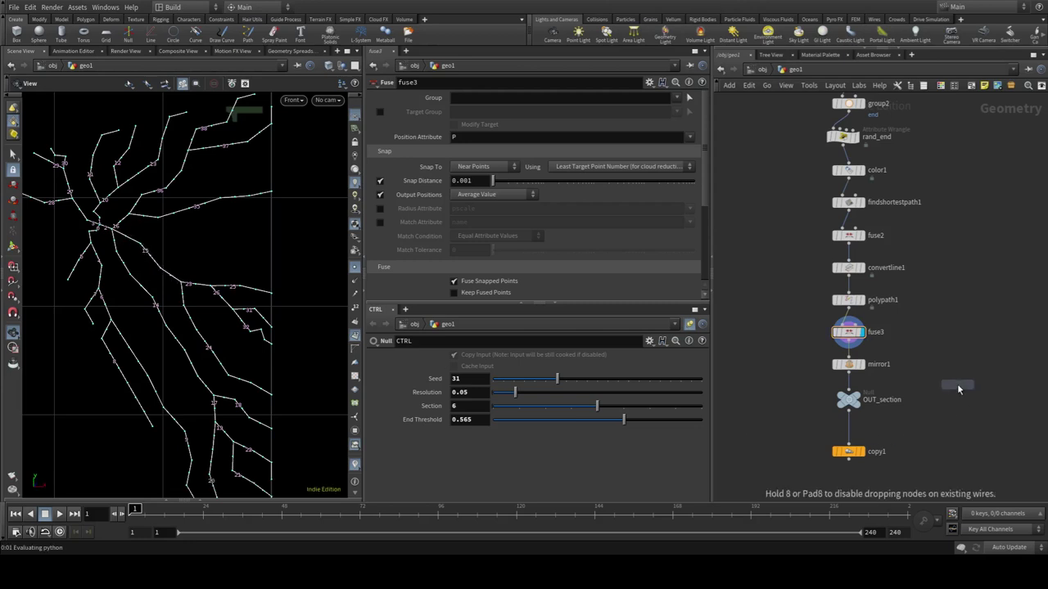
Test an Exploded View on fuse3, delete it, and begin adding a PolyExtrude node
{"action": "left_click", "coordinate": [959, 382]}
{"action": "left_click_drag", "start_coordinate": [956, 375], "coordinate": [870, 342]}
{"action": "left_click", "coordinate": [871, 342]}
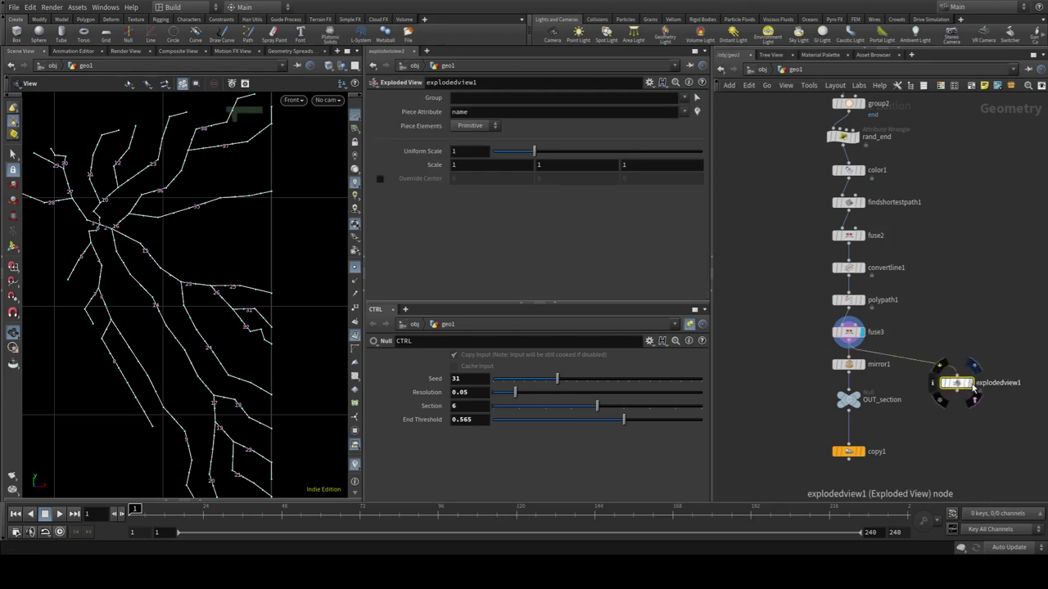
{"action": "left_click", "coordinate": [971, 382]}
{"action": "left_click_drag", "start_coordinate": [533, 151], "coordinate": [597, 151]}
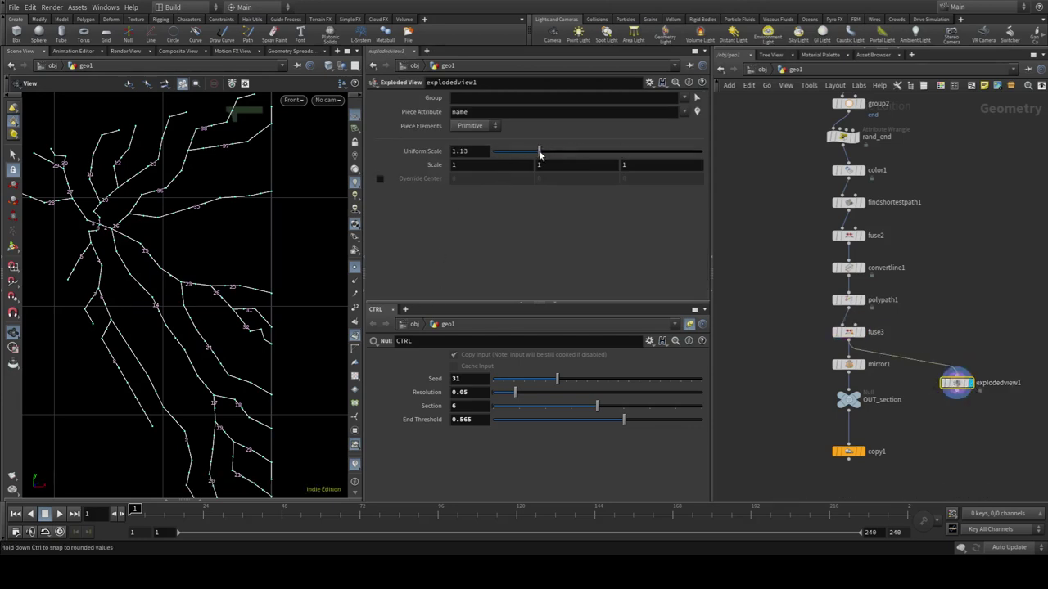
{"action": "left_click_drag", "start_coordinate": [1000, 367], "coordinate": [918, 411]}
{"action": "key", "text": "Delete"}
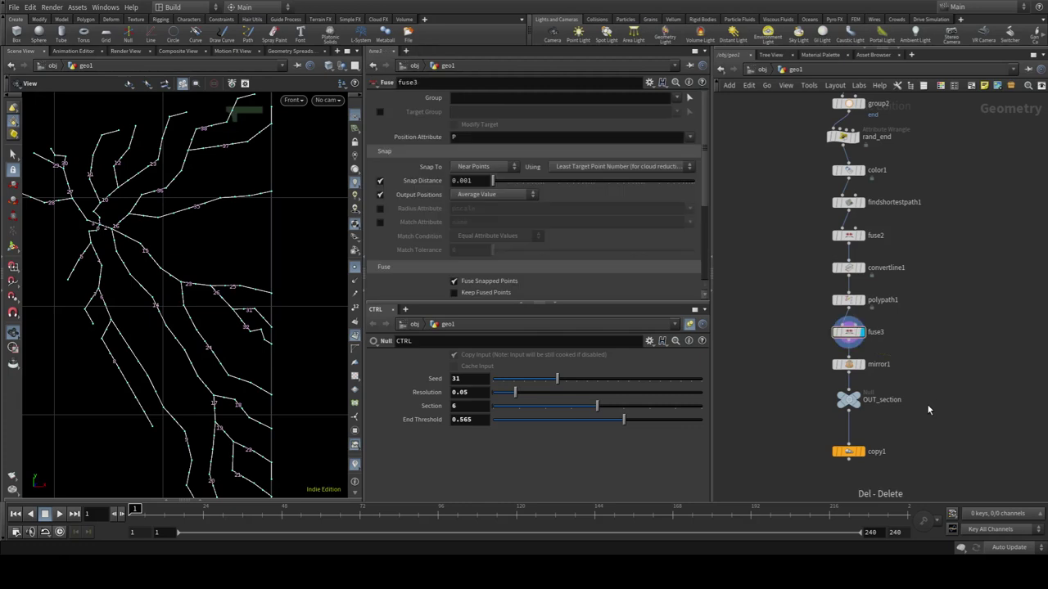
{"action": "key", "text": "Tab"}
Add a PolyExtrude node fed by findshortestpath1 and display its result
{"action": "left_click", "coordinate": [986, 362]}
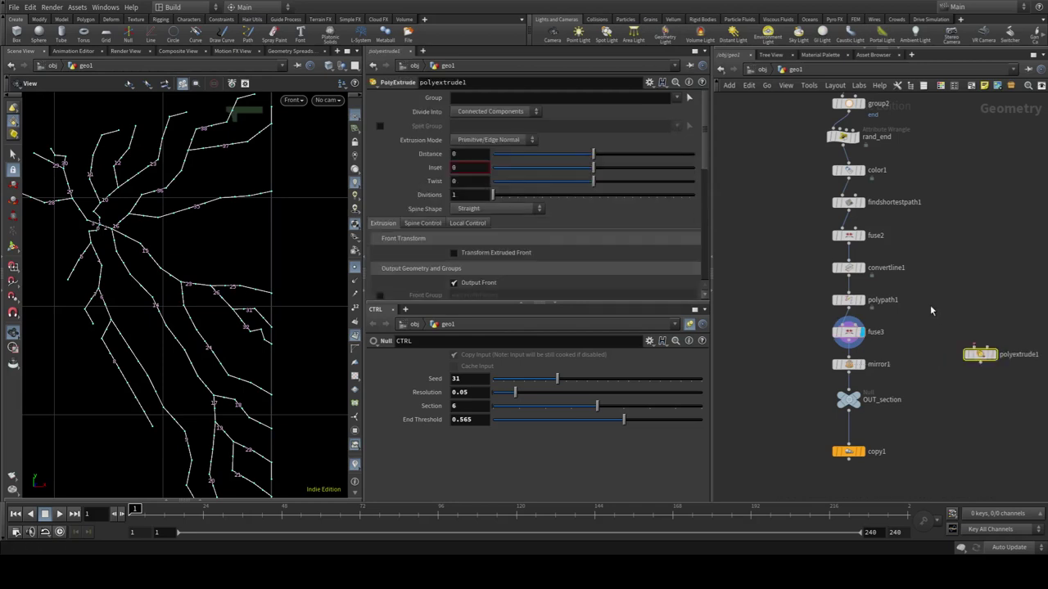
{"action": "scroll", "coordinate": [1007, 380], "scroll_direction": "up", "scroll_amount": 2}
{"action": "left_click", "coordinate": [991, 362]}
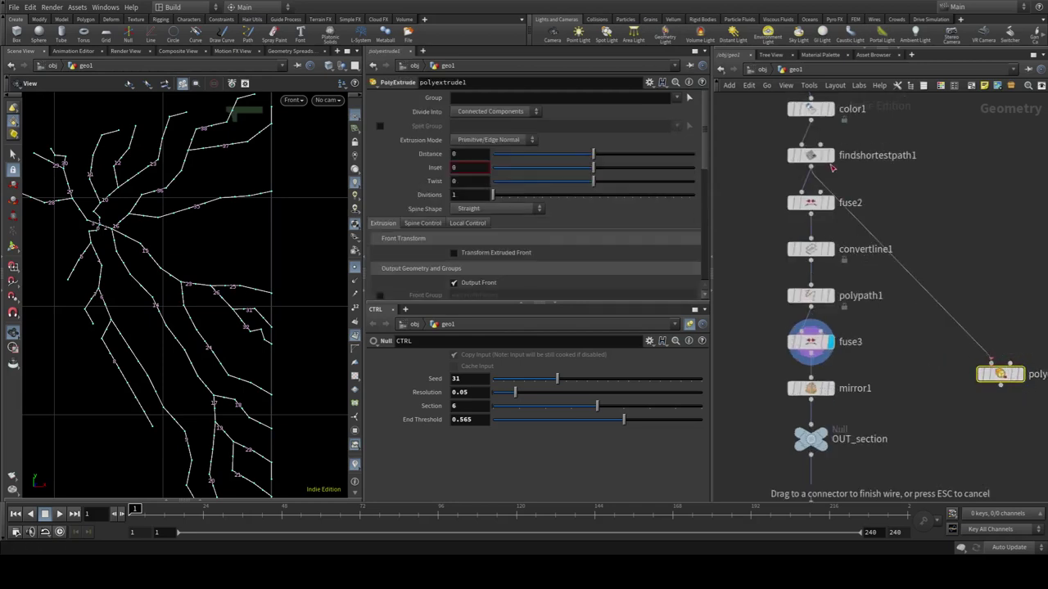
{"action": "left_click", "coordinate": [825, 169]}
{"action": "left_click", "coordinate": [1021, 375]}
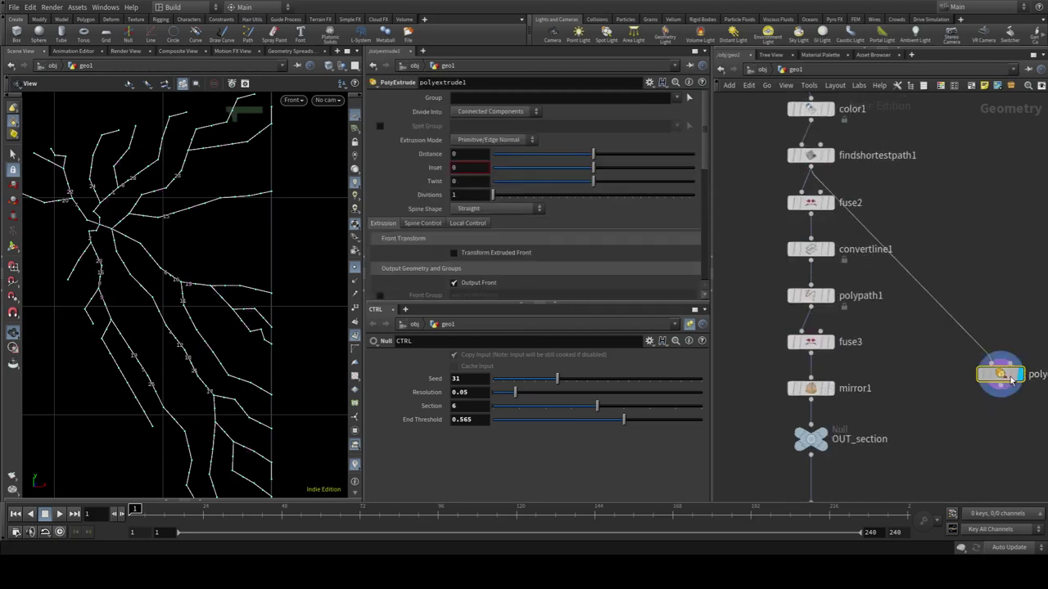
{"action": "scroll", "coordinate": [510, 199], "scroll_direction": "down", "scroll_amount": 3}
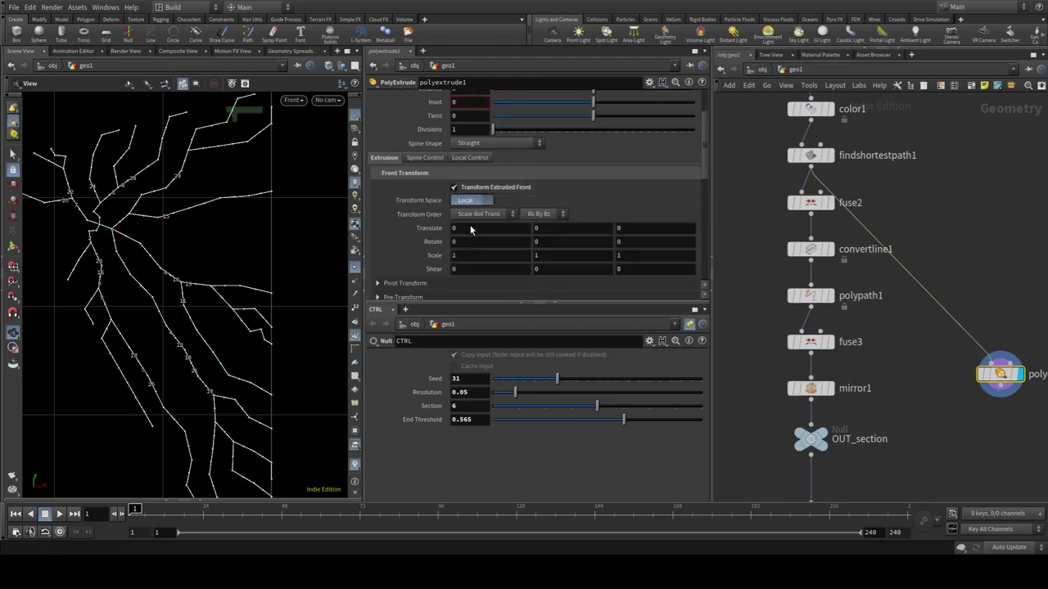
Set the extrusion transform space to Global and extrude 5 units along Z
{"action": "left_click", "coordinate": [475, 205]}
{"action": "left_click", "coordinate": [473, 201]}
{"action": "left_click", "coordinate": [654, 229]}
{"action": "type", "text": "5"}
{"action": "key", "text": "Return"}
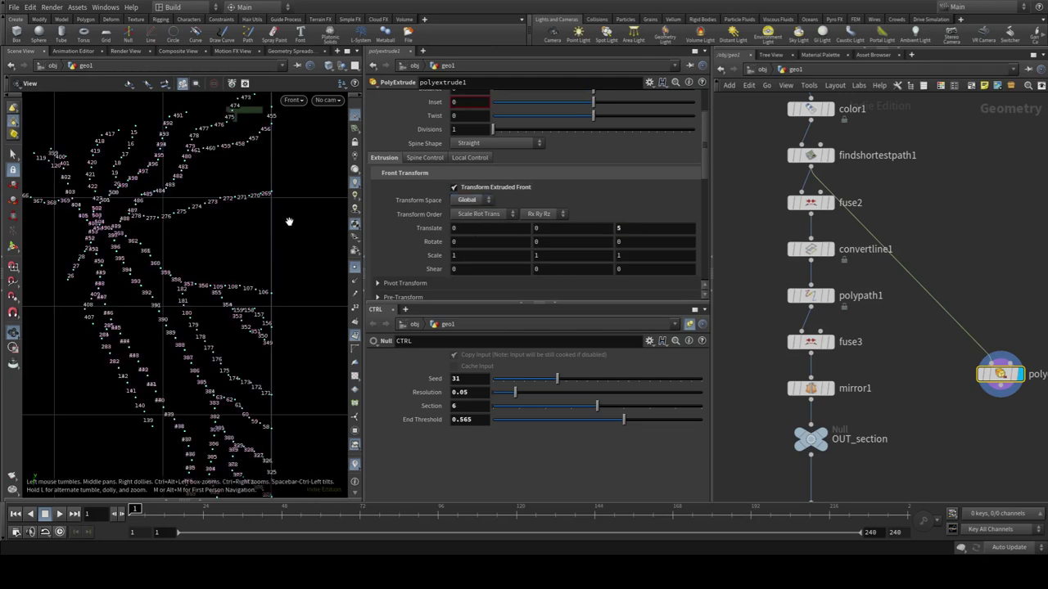
Reduce the Z extrusion to 1 and inspect the strips in perspective from a low angle
{"action": "key", "text": "space+1"}
{"action": "scroll", "coordinate": [215, 295], "scroll_direction": "up", "scroll_amount": 2}
{"action": "scroll", "coordinate": [215, 298], "scroll_direction": "up", "scroll_amount": 2}
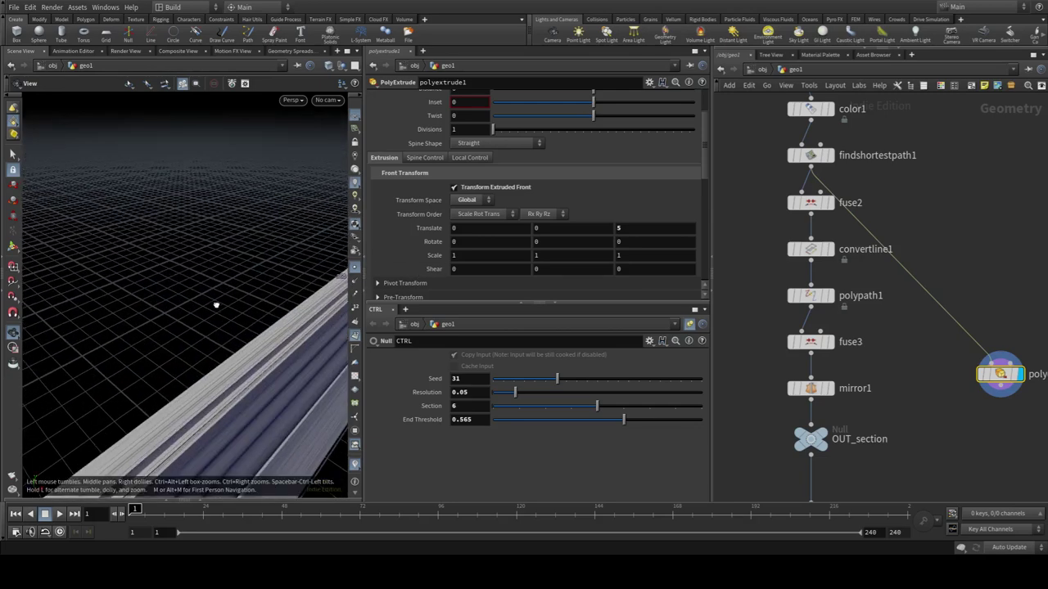
{"action": "scroll", "coordinate": [211, 279], "scroll_direction": "up", "scroll_amount": 2}
{"action": "mouse_move", "coordinate": [212, 278]}
{"action": "left_mouse_down"}
{"action": "mouse_move", "coordinate": [383, 241]}
{"action": "mouse_move", "coordinate": [267, 290]}
{"action": "mouse_move", "coordinate": [613, 239]}
{"action": "left_mouse_up"}
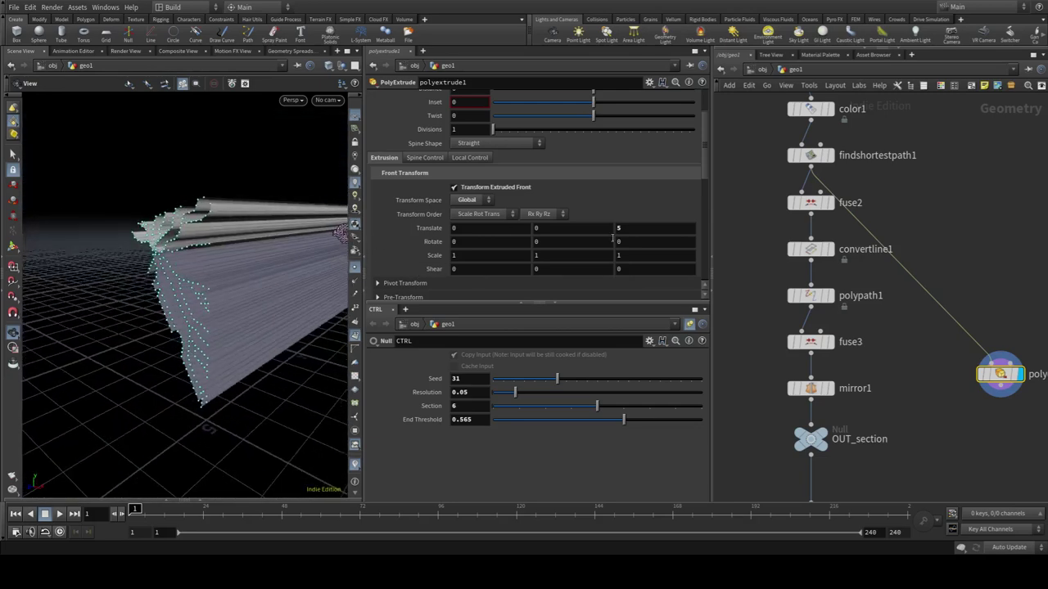
{"action": "type", "text": "1"}
{"action": "key", "text": "Return"}
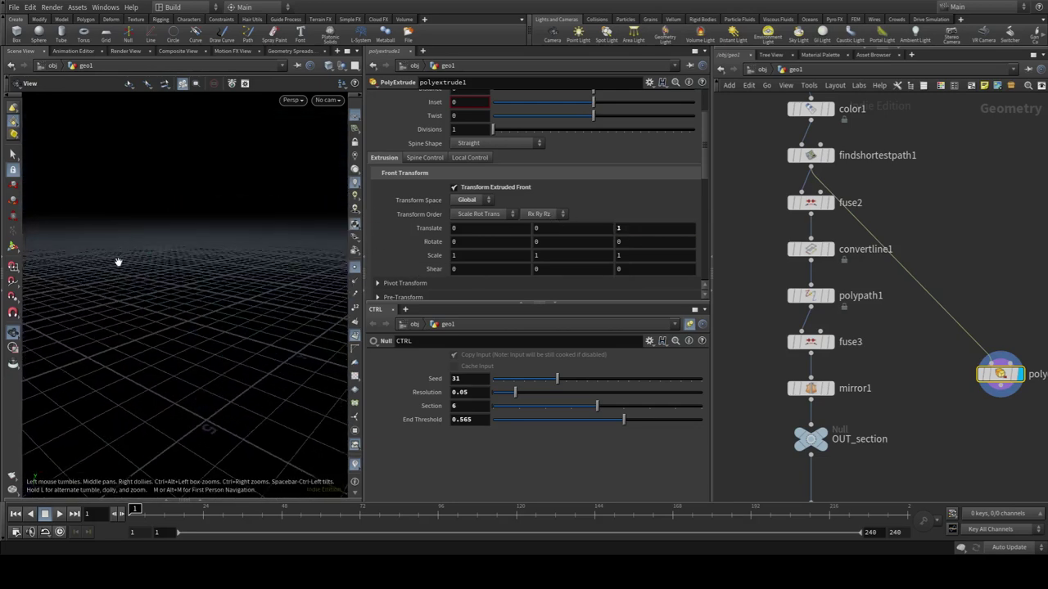
{"action": "key", "text": "f"}
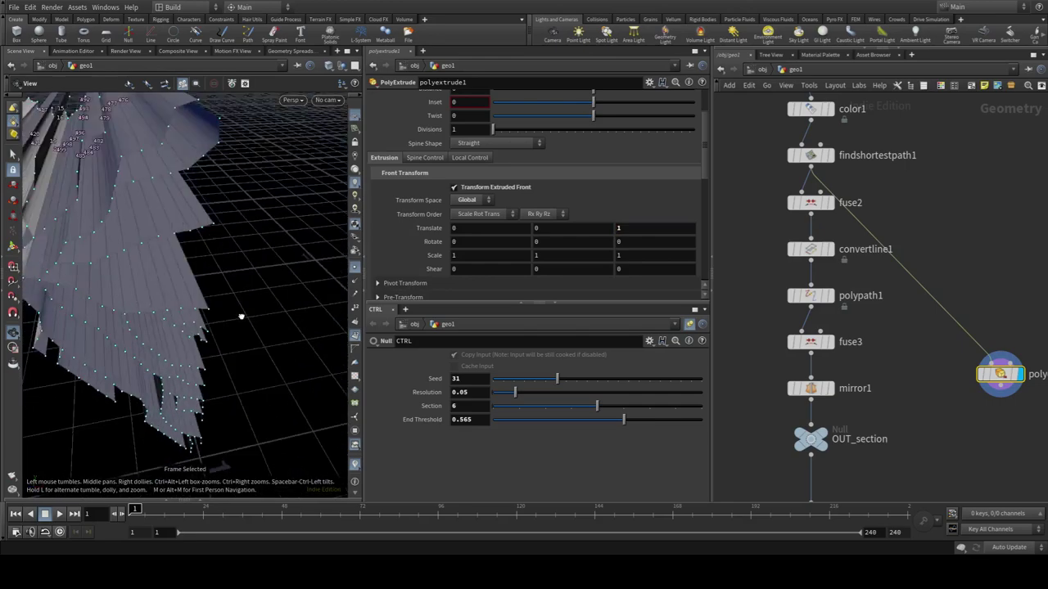
{"action": "mouse_move", "coordinate": [258, 340]}
{"action": "left_mouse_down"}
{"action": "mouse_move", "coordinate": [218, 300]}
{"action": "mouse_move", "coordinate": [144, 281]}
{"action": "mouse_move", "coordinate": [237, 263]}
{"action": "mouse_move", "coordinate": [203, 251]}
{"action": "mouse_move", "coordinate": [262, 270]}
{"action": "left_mouse_up"}
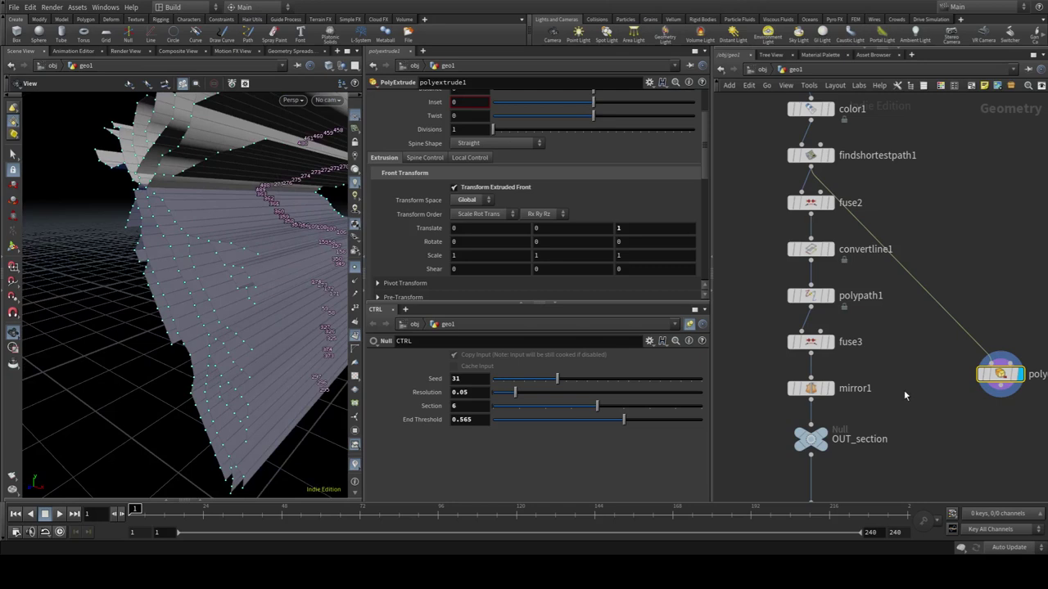
Rewire polyextrude1 to take fuse3, then delete the extrusion node
{"action": "left_click_drag", "start_coordinate": [990, 360], "coordinate": [810, 355]}
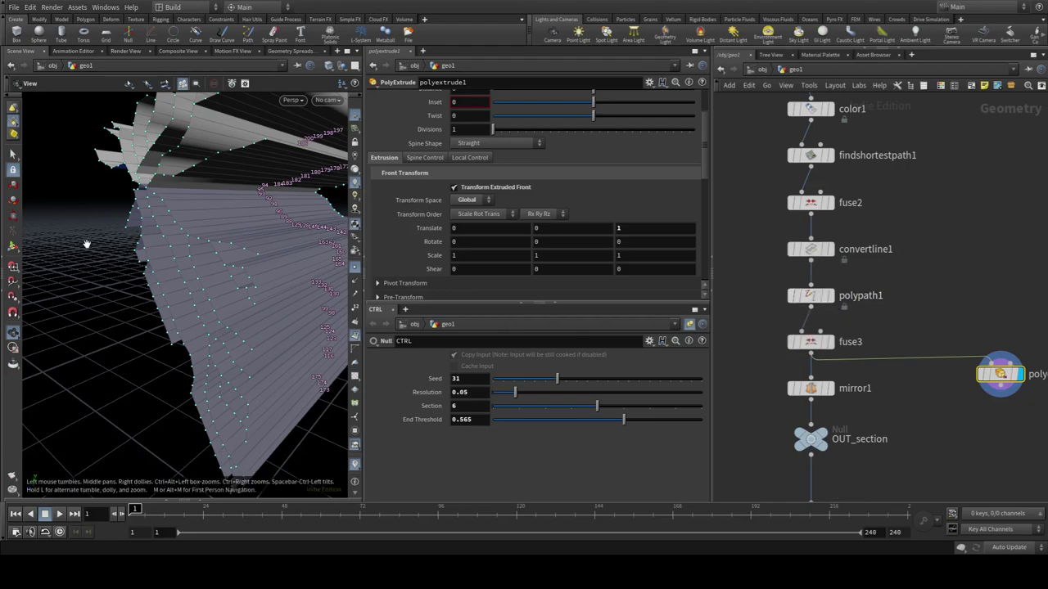
{"action": "mouse_move", "coordinate": [291, 273]}
{"action": "left_mouse_down"}
{"action": "mouse_move", "coordinate": [207, 282]}
{"action": "mouse_move", "coordinate": [103, 255]}
{"action": "mouse_move", "coordinate": [158, 250]}
{"action": "mouse_move", "coordinate": [218, 276]}
{"action": "mouse_move", "coordinate": [143, 299]}
{"action": "mouse_move", "coordinate": [107, 291]}
{"action": "mouse_move", "coordinate": [96, 338]}
{"action": "left_mouse_up"}
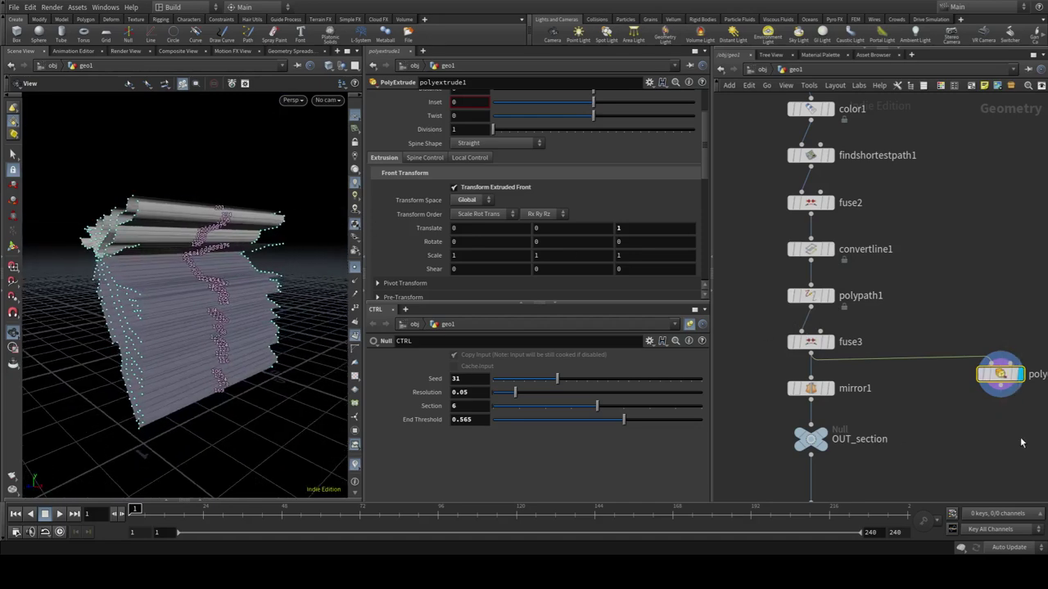
{"action": "key", "text": "Delete"}
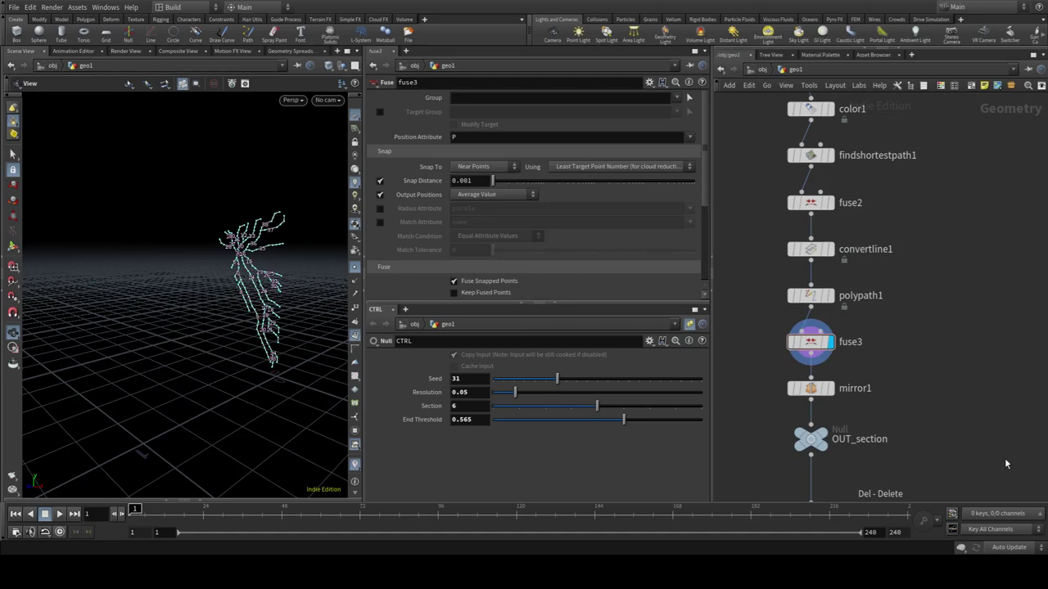
Display mirror1 and zoom in on the upper-left curves in the front orthographic view
{"action": "left_click", "coordinate": [831, 388]}
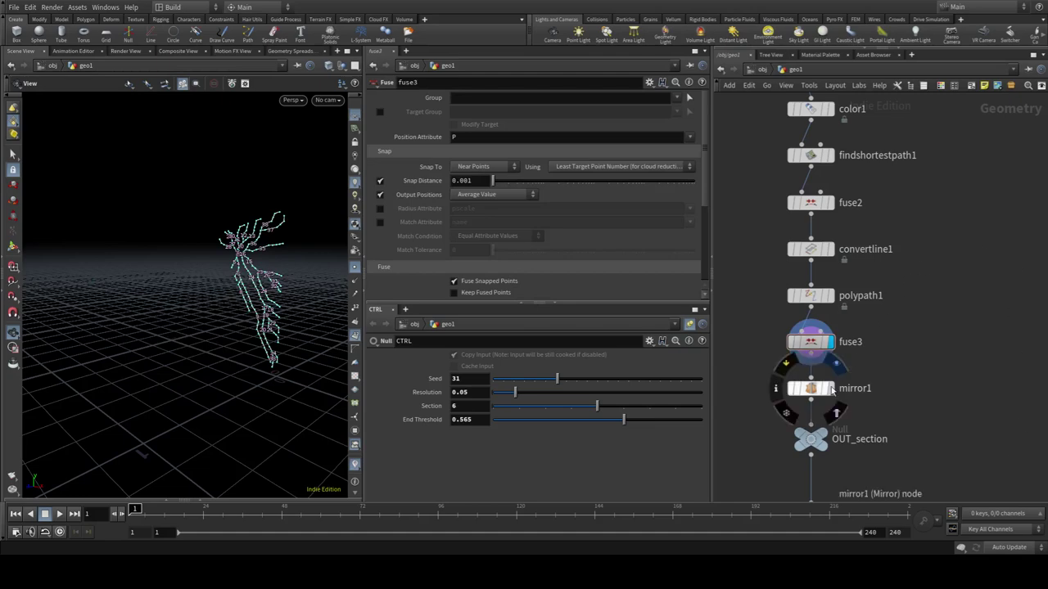
{"action": "left_click_drag", "start_coordinate": [211, 275], "coordinate": [203, 278]}
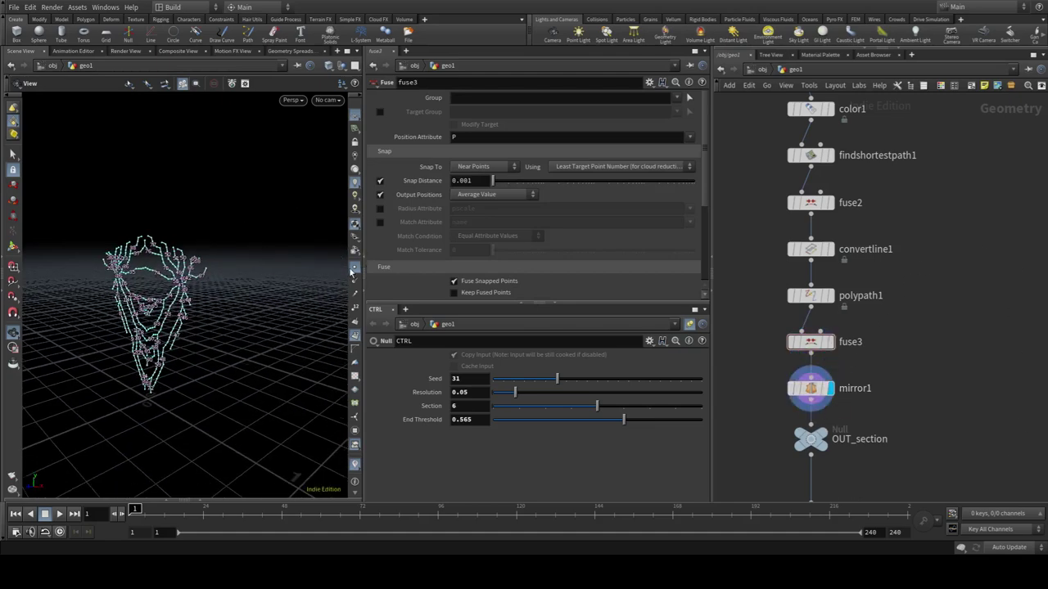
{"action": "left_click_drag", "start_coordinate": [29, 298], "coordinate": [178, 302]}
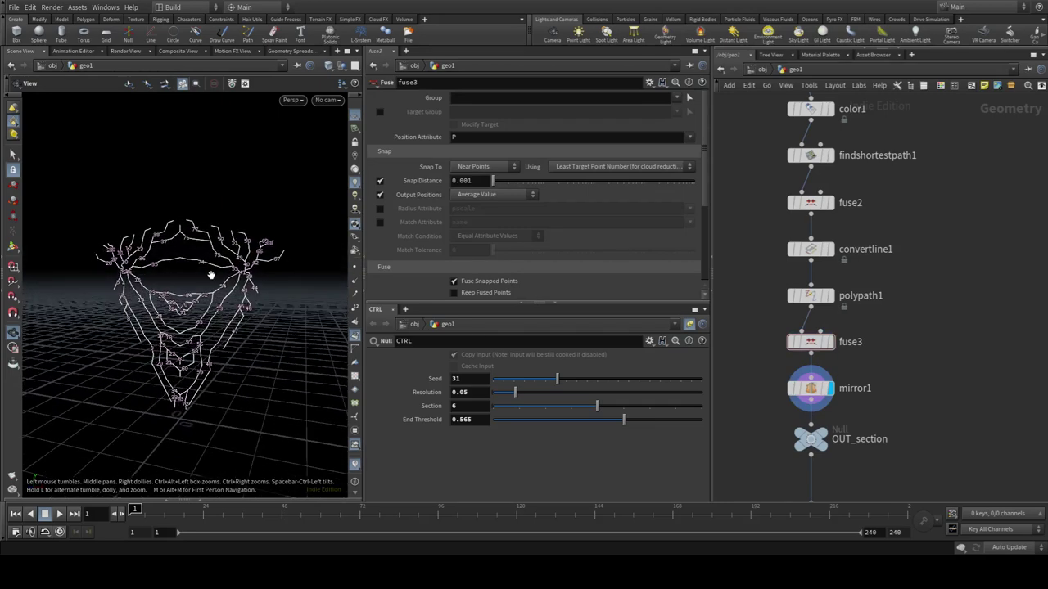
{"action": "key", "text": "space+3"}
{"action": "scroll", "coordinate": [197, 284], "scroll_direction": "down", "scroll_amount": 3}
{"action": "middle_click_drag", "start_coordinate": [122, 303], "coordinate": [152, 297]}
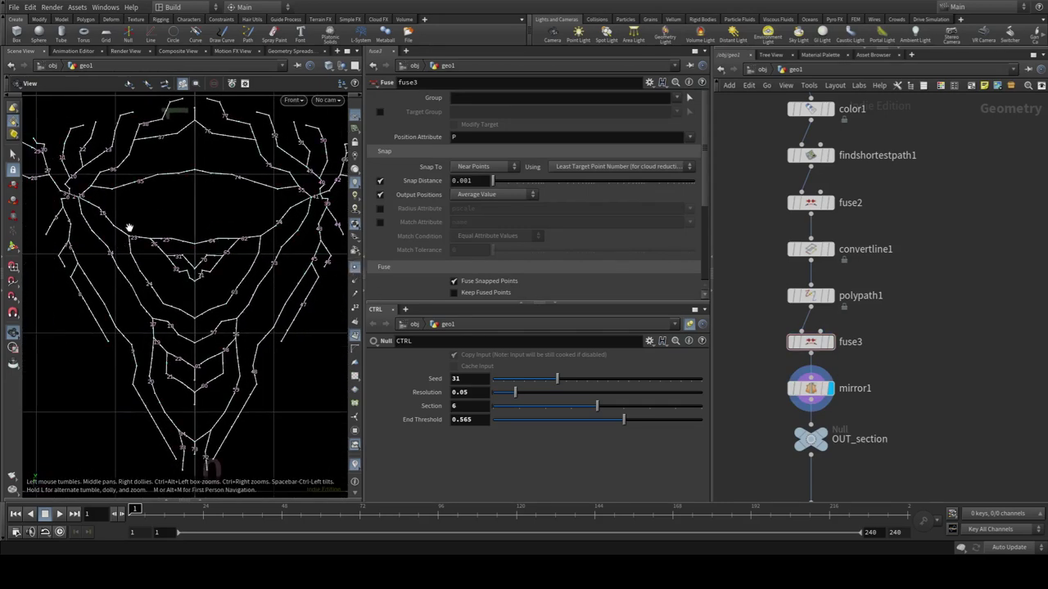
{"action": "scroll", "coordinate": [128, 228], "scroll_direction": "up", "scroll_amount": 2}
{"action": "scroll", "coordinate": [155, 235], "scroll_direction": "up", "scroll_amount": 2}
{"action": "middle_click_drag", "start_coordinate": [159, 311], "coordinate": [191, 304]}
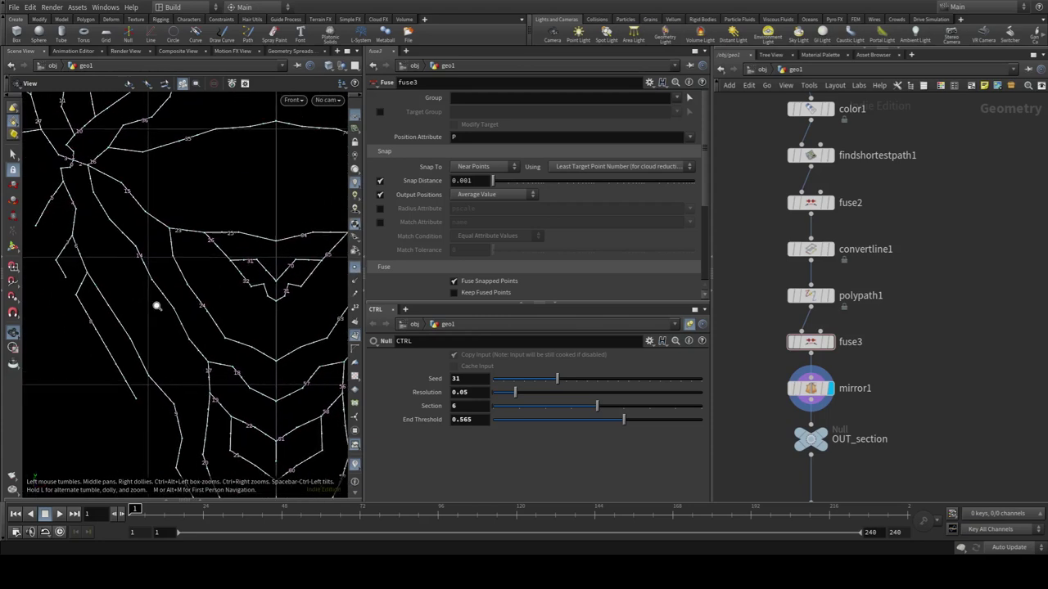
{"action": "scroll", "coordinate": [157, 306], "scroll_direction": "up", "scroll_amount": 2}
{"action": "scroll", "coordinate": [182, 303], "scroll_direction": "up", "scroll_amount": 1}
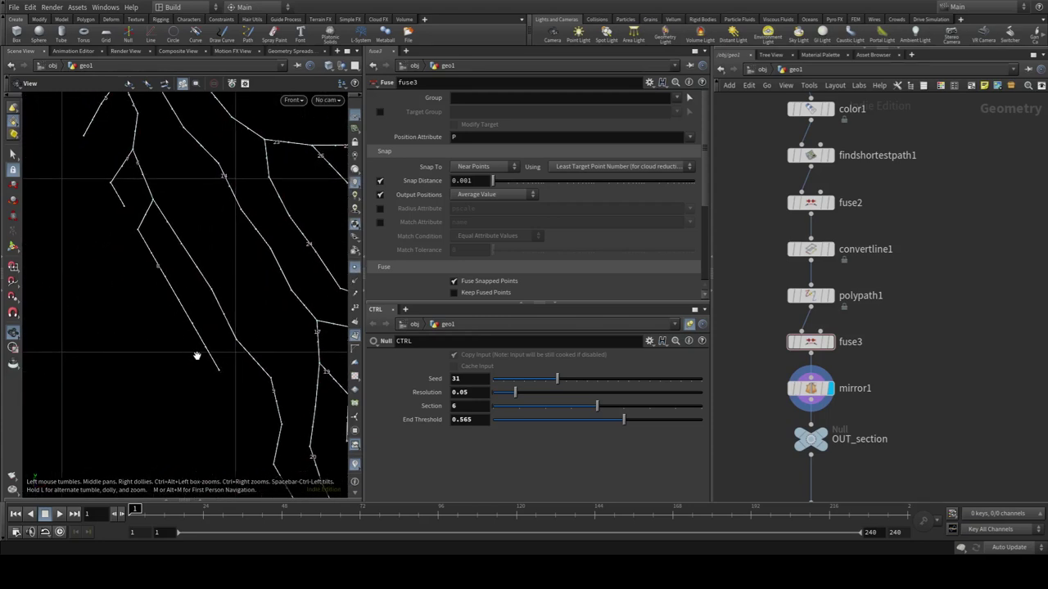
{"action": "scroll", "coordinate": [208, 364], "scroll_direction": "up", "scroll_amount": 2}
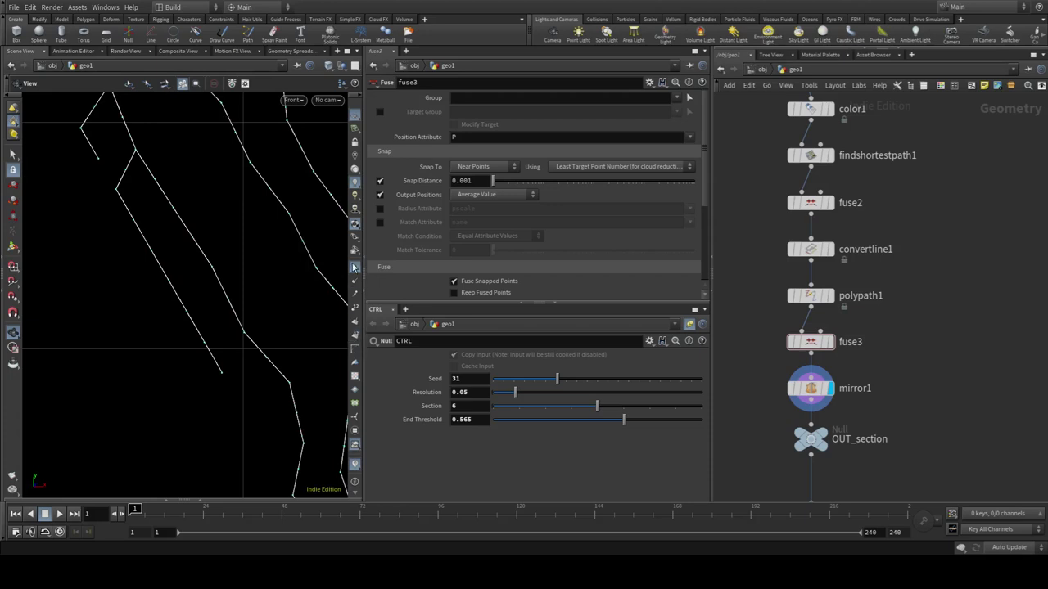
{"action": "scroll", "coordinate": [355, 246], "scroll_direction": "down", "scroll_amount": 2}
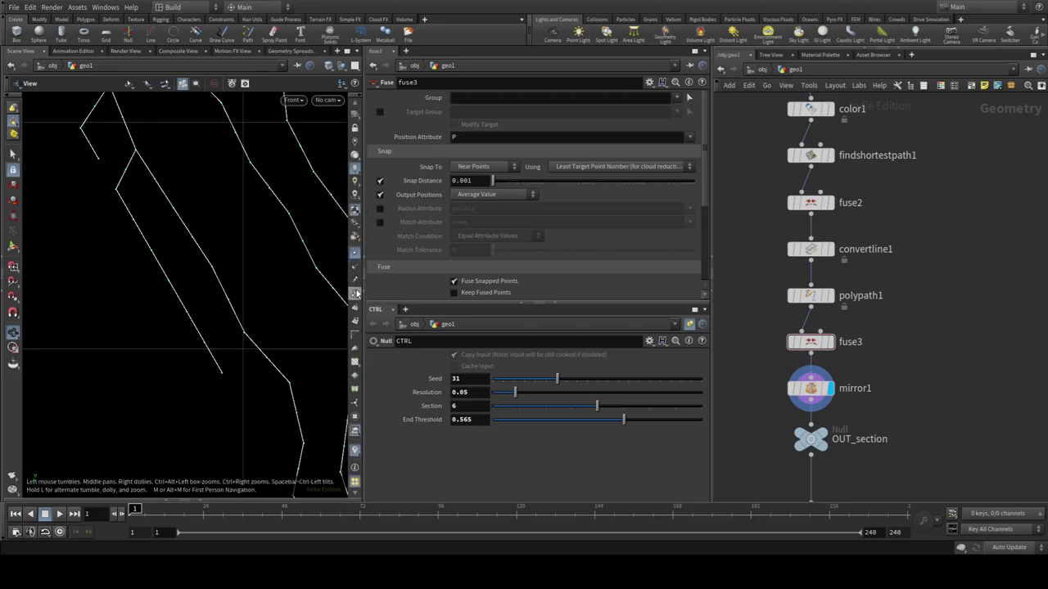
Turn on point numbers along the mirrored curves
{"action": "left_click", "coordinate": [356, 293]}
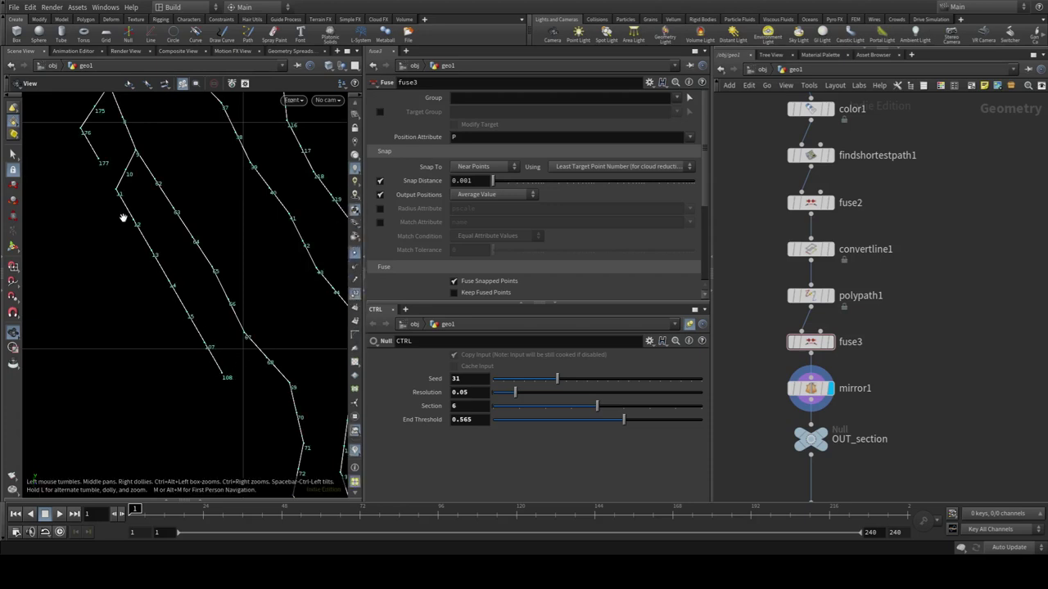
{"action": "scroll", "coordinate": [200, 338], "scroll_direction": "down", "scroll_amount": 2}
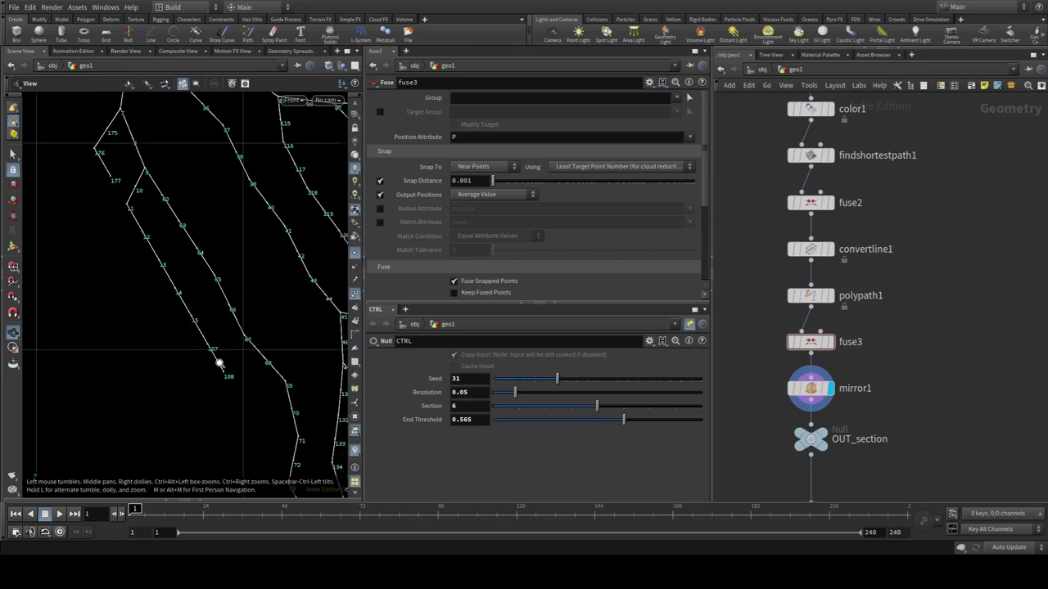
{"action": "scroll", "coordinate": [215, 360], "scroll_direction": "down", "scroll_amount": 2}
{"action": "scroll", "coordinate": [209, 352], "scroll_direction": "up", "scroll_amount": 1}
{"action": "scroll", "coordinate": [205, 348], "scroll_direction": "up", "scroll_amount": 1}
{"action": "scroll", "coordinate": [199, 351], "scroll_direction": "down", "scroll_amount": 2}
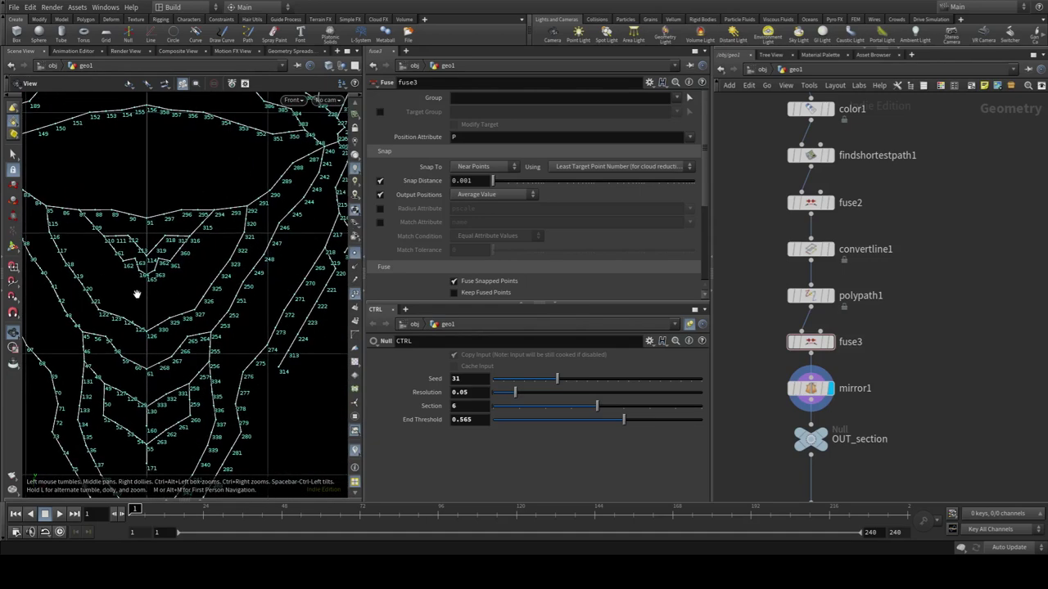
{"action": "scroll", "coordinate": [140, 300], "scroll_direction": "down", "scroll_amount": 2}
{"action": "scroll", "coordinate": [156, 307], "scroll_direction": "down", "scroll_amount": 2}
{"action": "middle_click_drag", "start_coordinate": [936, 358], "coordinate": [946, 308]}
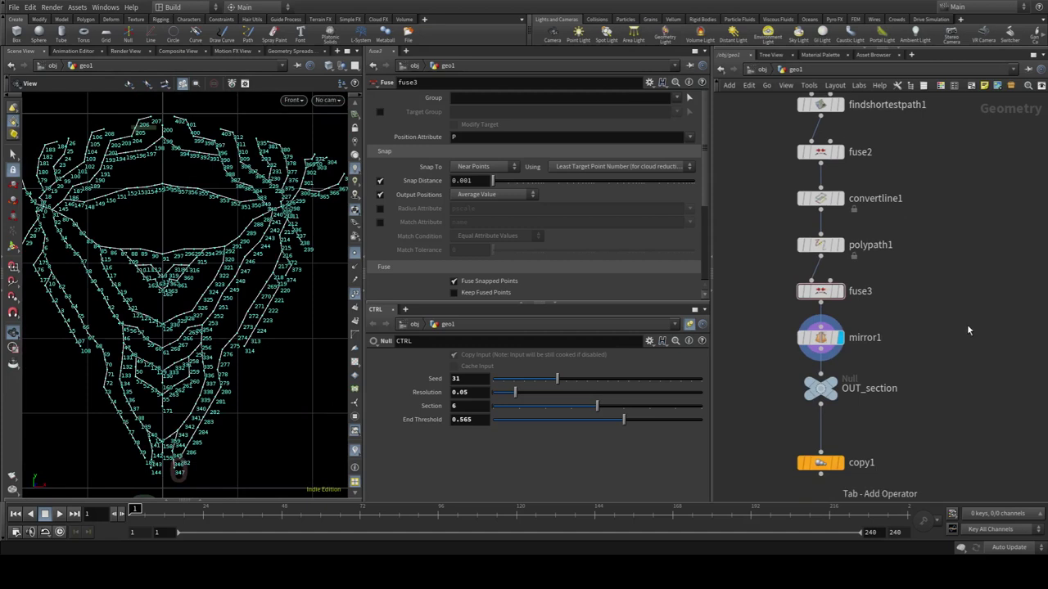
Insert a Facet node between fuse3 and mirror1 with Remove Inline Points enabled
{"action": "key", "text": "Return"}
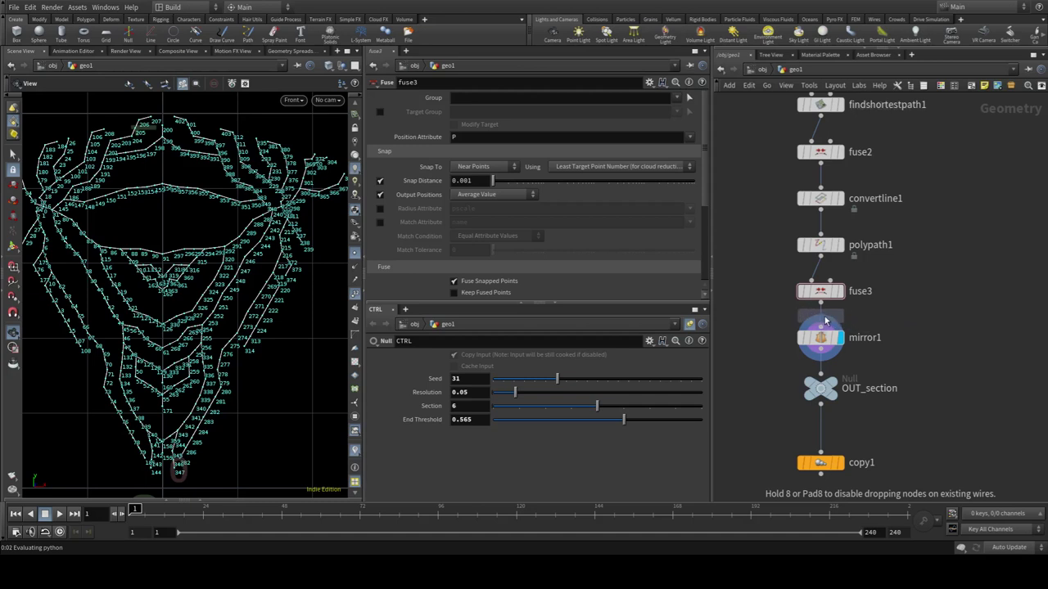
{"action": "left_click", "coordinate": [826, 324]}
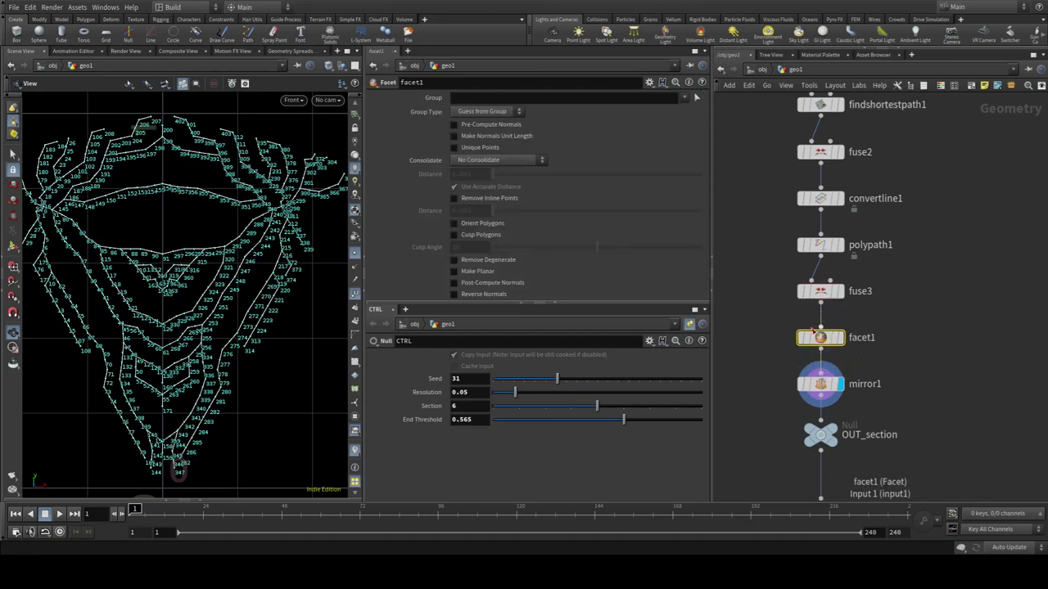
{"action": "left_click", "coordinate": [455, 199]}
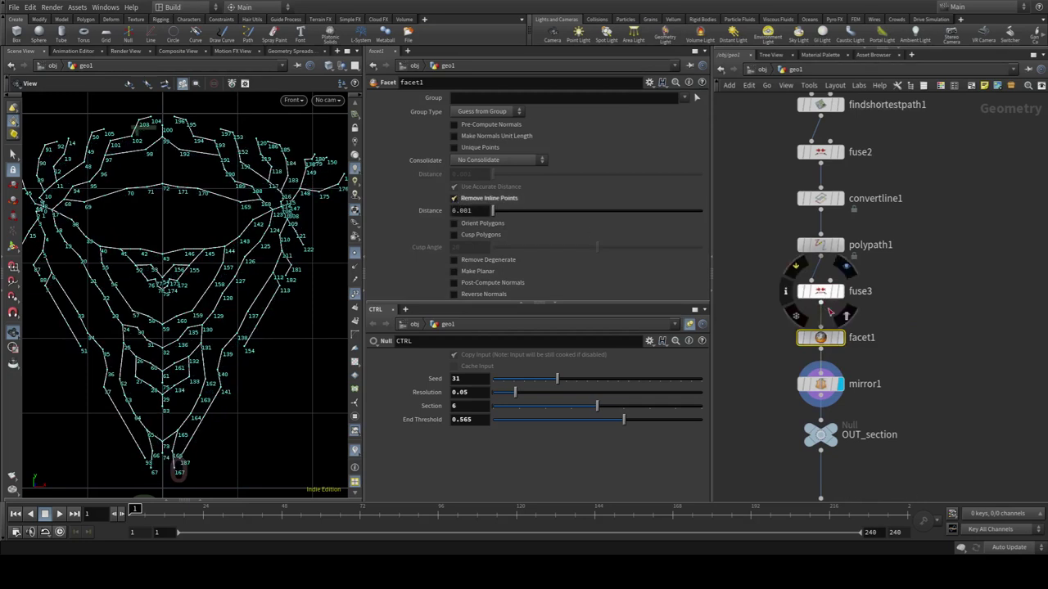
Hide point numbers and frame the simplified wireframe in the front view
{"action": "key", "text": "h"}
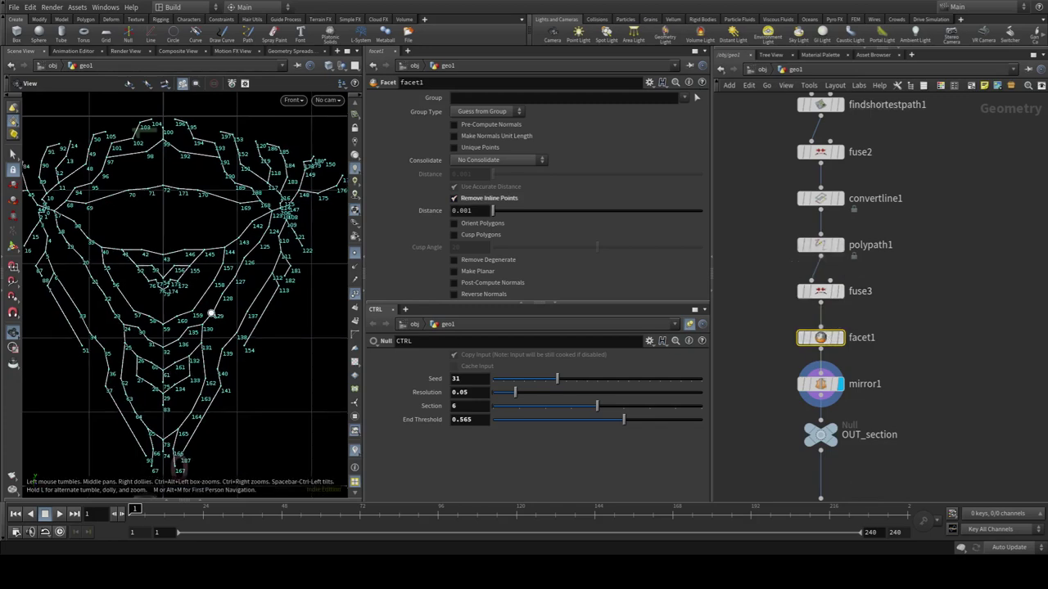
{"action": "left_click", "coordinate": [353, 296]}
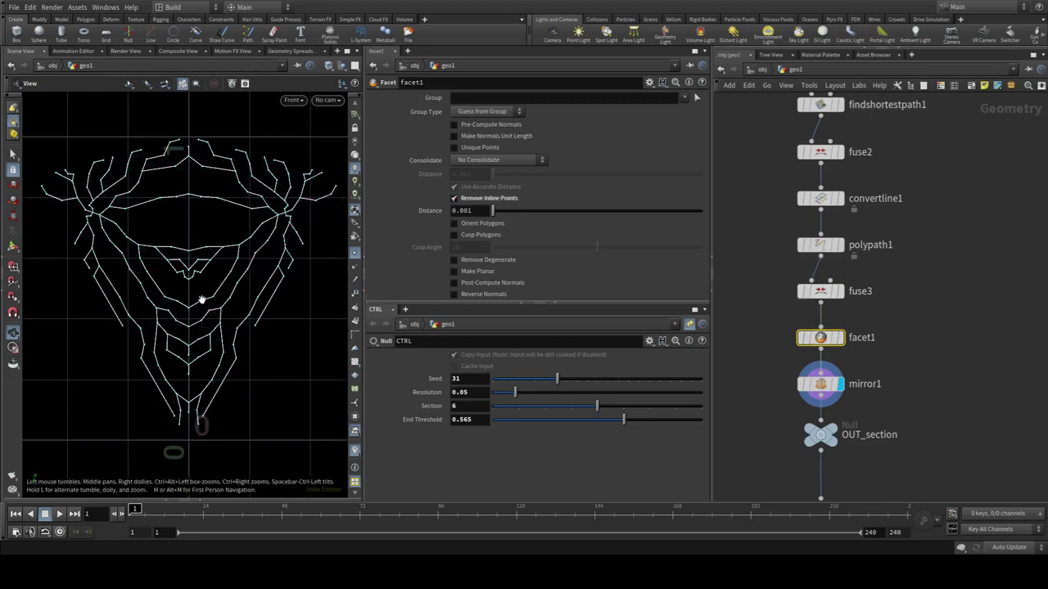
{"action": "right_click_drag", "start_coordinate": [80, 289], "coordinate": [220, 305]}
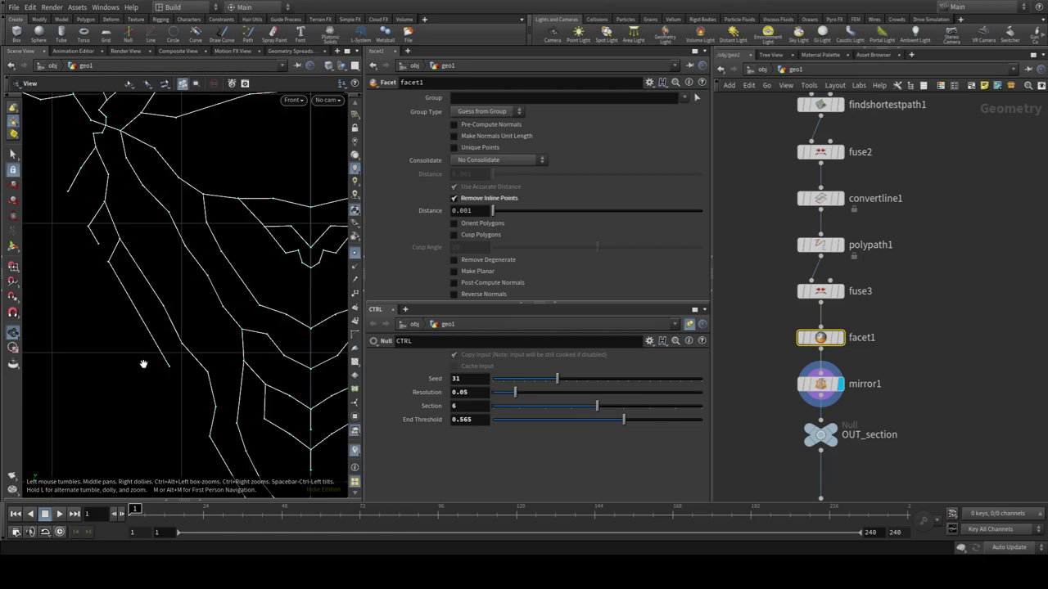
{"action": "scroll", "coordinate": [156, 291], "scroll_direction": "down", "scroll_amount": 1}
{"action": "scroll", "coordinate": [156, 291], "scroll_direction": "down", "scroll_amount": 3}
{"action": "key", "text": "ctrl+v"}
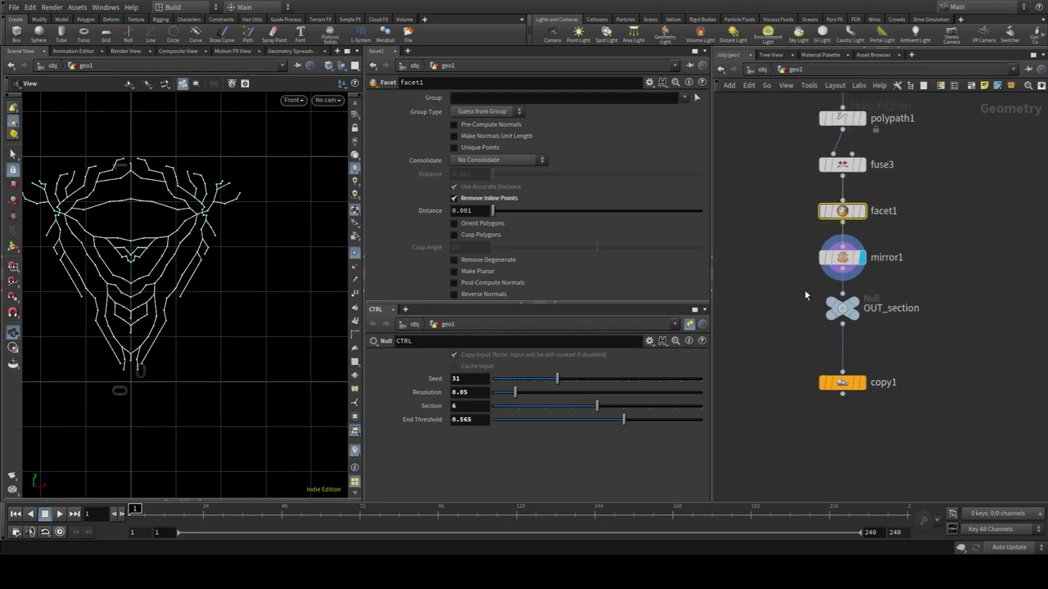
Move OUT_section and copy1 down and display copy1's six-fold radial copies
{"action": "left_click_drag", "start_coordinate": [790, 283], "coordinate": [902, 446]}
{"action": "left_click_drag", "start_coordinate": [842, 308], "coordinate": [842, 359]}
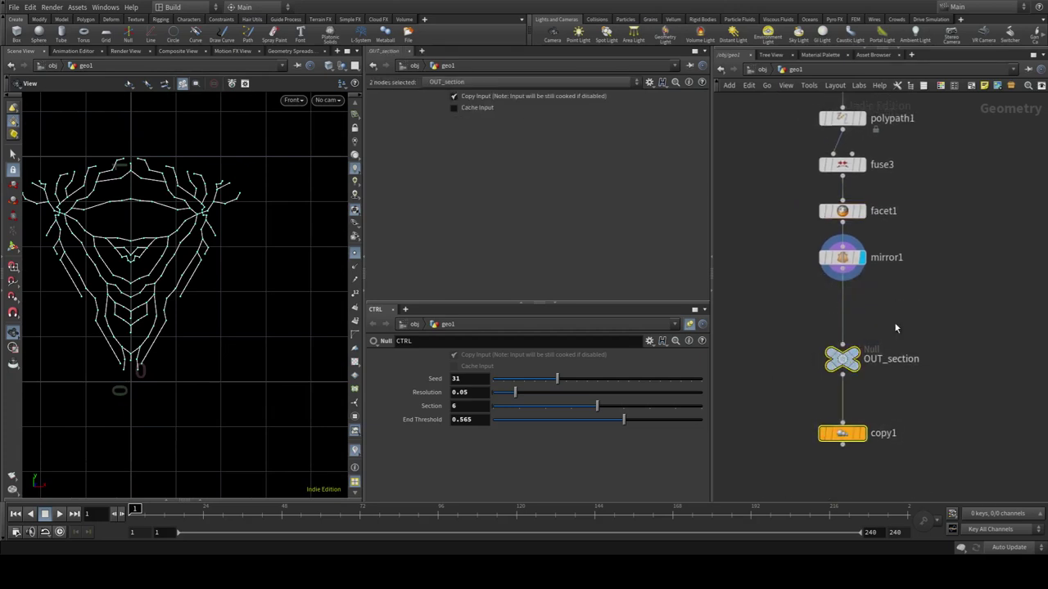
{"action": "scroll", "coordinate": [136, 306], "scroll_direction": "up", "scroll_amount": 1}
{"action": "scroll", "coordinate": [182, 281], "scroll_direction": "up", "scroll_amount": 2}
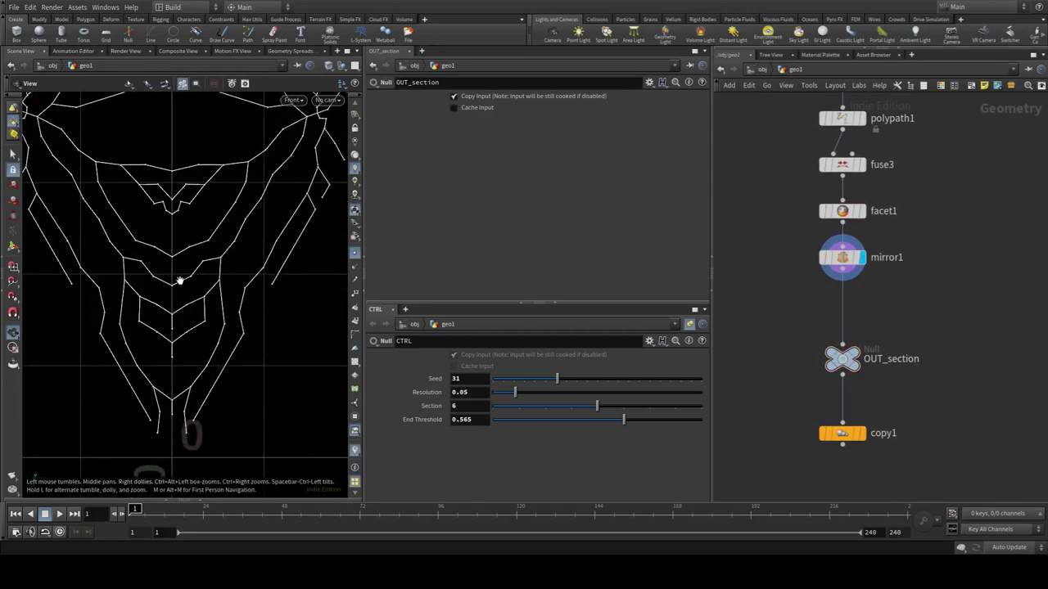
{"action": "scroll", "coordinate": [235, 347], "scroll_direction": "up", "scroll_amount": 2}
{"action": "mouse_move", "coordinate": [235, 347]}
{"action": "middle_mouse_down"}
{"action": "mouse_move", "coordinate": [221, 366]}
{"action": "mouse_move", "coordinate": [164, 374]}
{"action": "middle_mouse_up"}
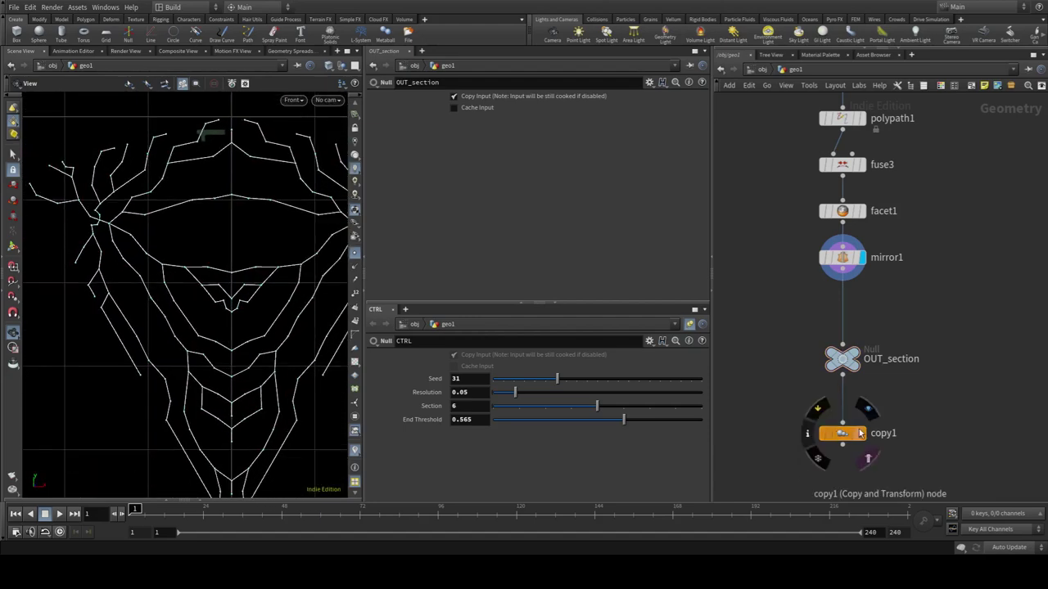
{"action": "left_click", "coordinate": [862, 434]}
{"action": "scroll", "coordinate": [164, 286], "scroll_direction": "down", "scroll_amount": 2}
{"action": "scroll", "coordinate": [140, 270], "scroll_direction": "down", "scroll_amount": 2}
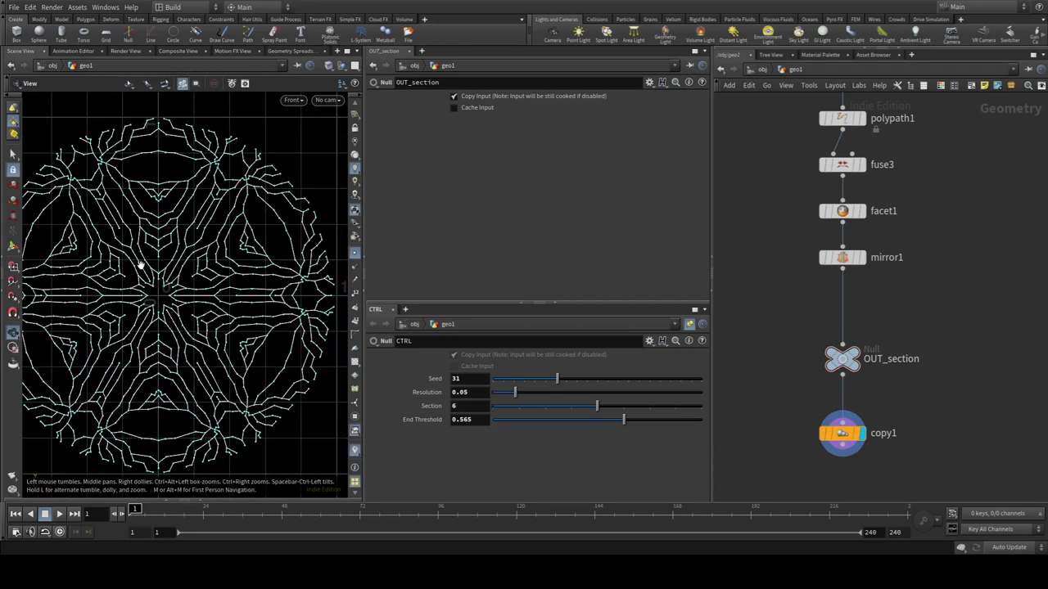
{"action": "scroll", "coordinate": [140, 275], "scroll_direction": "down", "scroll_amount": 2}
{"action": "middle_click_drag", "start_coordinate": [140, 272], "coordinate": [158, 277]}
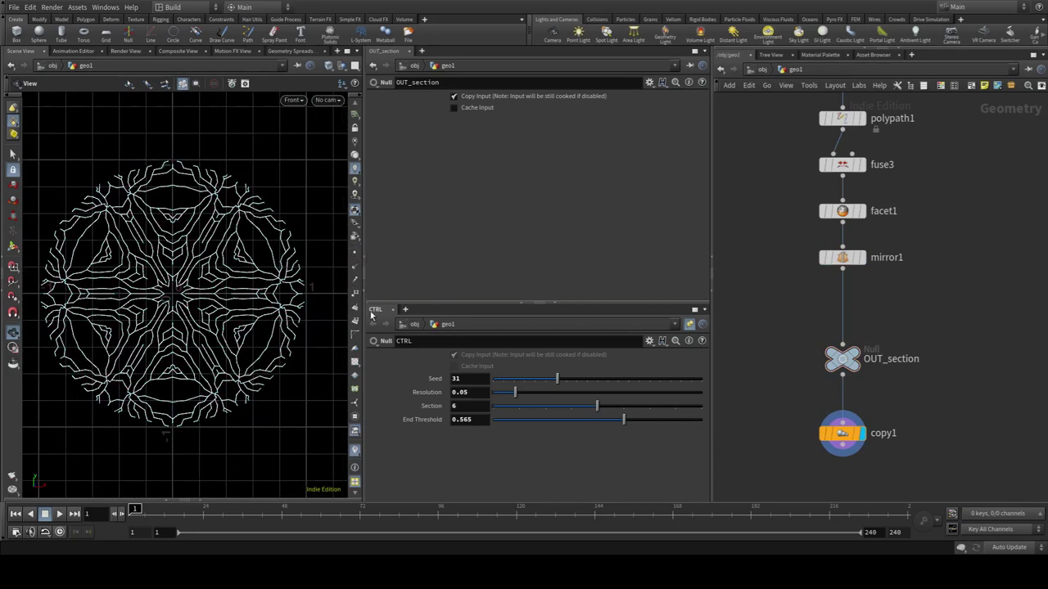
{"action": "scroll", "coordinate": [106, 218], "scroll_direction": "up", "scroll_amount": 10}
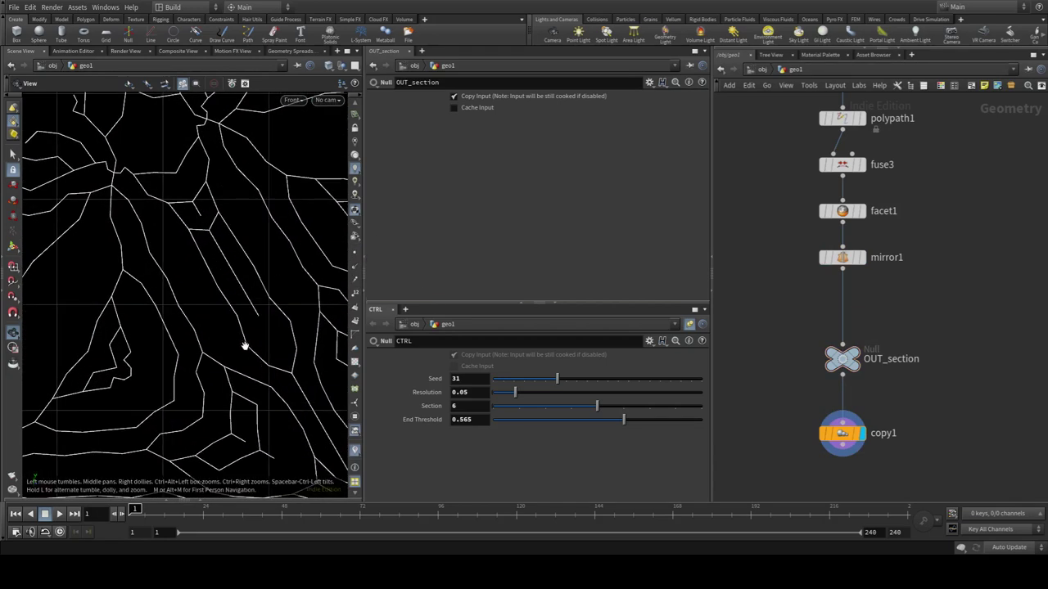
{"action": "scroll", "coordinate": [944, 335], "scroll_direction": "up", "scroll_amount": 3}
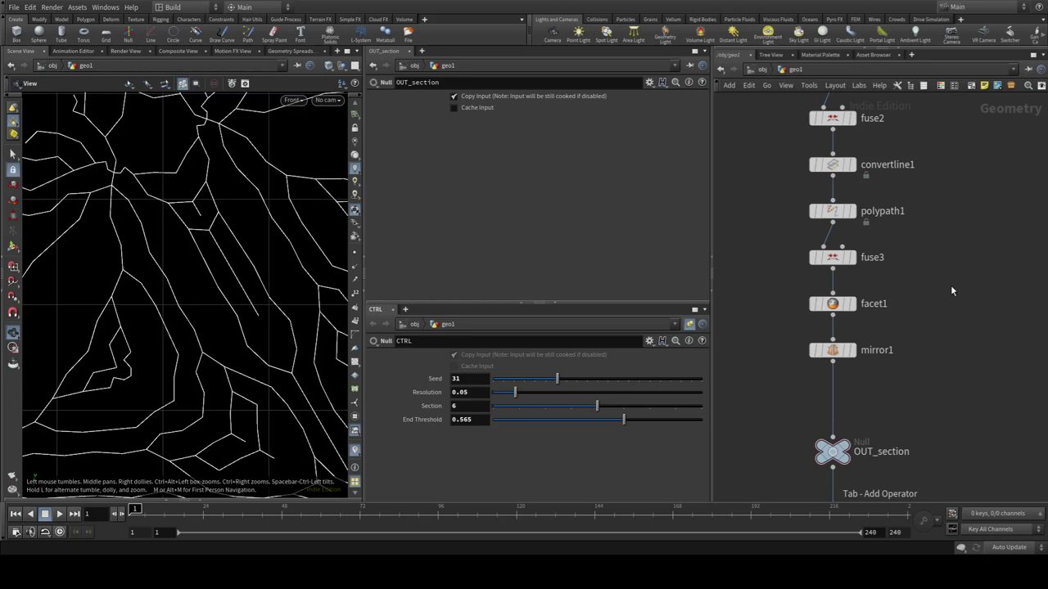
Insert a Resample node between fuse3 and facet1
{"action": "key", "text": "Tab"}
{"action": "key", "text": "Return"}
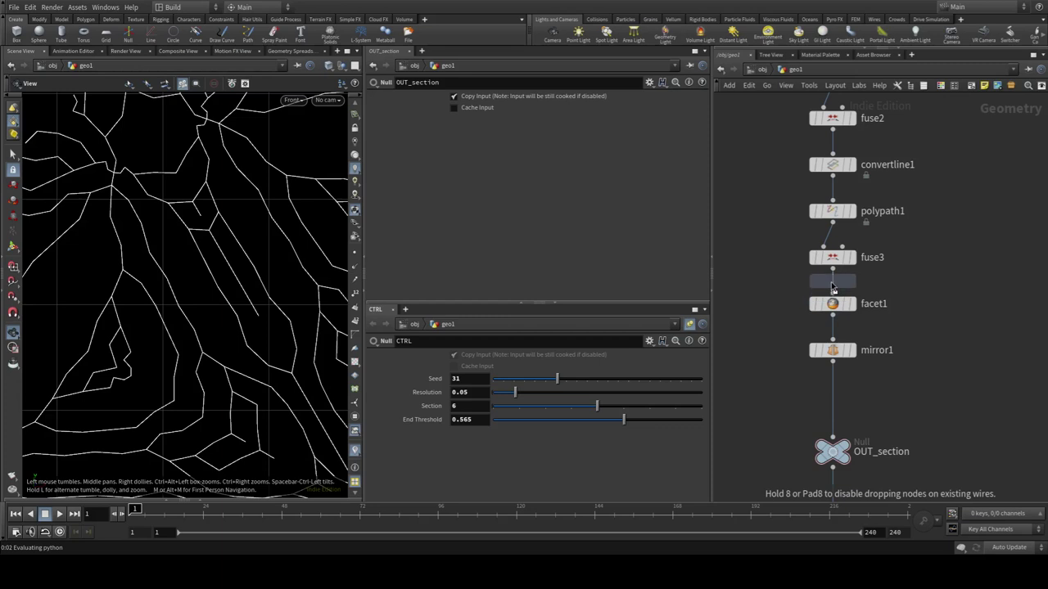
{"action": "left_click", "coordinate": [851, 303]}
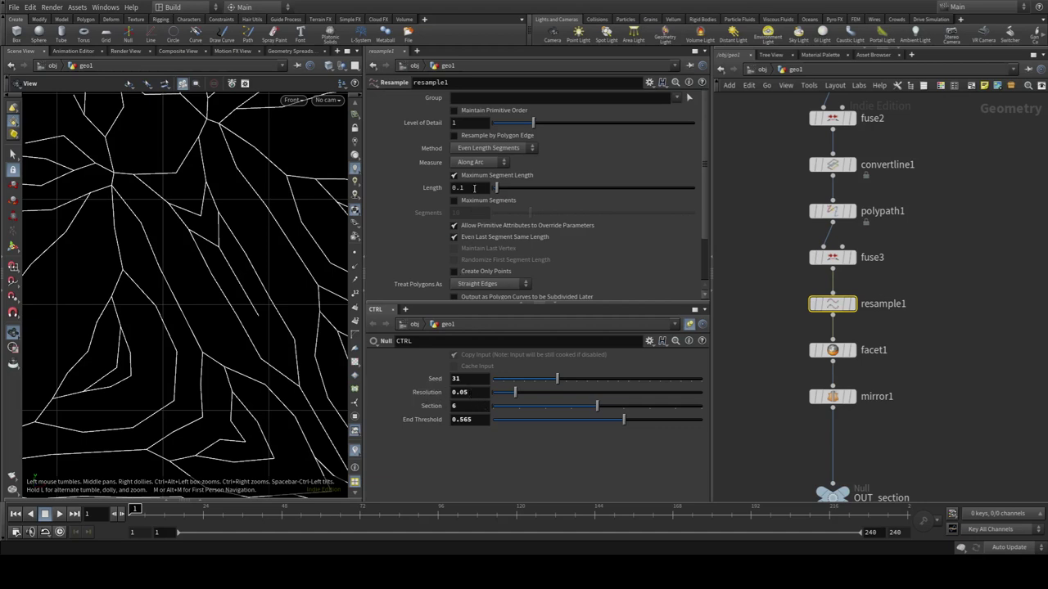
Set resample1's Length to ch("../CTRL/targetsize")*0.25
{"action": "left_click", "coordinate": [490, 266]}
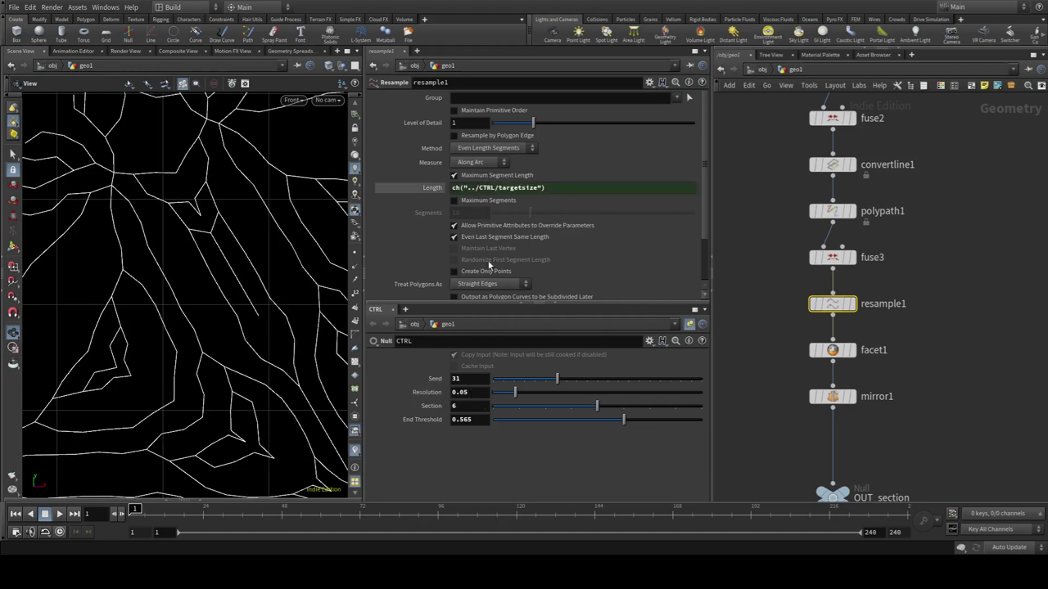
{"action": "left_click", "coordinate": [561, 190]}
{"action": "type", "text": "*"}
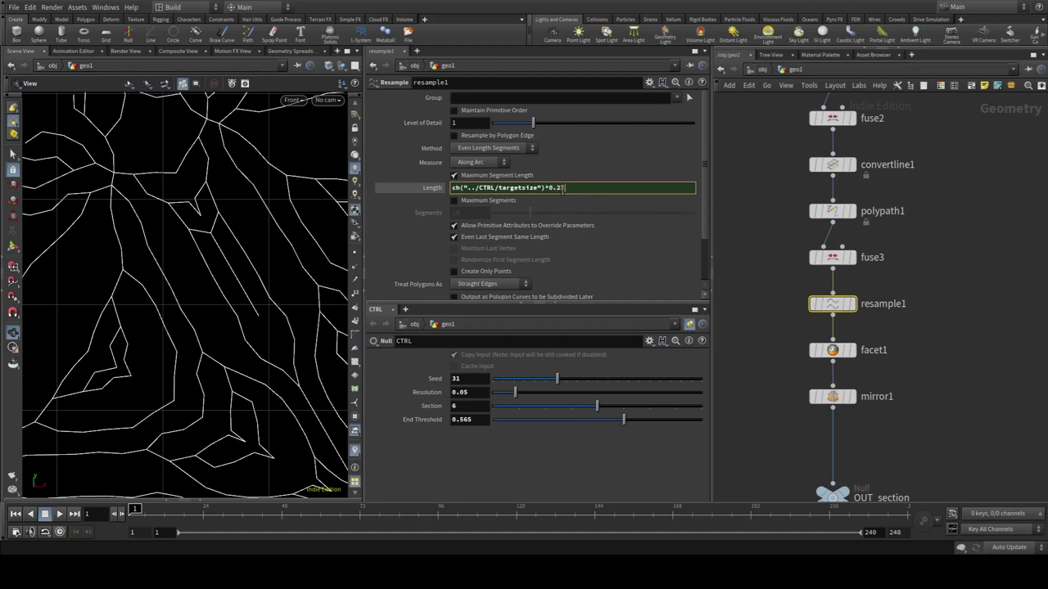
{"action": "key", "text": "Return"}
{"action": "type", "text": "5"}
{"action": "key", "text": "Return"}
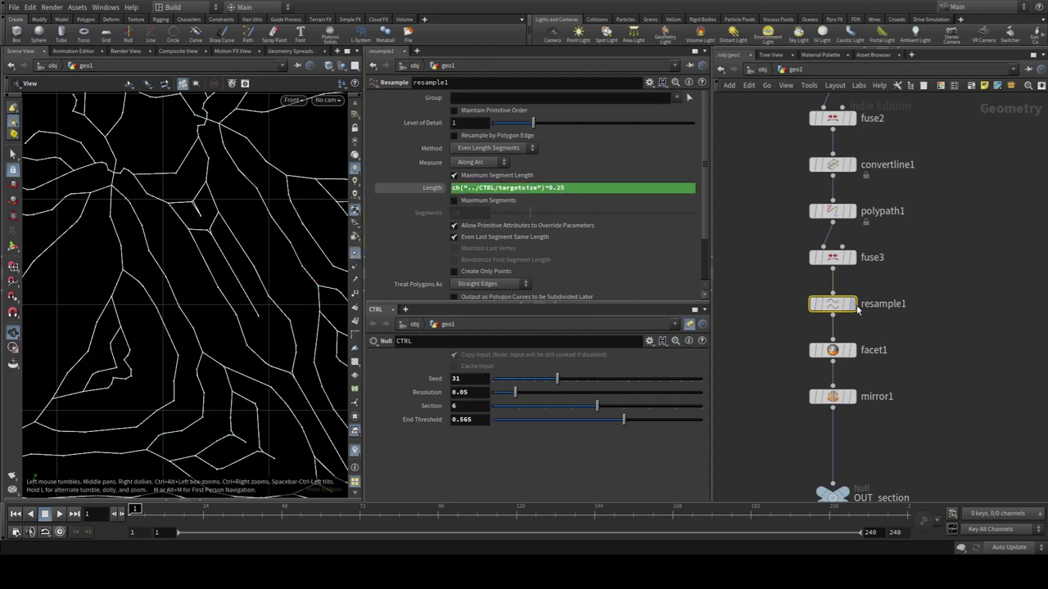
Set resample1 to treat polygons as Subdivision Curves
{"action": "left_click", "coordinate": [852, 304]}
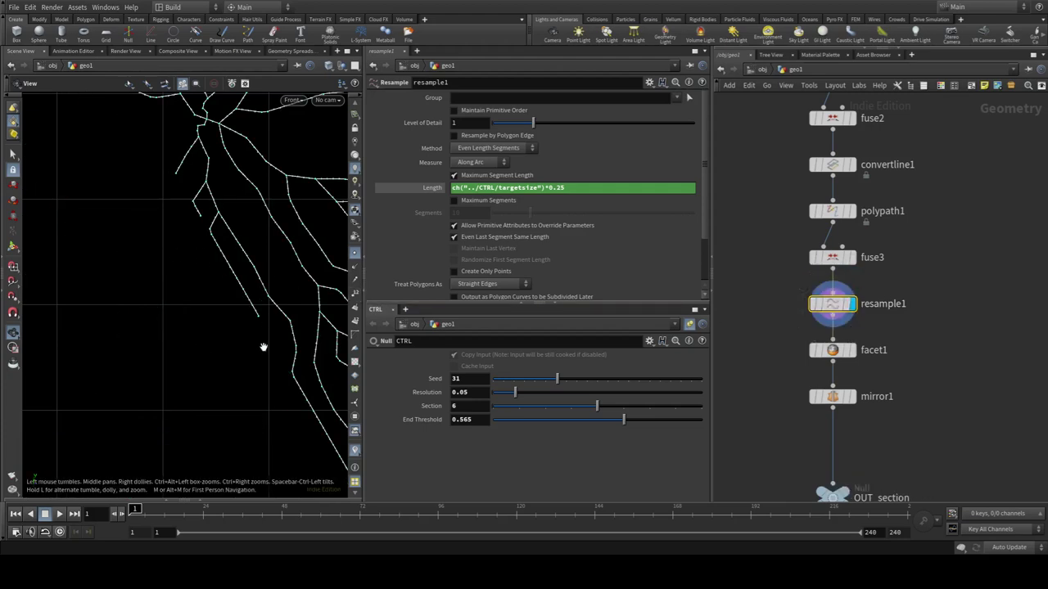
{"action": "mouse_move", "coordinate": [264, 346]}
{"action": "middle_mouse_down"}
{"action": "mouse_move", "coordinate": [211, 355]}
{"action": "mouse_move", "coordinate": [149, 346]}
{"action": "middle_mouse_up"}
{"action": "scroll", "coordinate": [231, 233], "scroll_direction": "up", "scroll_amount": 2}
{"action": "scroll", "coordinate": [231, 234], "scroll_direction": "down", "scroll_amount": 3}
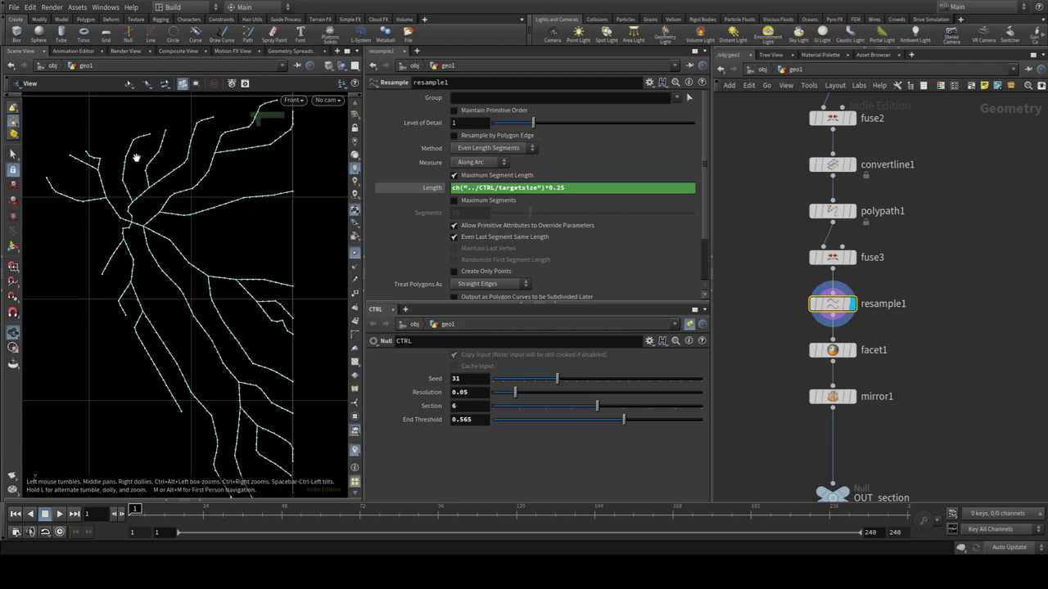
{"action": "scroll", "coordinate": [491, 238], "scroll_direction": "down", "scroll_amount": 3}
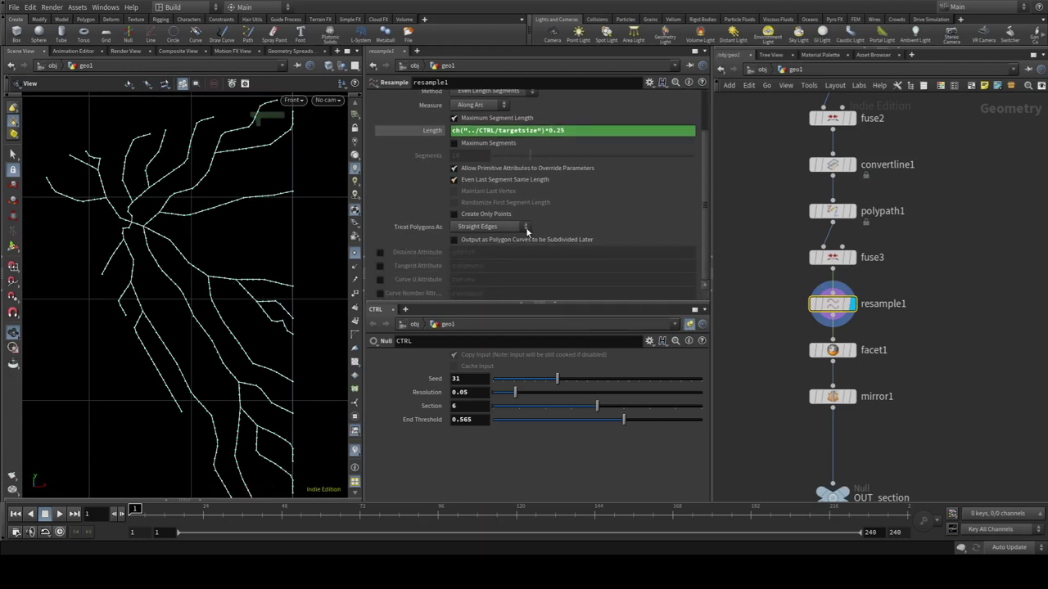
{"action": "left_click", "coordinate": [489, 229]}
{"action": "left_click", "coordinate": [488, 252]}
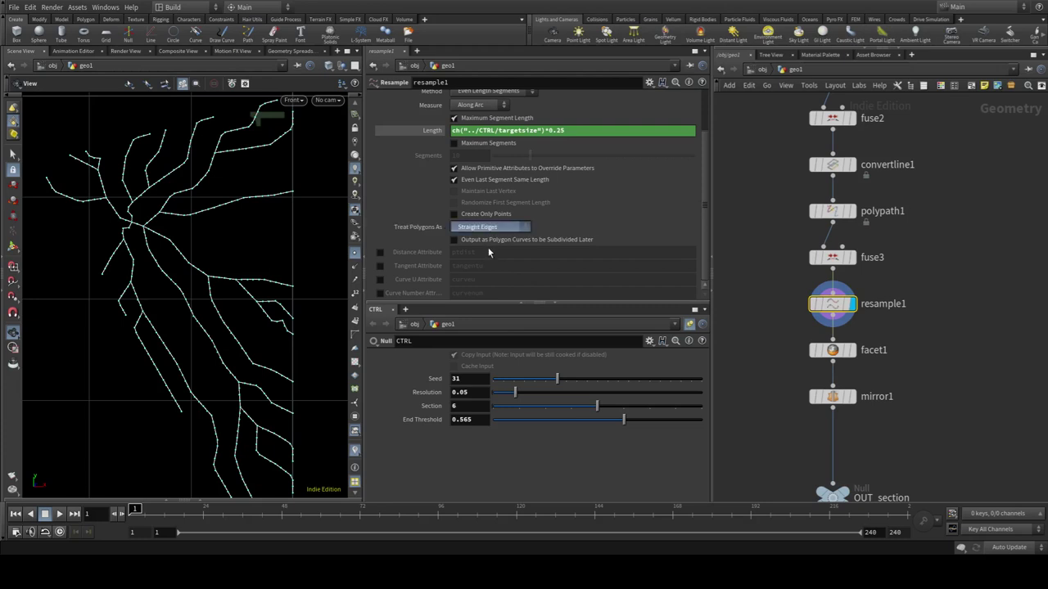
Display the mirrored result and toggle resample1's bypass to compare raw and resampled curves
{"action": "left_click", "coordinate": [851, 396]}
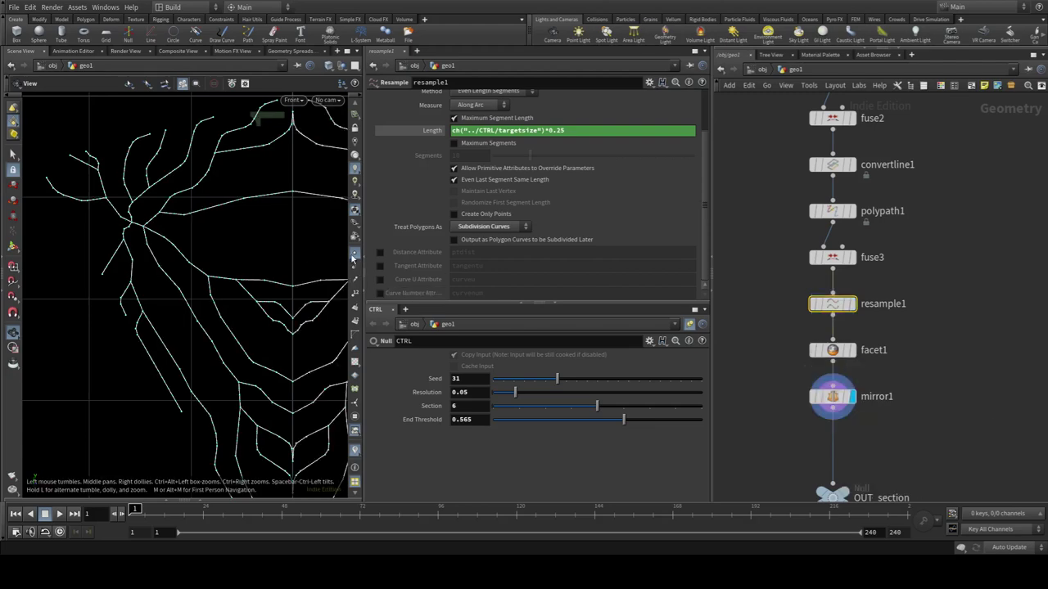
{"action": "key", "text": "h"}
{"action": "scroll", "coordinate": [107, 260], "scroll_direction": "up", "scroll_amount": 2}
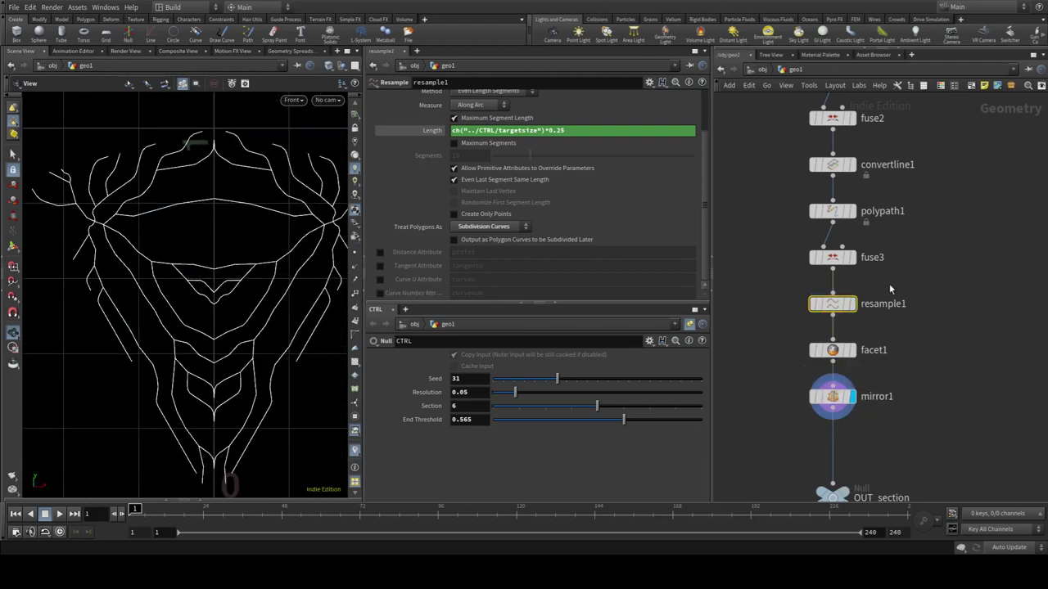
{"action": "left_click", "coordinate": [804, 282]}
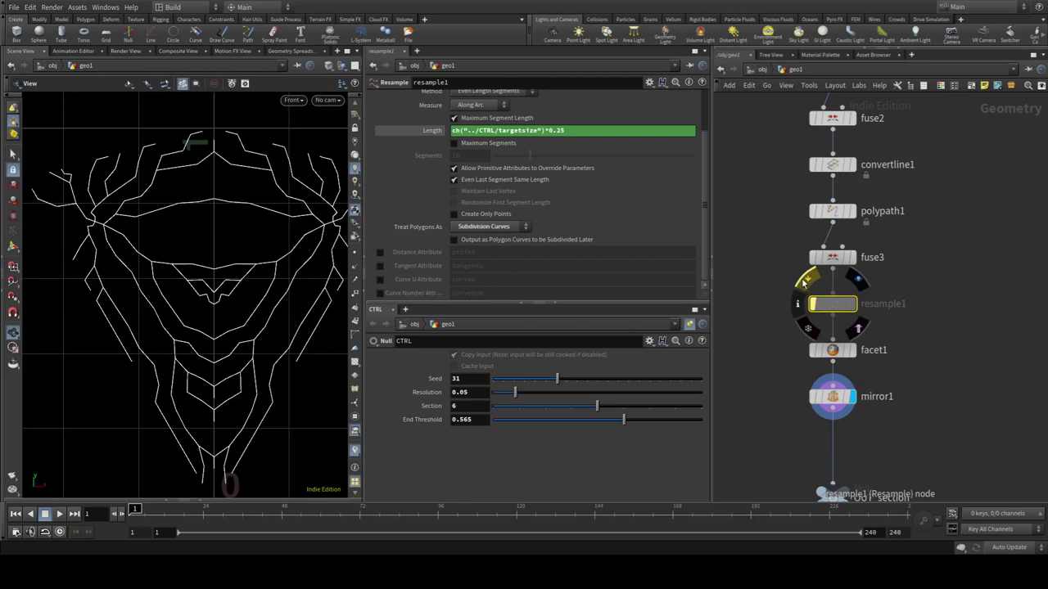
{"action": "left_click", "coordinate": [804, 281]}
{"action": "left_click", "coordinate": [804, 282]}
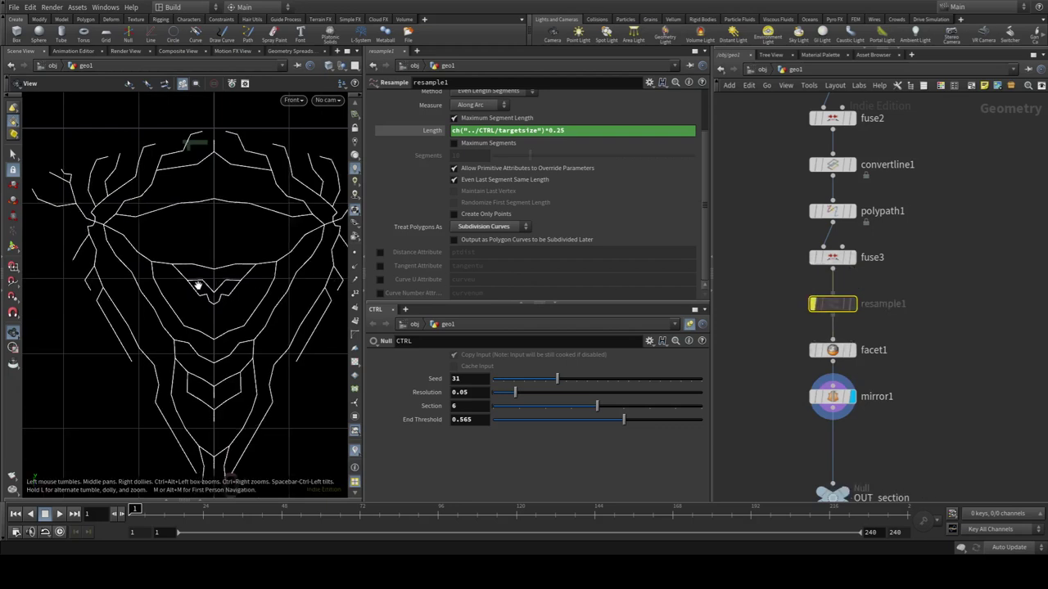
{"action": "scroll", "coordinate": [229, 297], "scroll_direction": "up", "scroll_amount": 2}
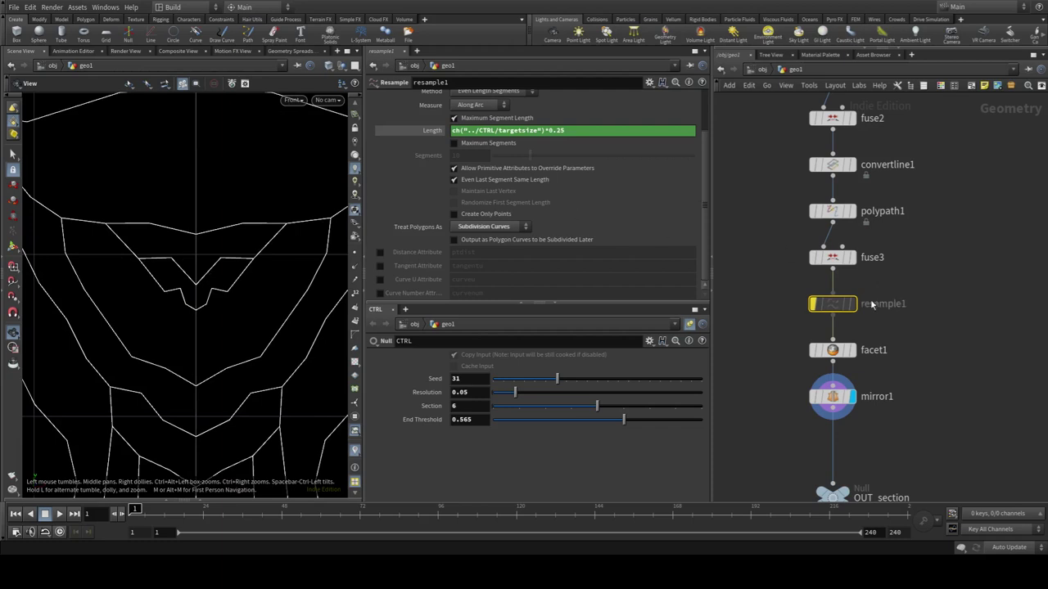
{"action": "left_click", "coordinate": [813, 305]}
{"action": "left_click", "coordinate": [813, 305]}
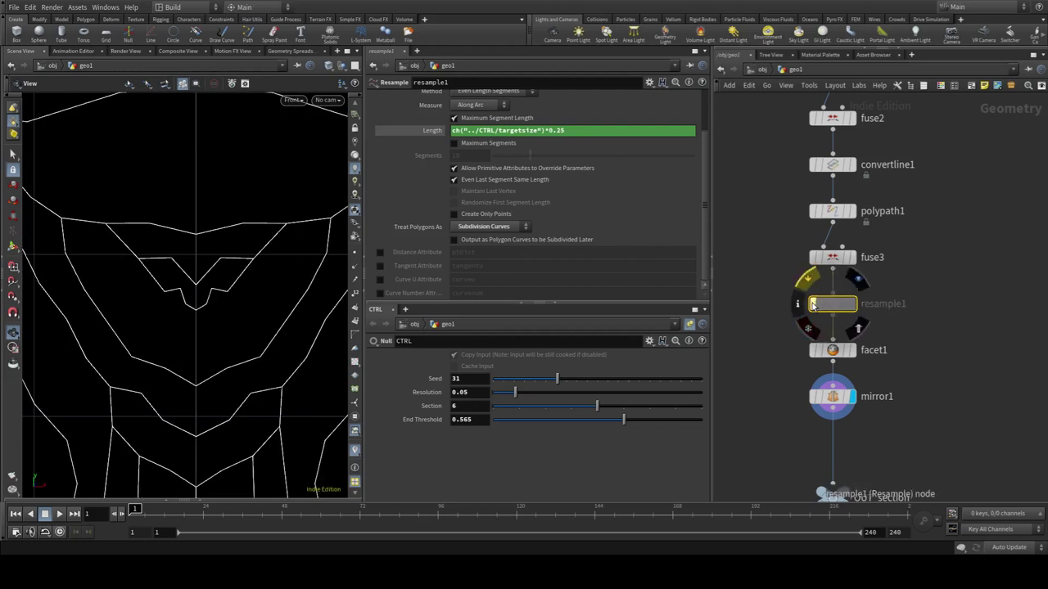
{"action": "left_click", "coordinate": [813, 304]}
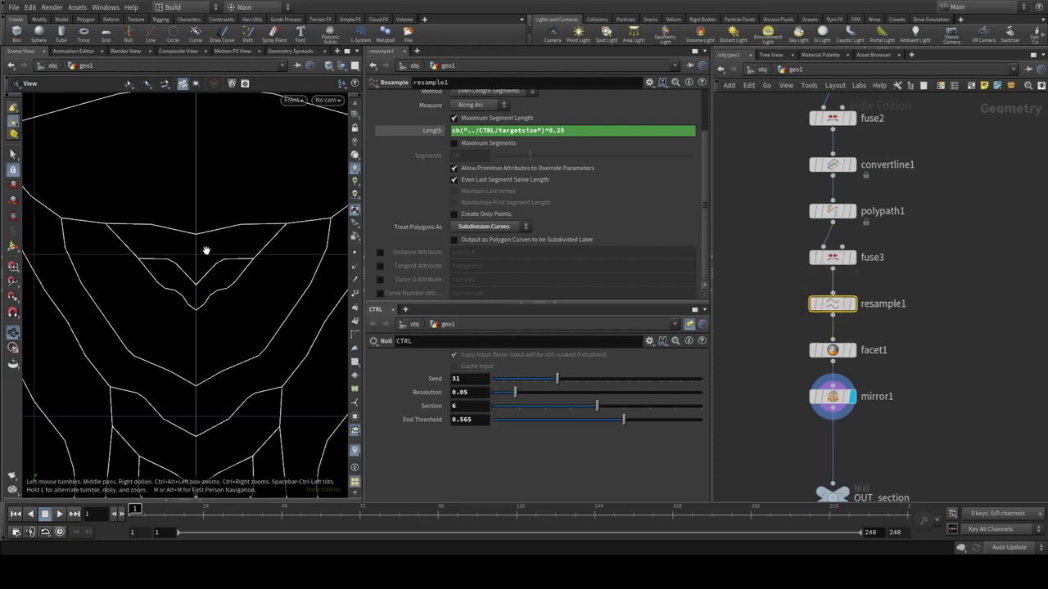
{"action": "middle_click_drag", "start_coordinate": [205, 248], "coordinate": [201, 273]}
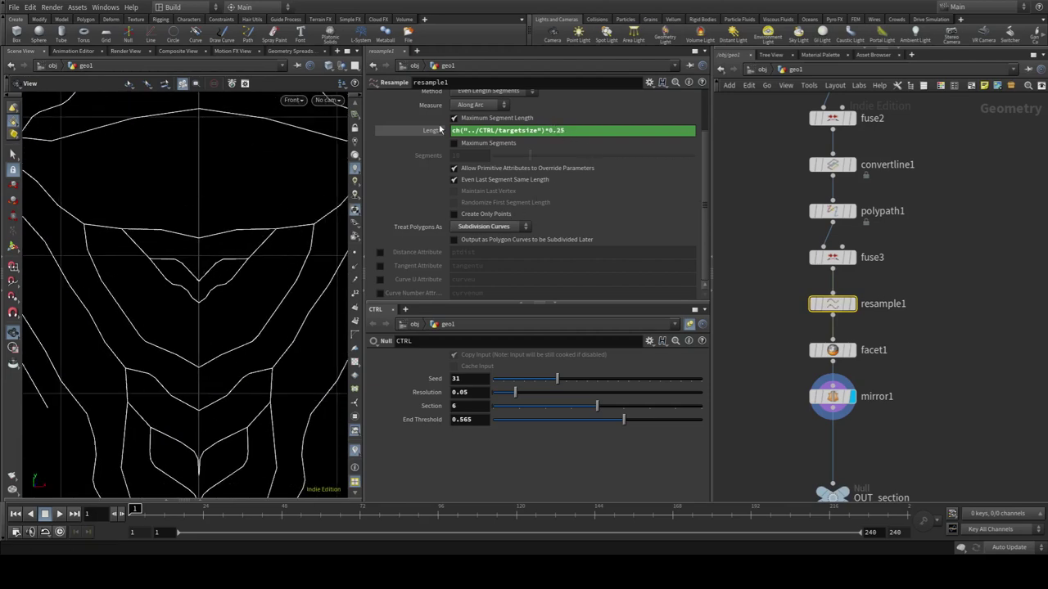
Change the resample length multiplier to 0.1, then display facet1 and select it
{"action": "left_click_drag", "start_coordinate": [555, 130], "coordinate": [656, 149]}
{"action": "type", "text": "1"}
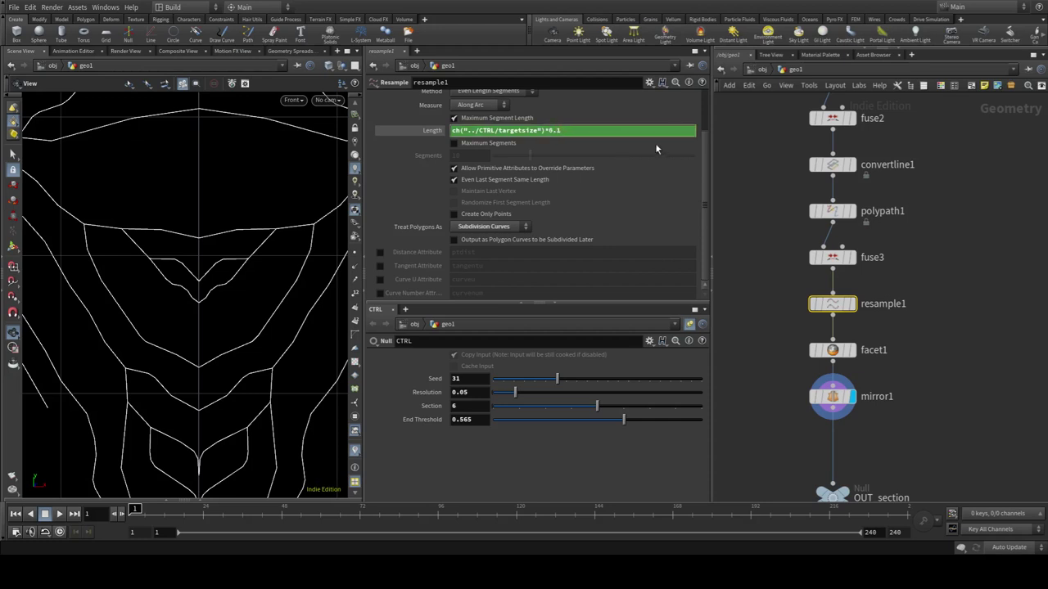
{"action": "key", "text": "Return"}
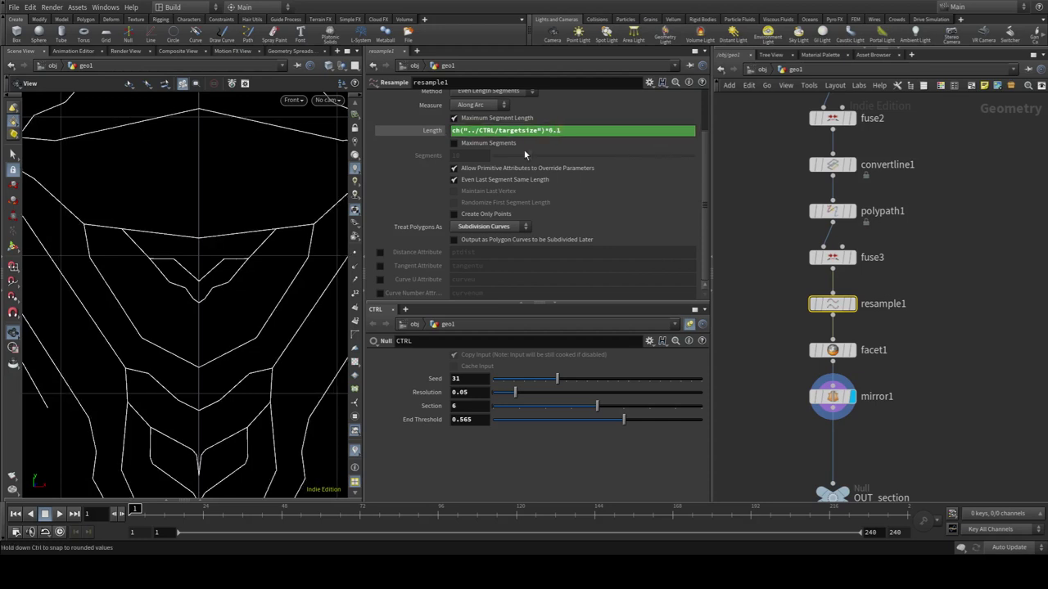
{"action": "left_click", "coordinate": [430, 131]}
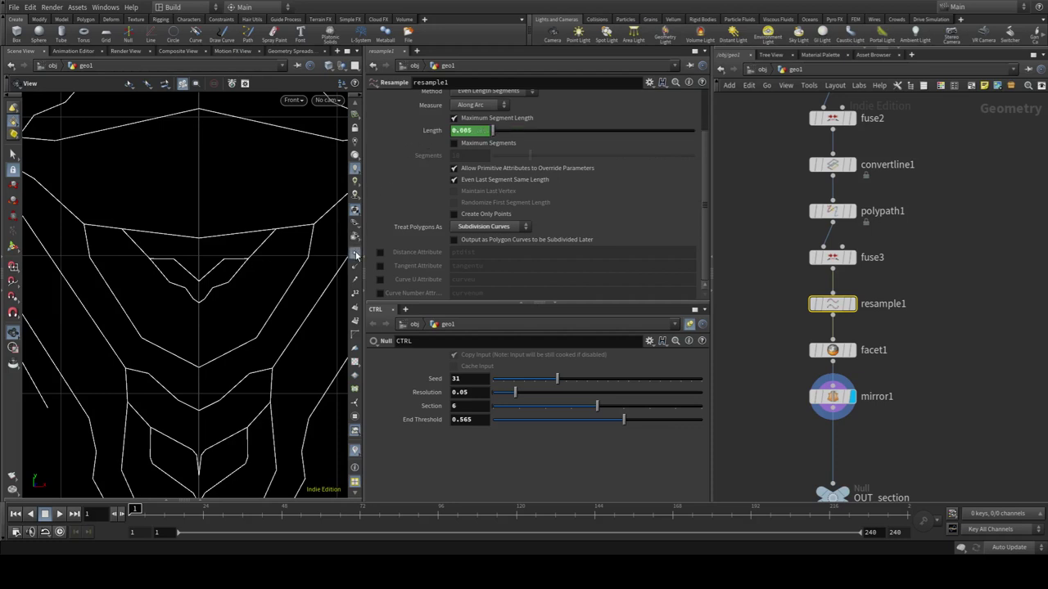
{"action": "left_click", "coordinate": [851, 304]}
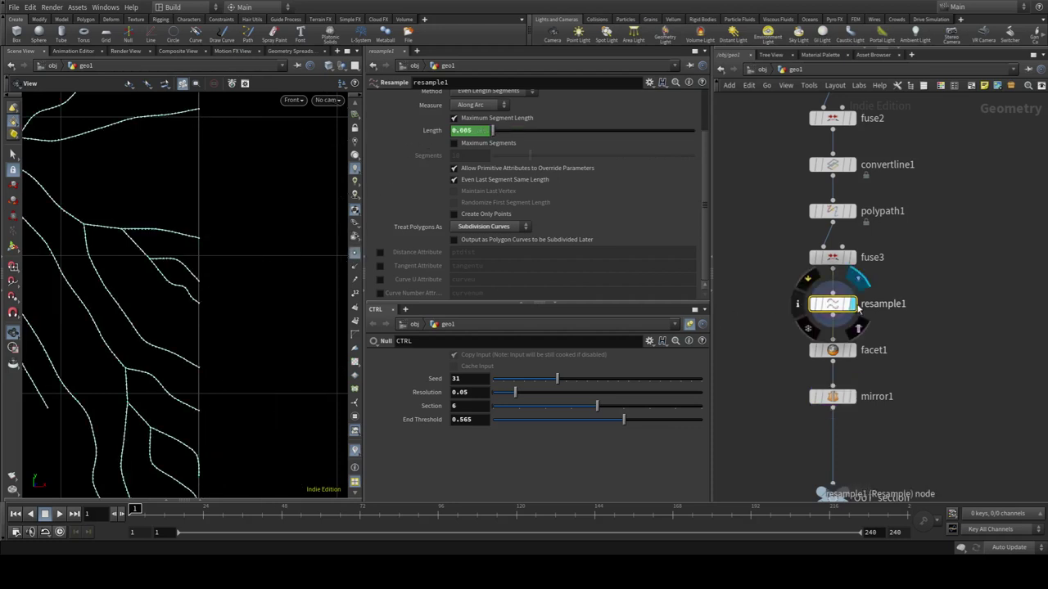
{"action": "middle_click_drag", "start_coordinate": [191, 257], "coordinate": [178, 237]}
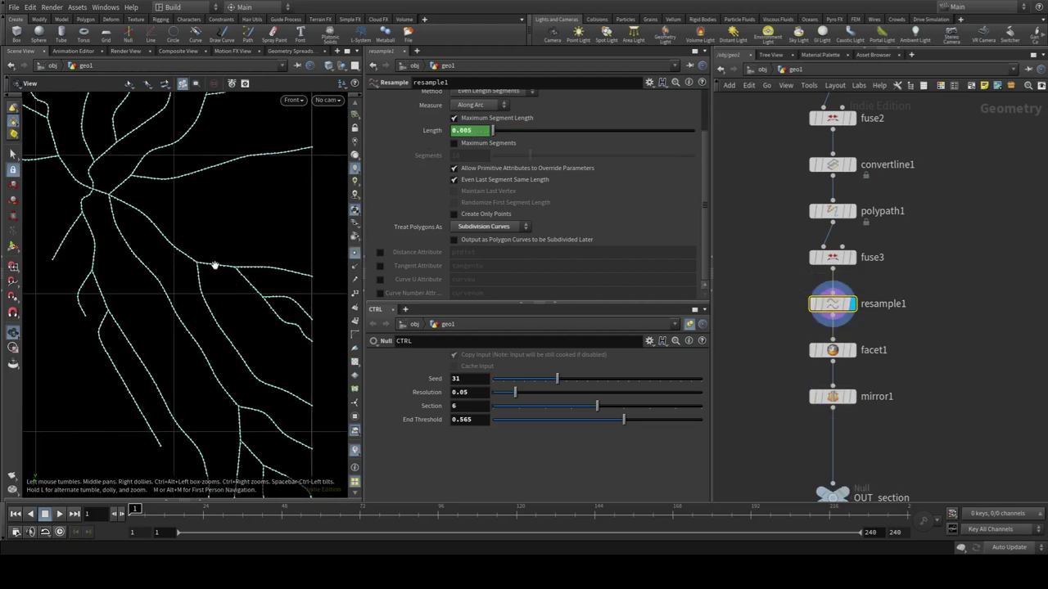
{"action": "left_click", "coordinate": [851, 350]}
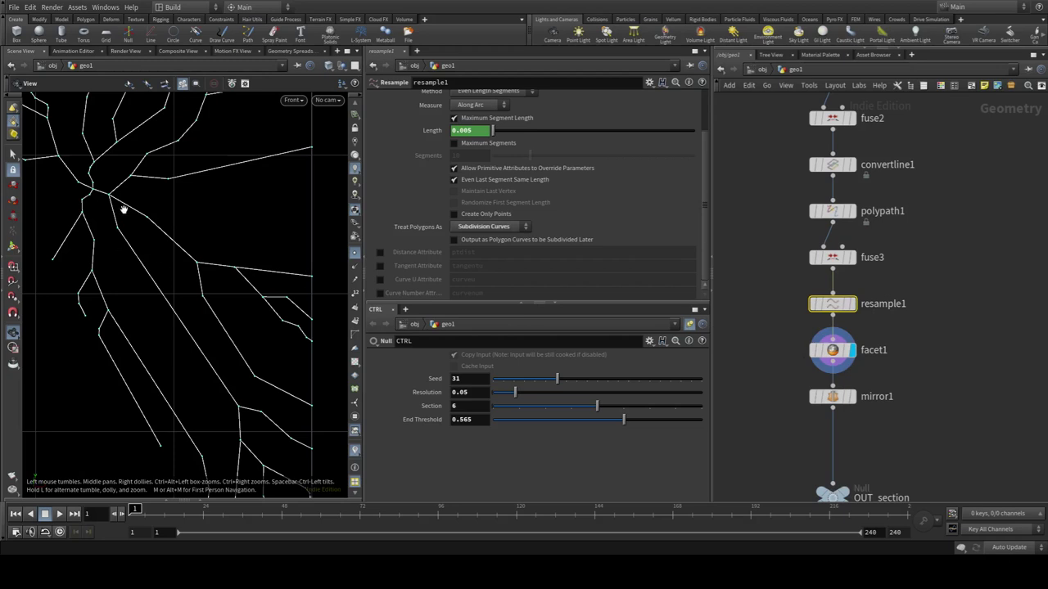
{"action": "left_click", "coordinate": [833, 350]}
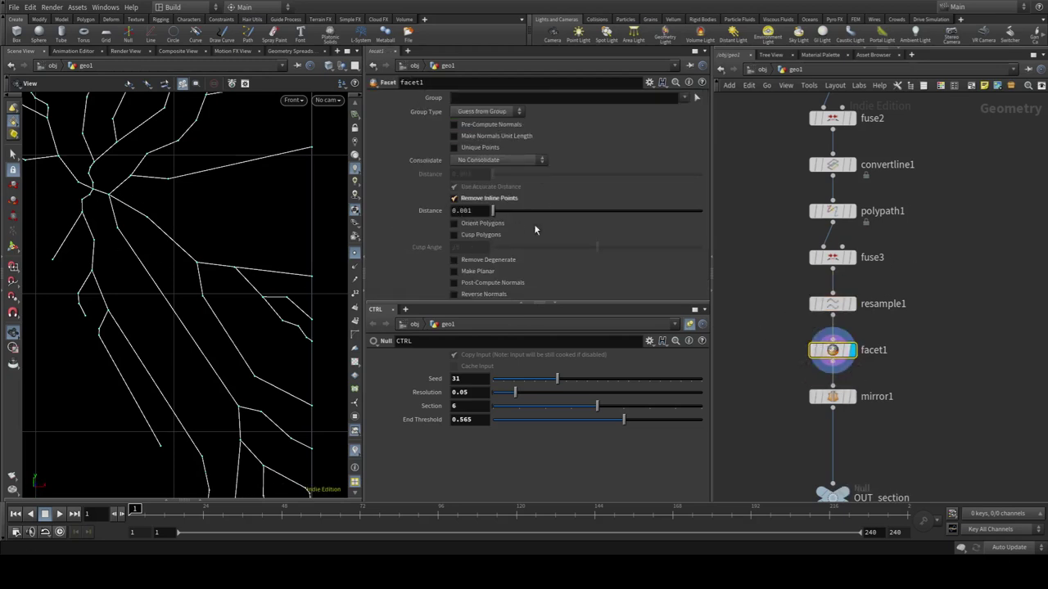
{"action": "mouse_move", "coordinate": [833, 350]}
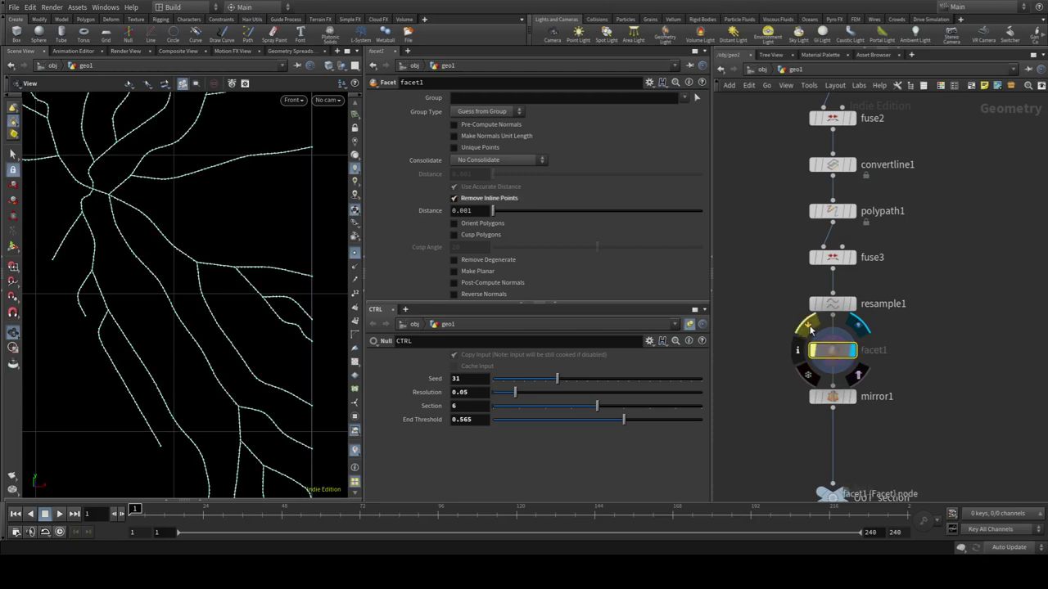
Bypass facet1 to compare density, then try a distance of 0.01 and undo it
{"action": "left_click", "coordinate": [809, 329]}
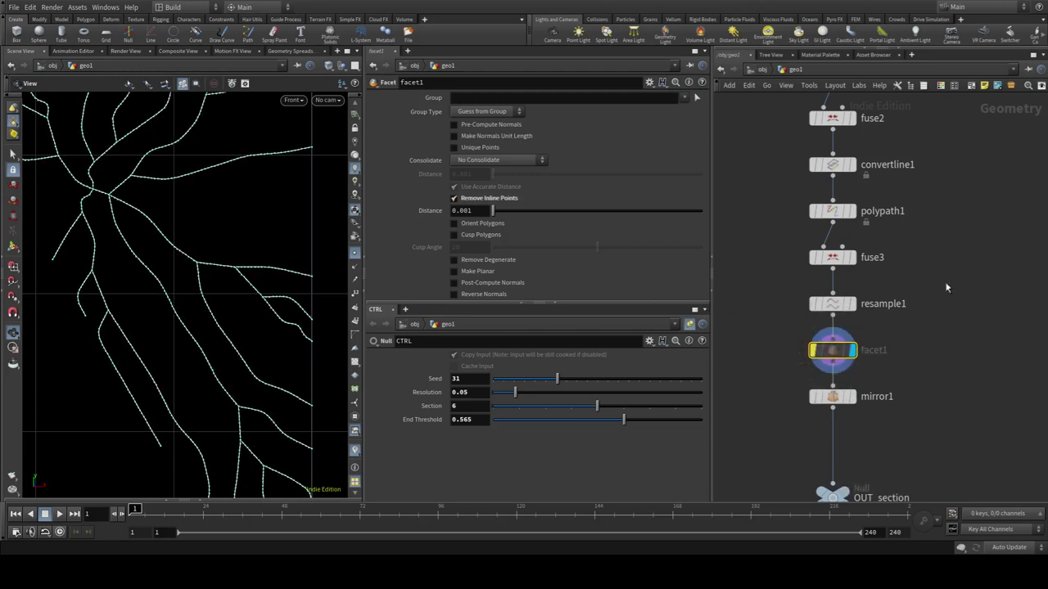
{"action": "left_click", "coordinate": [809, 327]}
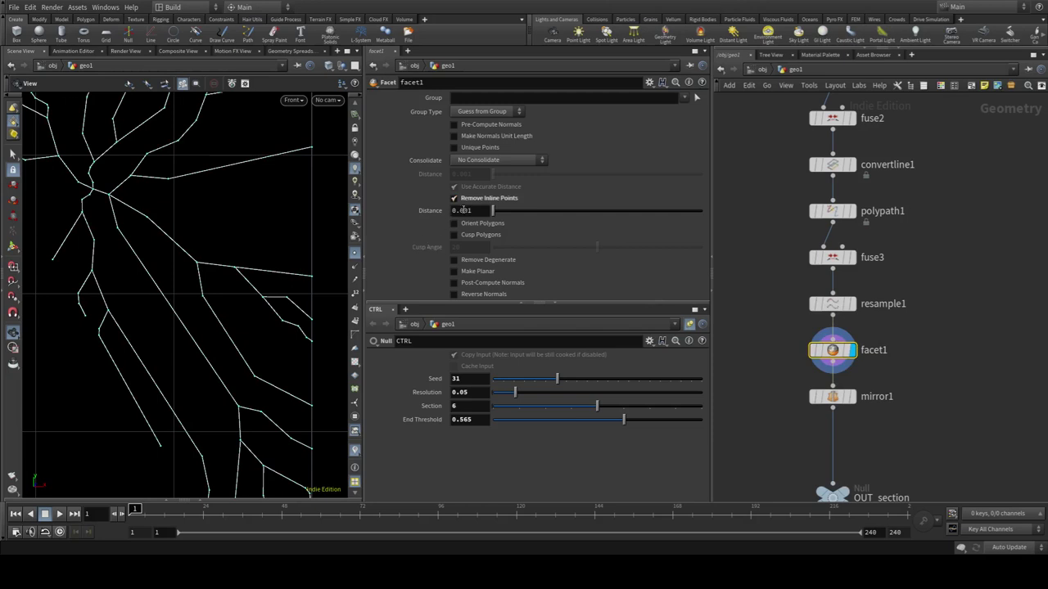
{"action": "left_click_drag", "start_coordinate": [464, 210], "coordinate": [550, 216]}
{"action": "type", "text": "0.01"}
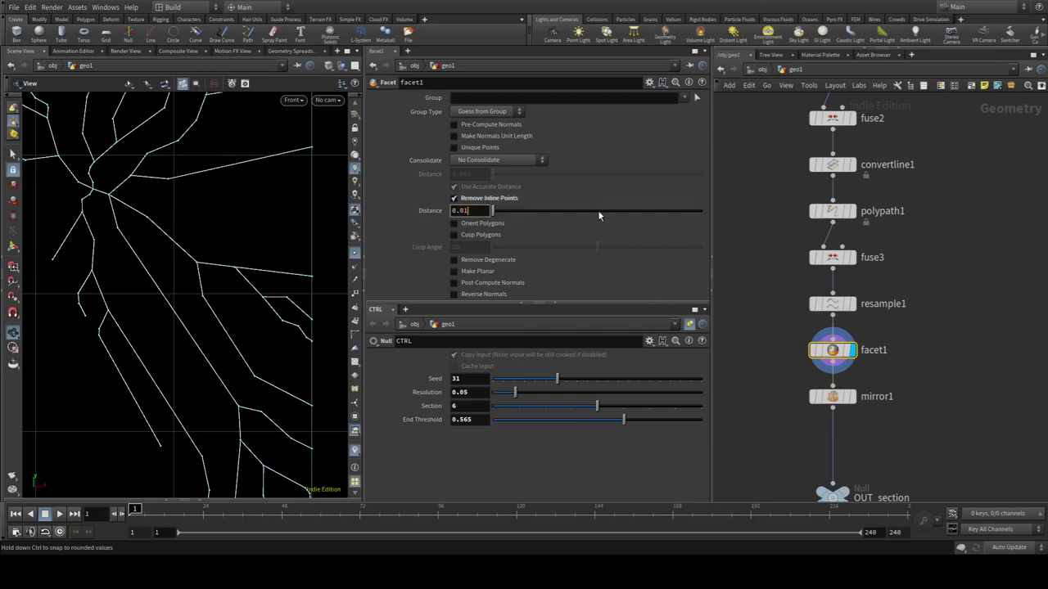
{"action": "key", "text": "Return"}
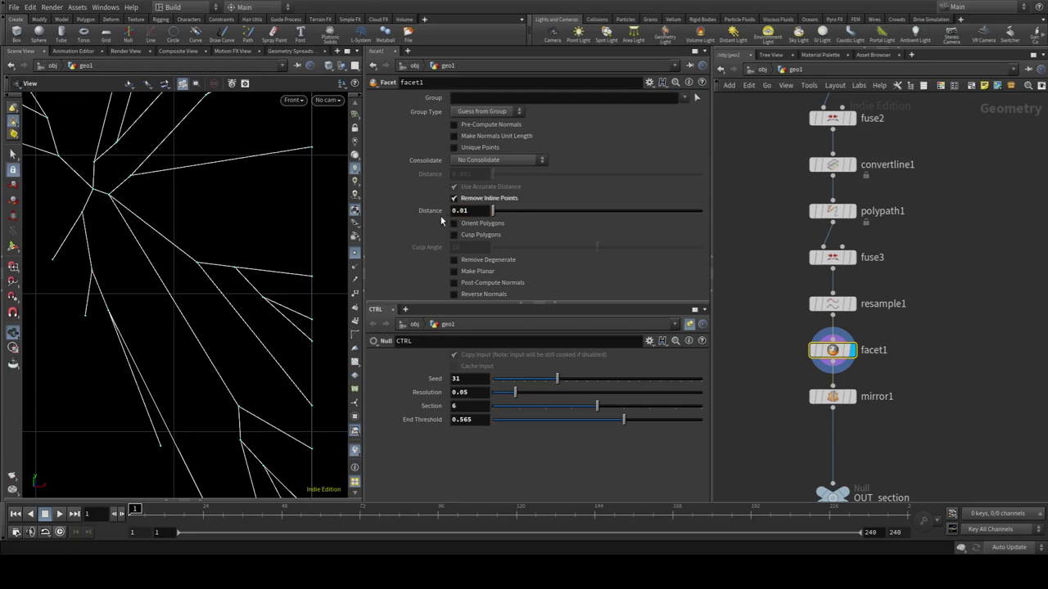
{"action": "key", "text": "ctrl+z"}
Set facet1's inline-point Distance to 0.0001 and frame the dense curve network
{"action": "left_click", "coordinate": [466, 212]}
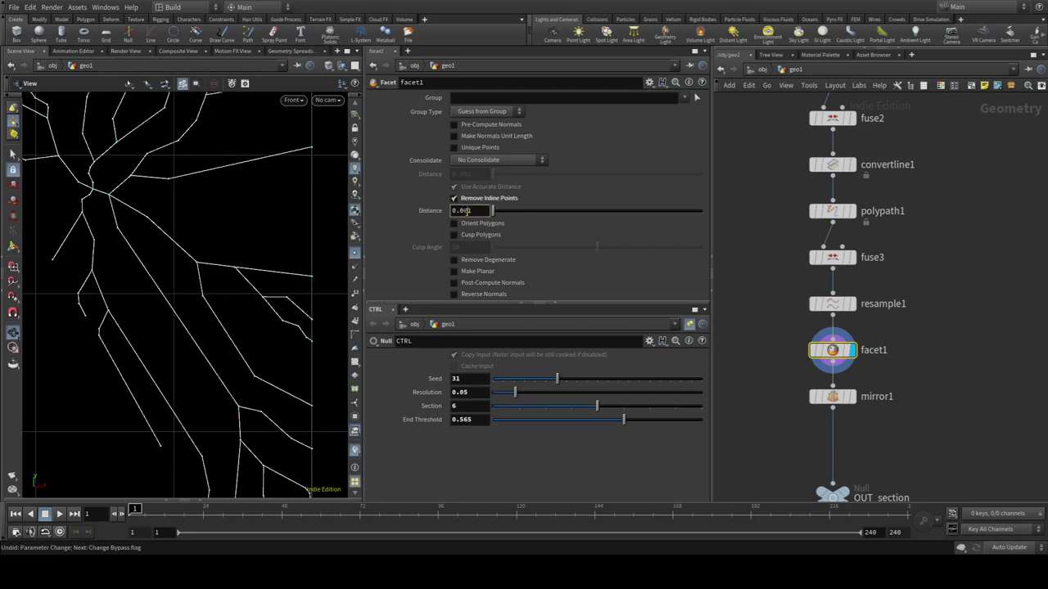
{"action": "key", "text": "Return"}
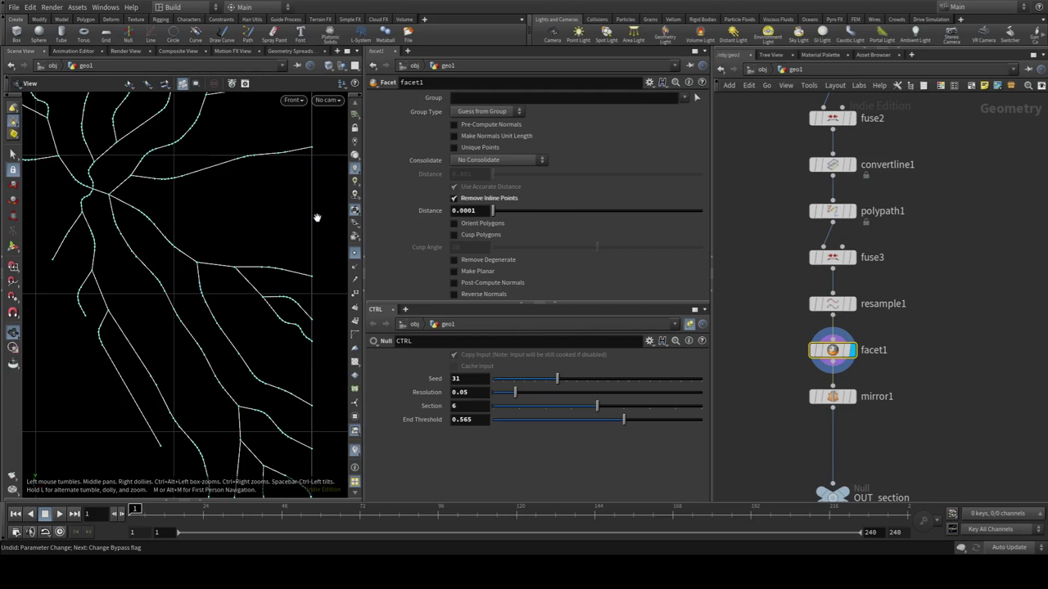
{"action": "scroll", "coordinate": [245, 272], "scroll_direction": "up", "scroll_amount": 5}
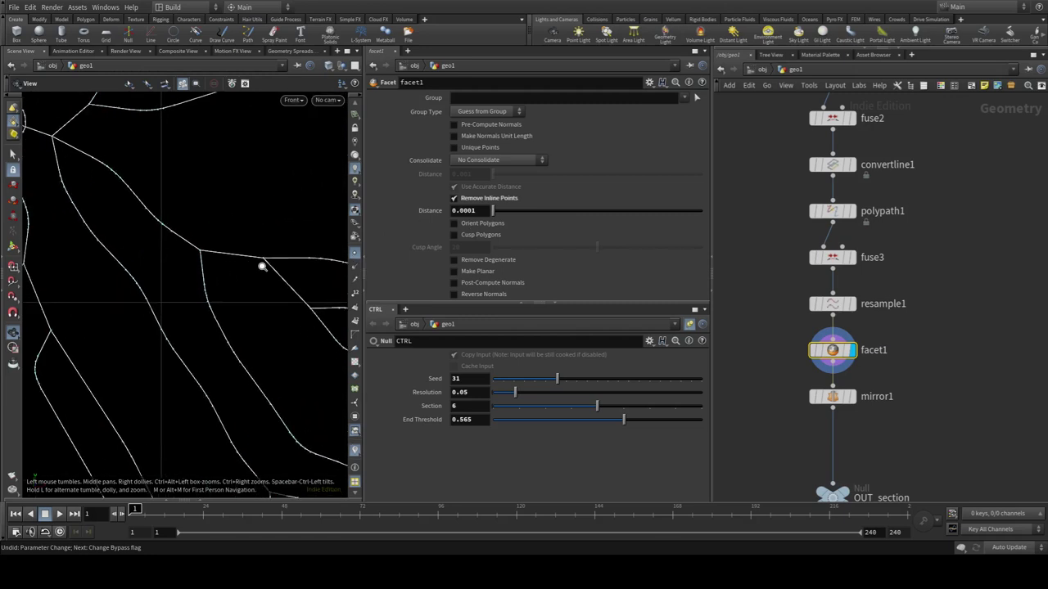
{"action": "scroll", "coordinate": [262, 267], "scroll_direction": "up", "scroll_amount": 2}
{"action": "scroll", "coordinate": [185, 222], "scroll_direction": "down", "scroll_amount": 2}
{"action": "middle_click_drag", "start_coordinate": [185, 221], "coordinate": [105, 217]}
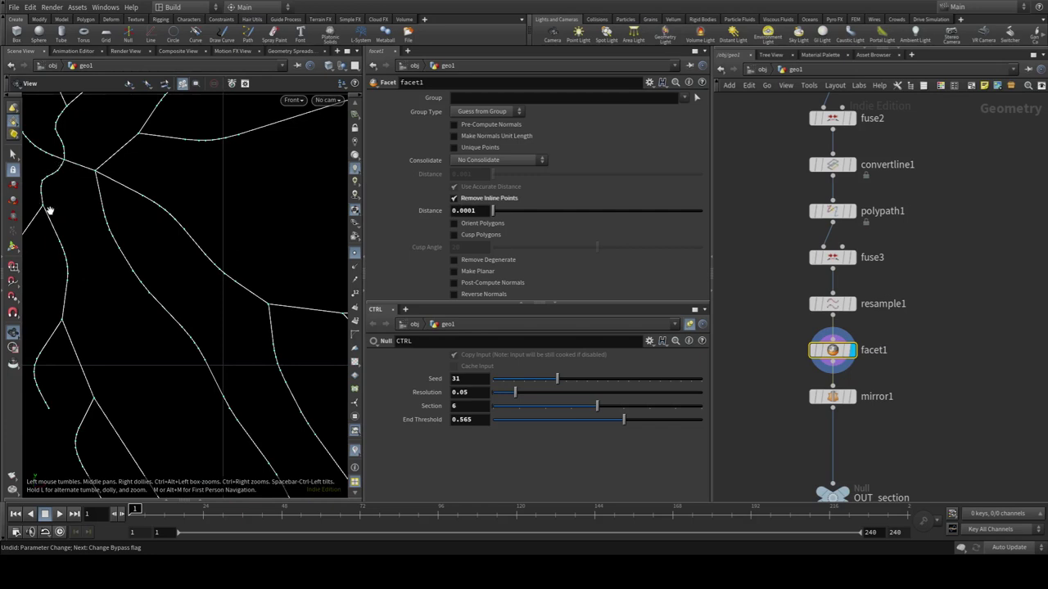
{"action": "mouse_move", "coordinate": [149, 351]}
{"action": "middle_mouse_down"}
{"action": "mouse_move", "coordinate": [134, 293]}
{"action": "mouse_move", "coordinate": [112, 313]}
{"action": "middle_mouse_up"}
{"action": "key", "text": "h"}
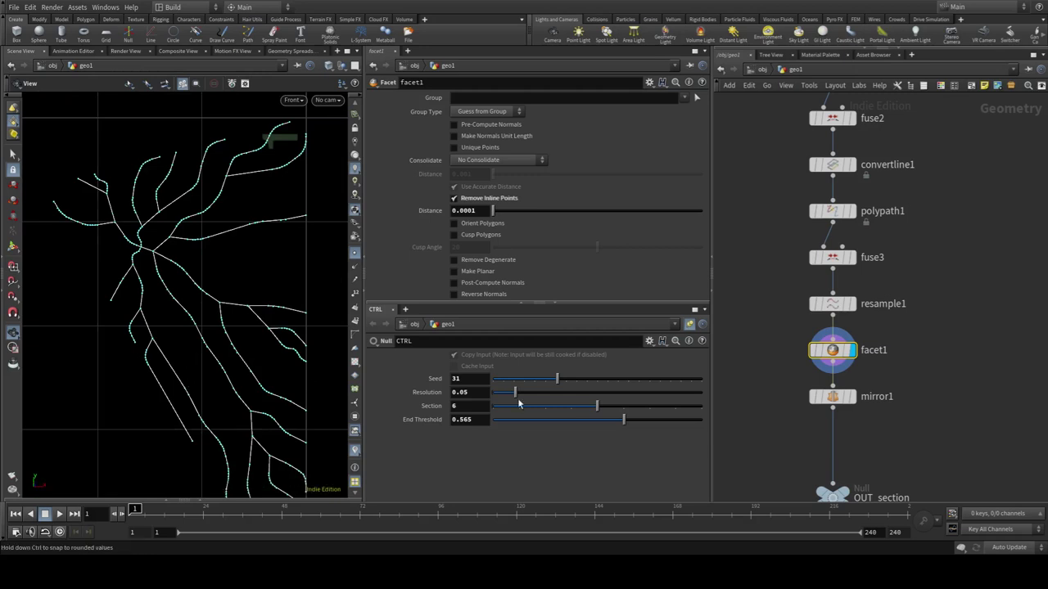
Display OUT_section and re-enable resample1
{"action": "middle_click_drag", "start_coordinate": [985, 372], "coordinate": [952, 281]}
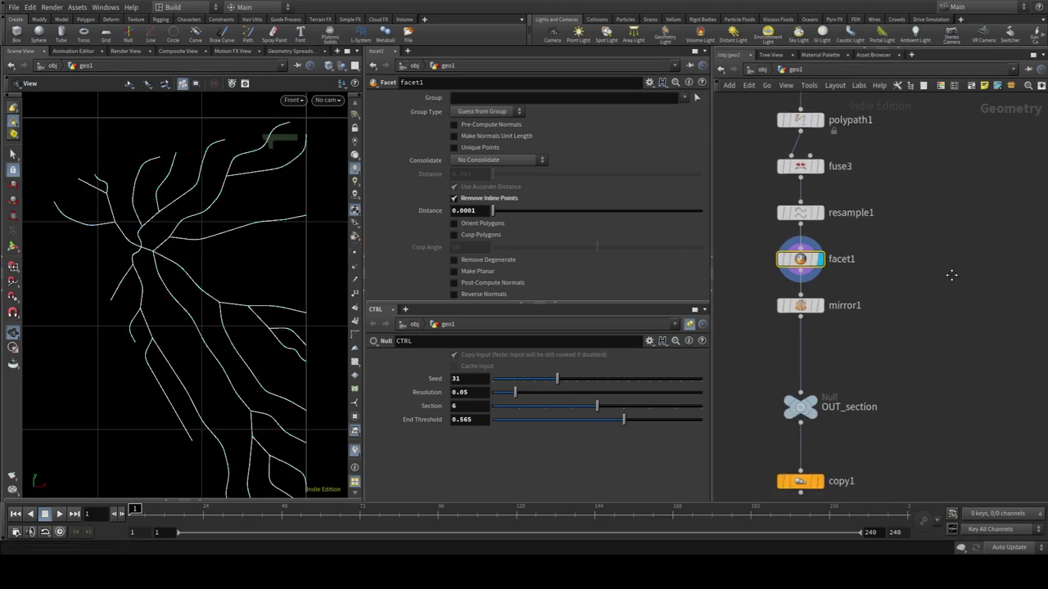
{"action": "scroll", "coordinate": [188, 307], "scroll_direction": "down", "scroll_amount": 2}
{"action": "left_click", "coordinate": [817, 399]}
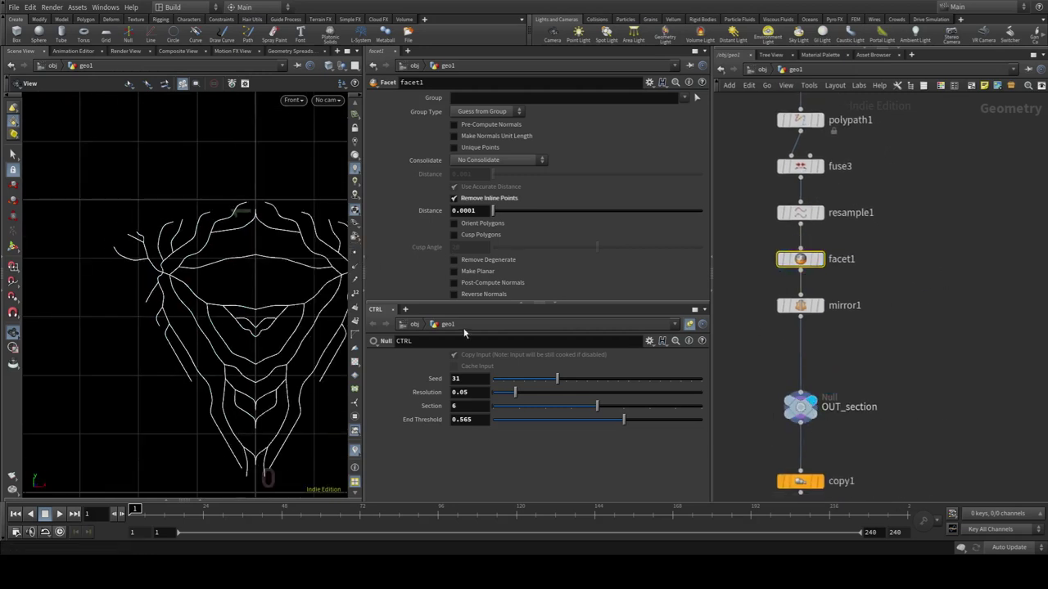
{"action": "mouse_move", "coordinate": [799, 213]}
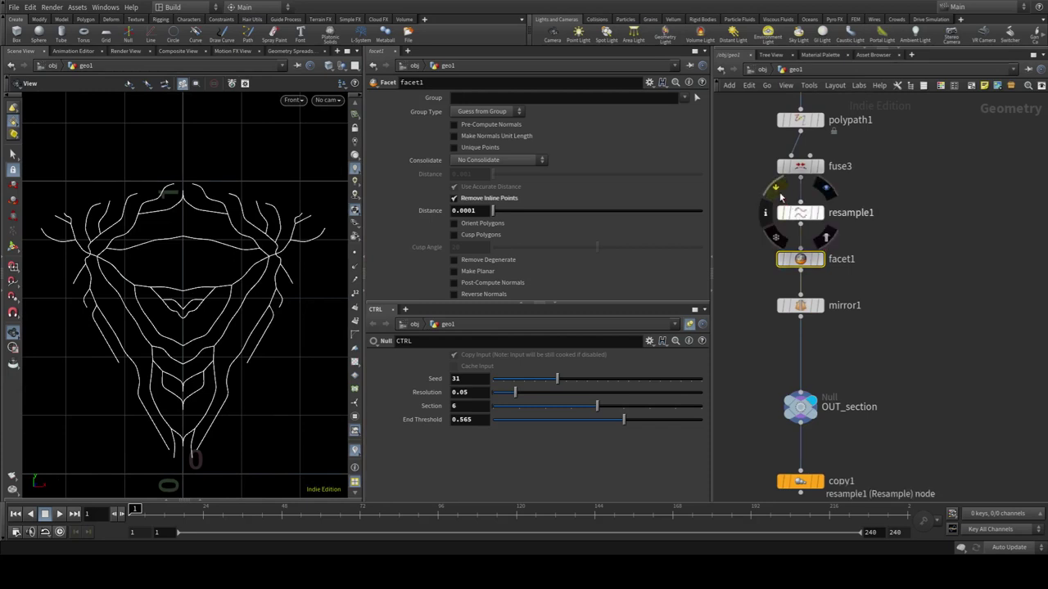
{"action": "left_click", "coordinate": [779, 196]}
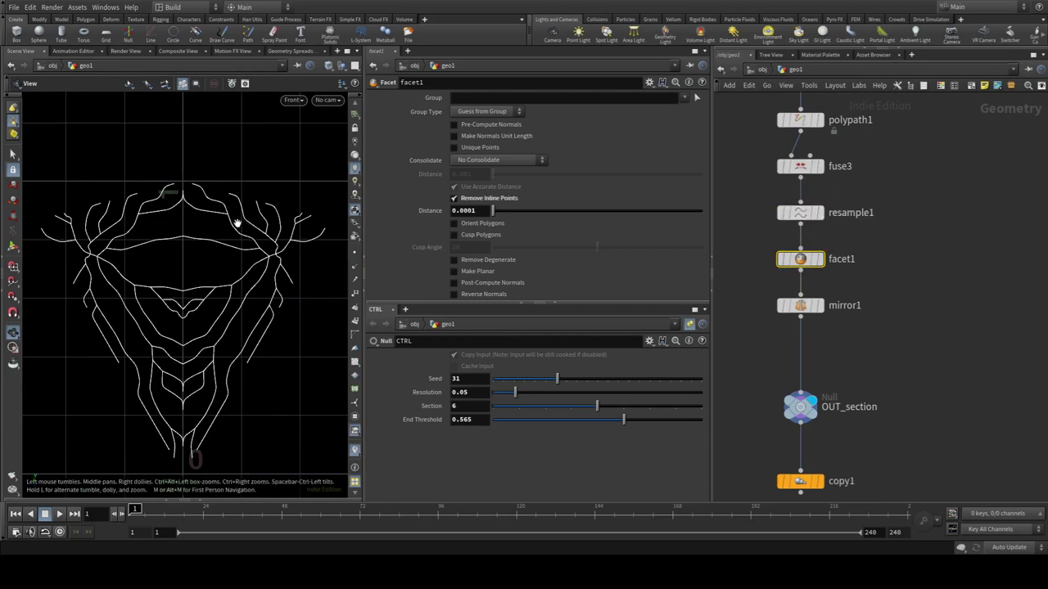
Display copy1's full radial mandala and frame it in the viewport
{"action": "middle_click_drag", "start_coordinate": [973, 462], "coordinate": [955, 403]}
{"action": "left_click", "coordinate": [802, 421]}
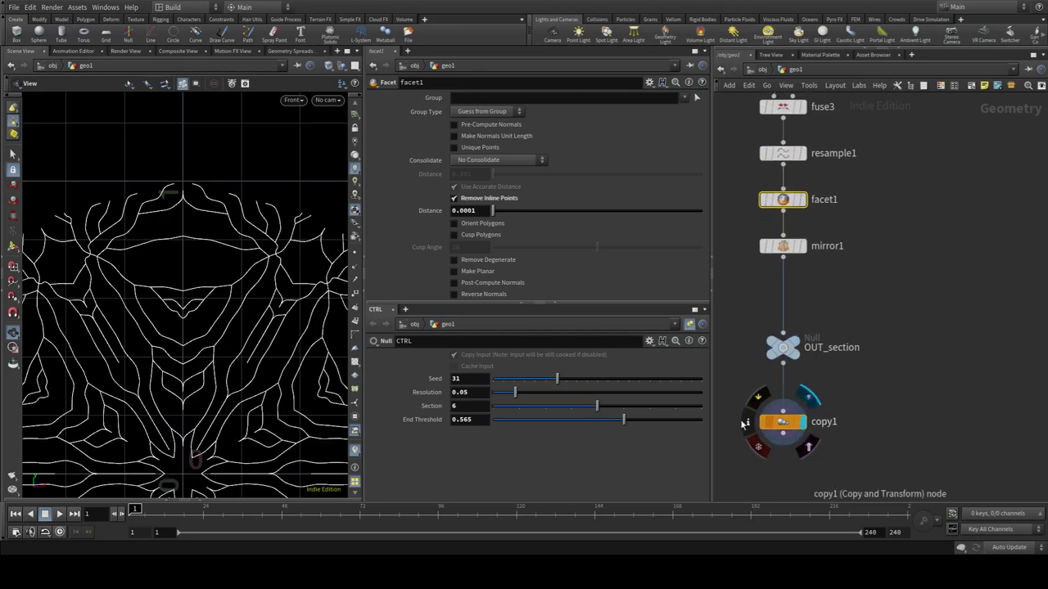
{"action": "key", "text": "h"}
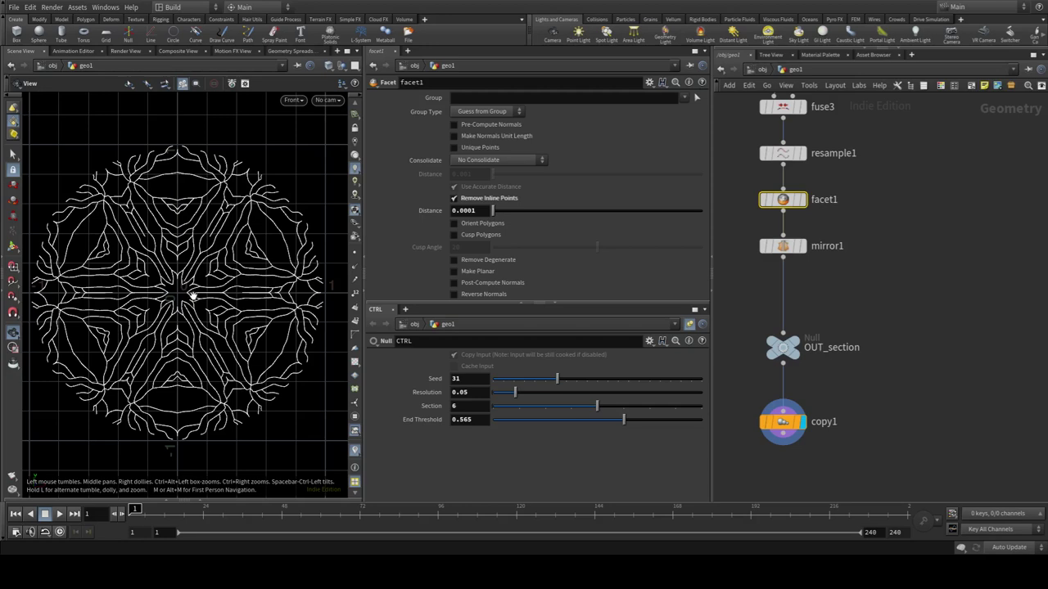
{"action": "scroll", "coordinate": [136, 264], "scroll_direction": "down", "scroll_amount": 1}
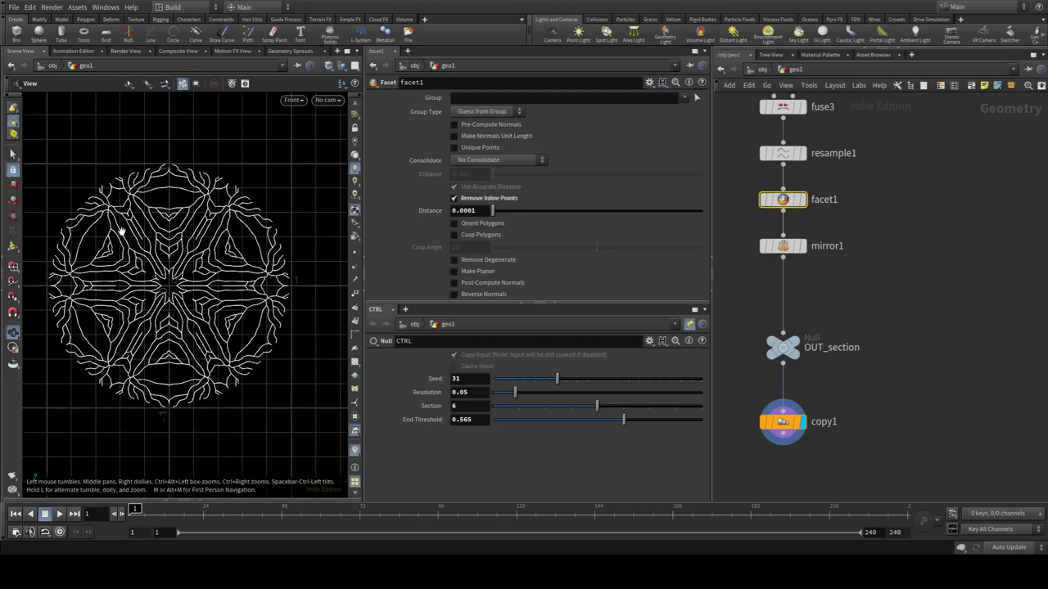
{"action": "scroll", "coordinate": [117, 235], "scroll_direction": "down", "scroll_amount": 2}
{"action": "scroll", "coordinate": [141, 228], "scroll_direction": "down", "scroll_amount": 2}
{"action": "scroll", "coordinate": [961, 262], "scroll_direction": "up", "scroll_amount": 2}
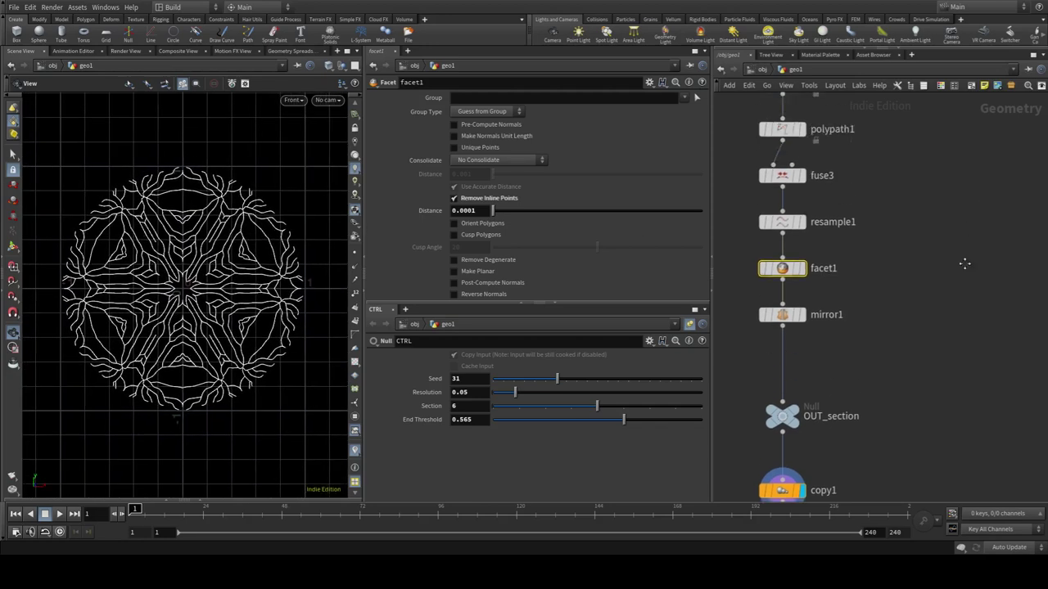
{"action": "scroll", "coordinate": [914, 222], "scroll_direction": "up", "scroll_amount": 2}
{"action": "scroll", "coordinate": [937, 290], "scroll_direction": "up", "scroll_amount": 2}
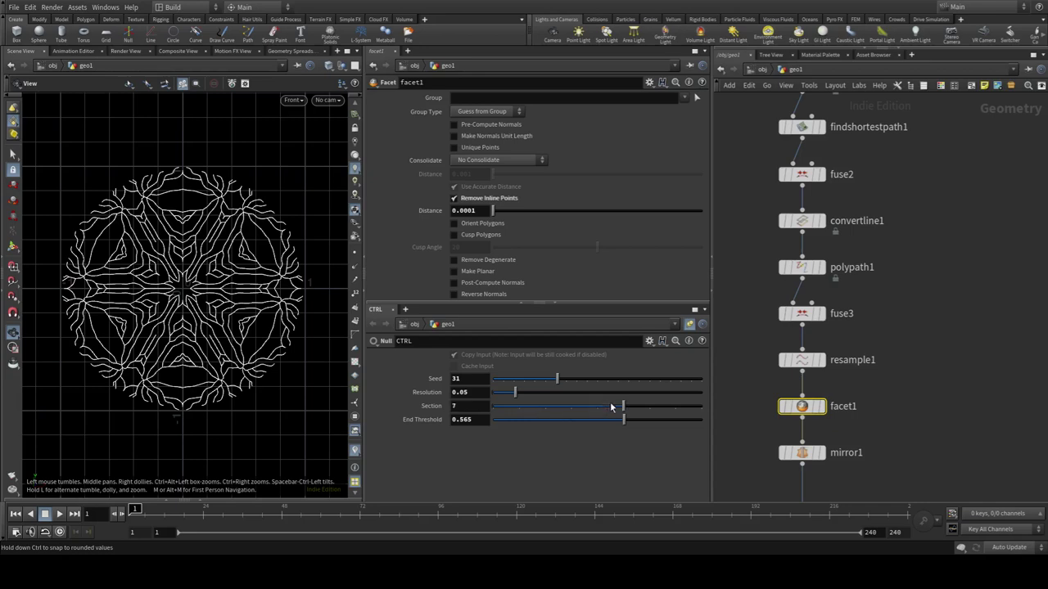
Compare other CTRL Section values and a bypassed subdivide1, restoring Section 6 and subdivision
{"action": "left_click_drag", "start_coordinate": [610, 402], "coordinate": [587, 406]}
{"action": "left_click_drag", "start_coordinate": [583, 401], "coordinate": [595, 405]}
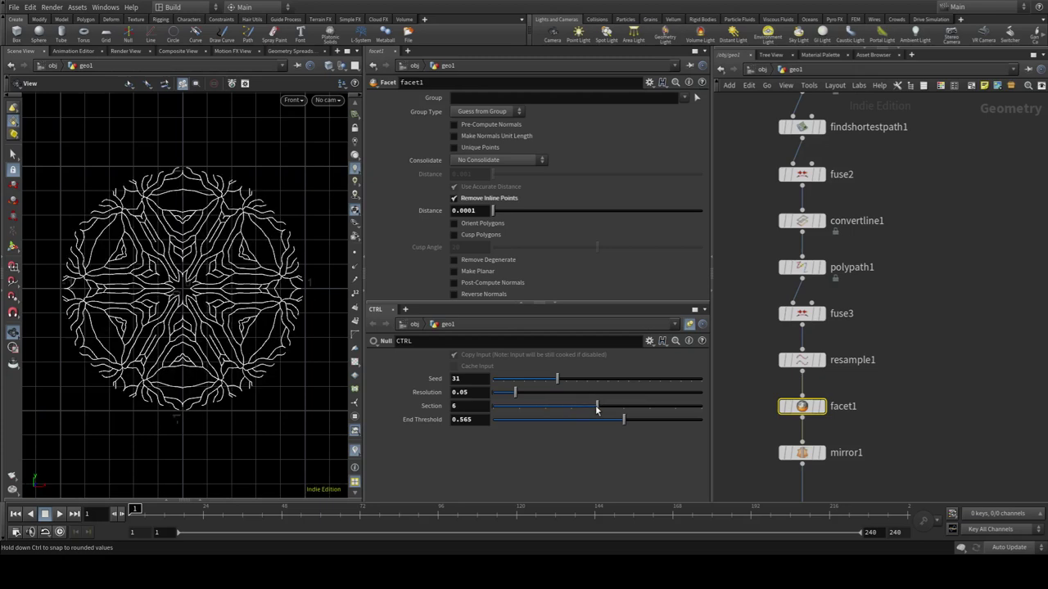
{"action": "scroll", "coordinate": [946, 213], "scroll_direction": "up", "scroll_amount": 4}
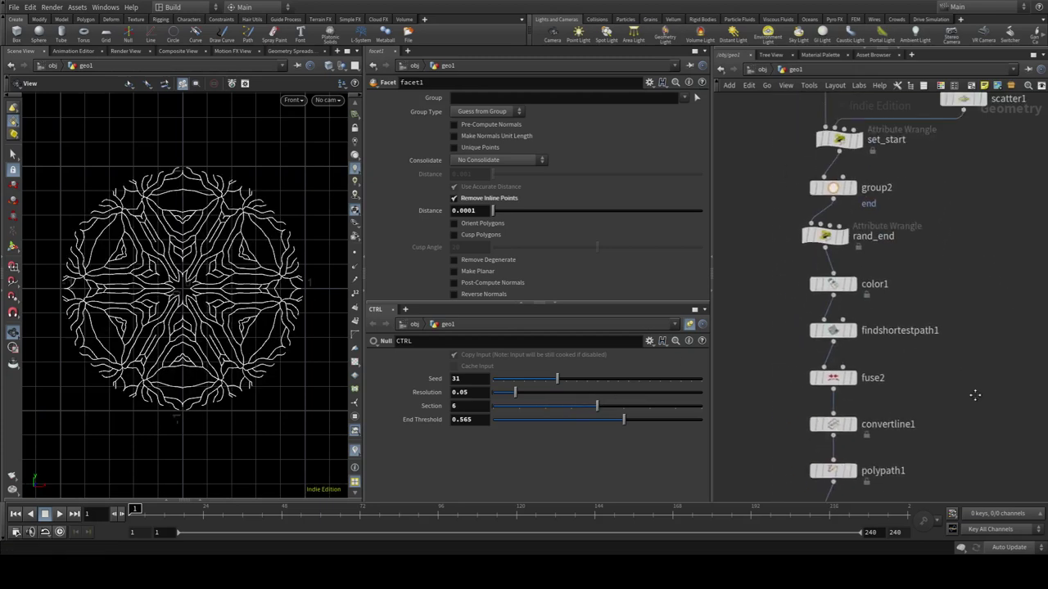
{"action": "scroll", "coordinate": [954, 262], "scroll_direction": "up", "scroll_amount": 2}
{"action": "scroll", "coordinate": [967, 312], "scroll_direction": "up", "scroll_amount": 3}
{"action": "scroll", "coordinate": [949, 246], "scroll_direction": "up", "scroll_amount": 1}
{"action": "scroll", "coordinate": [781, 216], "scroll_direction": "up", "scroll_amount": 1}
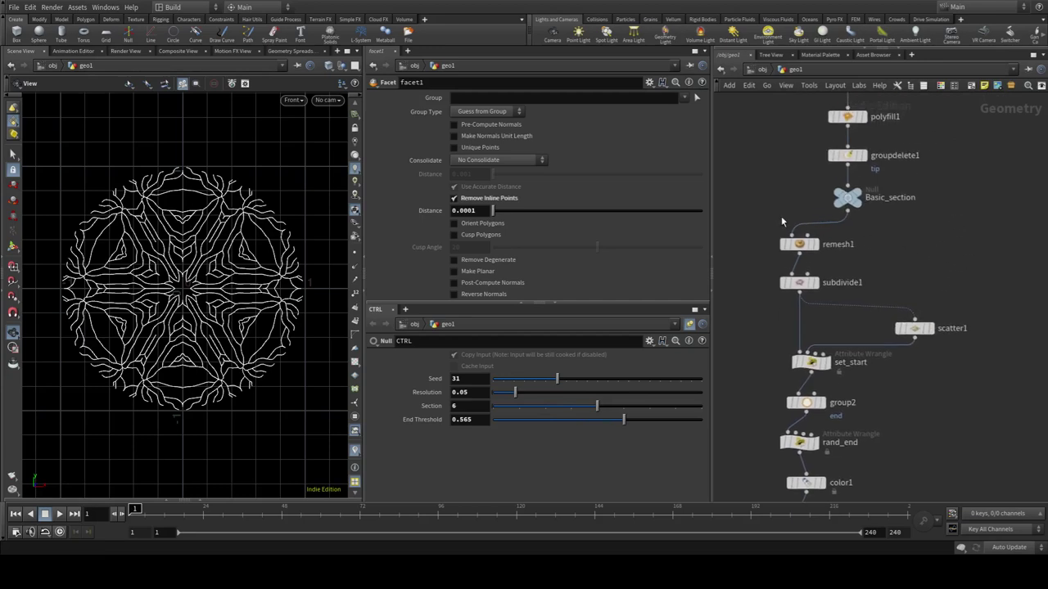
{"action": "scroll", "coordinate": [781, 237], "scroll_direction": "up", "scroll_amount": 1}
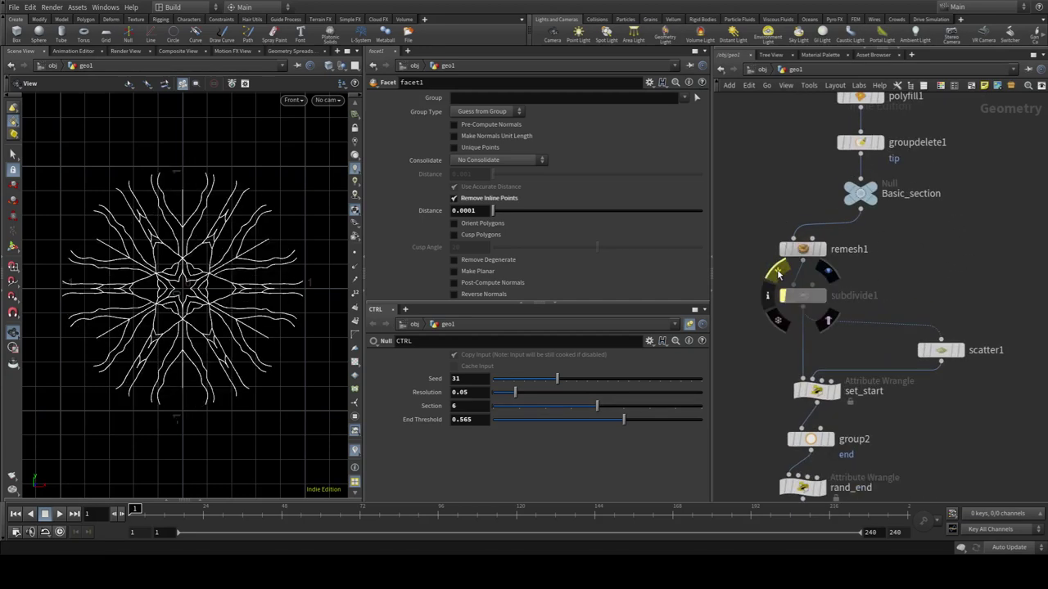
{"action": "left_click", "coordinate": [778, 274]}
{"action": "left_click", "coordinate": [778, 273]}
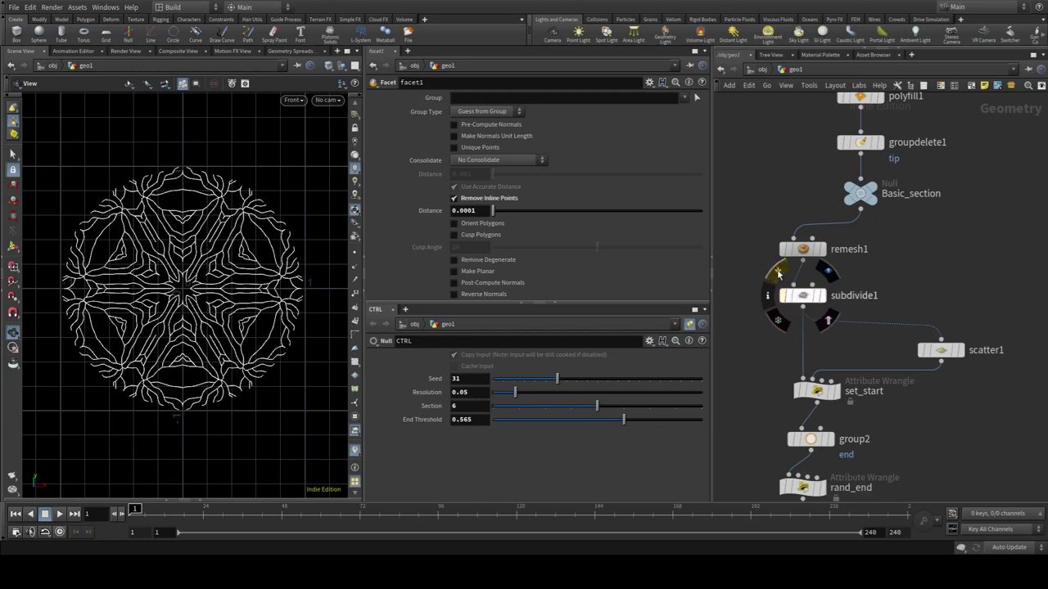
Box-select scatter1 and the nodes below it, 15 nodes in total
{"action": "middle_click_drag", "start_coordinate": [958, 264], "coordinate": [882, 256]}
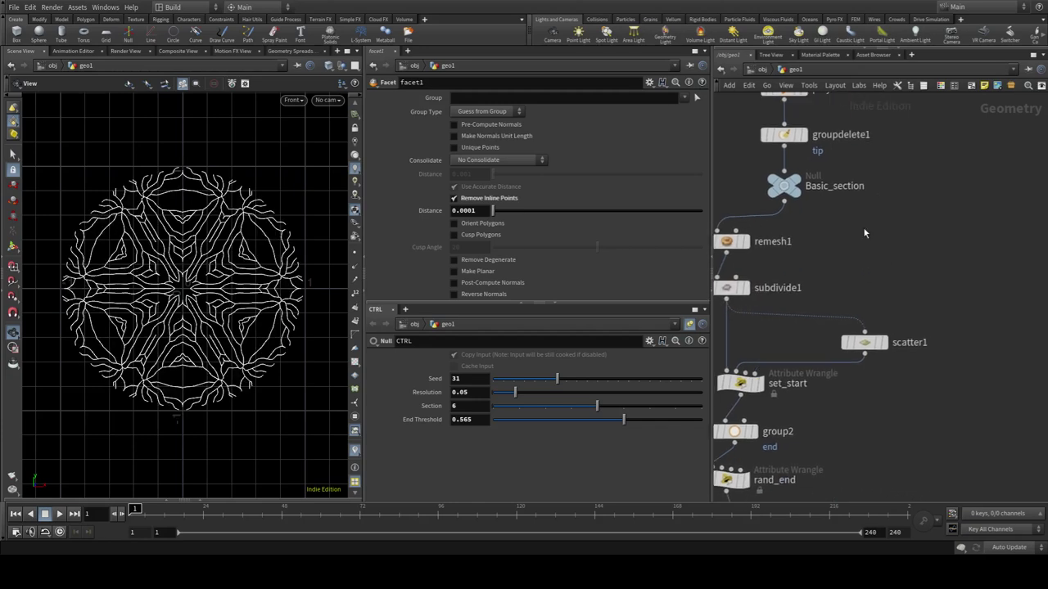
{"action": "scroll", "coordinate": [882, 256], "scroll_direction": "down", "scroll_amount": 3}
{"action": "scroll", "coordinate": [919, 341], "scroll_direction": "down", "scroll_amount": 2}
{"action": "scroll", "coordinate": [824, 399], "scroll_direction": "down", "scroll_amount": 2}
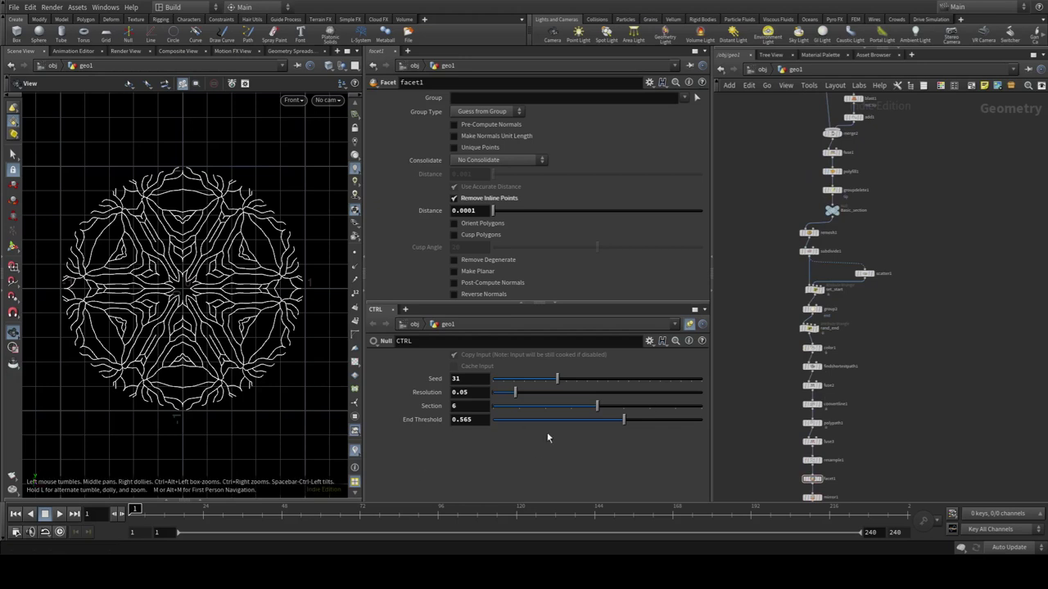
{"action": "scroll", "coordinate": [953, 435], "scroll_direction": "down", "scroll_amount": 1}
{"action": "middle_click_drag", "start_coordinate": [837, 252], "coordinate": [857, 232]}
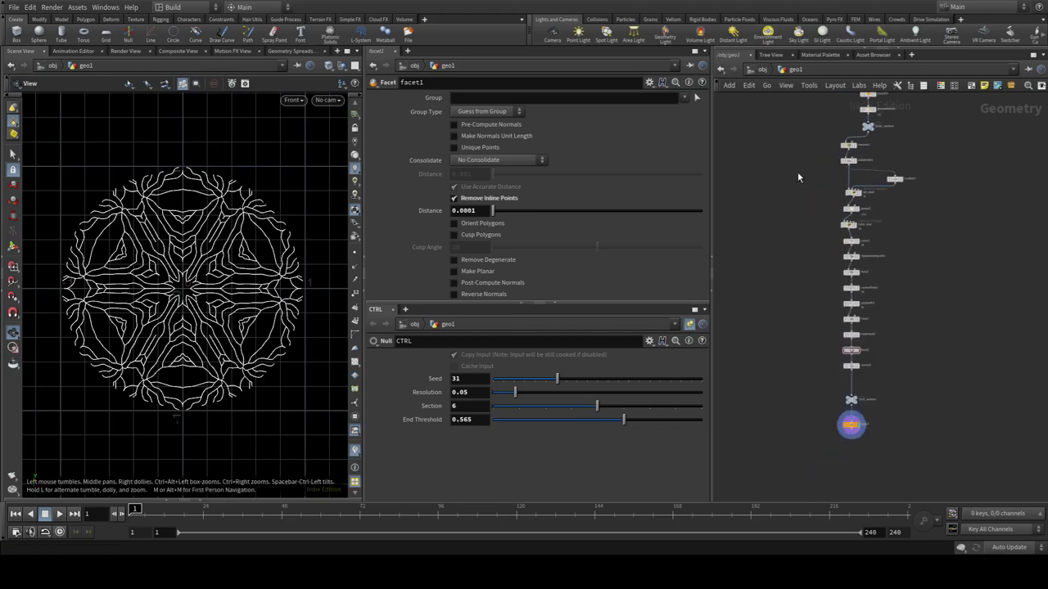
{"action": "left_click_drag", "start_coordinate": [798, 177], "coordinate": [957, 458]}
{"action": "scroll", "coordinate": [851, 278], "scroll_direction": "up", "scroll_amount": 2}
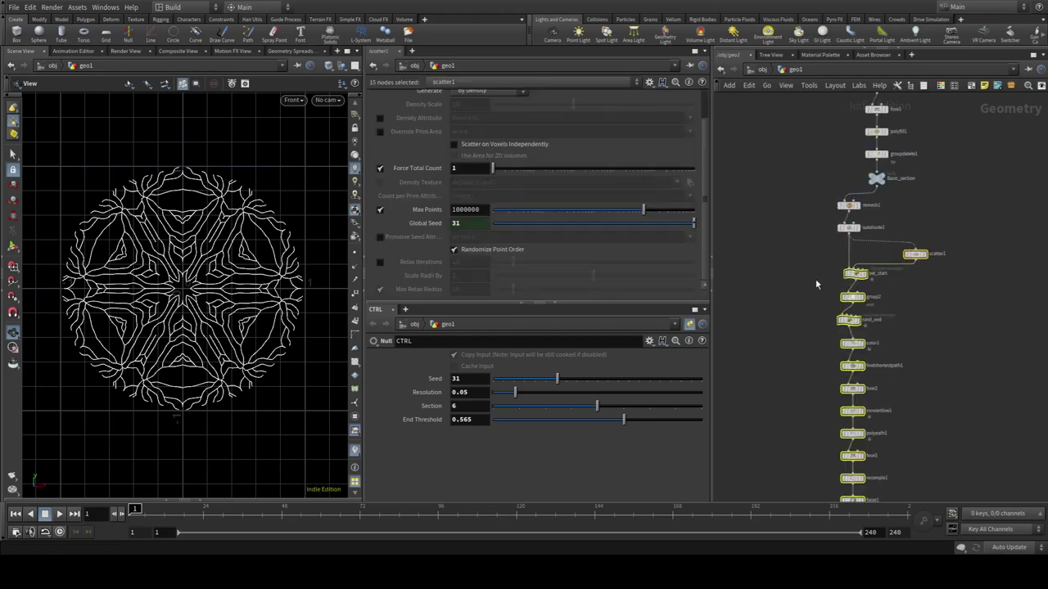
Move the scatter-to-output chain lower and display the Basic_section triangle, zoomed in the viewport
{"action": "left_click_drag", "start_coordinate": [856, 271], "coordinate": [856, 323]}
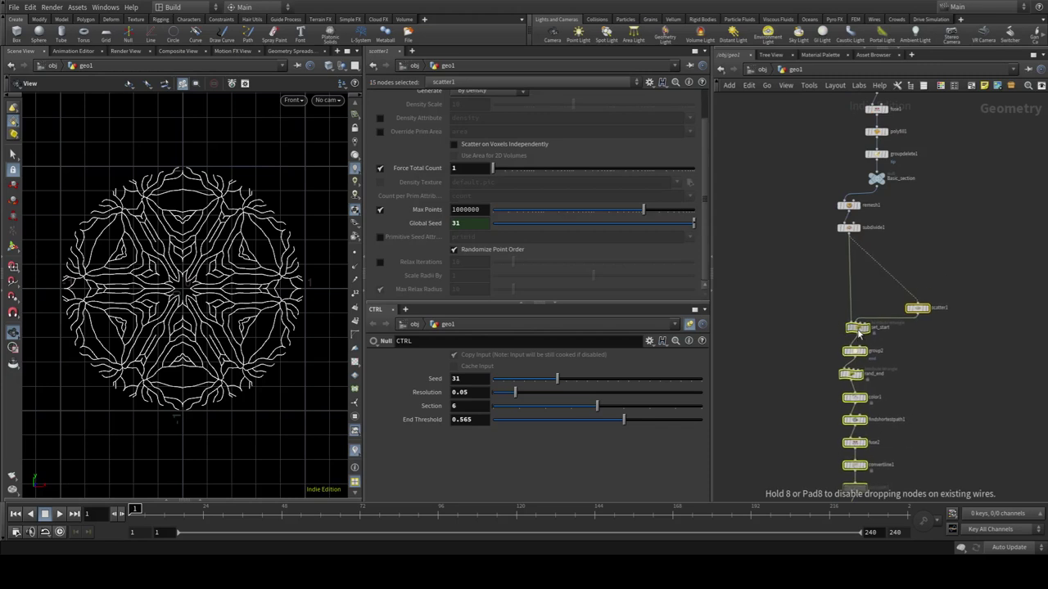
{"action": "left_click", "coordinate": [898, 276]}
{"action": "scroll", "coordinate": [923, 284], "scroll_direction": "up", "scroll_amount": 5}
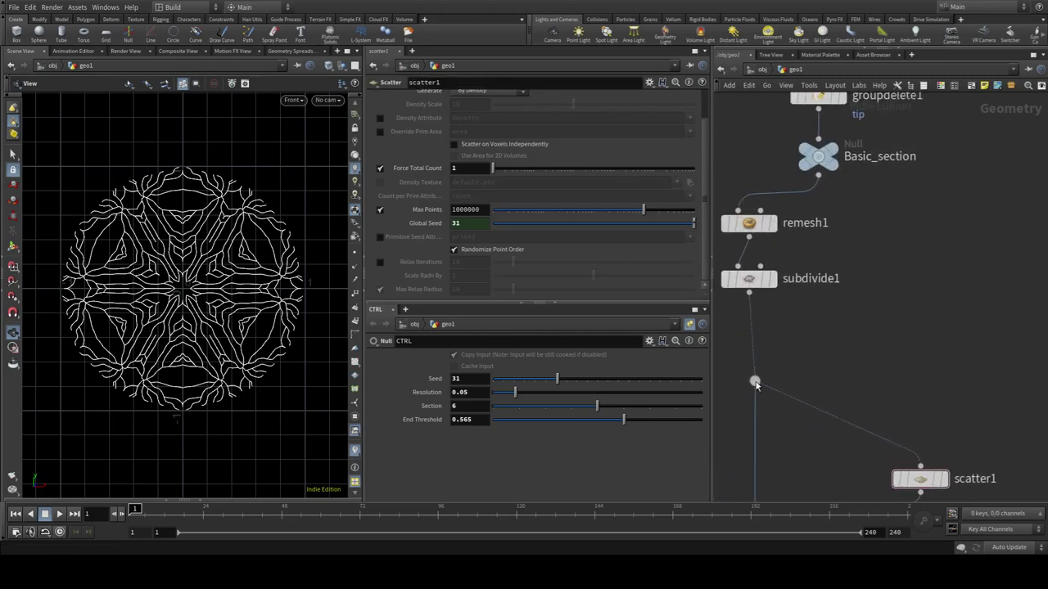
{"action": "mouse_move", "coordinate": [926, 225]}
{"action": "middle_mouse_down"}
{"action": "mouse_move", "coordinate": [913, 310]}
{"action": "mouse_move", "coordinate": [942, 316]}
{"action": "middle_mouse_up"}
{"action": "left_click", "coordinate": [858, 241]}
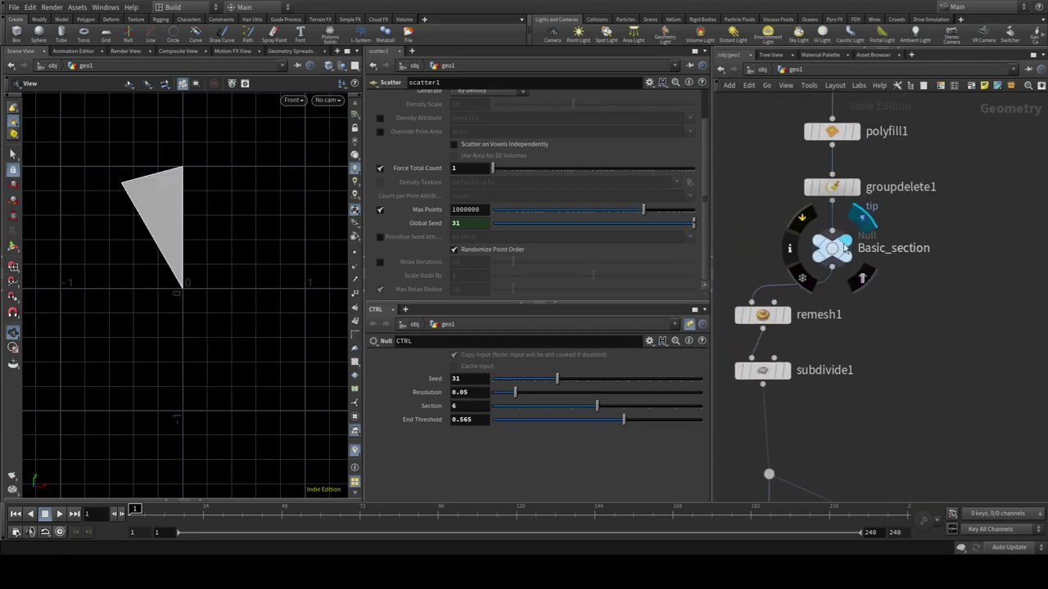
{"action": "scroll", "coordinate": [255, 220], "scroll_direction": "up", "scroll_amount": 3}
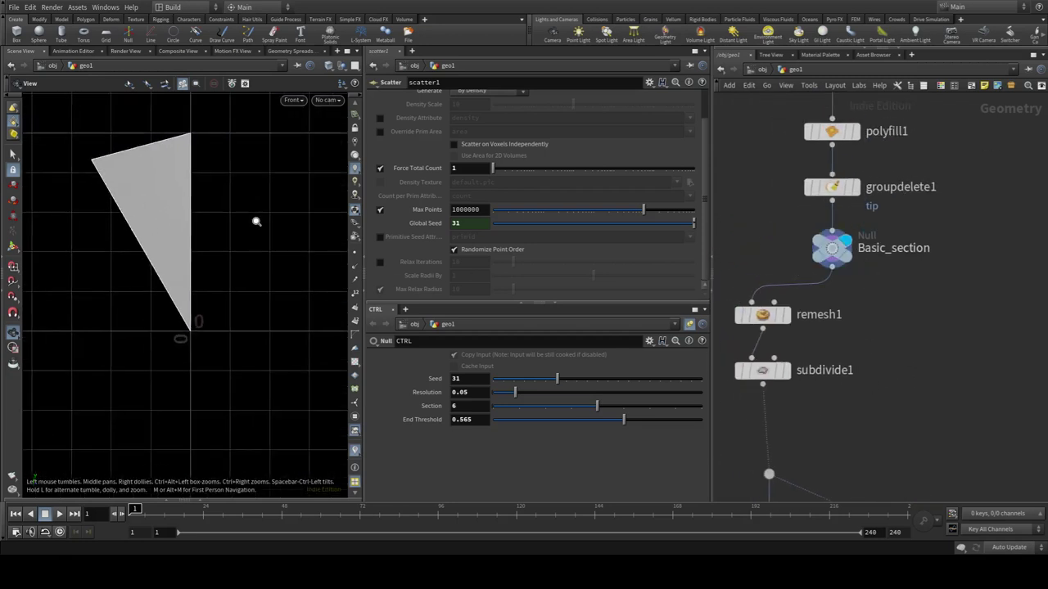
{"action": "scroll", "coordinate": [213, 224], "scroll_direction": "up", "scroll_amount": 1}
{"action": "middle_click_drag", "start_coordinate": [213, 224], "coordinate": [168, 279]}
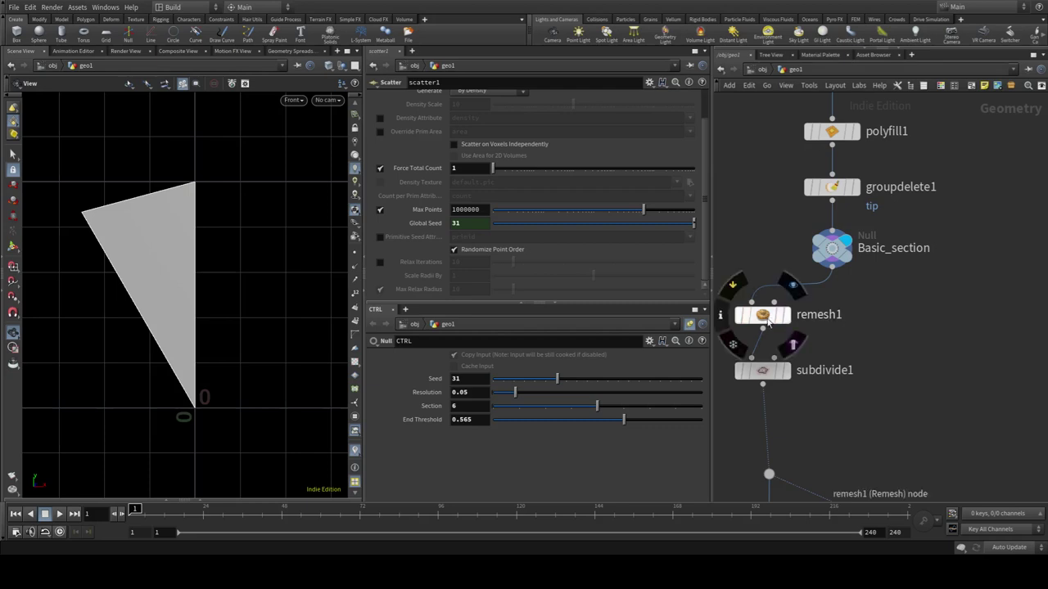
Add a Divide node to the network
{"action": "key", "text": "Tab"}
{"action": "type", "text": "divide"}
{"action": "key", "text": "Return"}
Place divide1 beside remesh1, feed Basic_section into it, and display its result
{"action": "left_click", "coordinate": [933, 327]}
{"action": "left_click_drag", "start_coordinate": [925, 309], "coordinate": [873, 292]}
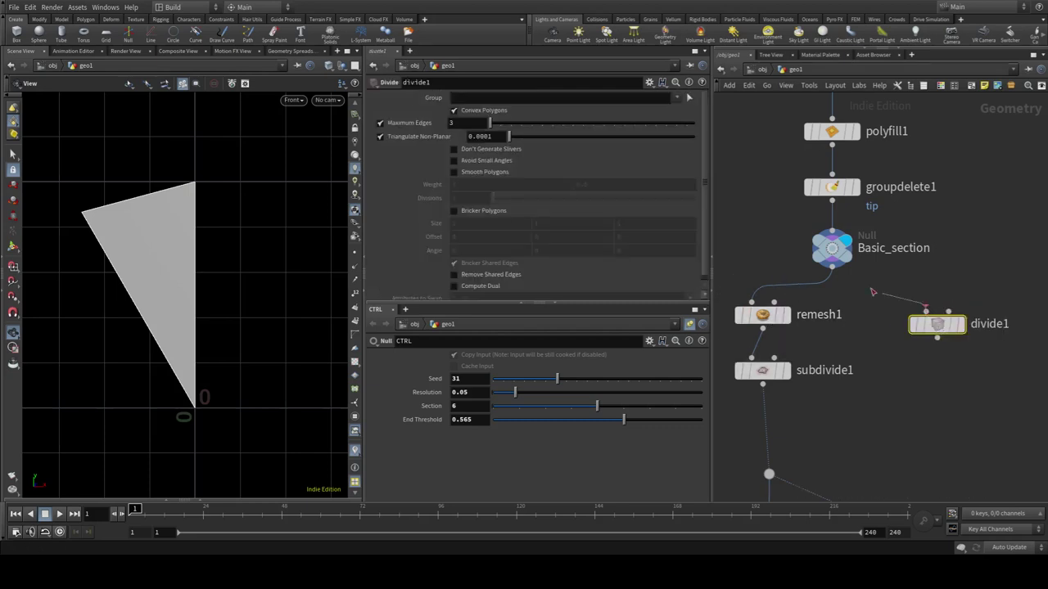
{"action": "left_click", "coordinate": [832, 268]}
{"action": "left_click", "coordinate": [965, 328]}
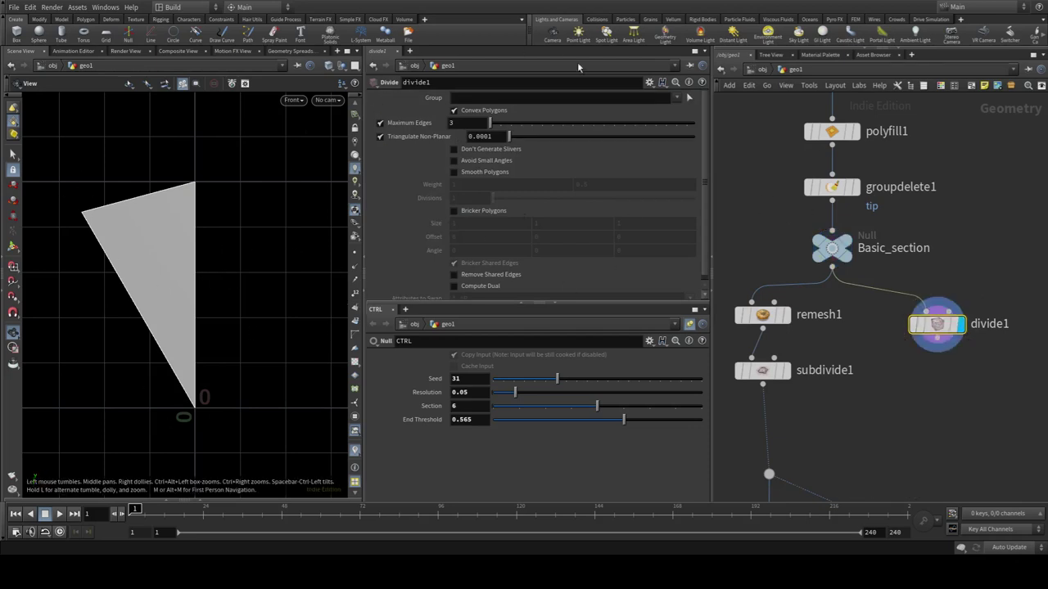
Switch divide1 from convex polygons to bricker polygons, trying brick sizes 0.2 and 0.15
{"action": "left_click", "coordinate": [479, 112]}
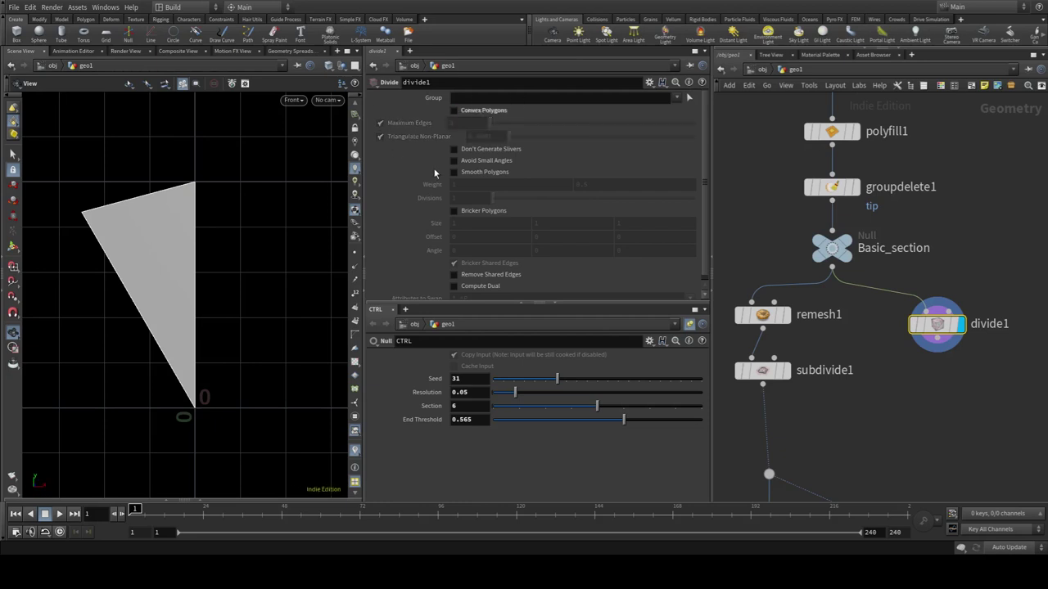
{"action": "left_click", "coordinate": [475, 212]}
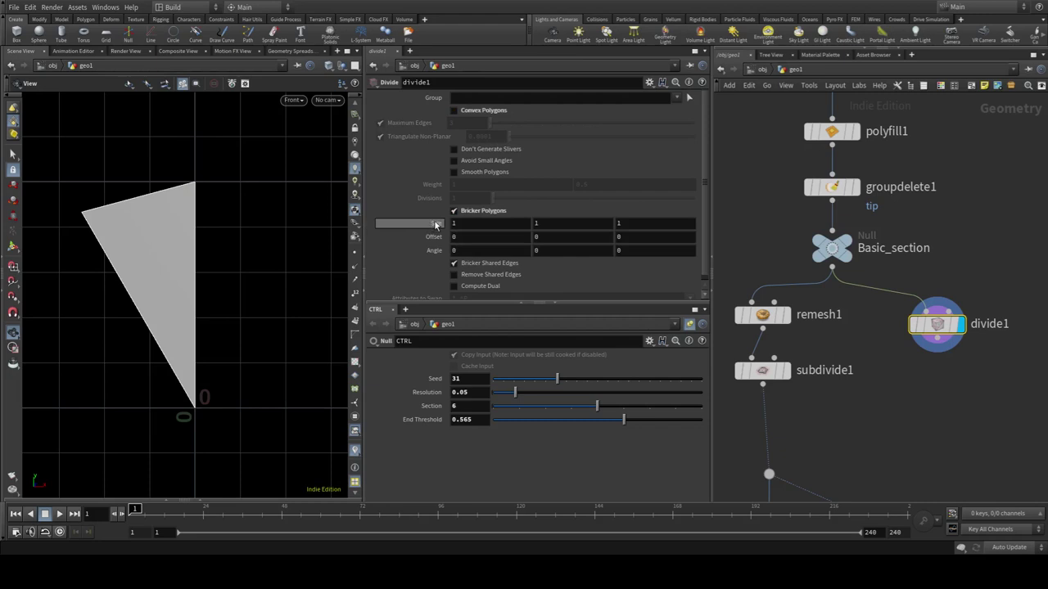
{"action": "left_click_drag", "start_coordinate": [426, 223], "coordinate": [376, 223]}
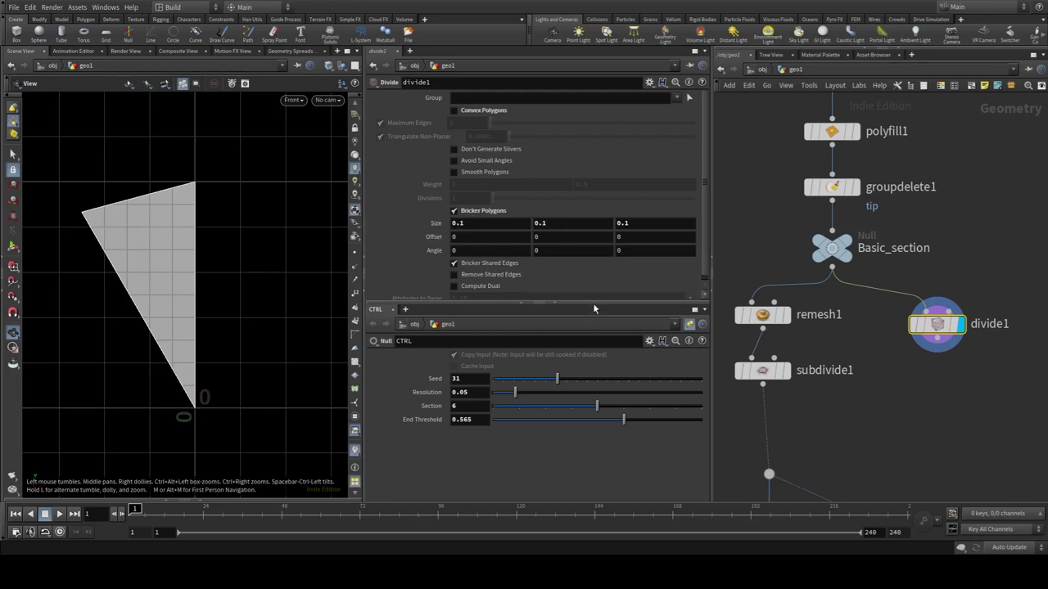
{"action": "left_click", "coordinate": [443, 223]}
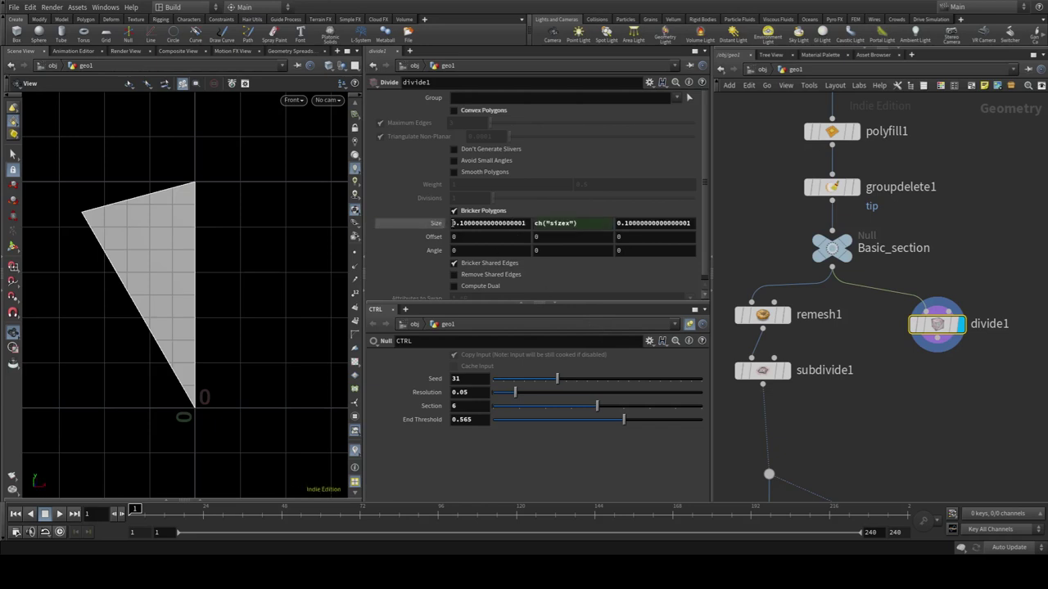
{"action": "middle_click_drag", "start_coordinate": [478, 227], "coordinate": [456, 223]}
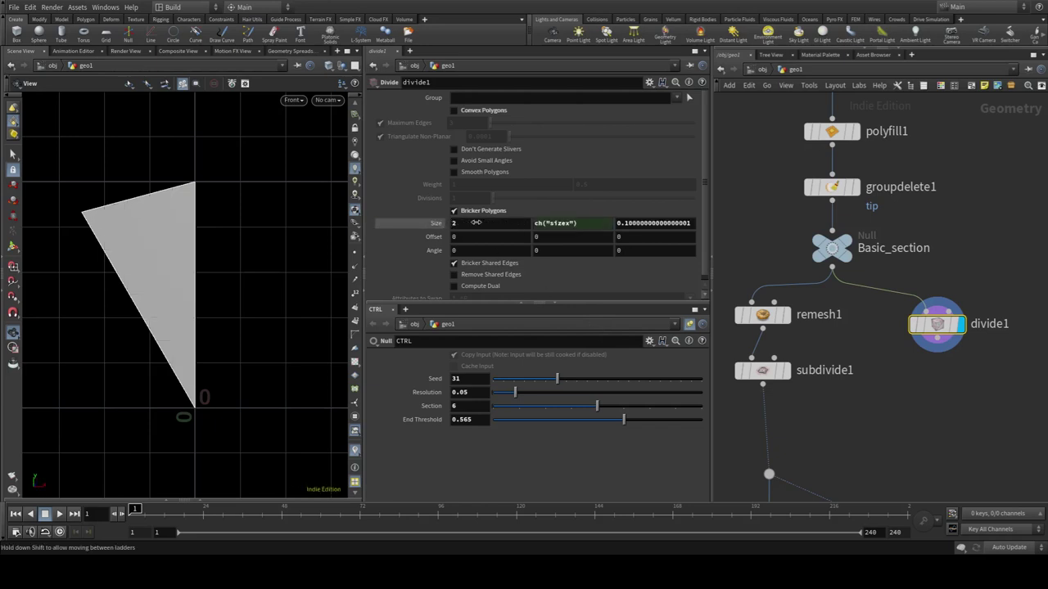
{"action": "left_click", "coordinate": [455, 223]}
{"action": "type", "text": "0."}
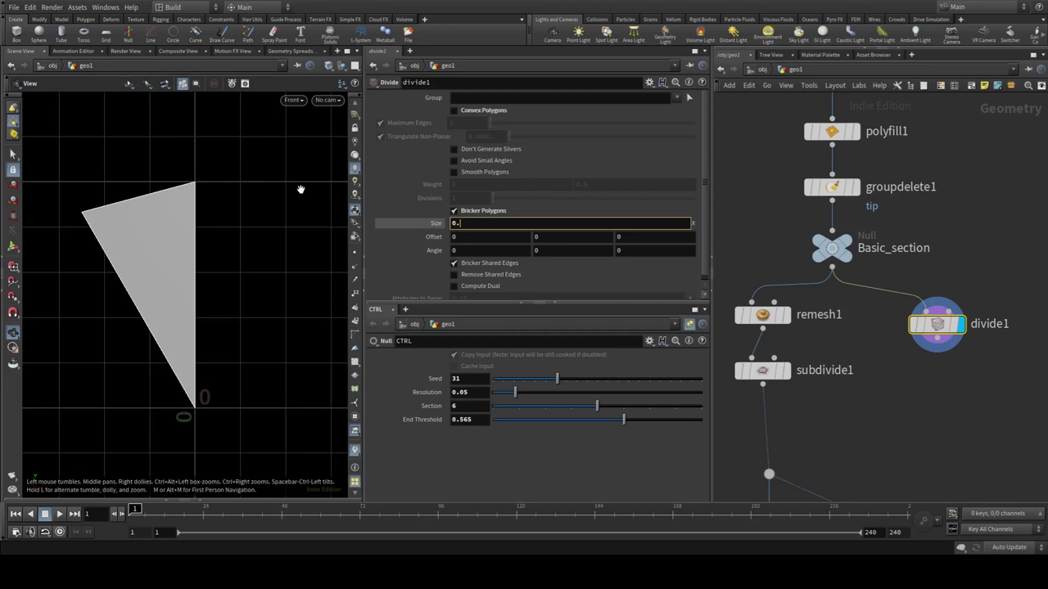
{"action": "type", "text": "15"}
{"action": "key", "text": "Return"}
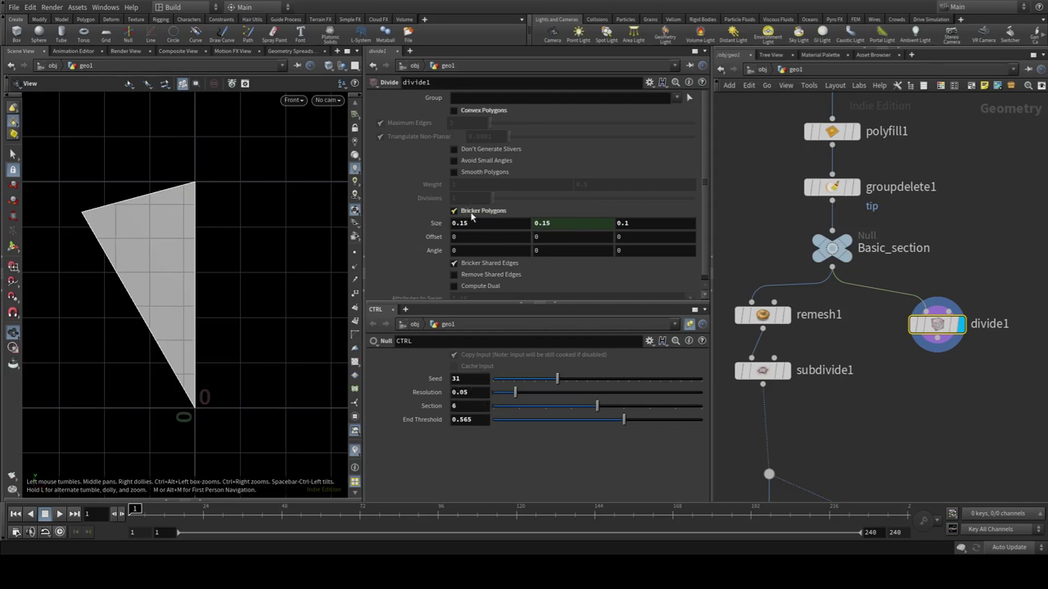
{"action": "key", "text": "ctrl+z"}
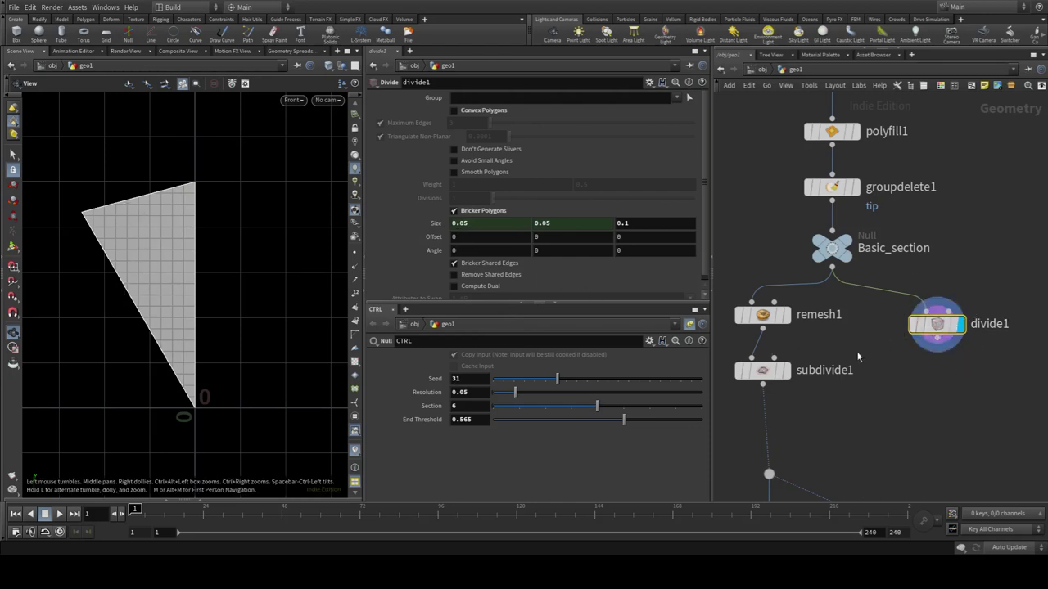
Lower CTRL Resolution to 0.0471, then search 'null' to add a new node
{"action": "middle_click_drag", "start_coordinate": [860, 359], "coordinate": [902, 332]}
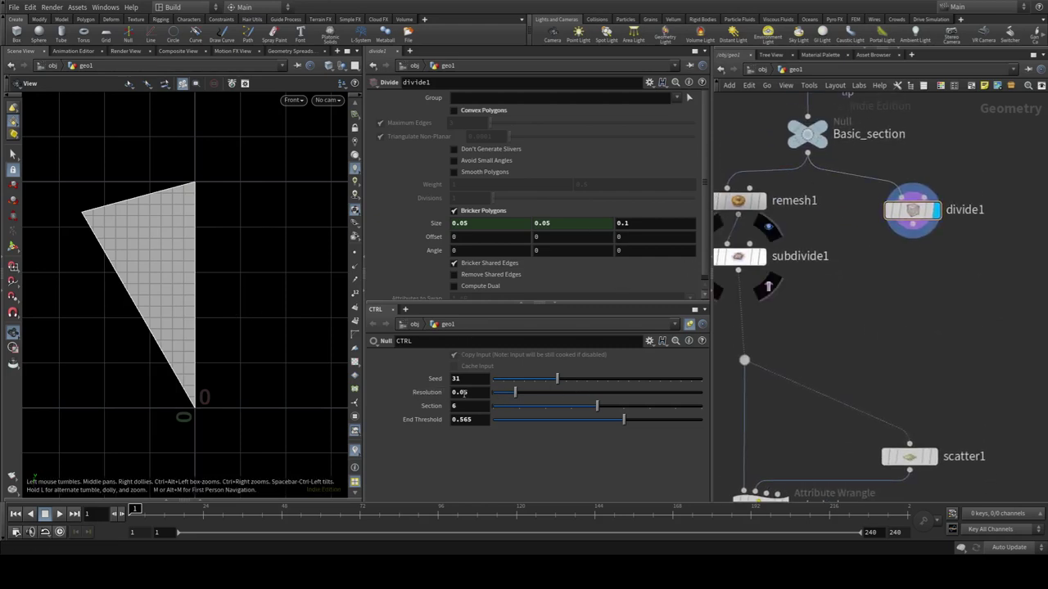
{"action": "left_click_drag", "start_coordinate": [517, 397], "coordinate": [514, 397]}
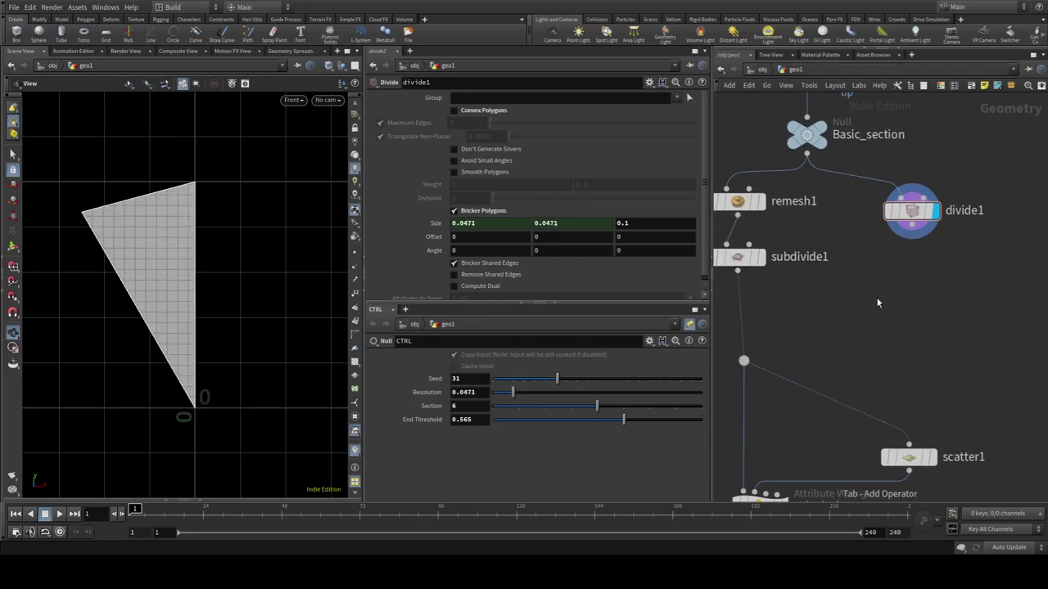
{"action": "key", "text": "Tab"}
{"action": "type", "text": "null"}
{"action": "key", "text": "Return"}
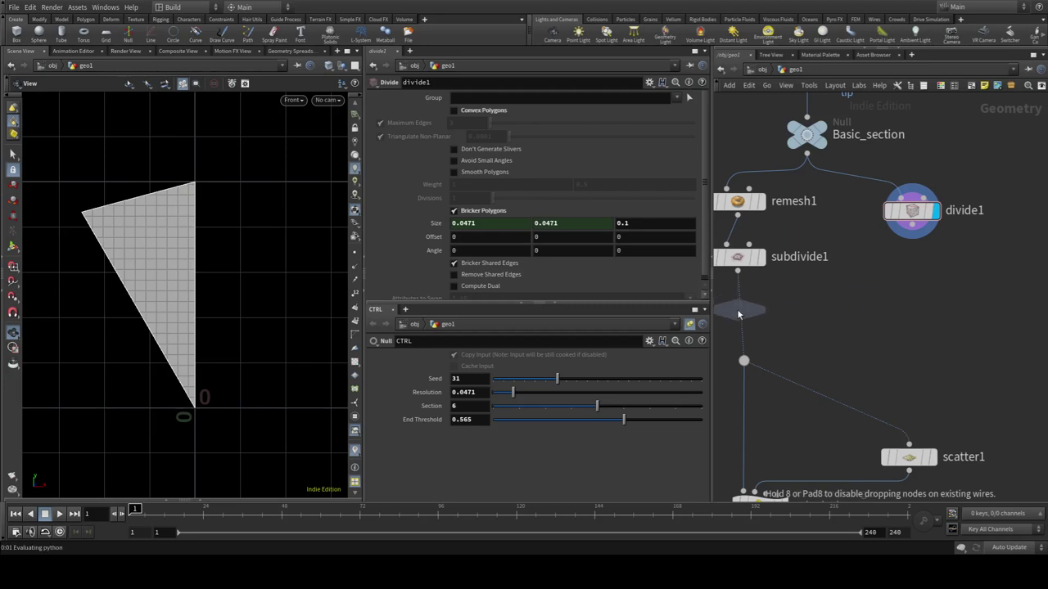
Insert switch1 below subdivide1 with divide1 as its second input, and display the final mandala
{"action": "left_click", "coordinate": [739, 314]}
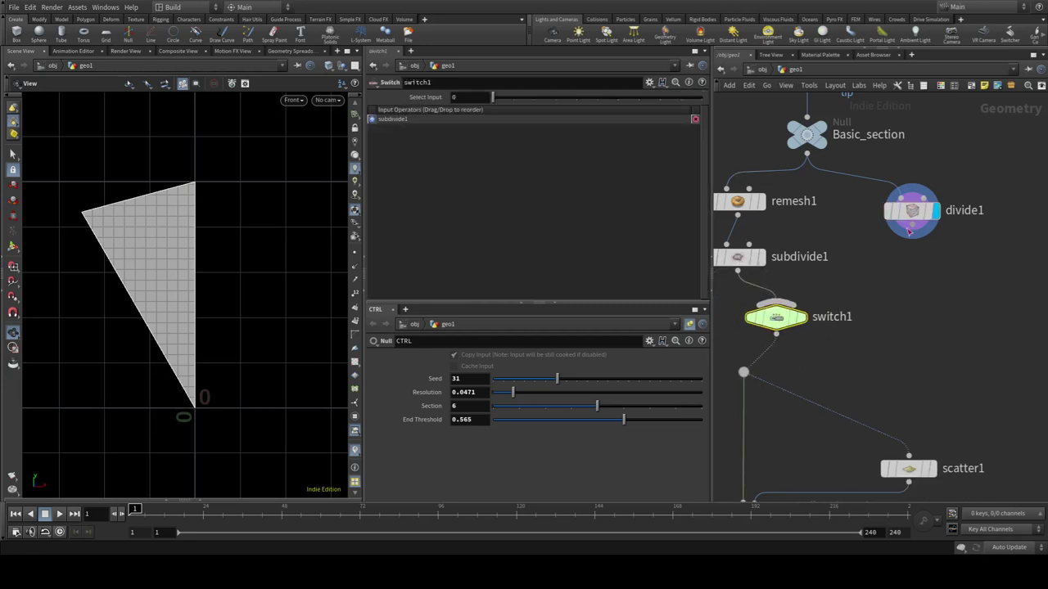
{"action": "left_click_drag", "start_coordinate": [909, 232], "coordinate": [778, 315]}
{"action": "scroll", "coordinate": [921, 375], "scroll_direction": "down", "scroll_amount": 10}
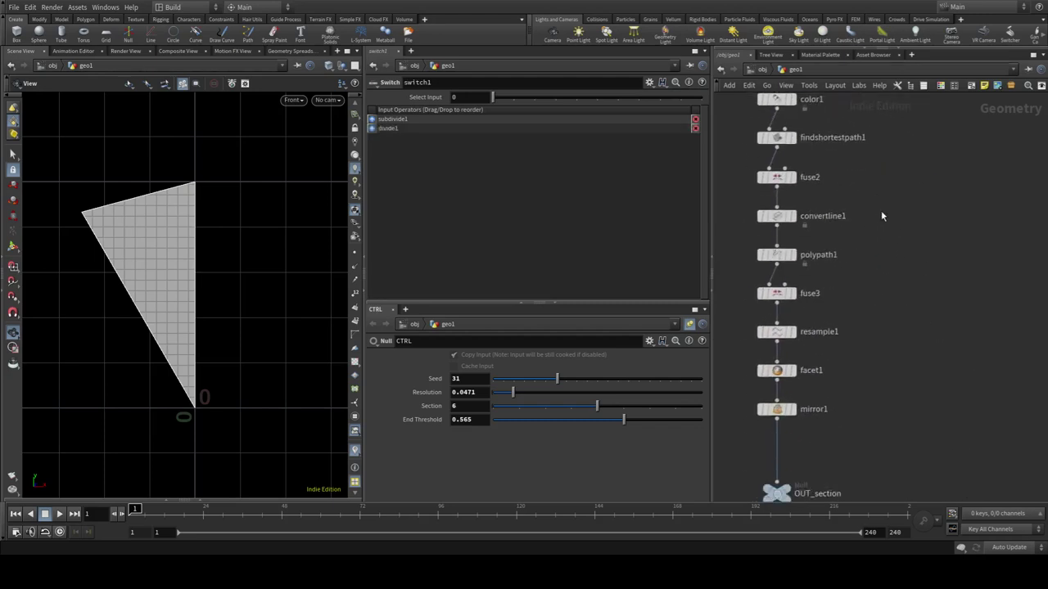
{"action": "scroll", "coordinate": [882, 216], "scroll_direction": "down", "scroll_amount": 3}
{"action": "left_click", "coordinate": [811, 462]}
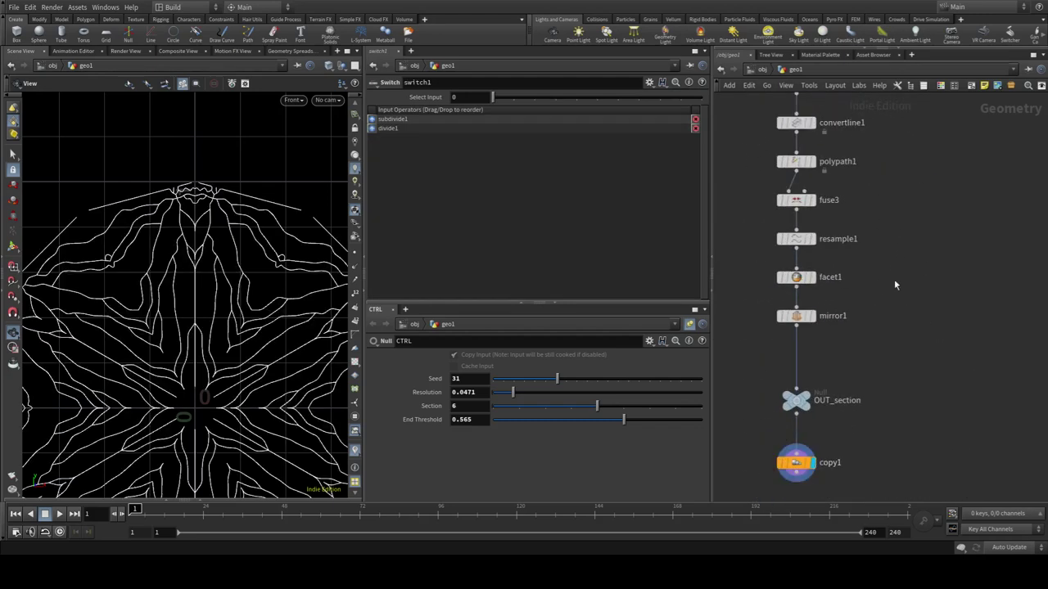
{"action": "scroll", "coordinate": [895, 284], "scroll_direction": "up", "scroll_amount": 5}
{"action": "scroll", "coordinate": [898, 304], "scroll_direction": "up", "scroll_amount": 5}
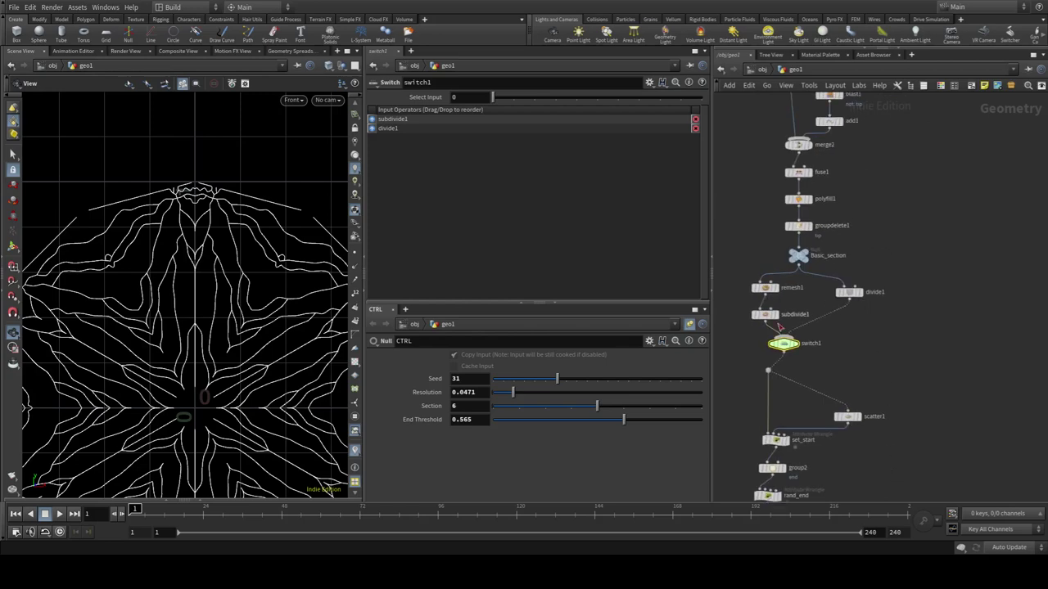
{"action": "scroll", "coordinate": [779, 326], "scroll_direction": "up", "scroll_amount": 2}
{"action": "scroll", "coordinate": [164, 374], "scroll_direction": "down", "scroll_amount": 5}
{"action": "scroll", "coordinate": [117, 343], "scroll_direction": "up", "scroll_amount": 1}
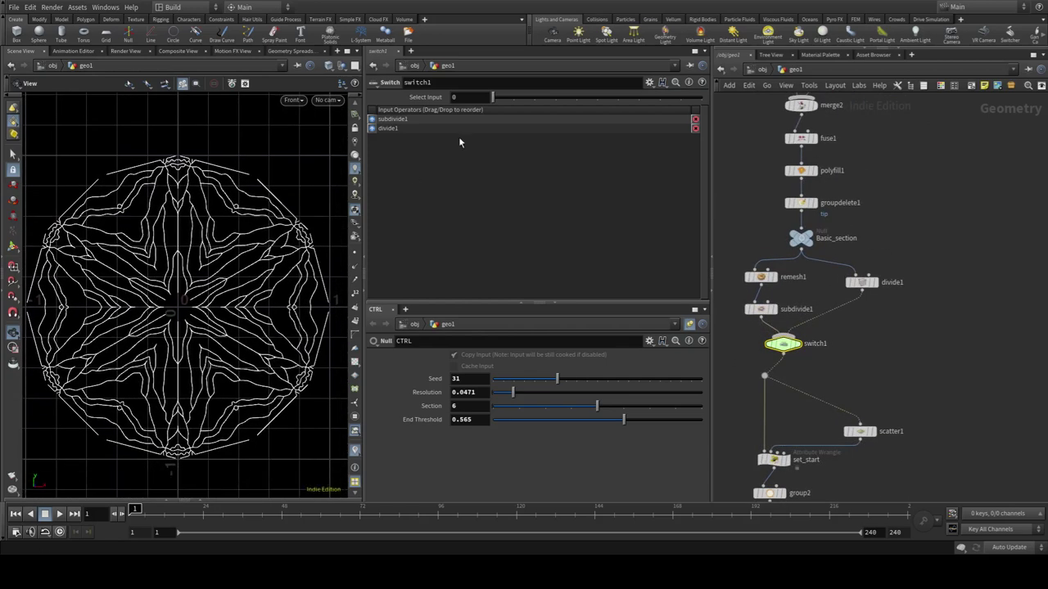
Set switch1 to input 1 and tune CTRL Resolution 0.0706, Section 7 and Seed 21
{"action": "left_click", "coordinate": [514, 99]}
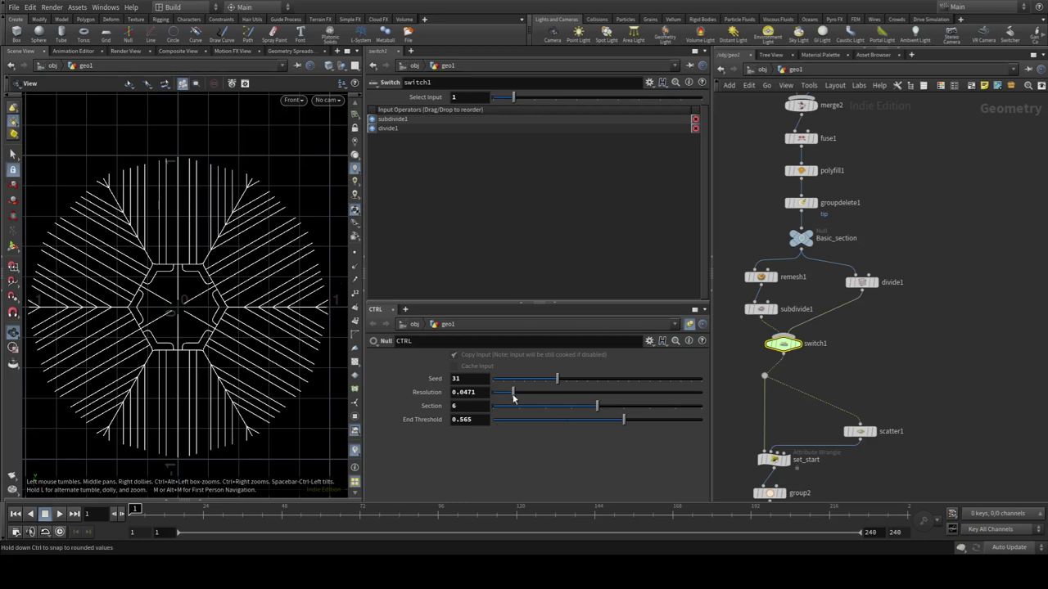
{"action": "mouse_move", "coordinate": [513, 393]}
{"action": "left_mouse_down"}
{"action": "mouse_move", "coordinate": [540, 393]}
{"action": "mouse_move", "coordinate": [520, 392]}
{"action": "left_mouse_up"}
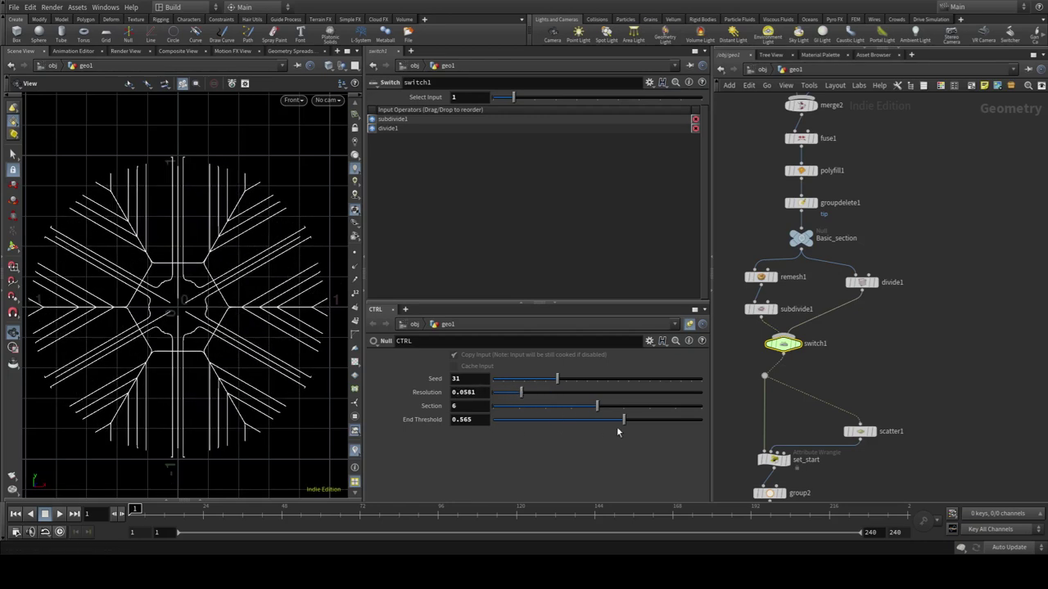
{"action": "mouse_move", "coordinate": [591, 409]}
{"action": "left_mouse_down"}
{"action": "mouse_move", "coordinate": [535, 405]}
{"action": "mouse_move", "coordinate": [618, 412]}
{"action": "left_mouse_up"}
{"action": "mouse_move", "coordinate": [550, 379]}
{"action": "left_mouse_down"}
{"action": "mouse_move", "coordinate": [576, 381]}
{"action": "mouse_move", "coordinate": [536, 379]}
{"action": "mouse_move", "coordinate": [530, 393]}
{"action": "left_mouse_up"}
{"action": "scroll", "coordinate": [942, 287], "scroll_direction": "up", "scroll_amount": 5}
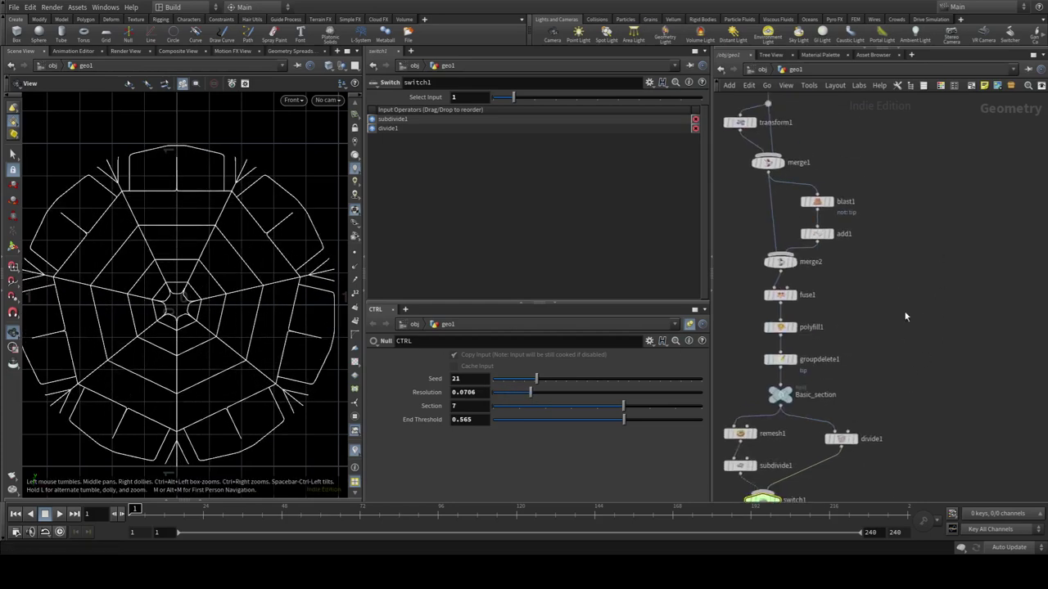
{"action": "scroll", "coordinate": [917, 295], "scroll_direction": "down", "scroll_amount": 4}
{"action": "scroll", "coordinate": [857, 355], "scroll_direction": "up", "scroll_amount": 5}
{"action": "scroll", "coordinate": [881, 302], "scroll_direction": "up", "scroll_amount": 1}
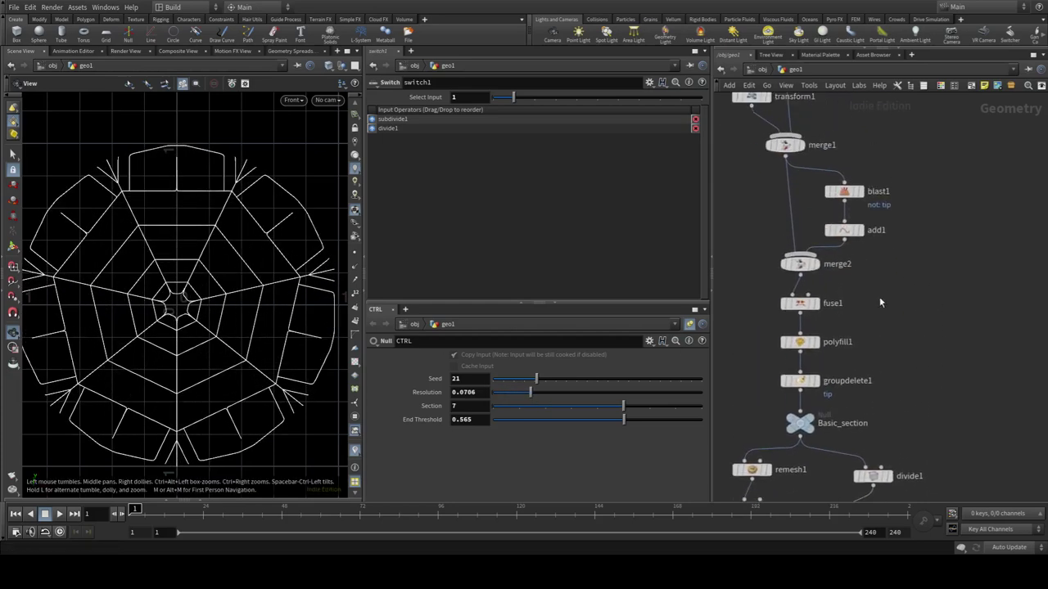
{"action": "scroll", "coordinate": [880, 303], "scroll_direction": "down", "scroll_amount": 3}
{"action": "scroll", "coordinate": [866, 398], "scroll_direction": "down", "scroll_amount": 3}
{"action": "scroll", "coordinate": [866, 396], "scroll_direction": "up", "scroll_amount": 2}
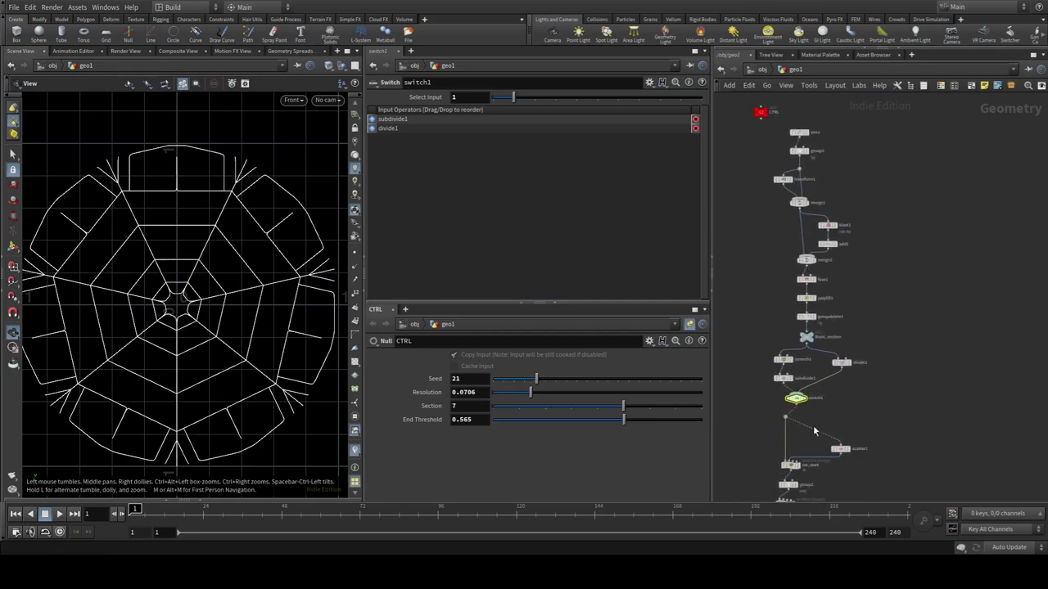
{"action": "scroll", "coordinate": [813, 425], "scroll_direction": "up", "scroll_amount": 3}
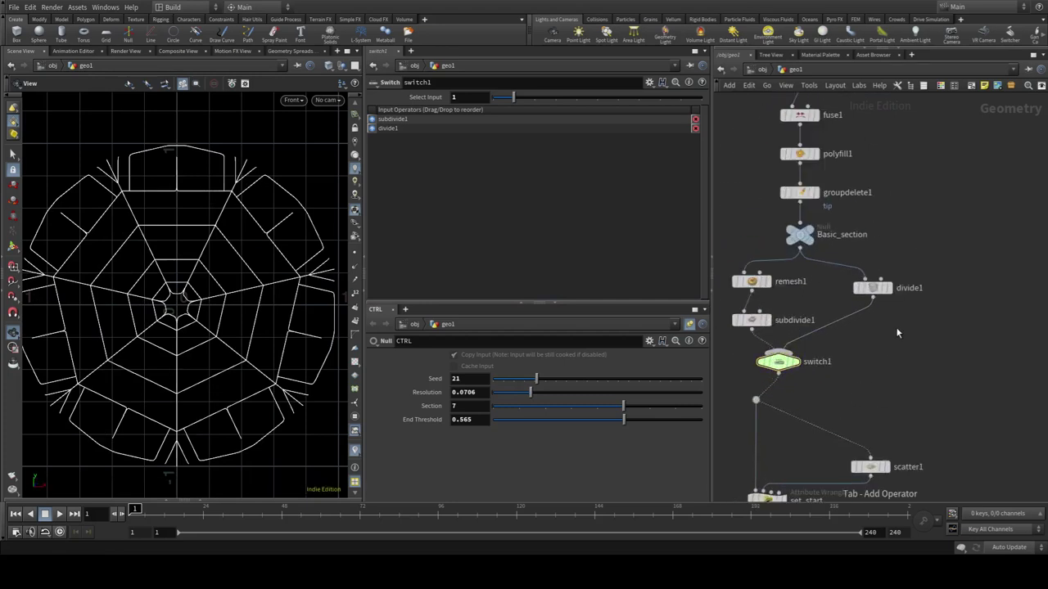
Insert divide2 between divide1 and switch1 to triangulate the bricks
{"action": "key", "text": "Tab"}
{"action": "key", "text": "Return"}
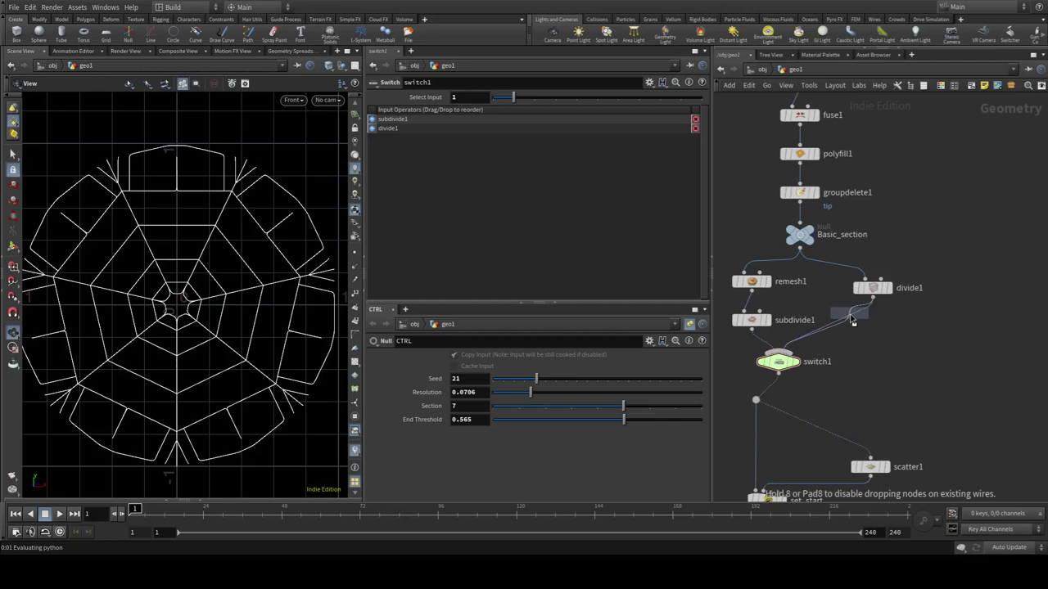
{"action": "left_click", "coordinate": [852, 319]}
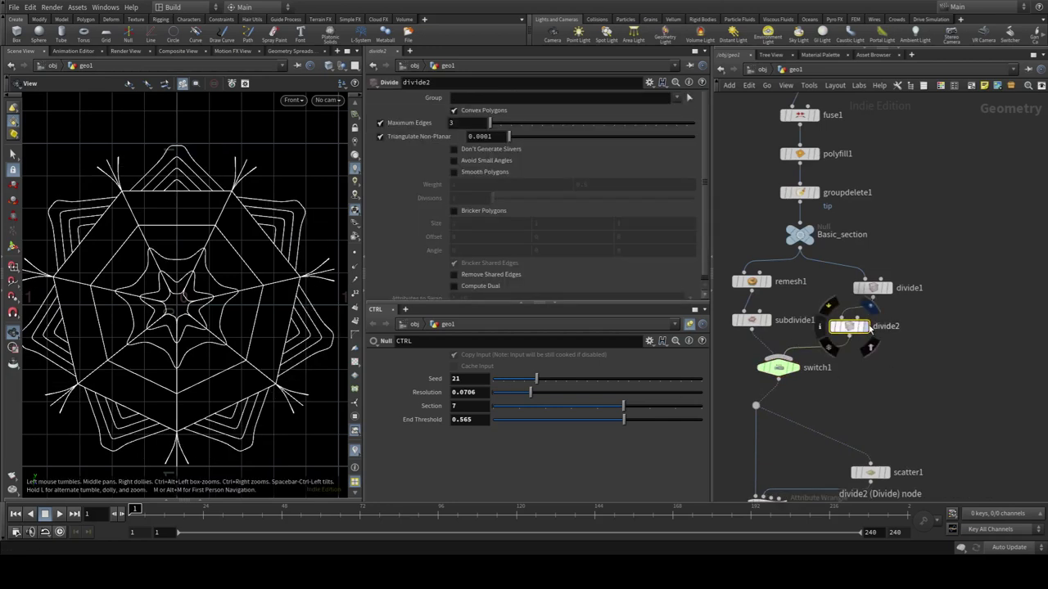
{"action": "left_click", "coordinate": [869, 326]}
{"action": "scroll", "coordinate": [235, 306], "scroll_direction": "up", "scroll_amount": 5}
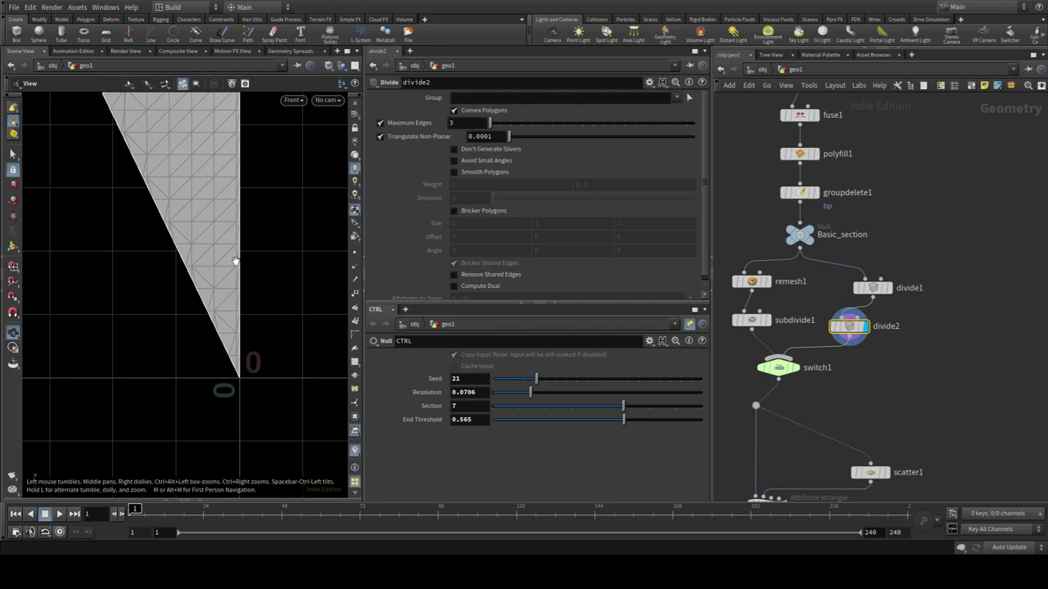
{"action": "scroll", "coordinate": [892, 315], "scroll_direction": "down", "scroll_amount": 5}
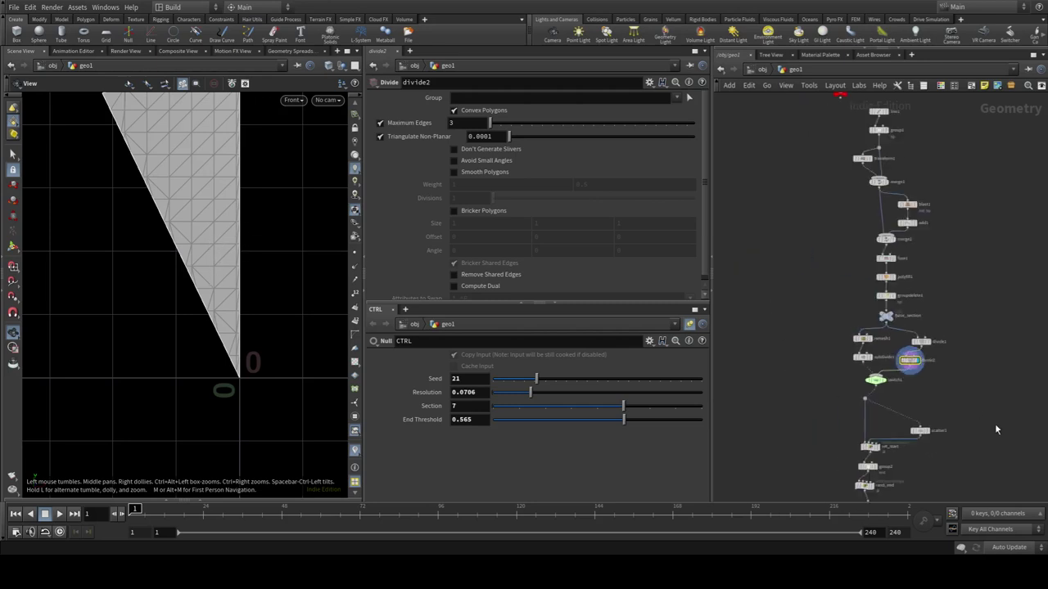
Display the copy1 mandala fitted in the viewport and try a different Seed value
{"action": "left_click", "coordinate": [784, 440]}
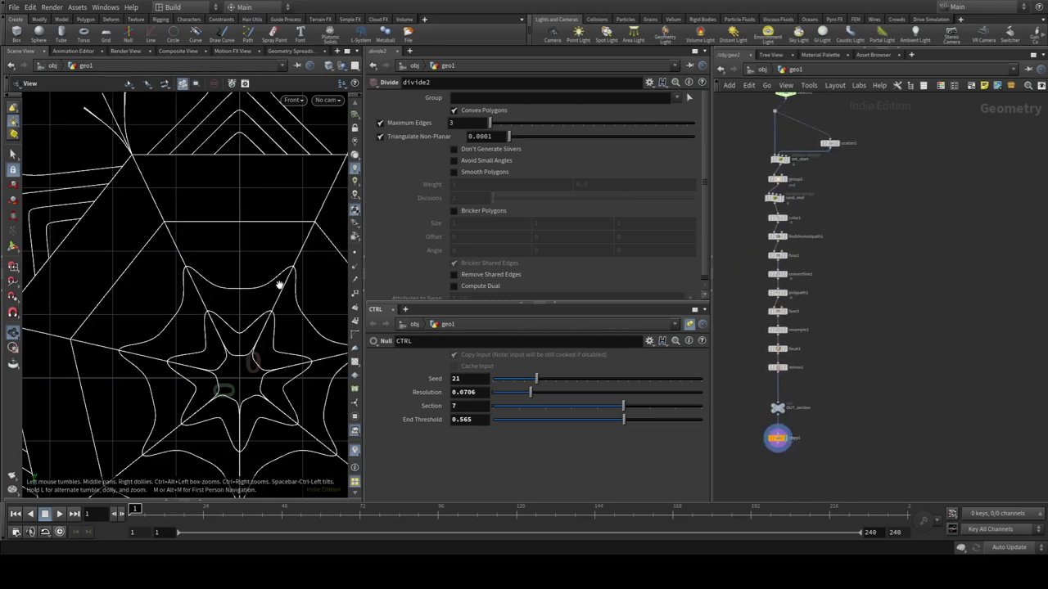
{"action": "key", "text": "h"}
{"action": "scroll", "coordinate": [179, 243], "scroll_direction": "up", "scroll_amount": 3}
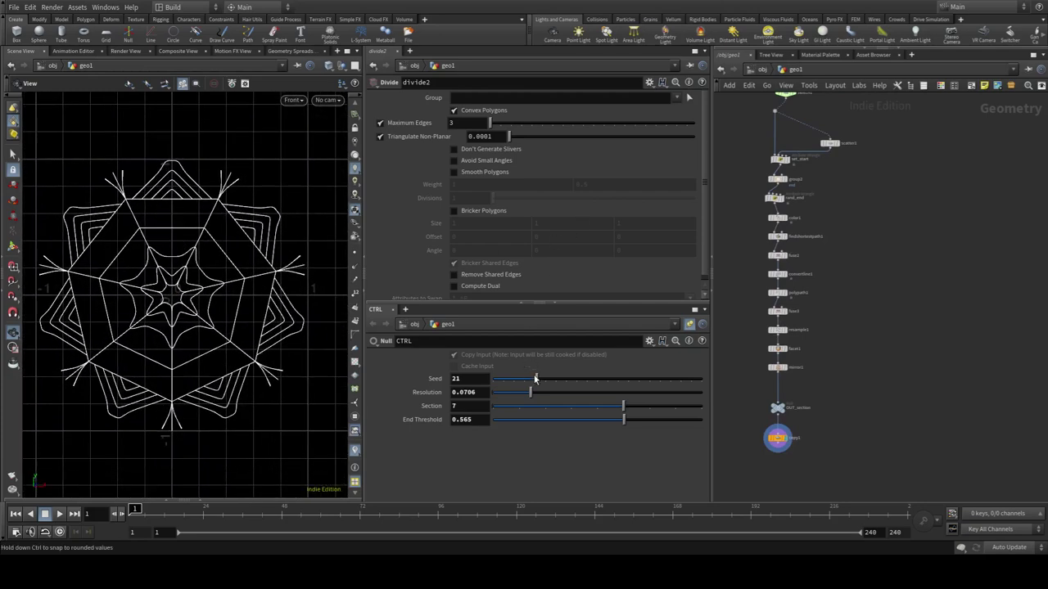
{"action": "left_click_drag", "start_coordinate": [533, 379], "coordinate": [537, 379]}
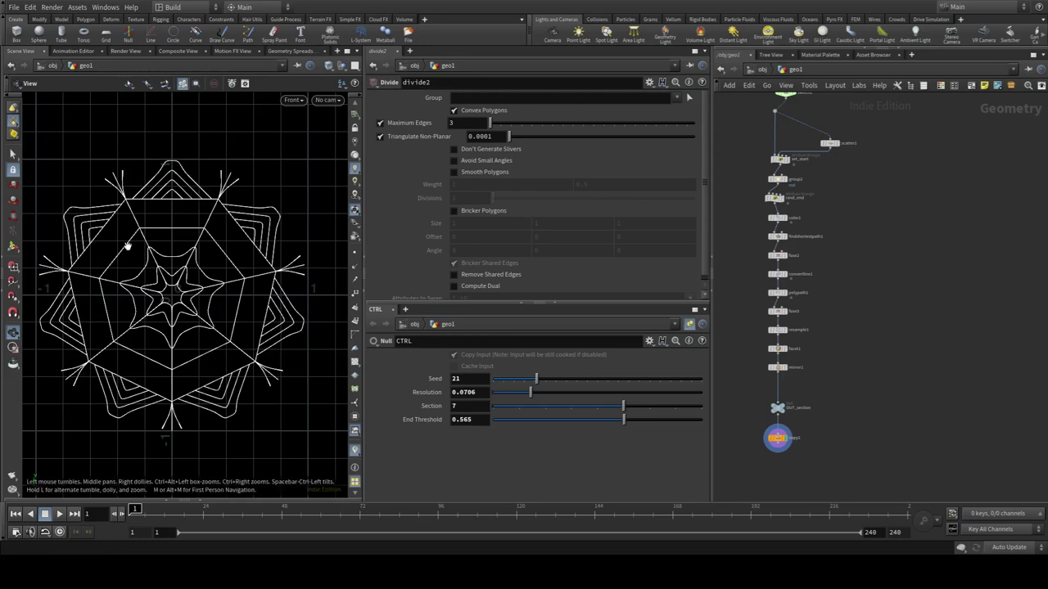
{"action": "left_click_drag", "start_coordinate": [616, 413], "coordinate": [618, 405]}
{"action": "middle_click_drag", "start_coordinate": [898, 185], "coordinate": [890, 362]}
Drive switch1's Select Input from CTRL Mesh Type, set Mesh Type to 1 and End Threshold to 0
{"action": "scroll", "coordinate": [818, 311], "scroll_direction": "up", "scroll_amount": 5}
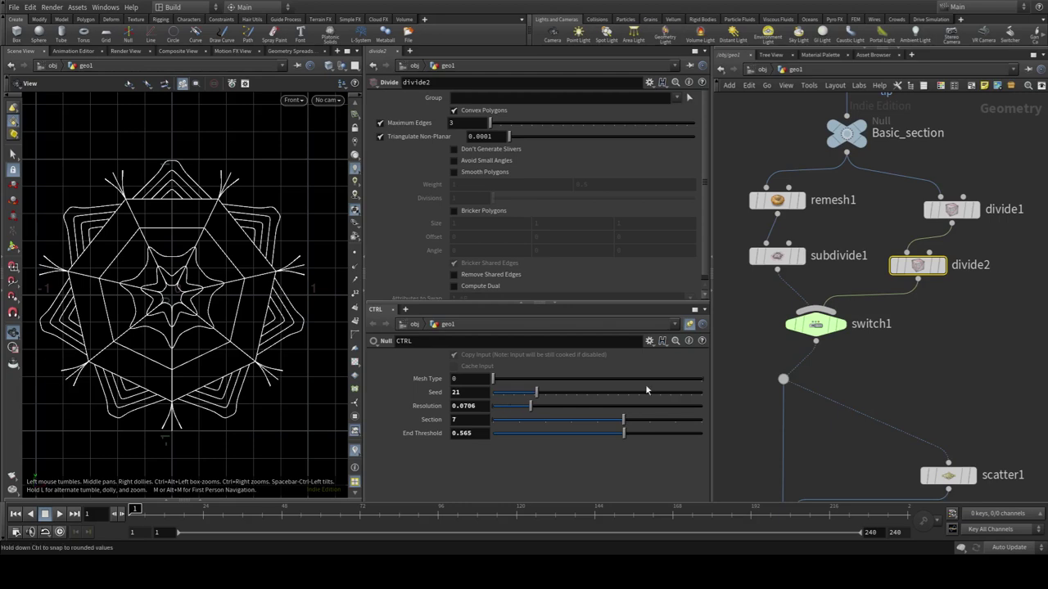
{"action": "left_click", "coordinate": [816, 325]}
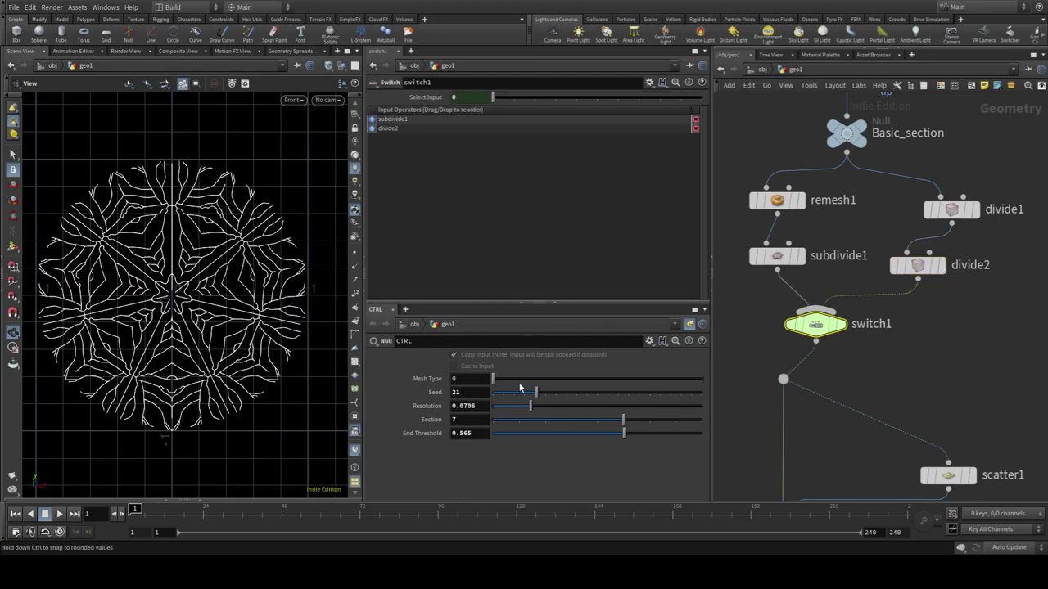
{"action": "mouse_move", "coordinate": [575, 382]}
{"action": "left_mouse_down"}
{"action": "mouse_move", "coordinate": [678, 399]}
{"action": "mouse_move", "coordinate": [503, 398]}
{"action": "mouse_move", "coordinate": [689, 398]}
{"action": "mouse_move", "coordinate": [525, 396]}
{"action": "mouse_move", "coordinate": [644, 403]}
{"action": "mouse_move", "coordinate": [518, 401]}
{"action": "mouse_move", "coordinate": [686, 385]}
{"action": "left_mouse_up"}
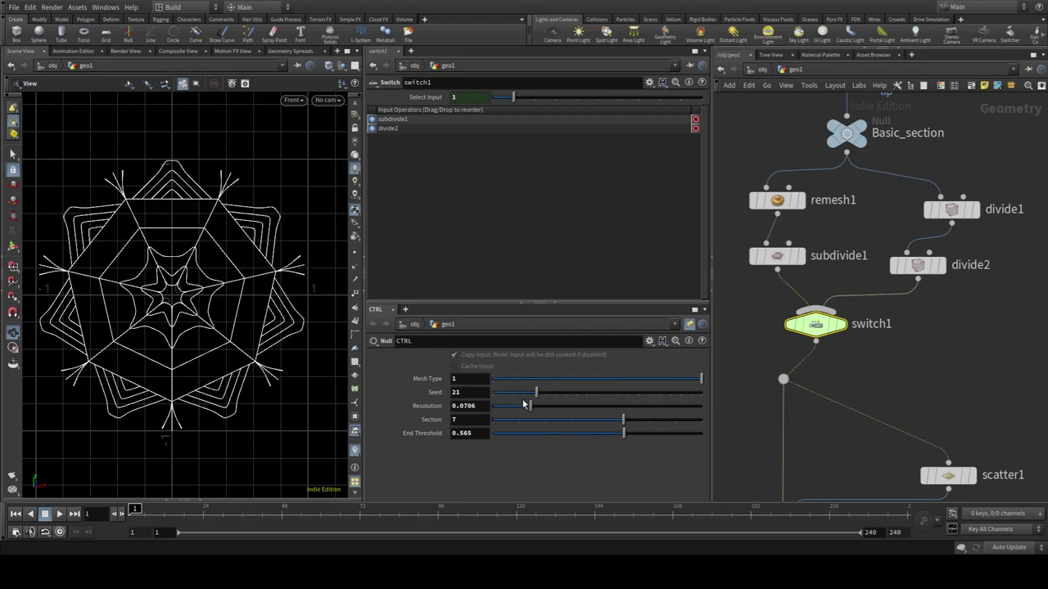
{"action": "left_click_drag", "start_coordinate": [624, 436], "coordinate": [423, 421]}
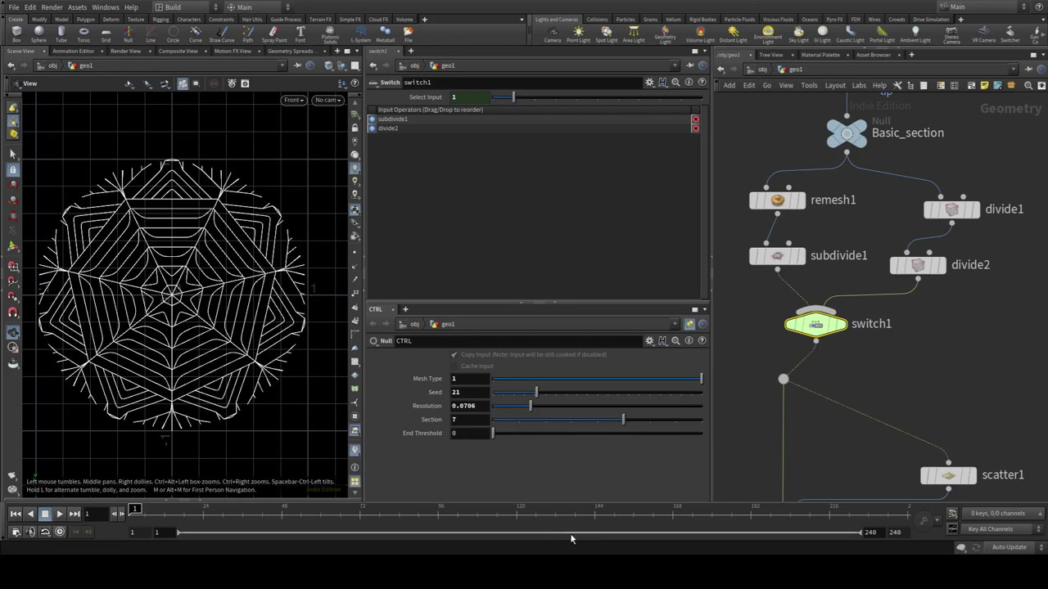
Display the findshortestpath1 output and open its settings
{"action": "scroll", "coordinate": [802, 327], "scroll_direction": "down", "scroll_amount": 3}
{"action": "middle_click_drag", "start_coordinate": [787, 459], "coordinate": [787, 261]}
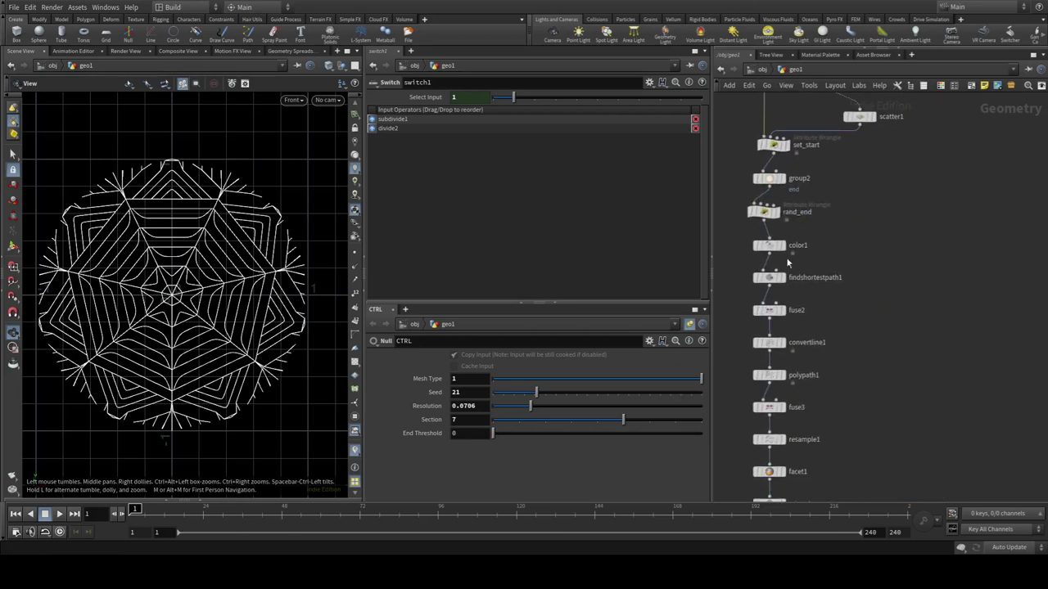
{"action": "scroll", "coordinate": [788, 262], "scroll_direction": "up", "scroll_amount": 3}
{"action": "left_click", "coordinate": [791, 287]}
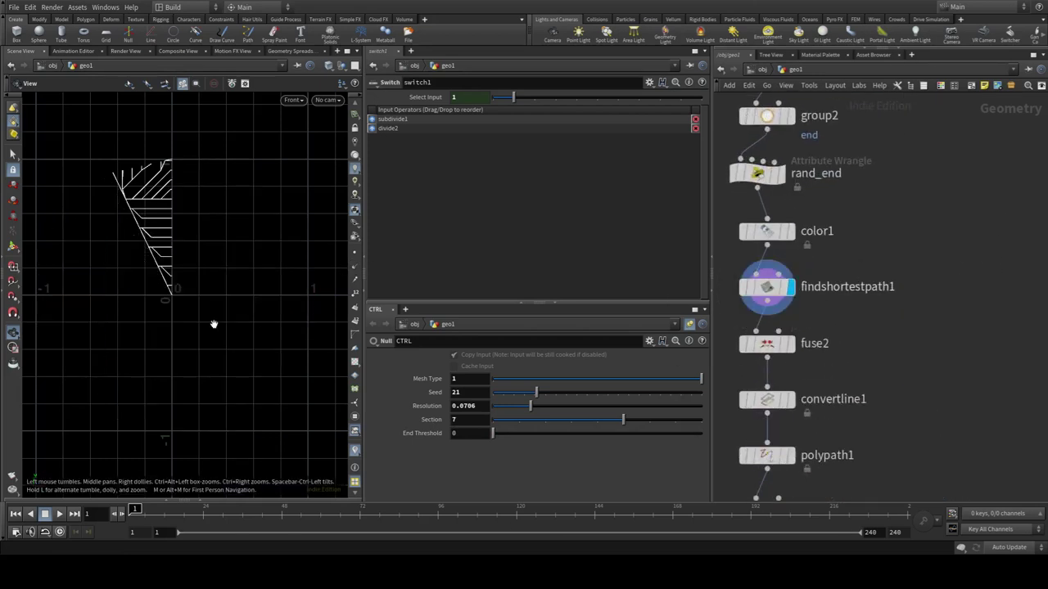
{"action": "scroll", "coordinate": [141, 233], "scroll_direction": "up", "scroll_amount": 2}
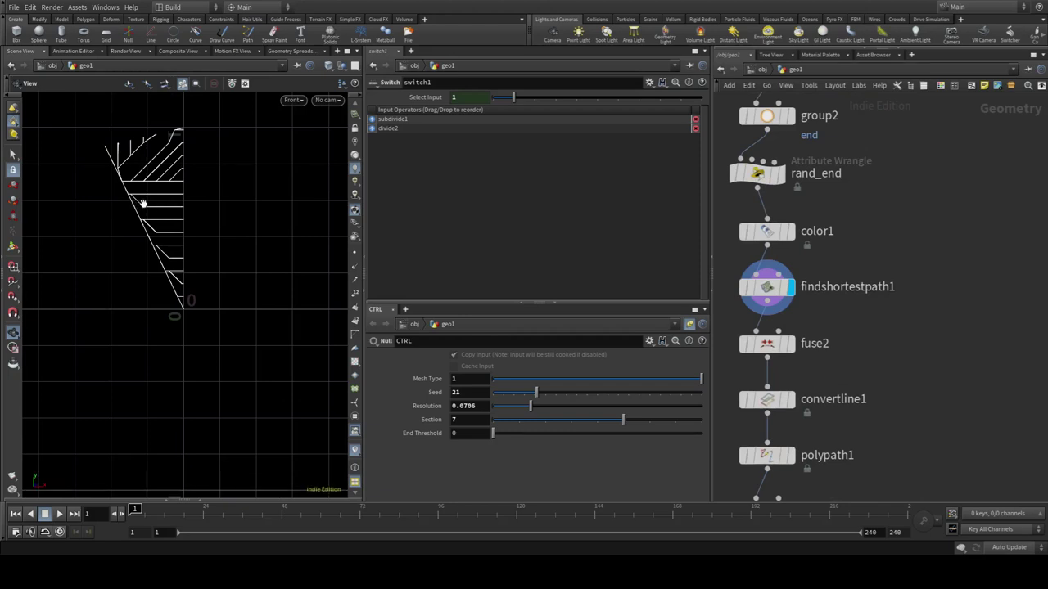
{"action": "scroll", "coordinate": [165, 200], "scroll_direction": "down", "scroll_amount": 2}
{"action": "scroll", "coordinate": [203, 191], "scroll_direction": "up", "scroll_amount": 2}
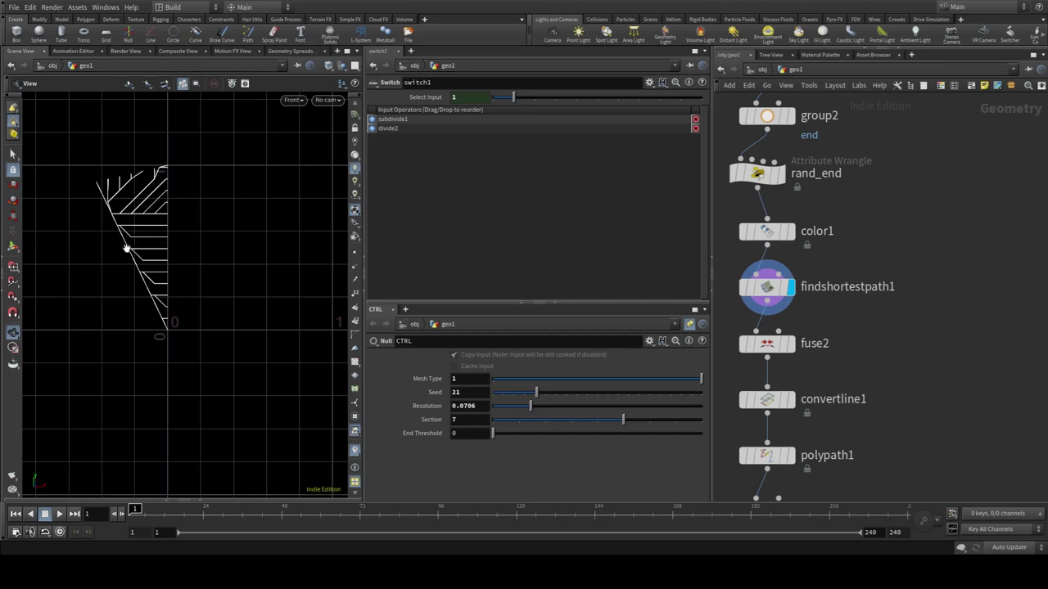
{"action": "left_click", "coordinate": [767, 287]}
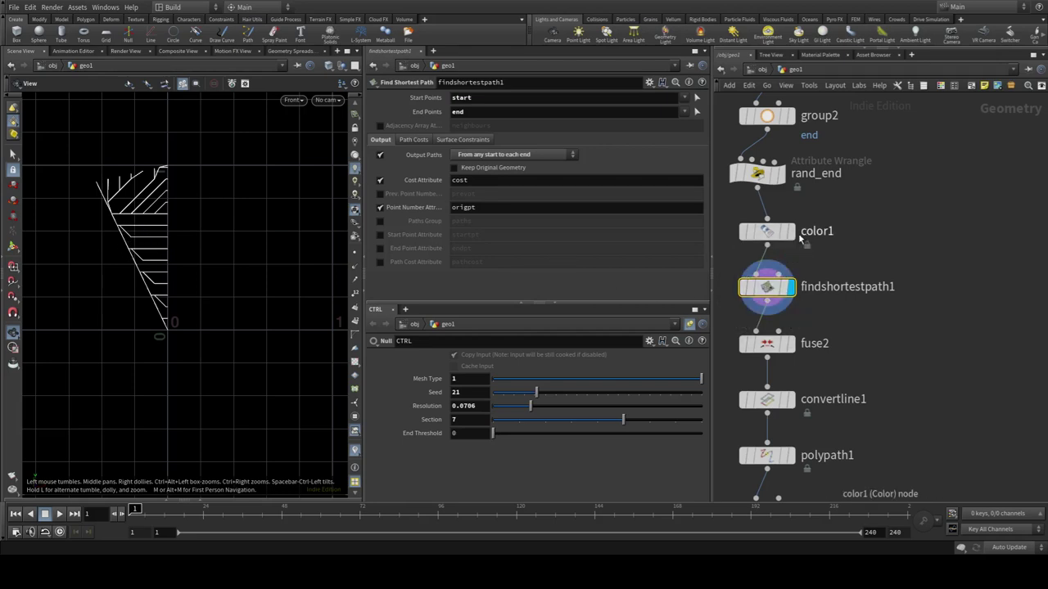
Display color1's coloured triangle mesh and set CTRL Resolution to 0.025
{"action": "mouse_move", "coordinate": [805, 237]}
{"action": "left_click", "coordinate": [790, 230]}
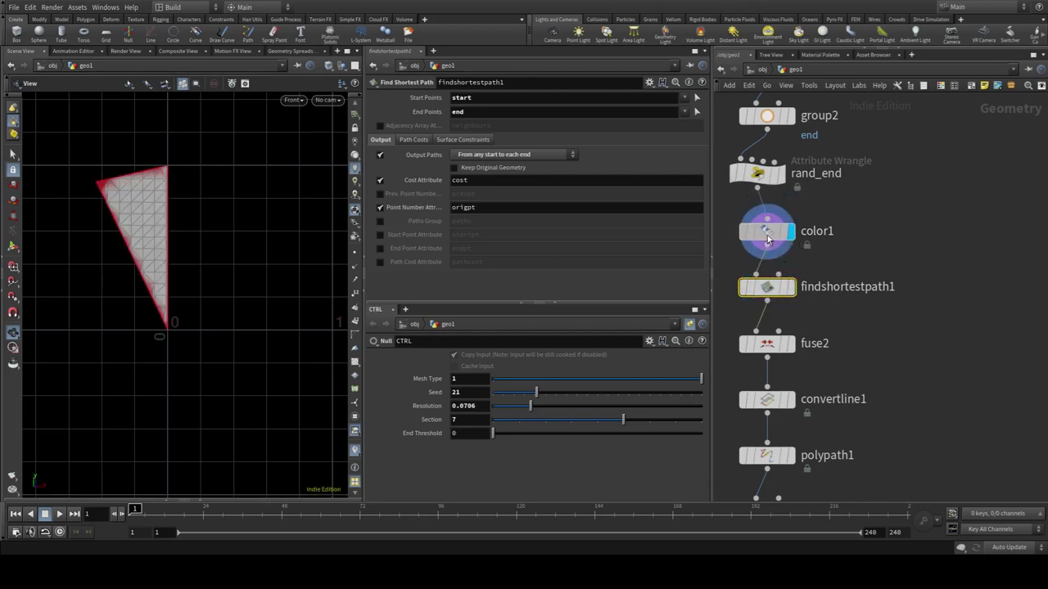
{"action": "middle_click_drag", "start_coordinate": [844, 222], "coordinate": [890, 242]}
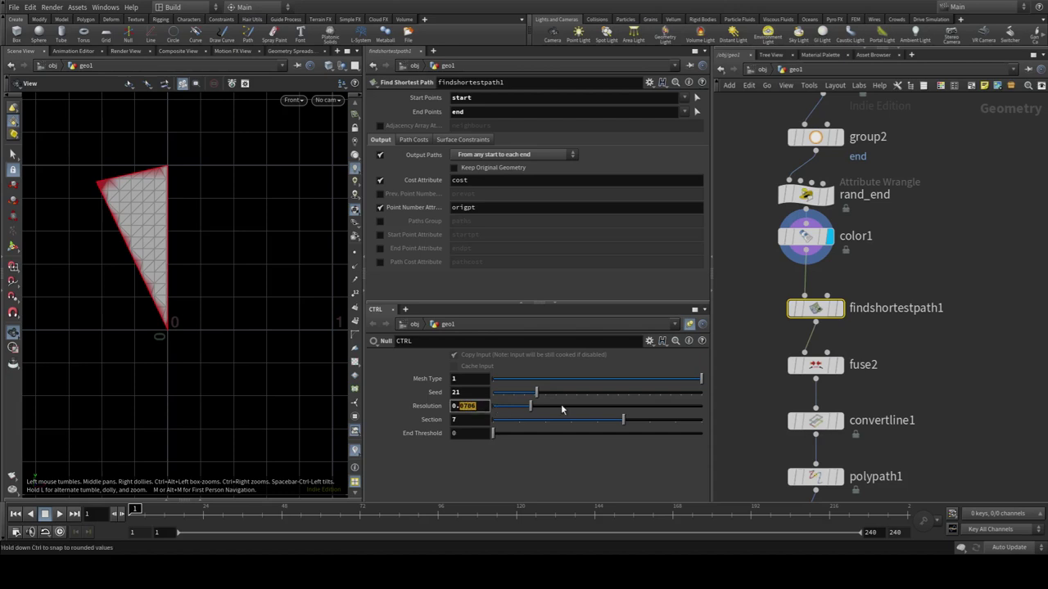
{"action": "type", "text": "0.025"}
{"action": "key", "text": "Return"}
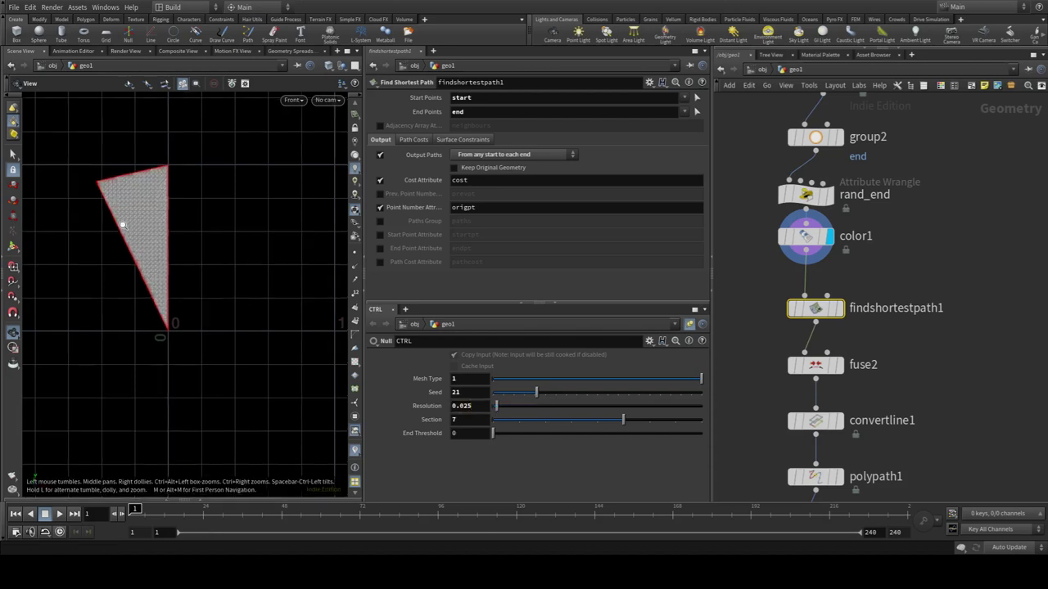
{"action": "scroll", "coordinate": [122, 222], "scroll_direction": "up", "scroll_amount": 4}
{"action": "left_click", "coordinate": [921, 360]}
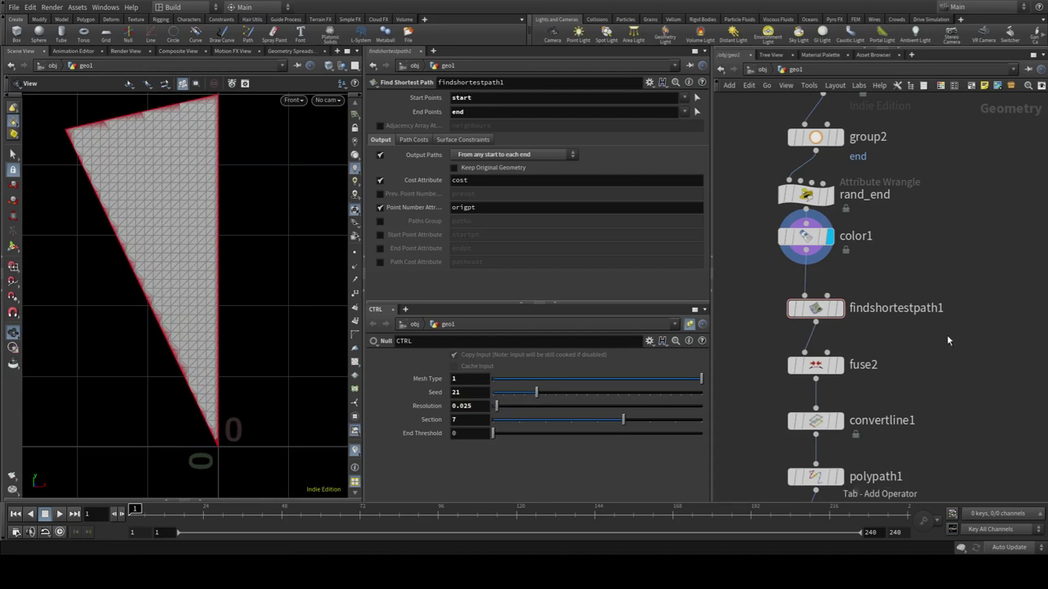
Insert an Attribute Noise node before findshortestpath1, making a float attribute named cmask
{"action": "key", "text": "Tab"}
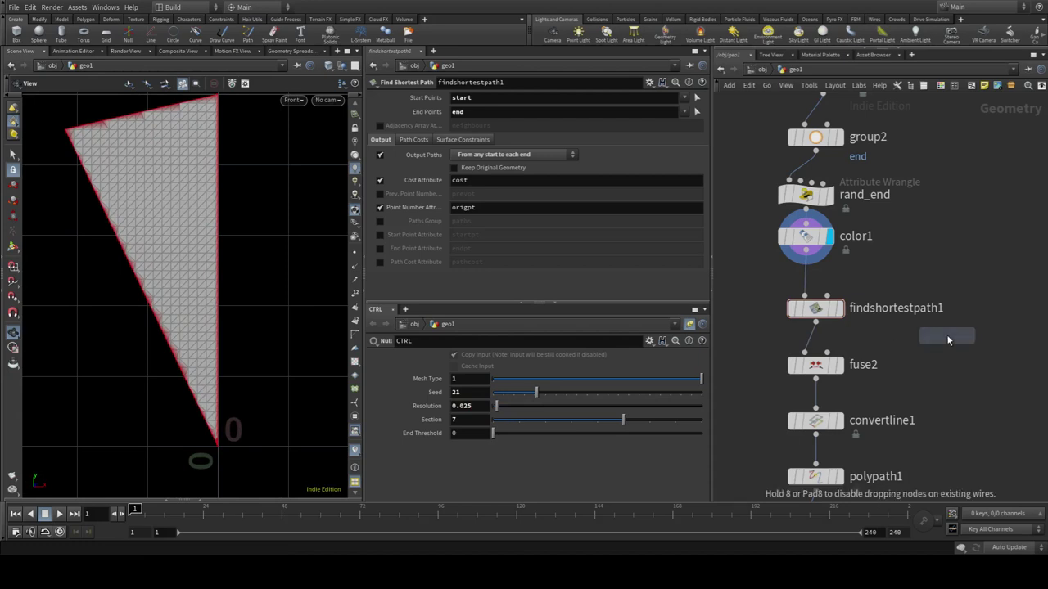
{"action": "type", "text": "attribnoise"}
{"action": "key", "text": "Return"}
{"action": "left_click", "coordinate": [872, 325]}
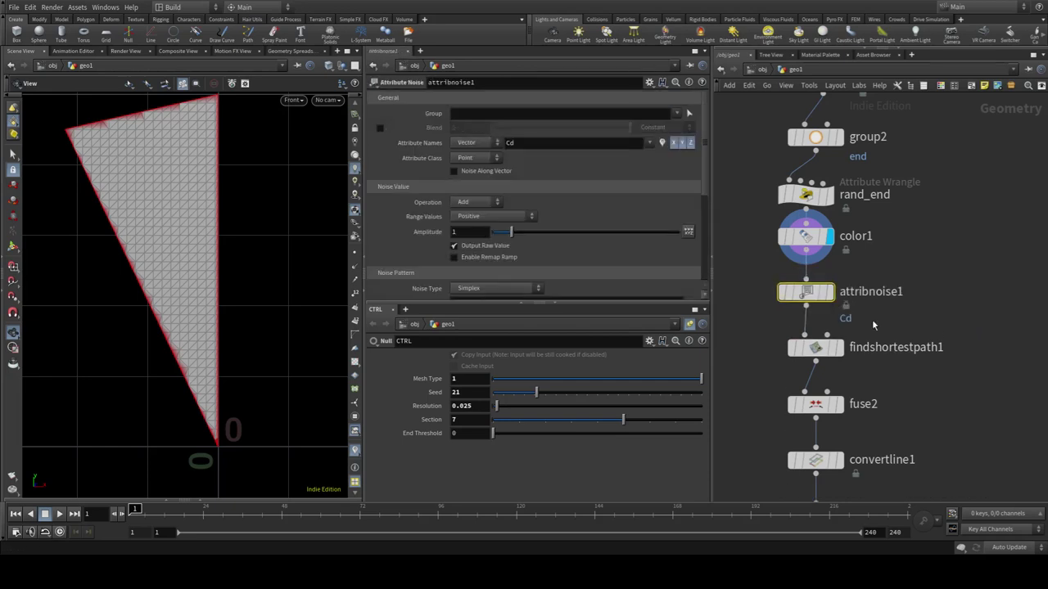
{"action": "left_click", "coordinate": [468, 150]}
{"action": "left_click", "coordinate": [468, 137]}
{"action": "type", "text": "cmask"}
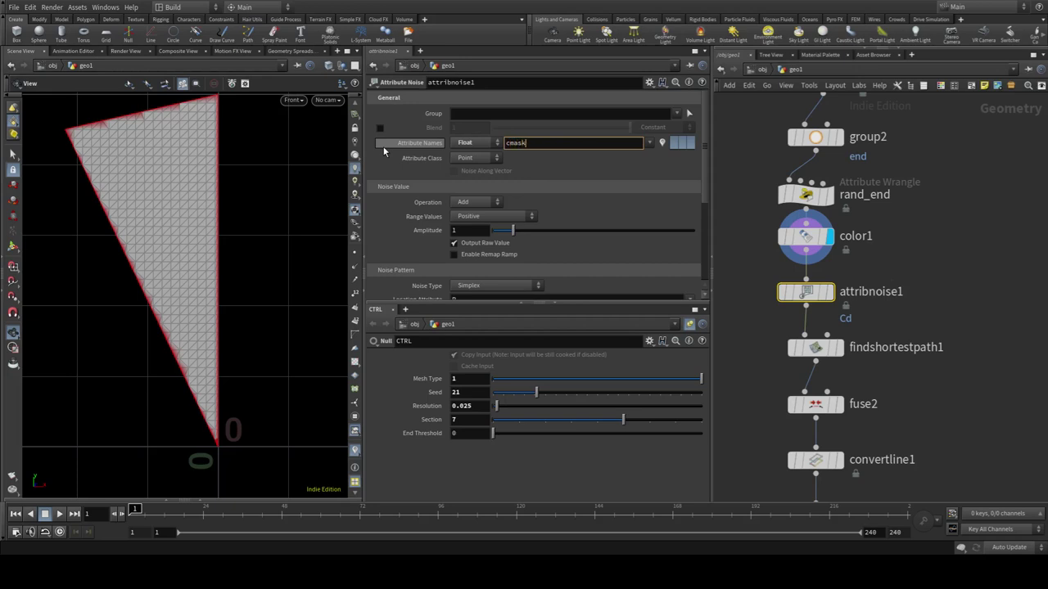
{"action": "key", "text": "Return"}
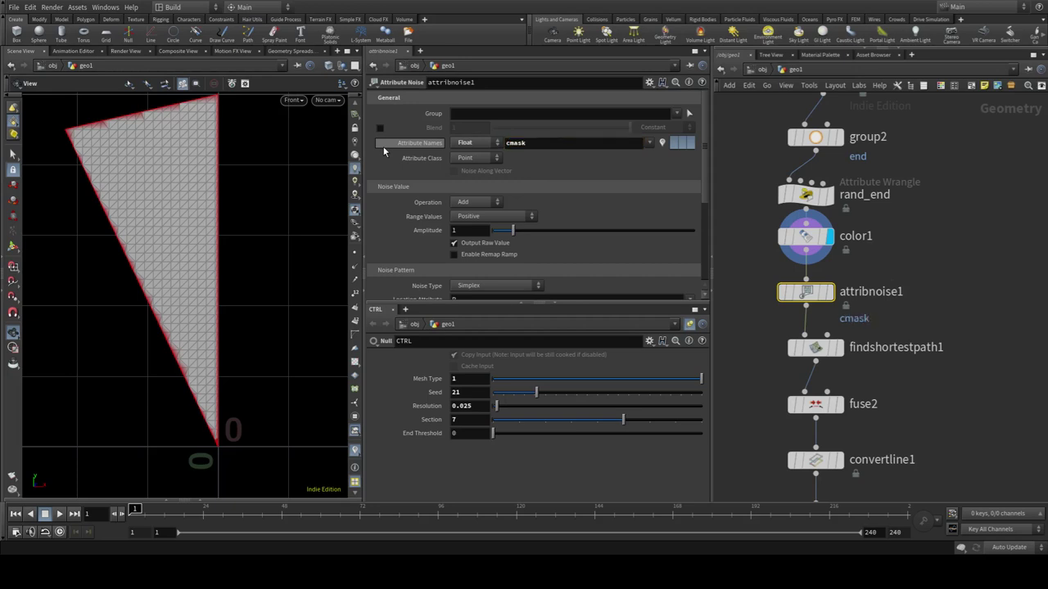
{"action": "left_click", "coordinate": [830, 292]}
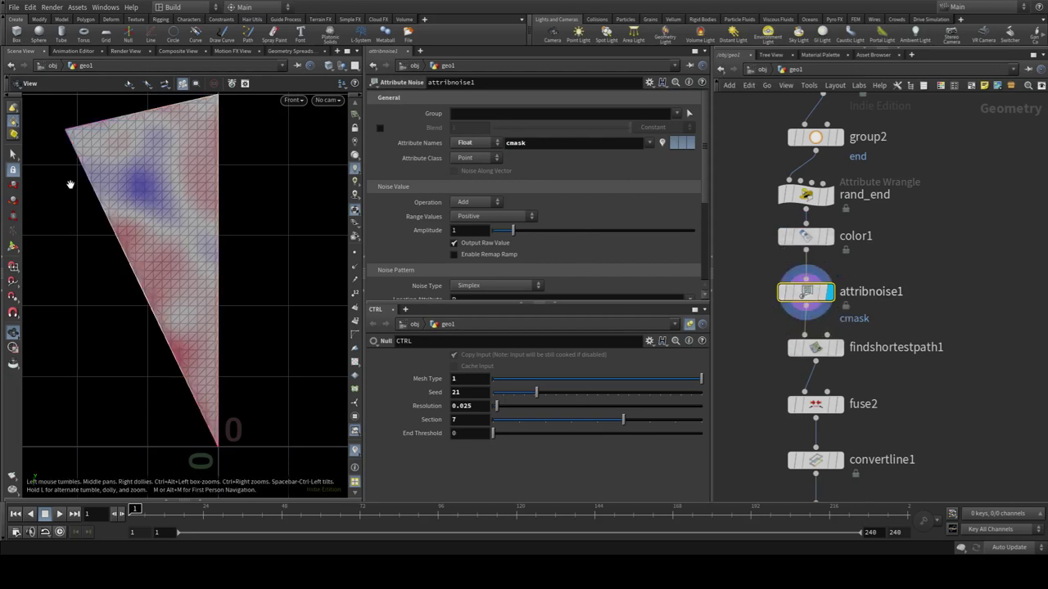
Enable the noise Remap Ramp and add a ramp point flattening low noise values
{"action": "scroll", "coordinate": [491, 176], "scroll_direction": "down", "scroll_amount": 1}
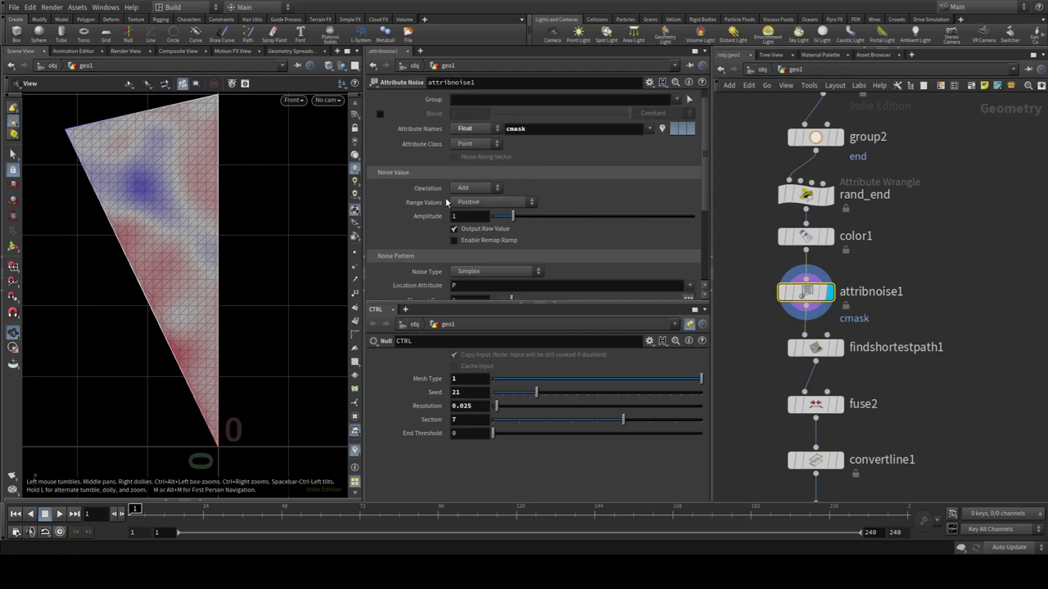
{"action": "scroll", "coordinate": [389, 176], "scroll_direction": "down", "scroll_amount": 1}
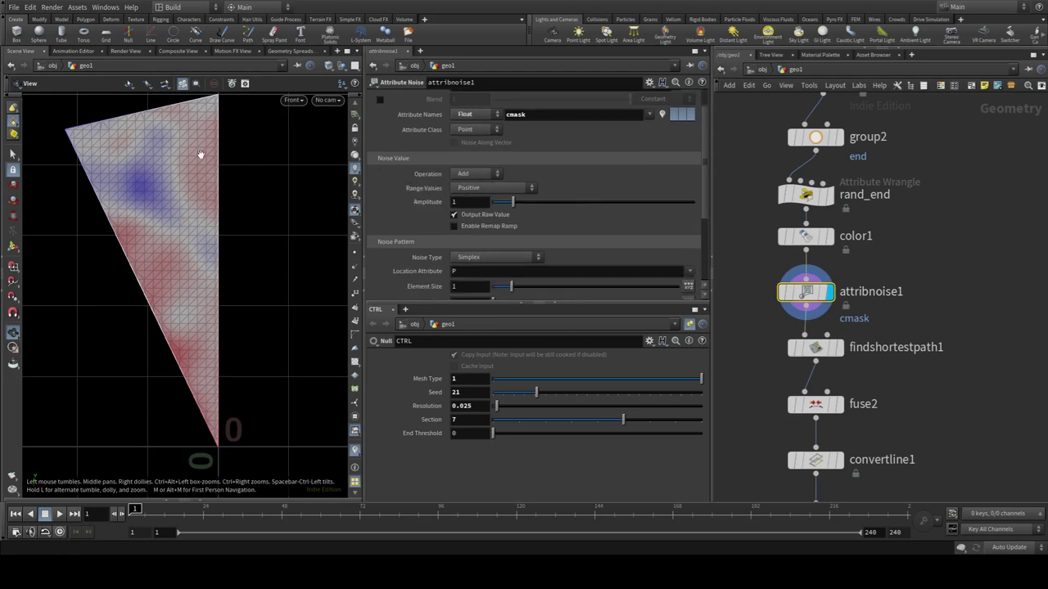
{"action": "scroll", "coordinate": [414, 188], "scroll_direction": "down", "scroll_amount": 1}
{"action": "scroll", "coordinate": [417, 194], "scroll_direction": "down", "scroll_amount": 1}
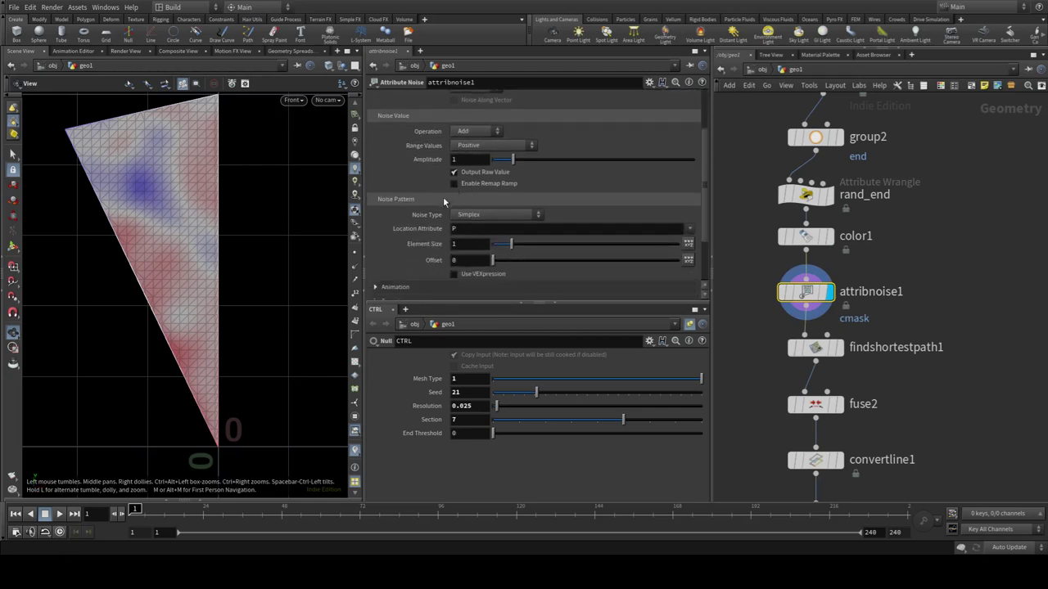
{"action": "left_click", "coordinate": [455, 183]}
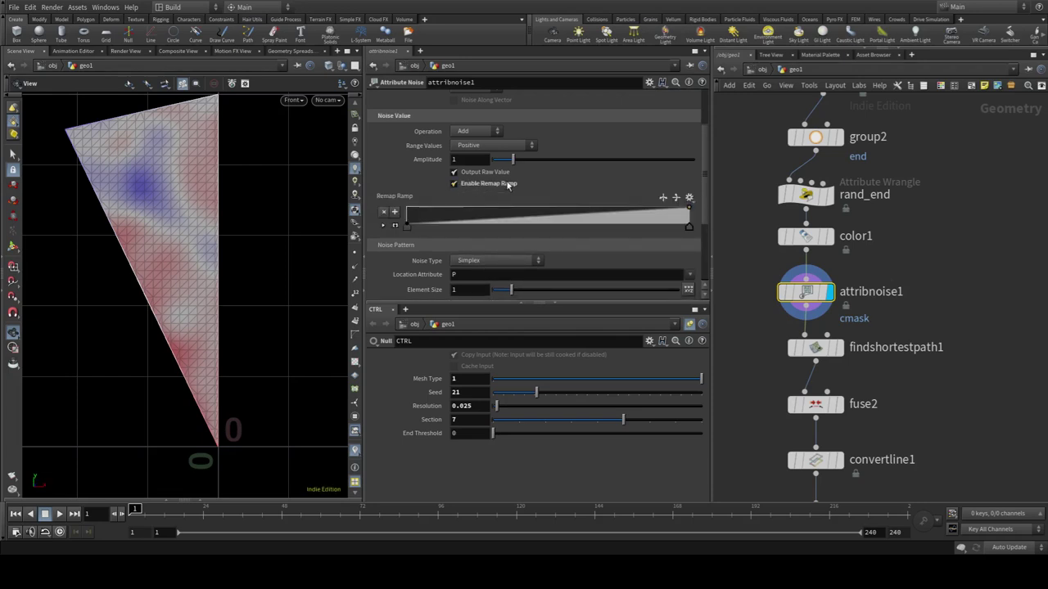
{"action": "scroll", "coordinate": [458, 203], "scroll_direction": "down", "scroll_amount": 1}
{"action": "mouse_move", "coordinate": [463, 197]}
{"action": "left_mouse_down"}
{"action": "mouse_move", "coordinate": [542, 199]}
{"action": "mouse_move", "coordinate": [532, 210]}
{"action": "left_mouse_up"}
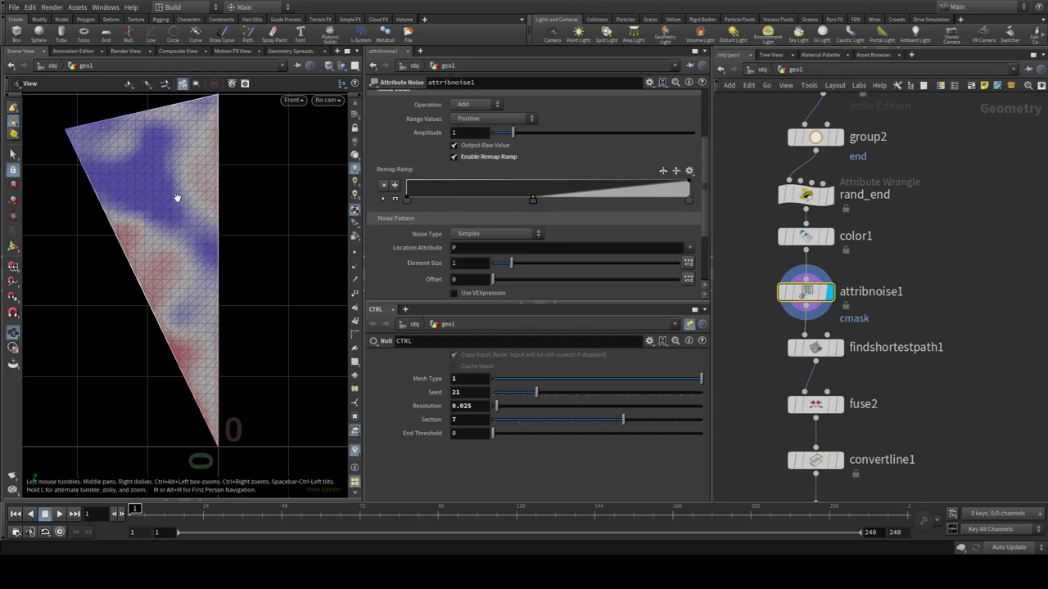
{"action": "mouse_move", "coordinate": [815, 348]}
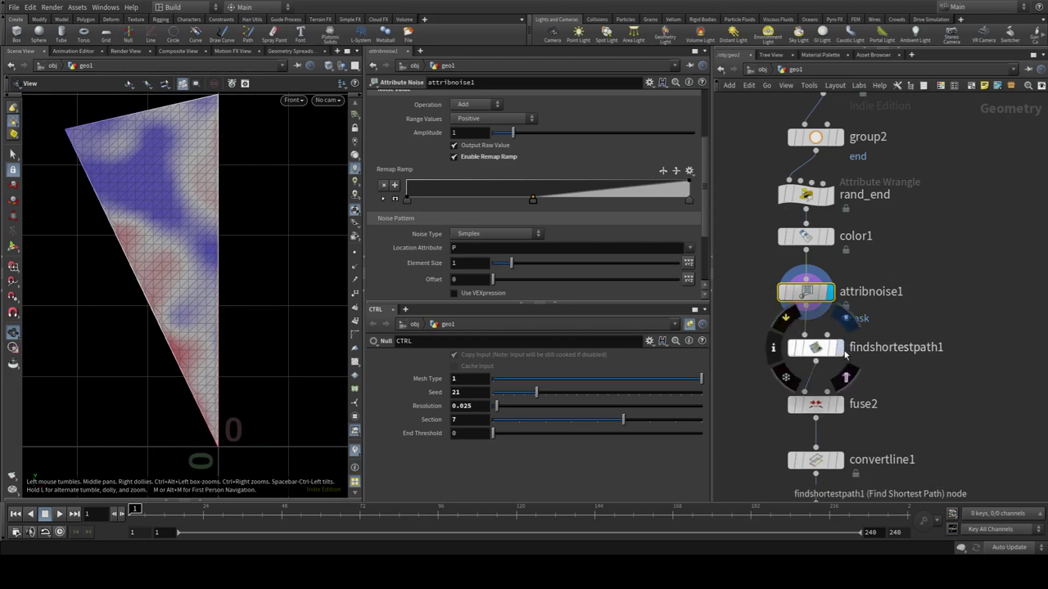
Enable findshortestpath1's Point Cost Attribute and set it to cmask
{"action": "left_click", "coordinate": [846, 353]}
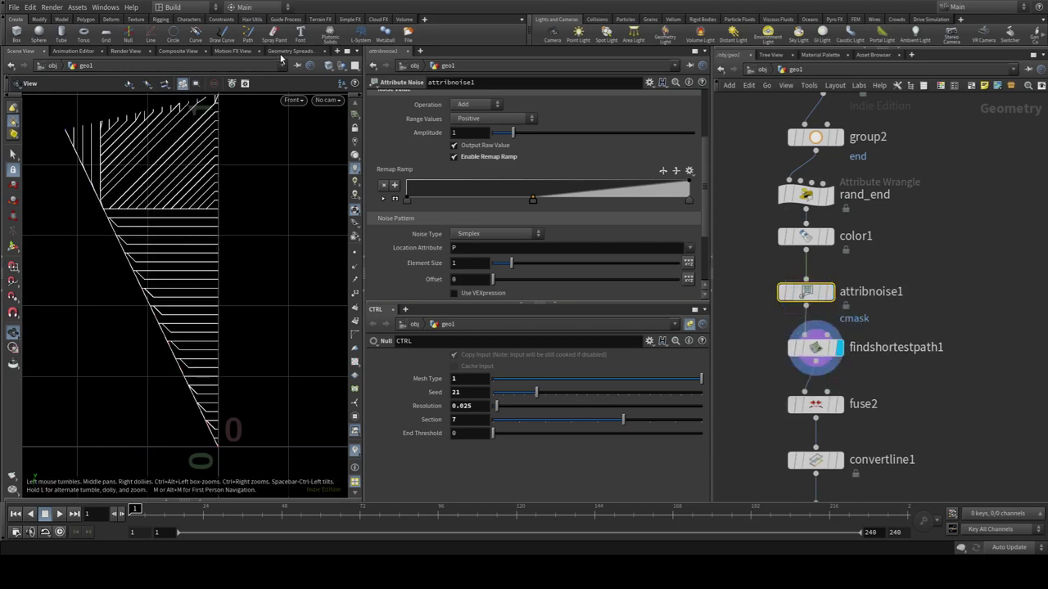
{"action": "left_click", "coordinate": [815, 348]}
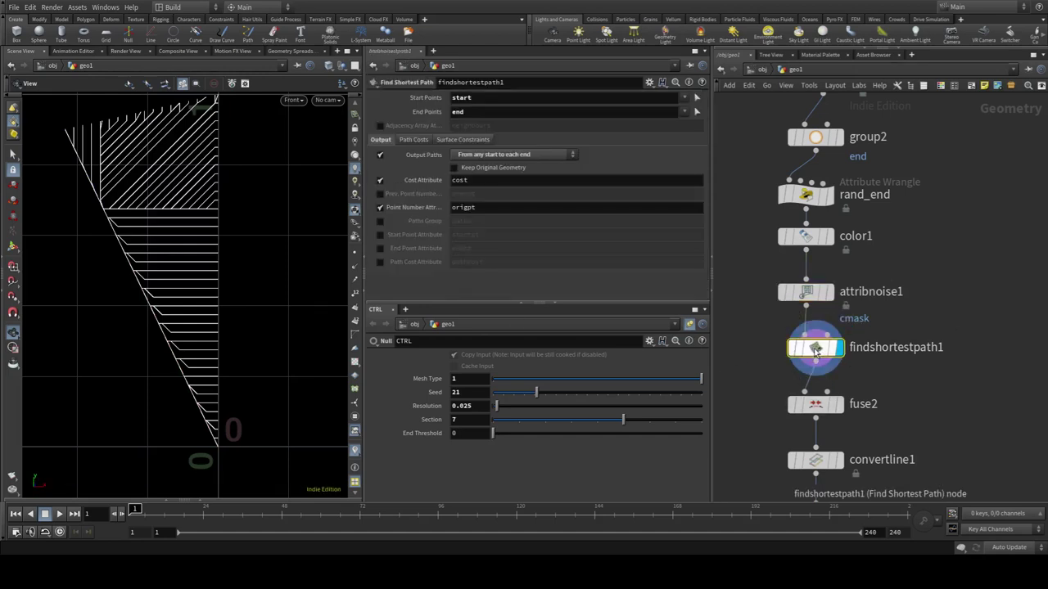
{"action": "left_click", "coordinate": [414, 140]}
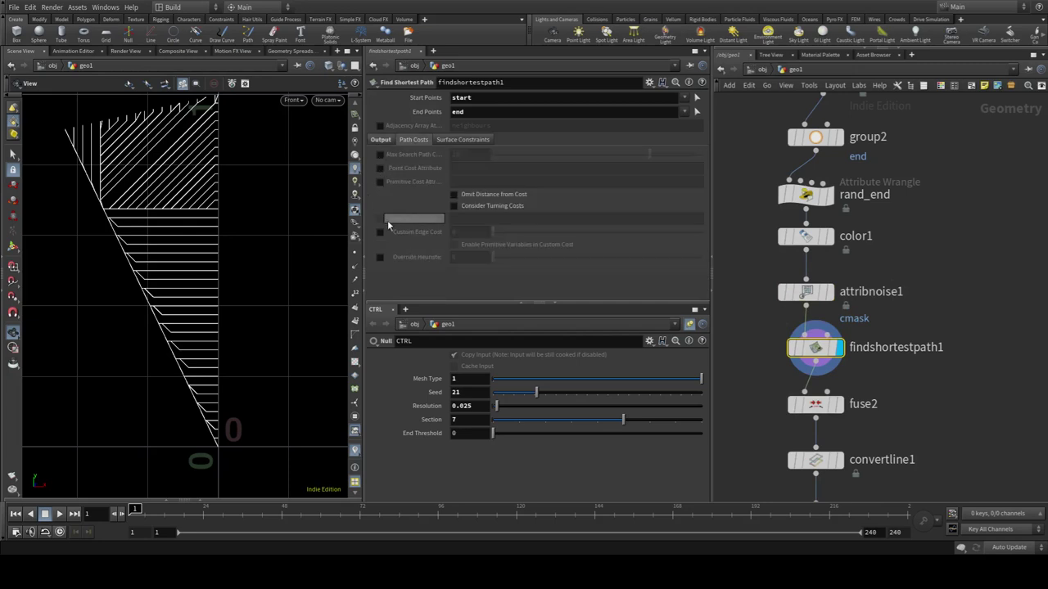
{"action": "left_click", "coordinate": [380, 168]}
{"action": "left_click", "coordinate": [473, 167]}
{"action": "type", "text": "cmask"}
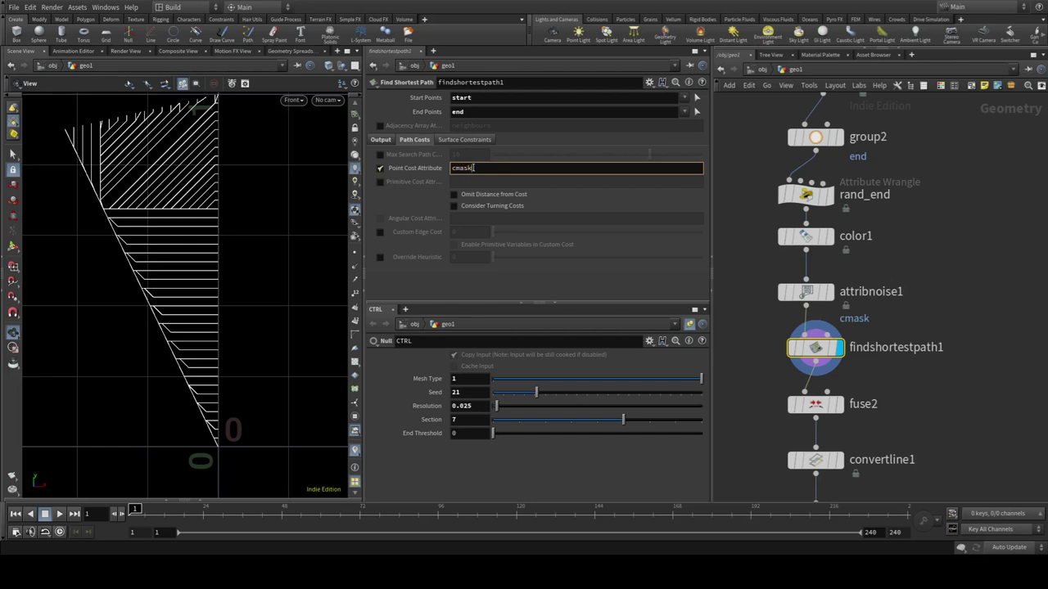
{"action": "key", "text": "Return"}
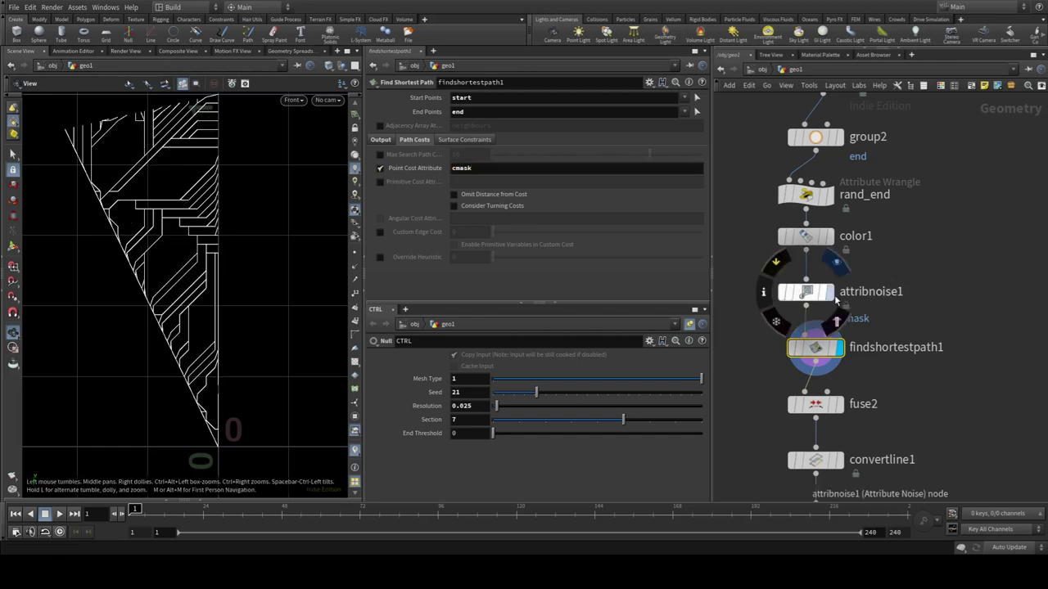
Compare the cmask noise mask against the cost-driven path lines in the viewport
{"action": "left_click", "coordinate": [812, 293]}
{"action": "left_click", "coordinate": [810, 293]}
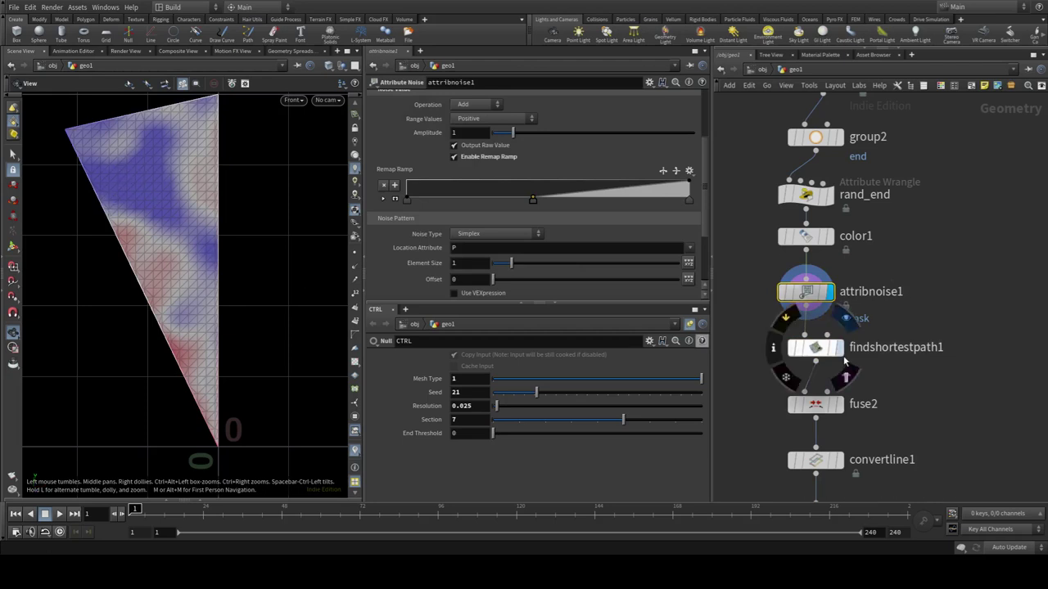
{"action": "left_click", "coordinate": [838, 348]}
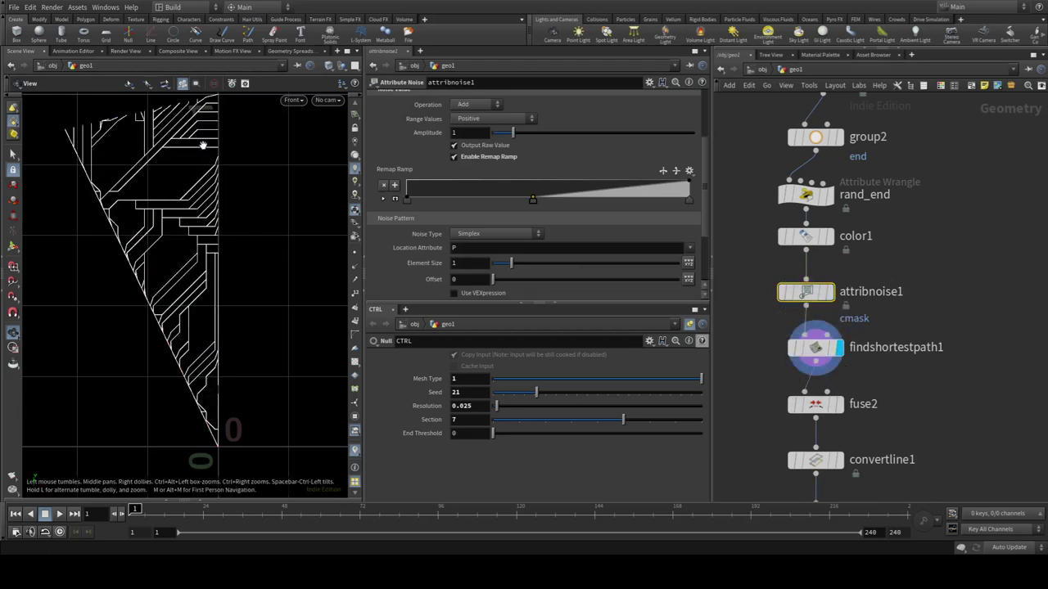
{"action": "scroll", "coordinate": [978, 337], "scroll_direction": "down", "scroll_amount": 3}
{"action": "middle_click_drag", "start_coordinate": [953, 380], "coordinate": [905, 214]}
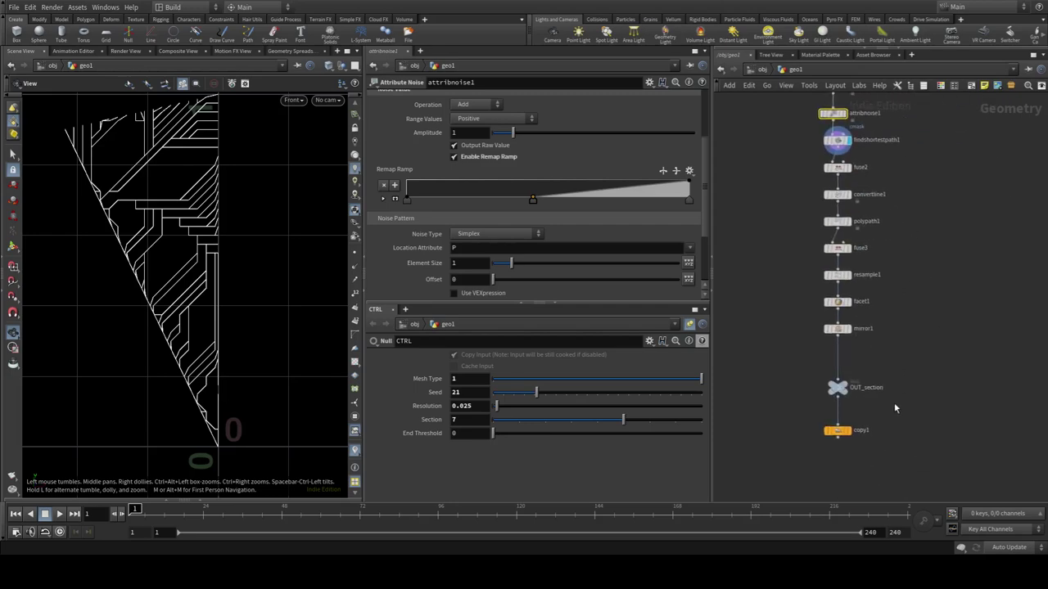
Show the full radial pattern and compare it with the cmask point cost off and on
{"action": "left_click", "coordinate": [848, 432]}
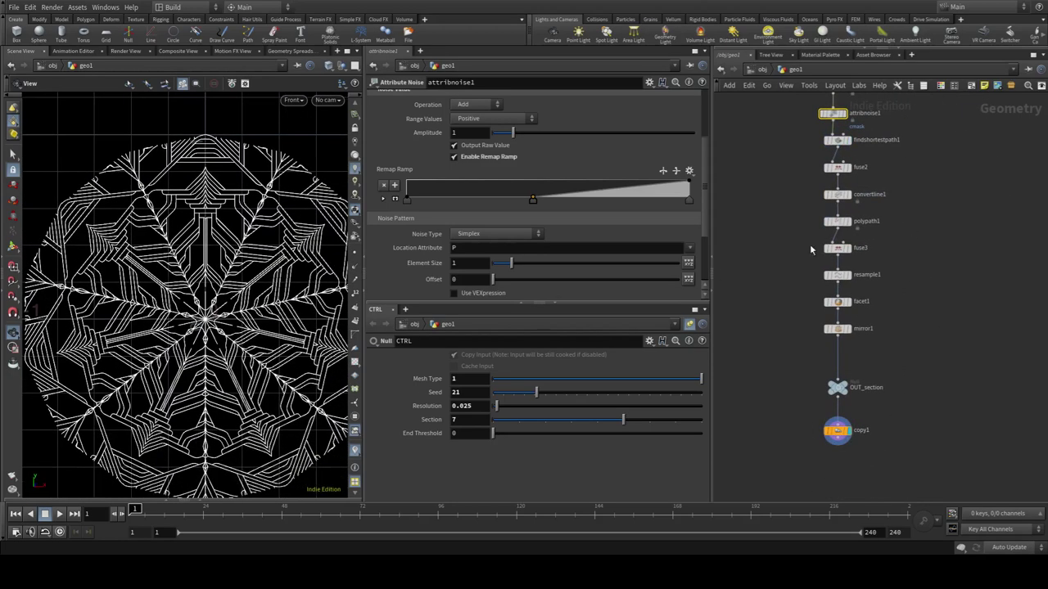
{"action": "scroll", "coordinate": [920, 335], "scroll_direction": "up", "scroll_amount": 2}
{"action": "scroll", "coordinate": [853, 220], "scroll_direction": "up", "scroll_amount": 2}
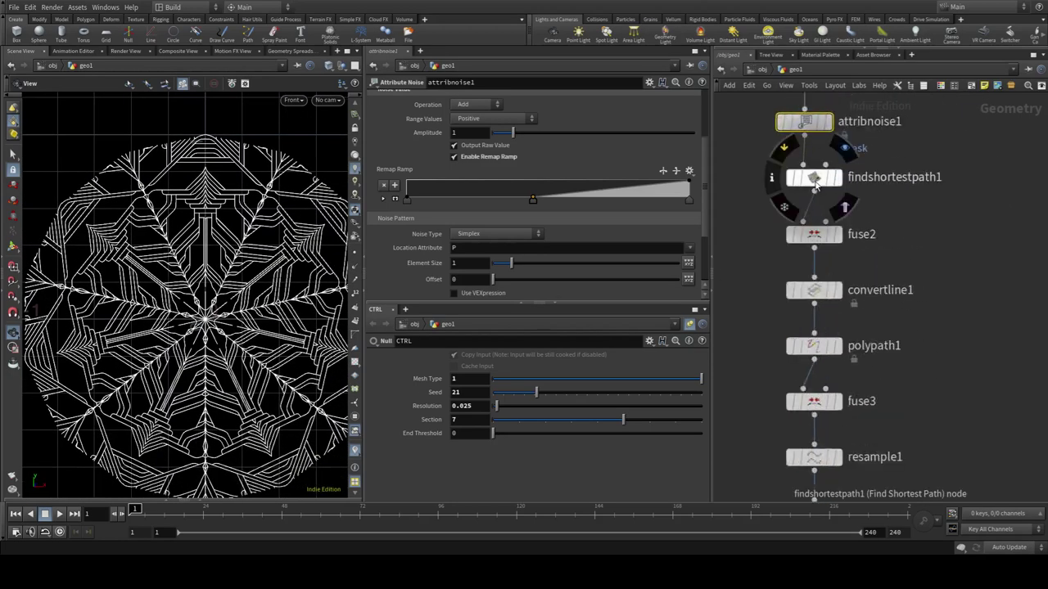
{"action": "left_click", "coordinate": [815, 187]}
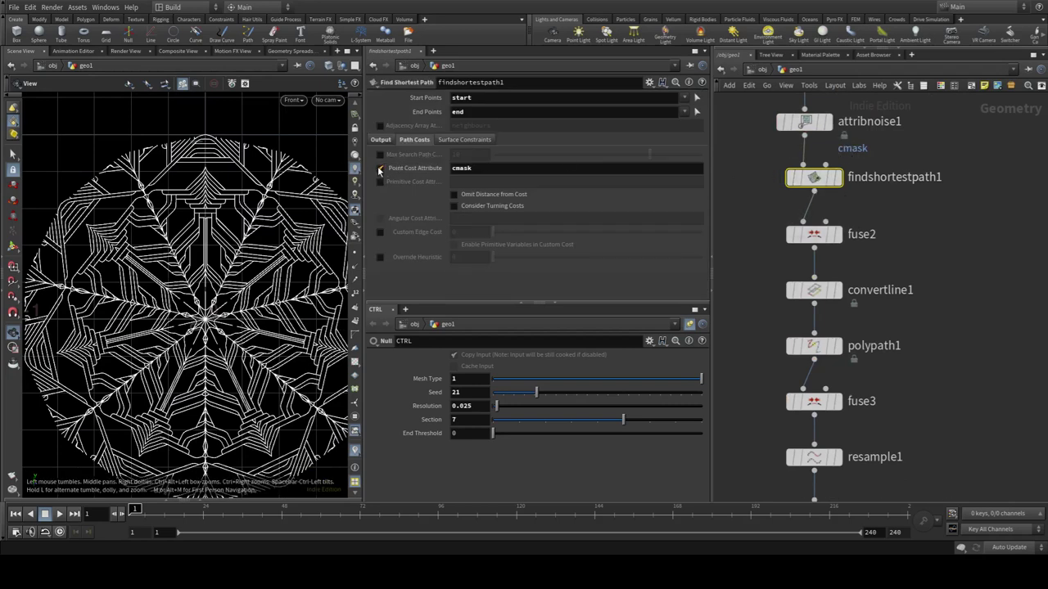
{"action": "left_click", "coordinate": [379, 169]}
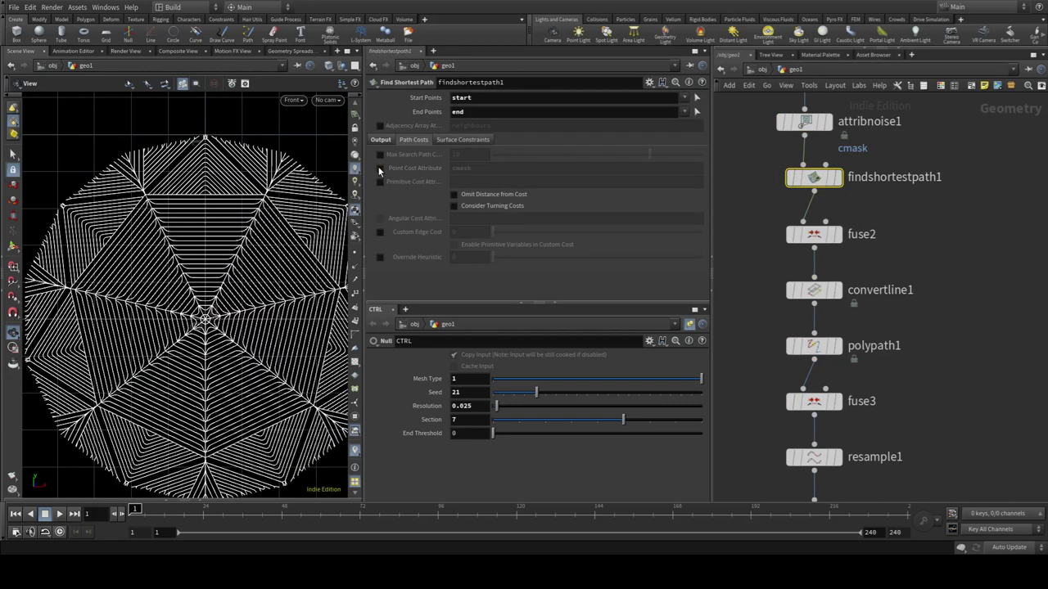
{"action": "left_click", "coordinate": [379, 169]}
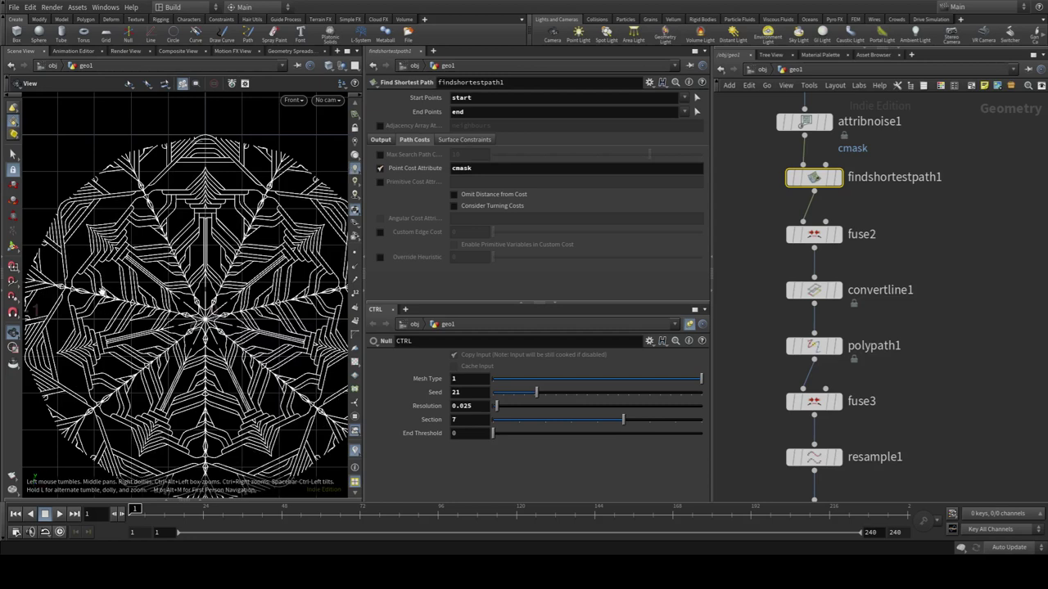
Shift attribnoise1's noise Offset to 3.4 for a new circuit-like pattern
{"action": "middle_click_drag", "start_coordinate": [776, 235], "coordinate": [807, 389]}
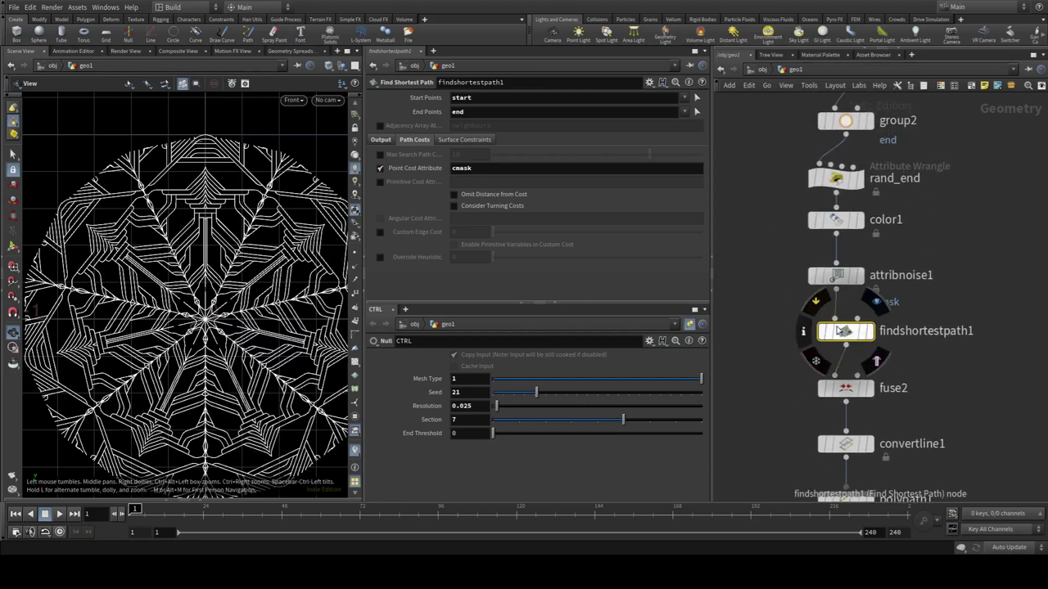
{"action": "left_click", "coordinate": [836, 276]}
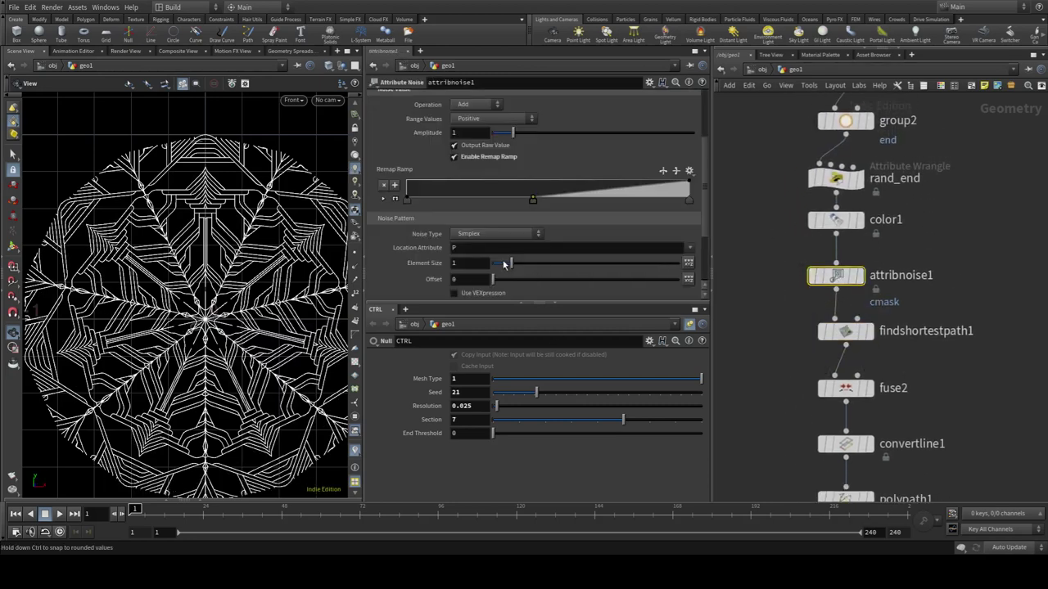
{"action": "scroll", "coordinate": [510, 261], "scroll_direction": "down", "scroll_amount": 1}
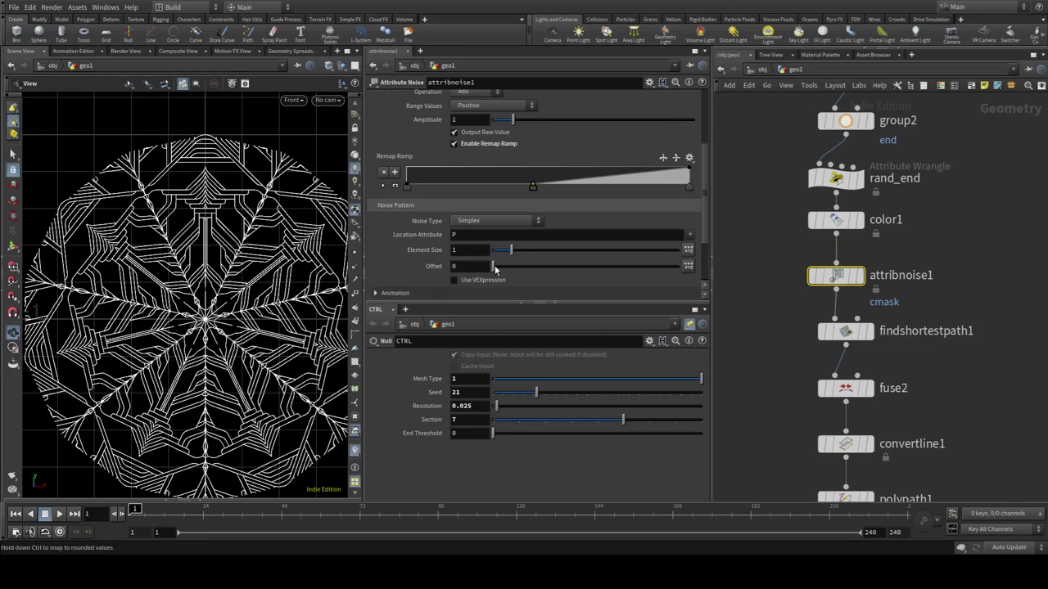
{"action": "mouse_move", "coordinate": [494, 269]}
{"action": "left_mouse_down"}
{"action": "mouse_move", "coordinate": [534, 258]}
{"action": "mouse_move", "coordinate": [499, 256]}
{"action": "left_mouse_up"}
{"action": "scroll", "coordinate": [528, 197], "scroll_direction": "up", "scroll_amount": 2}
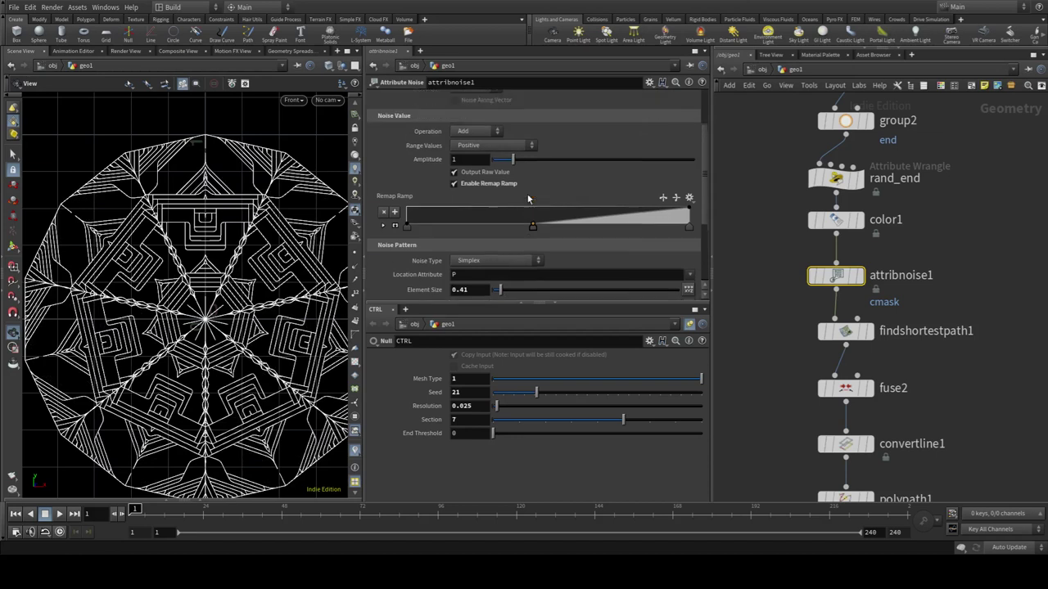
{"action": "scroll", "coordinate": [568, 149], "scroll_direction": "up", "scroll_amount": 1}
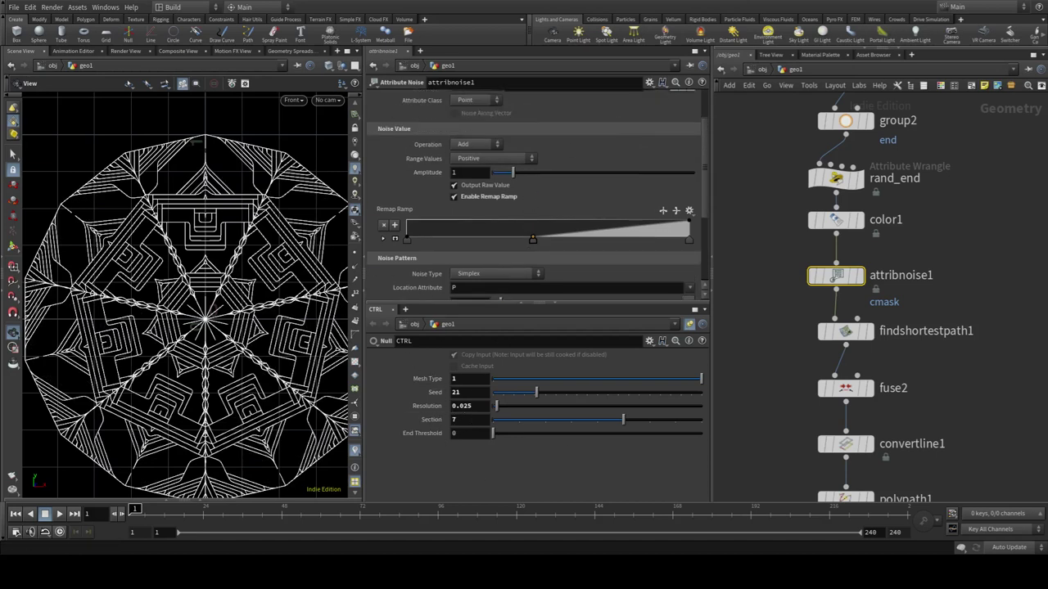
{"action": "middle_click_drag", "start_coordinate": [939, 420], "coordinate": [928, 322]}
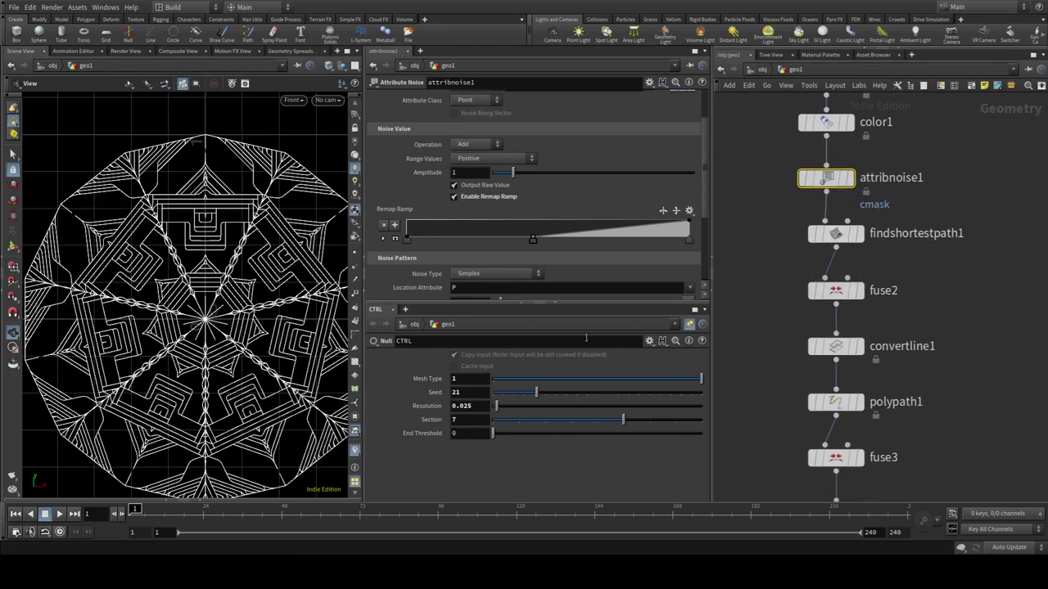
Uncheck findshortestpath1's cmask Point Cost Attribute, then set CTRL Mesh Type 0, End Threshold 0.775, Seed 13, Section 5
{"action": "left_click", "coordinate": [836, 234]}
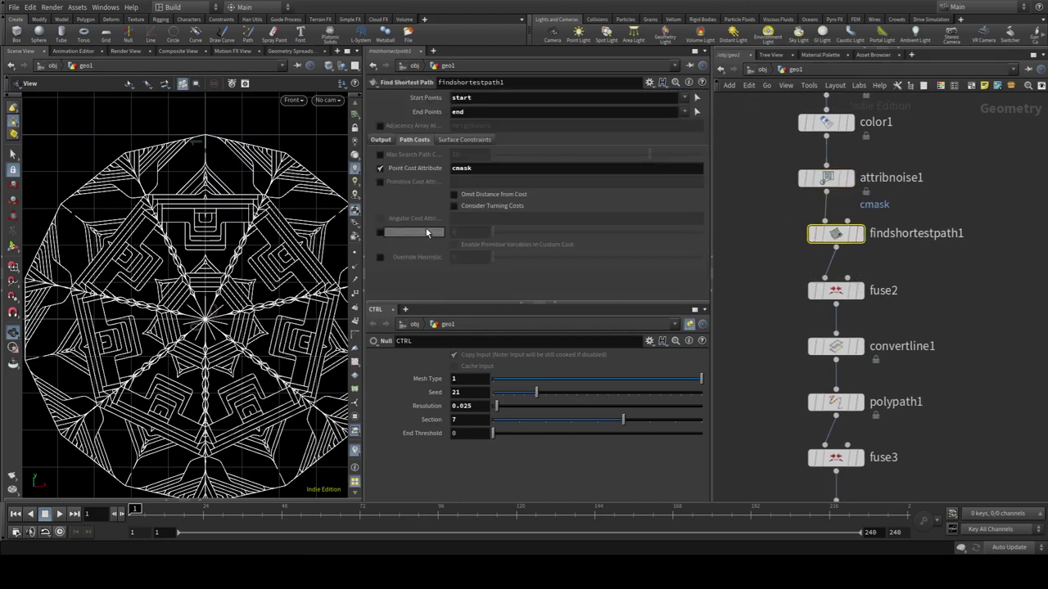
{"action": "left_click", "coordinate": [380, 167]}
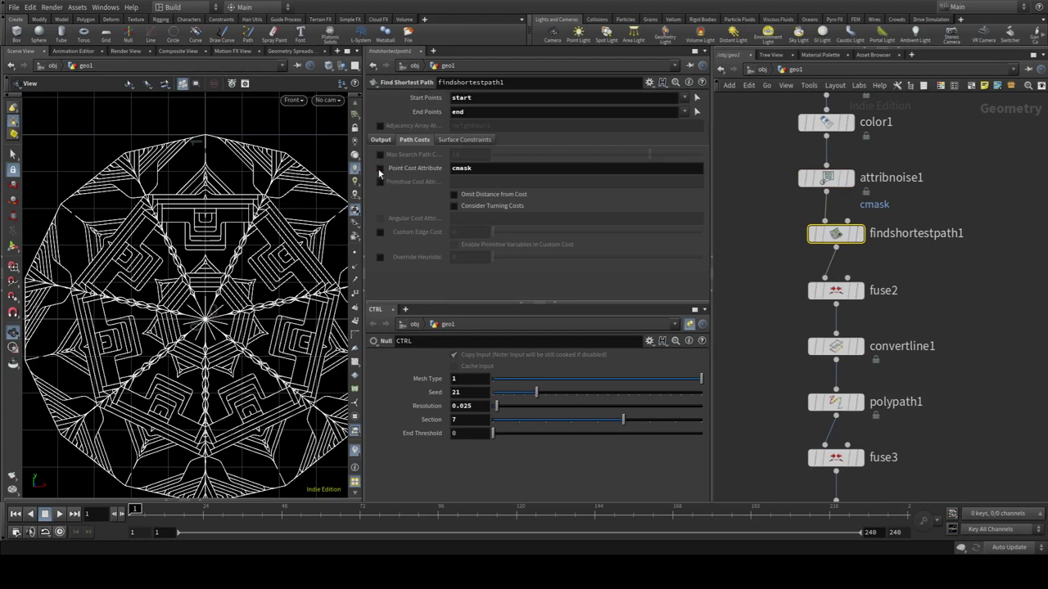
{"action": "left_click", "coordinate": [528, 380]}
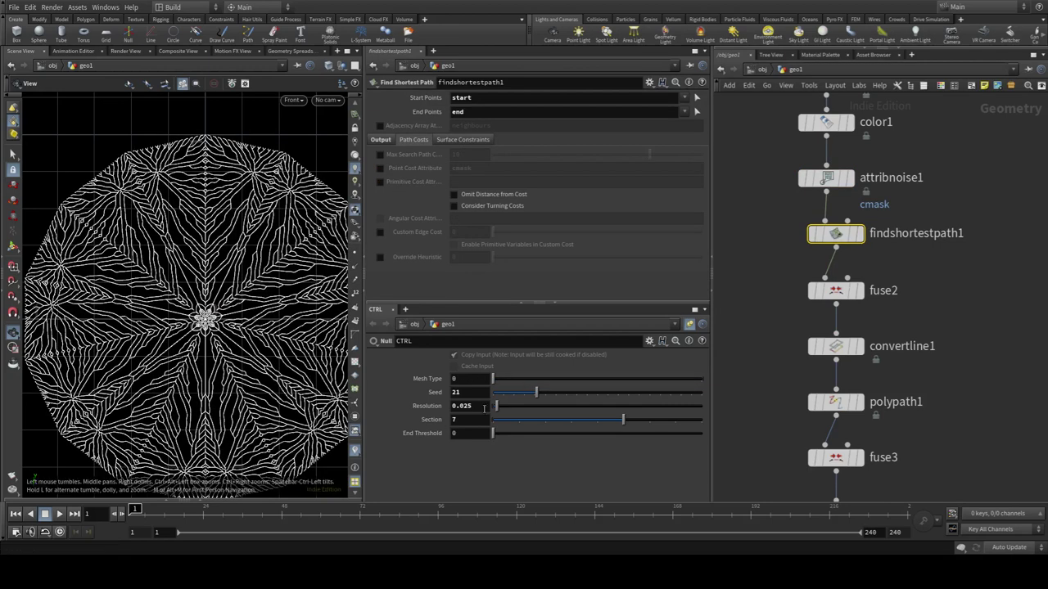
{"action": "mouse_move", "coordinate": [493, 433]}
{"action": "left_mouse_down"}
{"action": "mouse_move", "coordinate": [733, 466]}
{"action": "mouse_move", "coordinate": [608, 437]}
{"action": "left_mouse_up"}
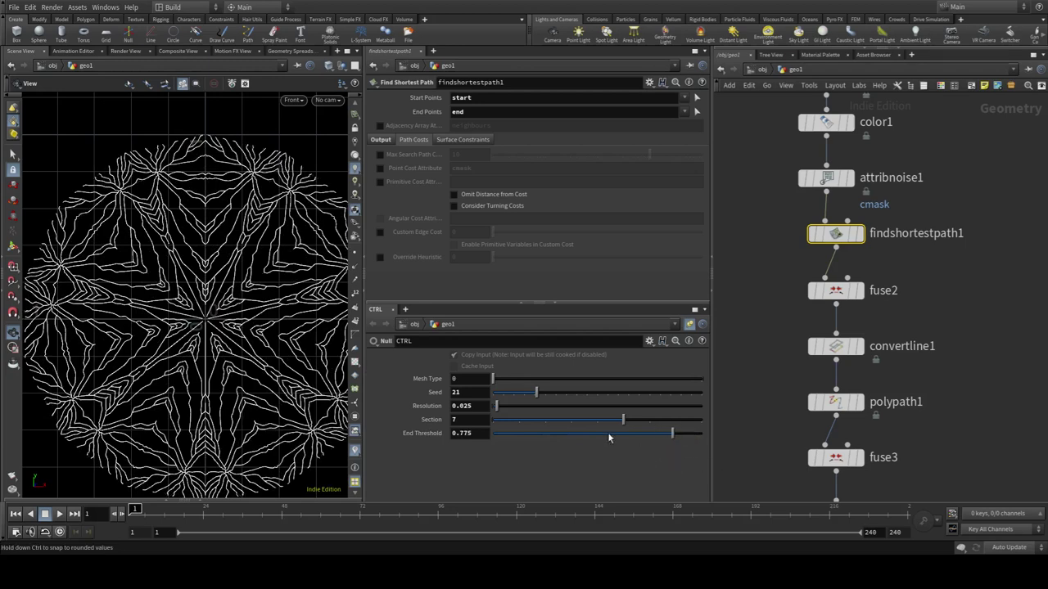
{"action": "left_click_drag", "start_coordinate": [537, 399], "coordinate": [513, 400]}
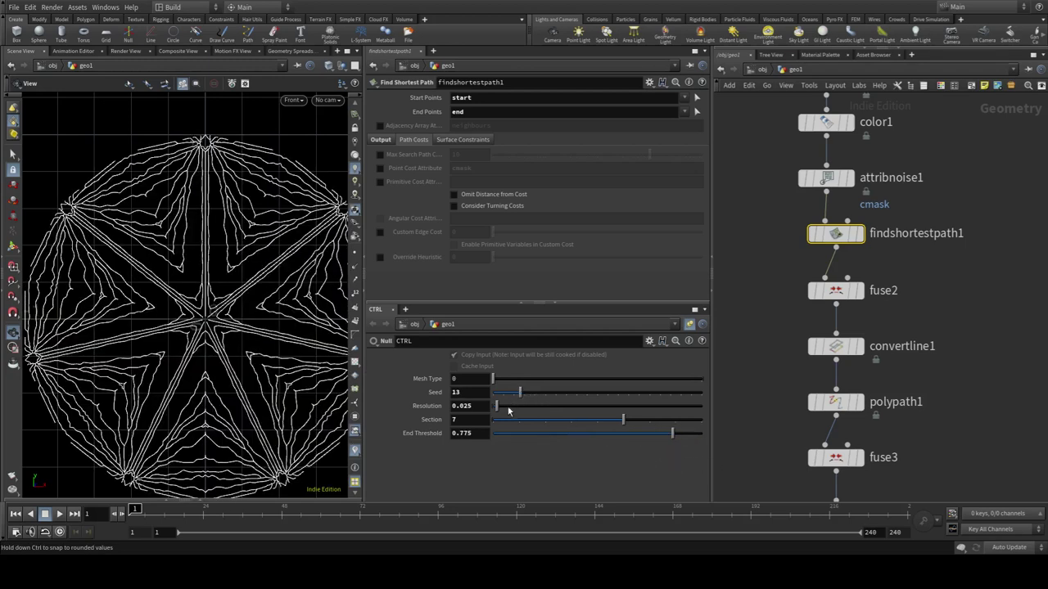
{"action": "left_click", "coordinate": [596, 420]}
{"action": "left_click_drag", "start_coordinate": [586, 424], "coordinate": [576, 427]}
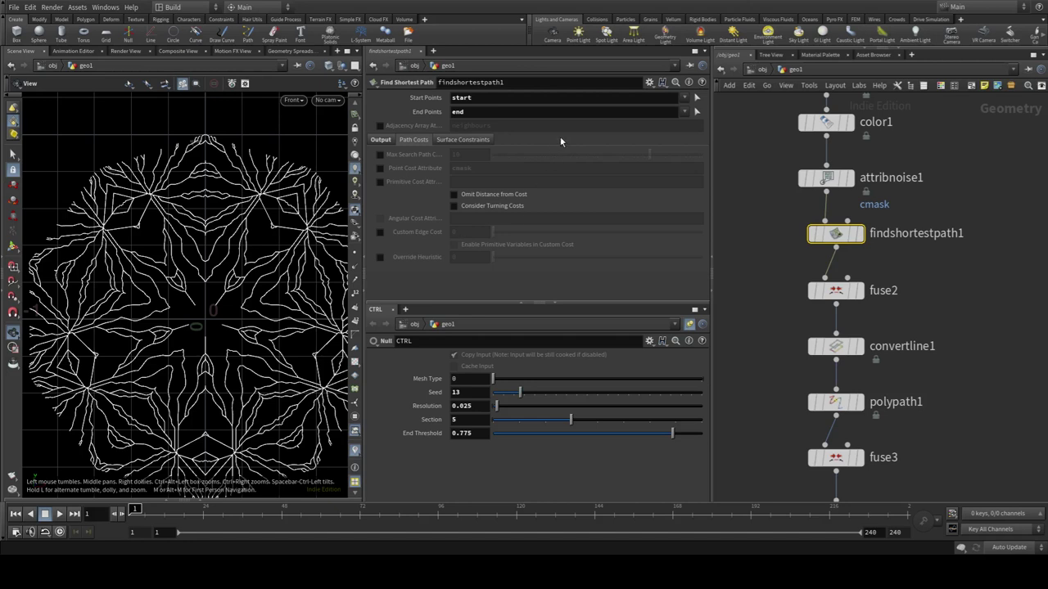
Review attribnoise1's noise parameters, including remap ramp, noise type, element size and offset
{"action": "middle_click_drag", "start_coordinate": [962, 141], "coordinate": [976, 209]}
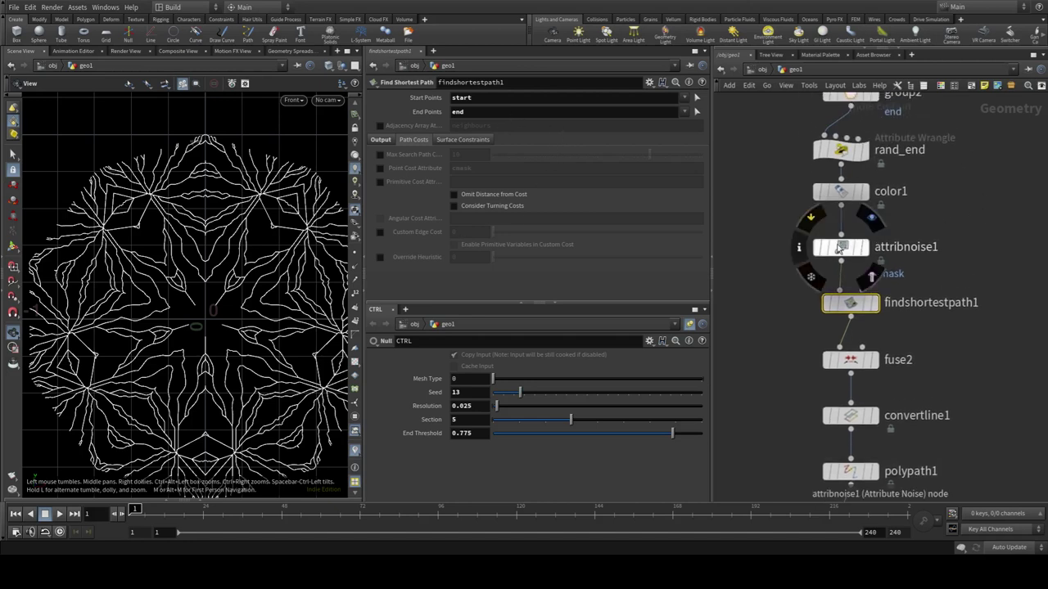
{"action": "left_click", "coordinate": [840, 247]}
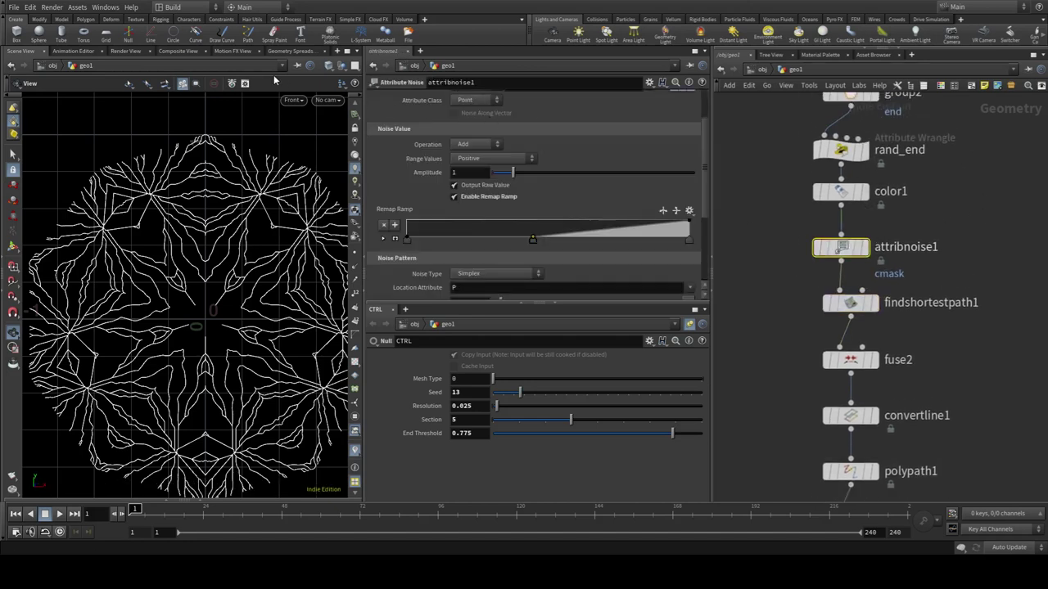
{"action": "scroll", "coordinate": [548, 203], "scroll_direction": "up", "scroll_amount": 2}
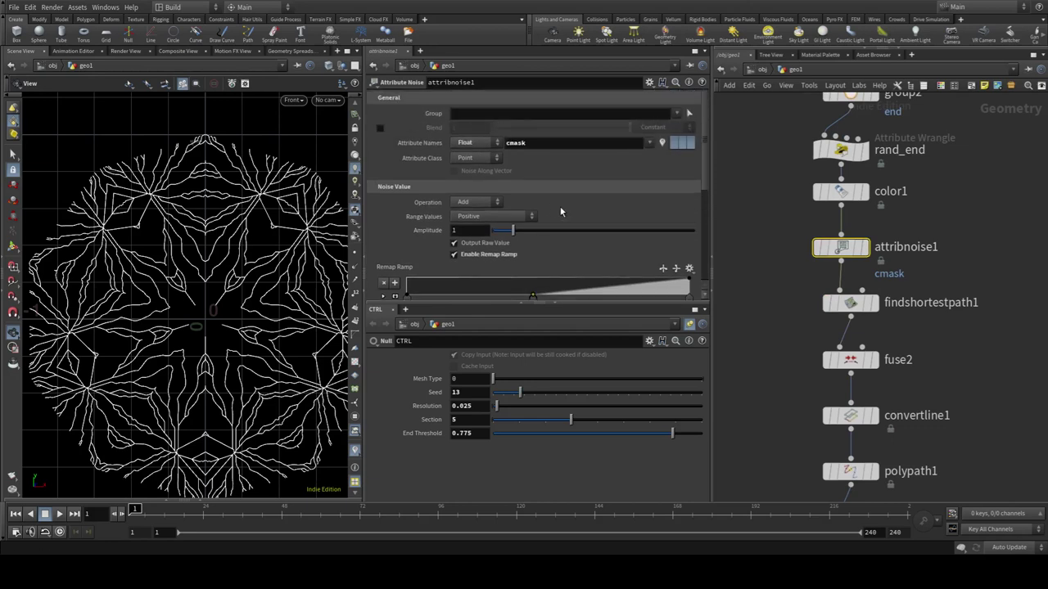
{"action": "scroll", "coordinate": [573, 170], "scroll_direction": "down", "scroll_amount": 2}
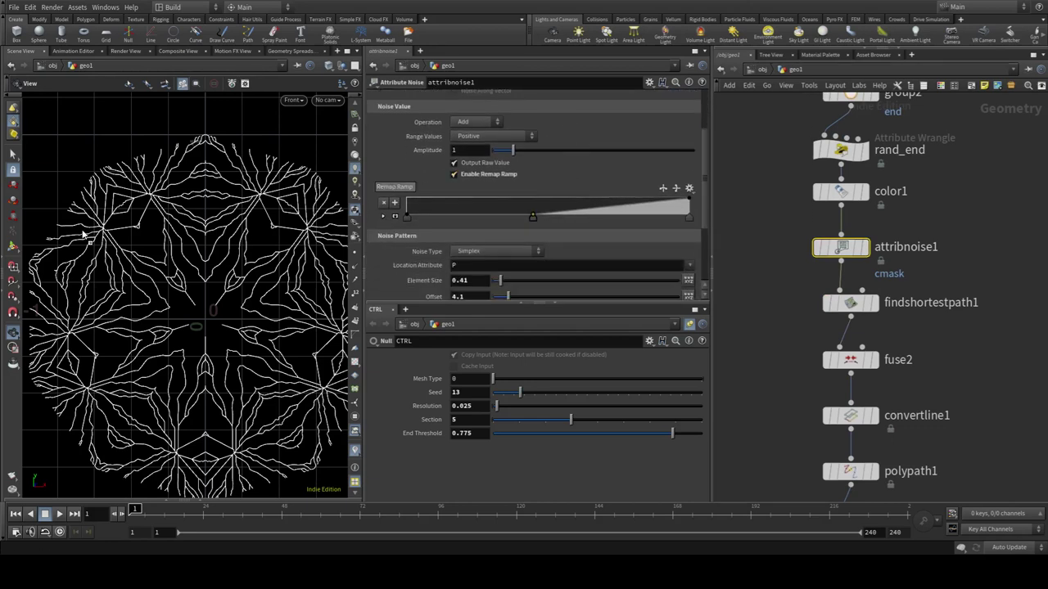
{"action": "scroll", "coordinate": [427, 216], "scroll_direction": "down", "scroll_amount": 2}
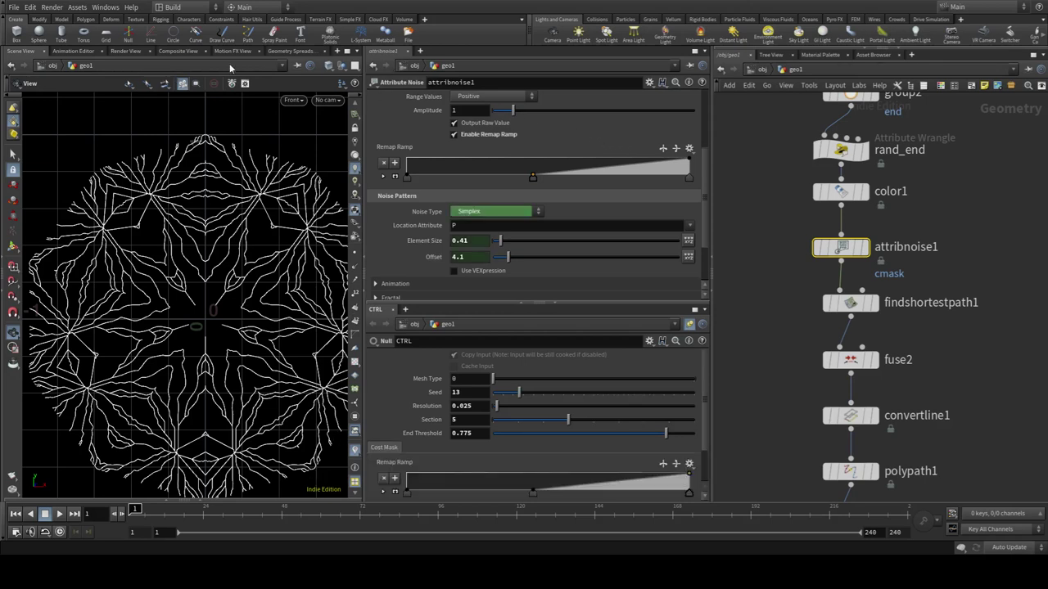
{"action": "scroll", "coordinate": [532, 352], "scroll_direction": "down", "scroll_amount": 2}
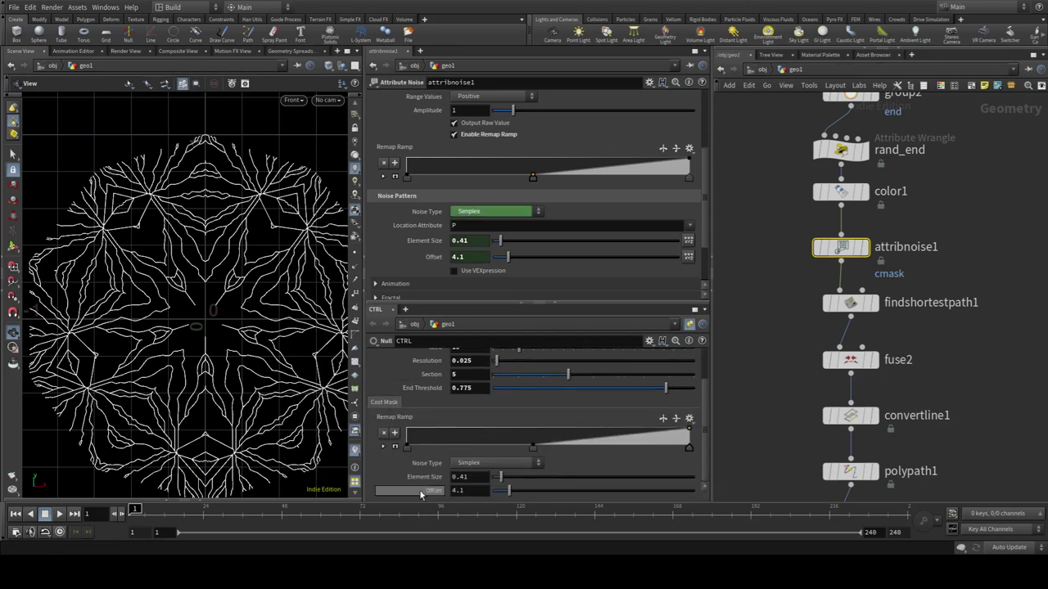
{"action": "scroll", "coordinate": [459, 416], "scroll_direction": "up", "scroll_amount": 2}
{"action": "scroll", "coordinate": [450, 430], "scroll_direction": "down", "scroll_amount": 2}
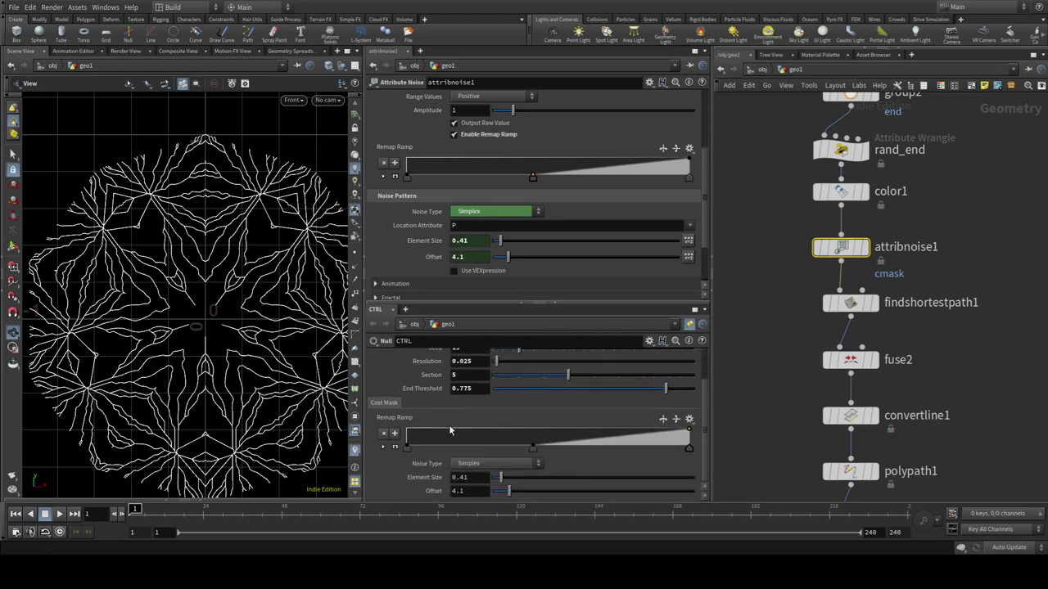
{"action": "scroll", "coordinate": [446, 436], "scroll_direction": "up", "scroll_amount": 2}
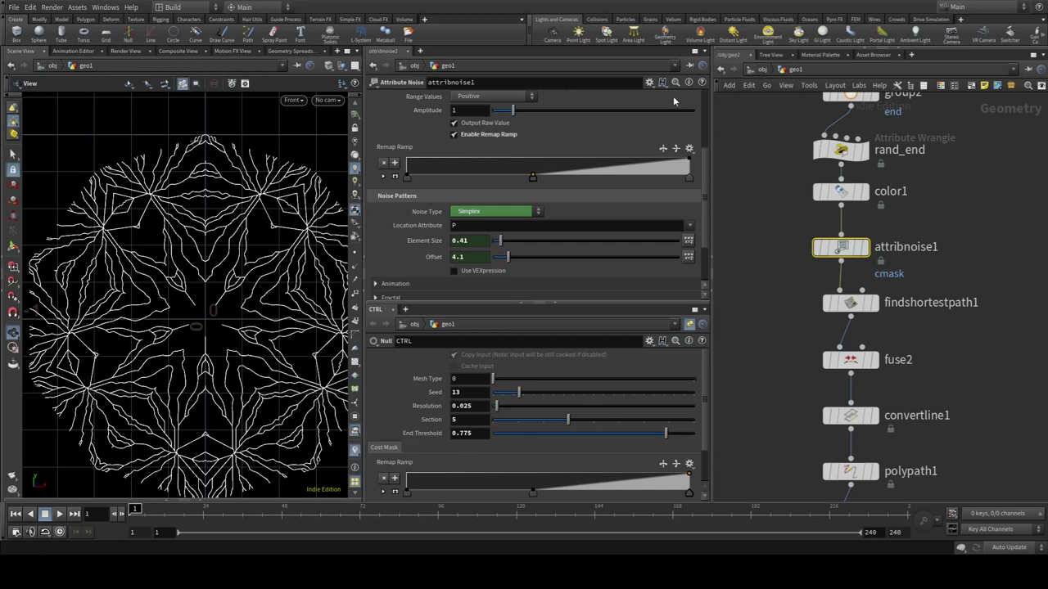
Compare findshortestpath1's paths with and without the cmask point cost, leaving it enabled
{"action": "left_click", "coordinate": [843, 304]}
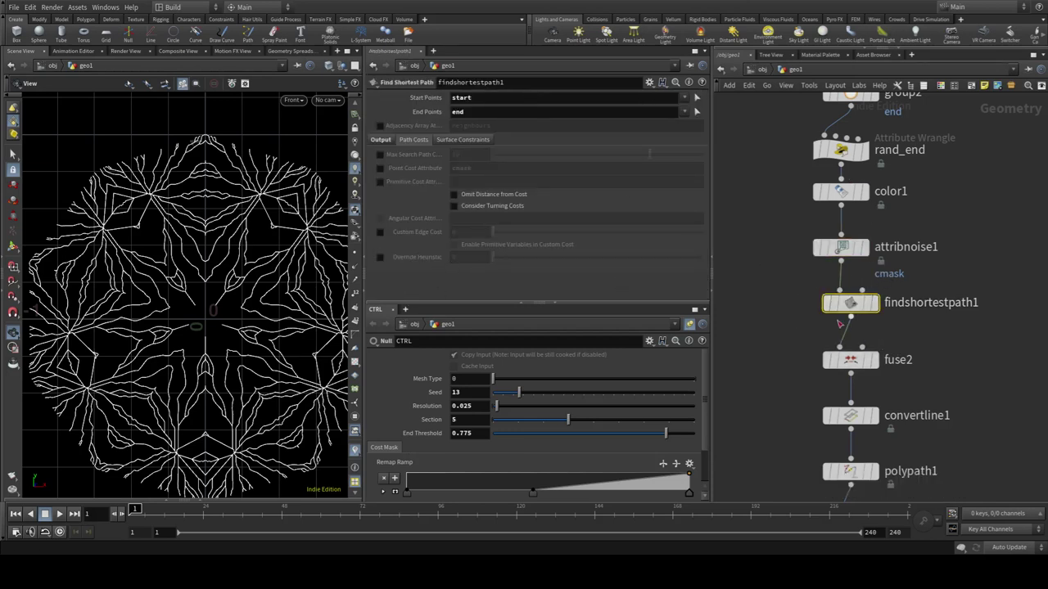
{"action": "left_click", "coordinate": [379, 168]}
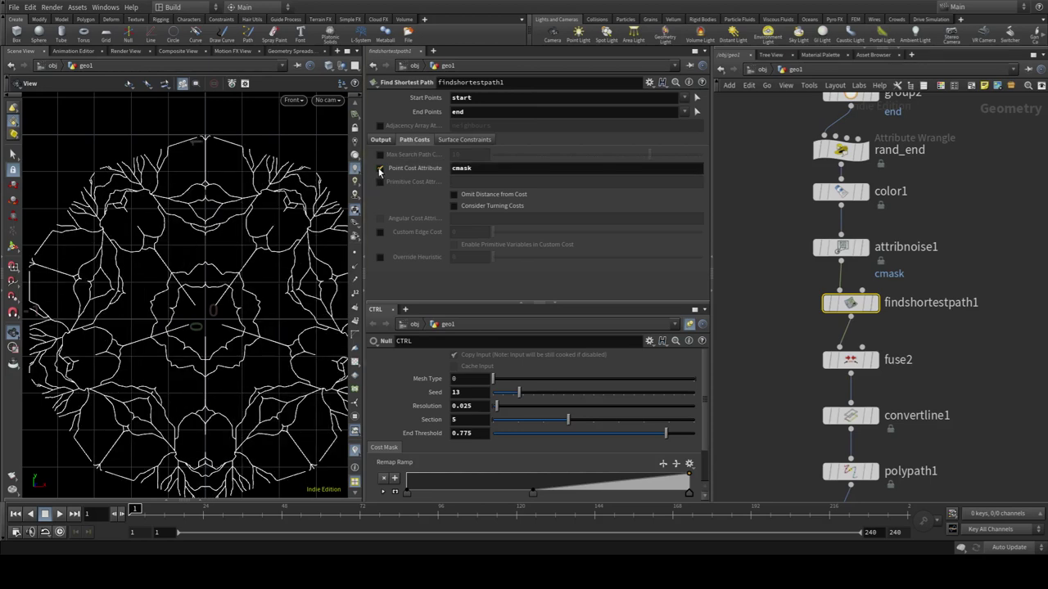
{"action": "left_click", "coordinate": [379, 168]}
{"action": "left_click", "coordinate": [379, 168]}
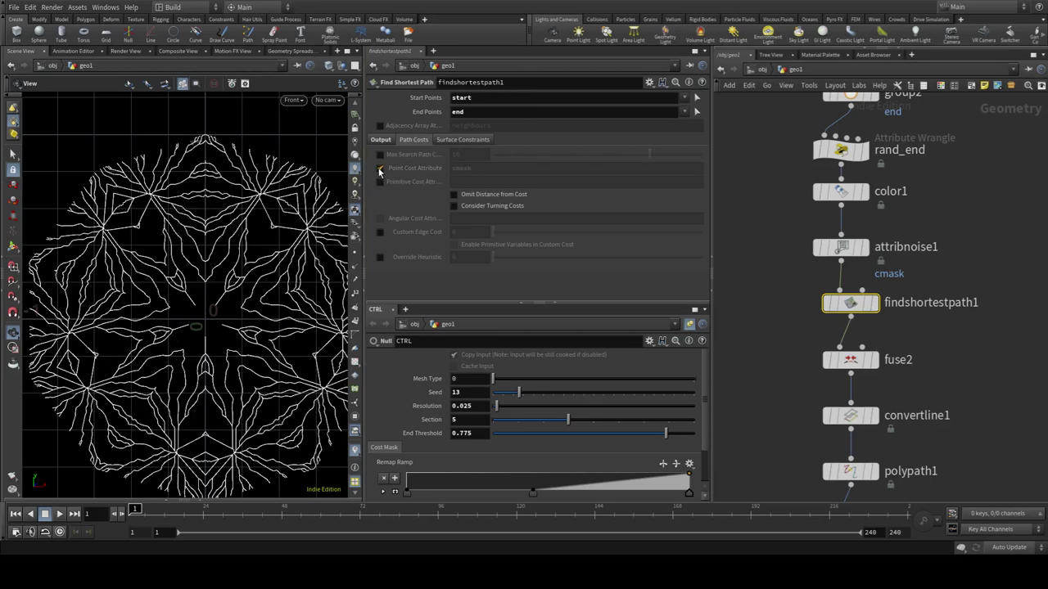
{"action": "left_click", "coordinate": [379, 168]}
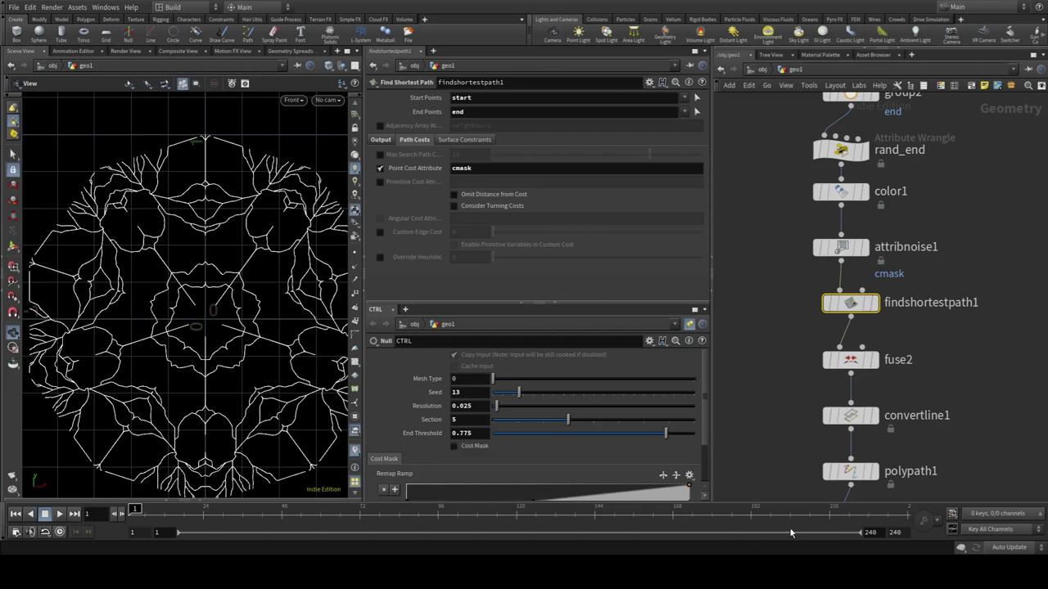
Uncheck findshortestpath1's own cmask point cost and test the CTRL Cost Mask toggle repeatedly
{"action": "scroll", "coordinate": [474, 424], "scroll_direction": "down", "scroll_amount": 3}
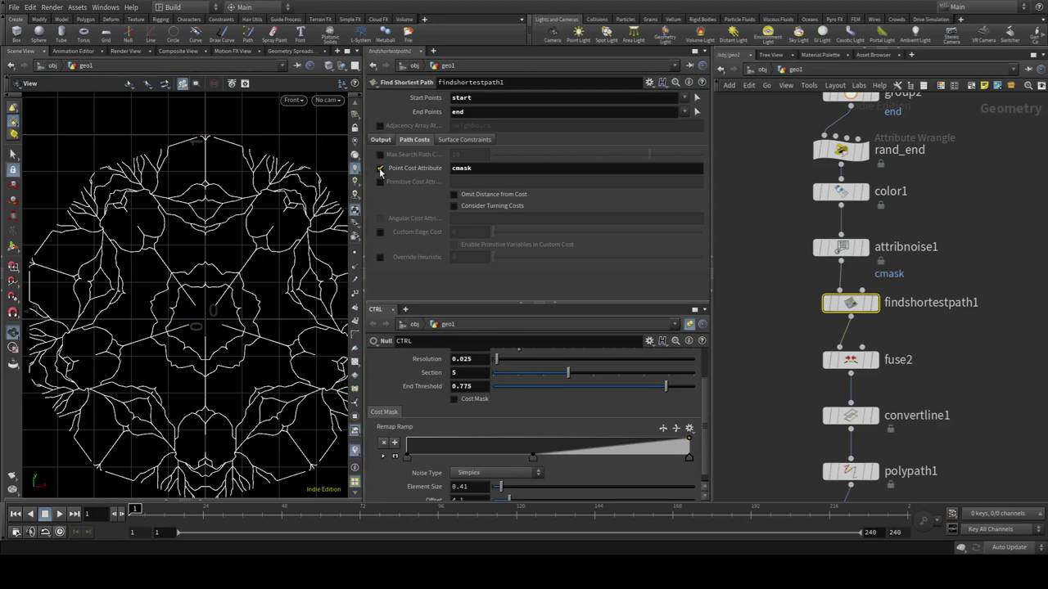
{"action": "left_click", "coordinate": [380, 168]}
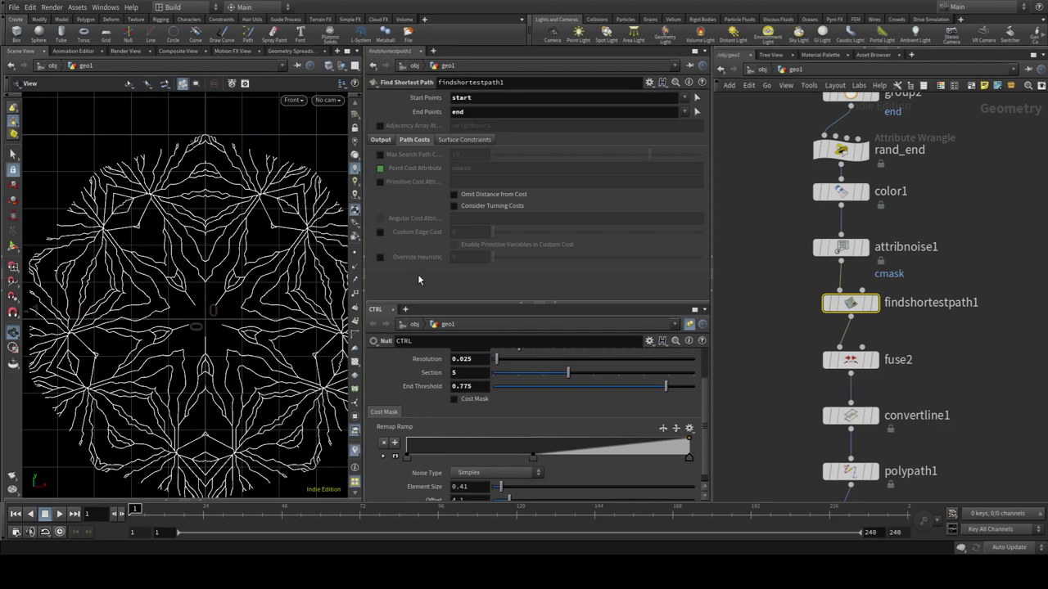
{"action": "left_click", "coordinate": [455, 399]}
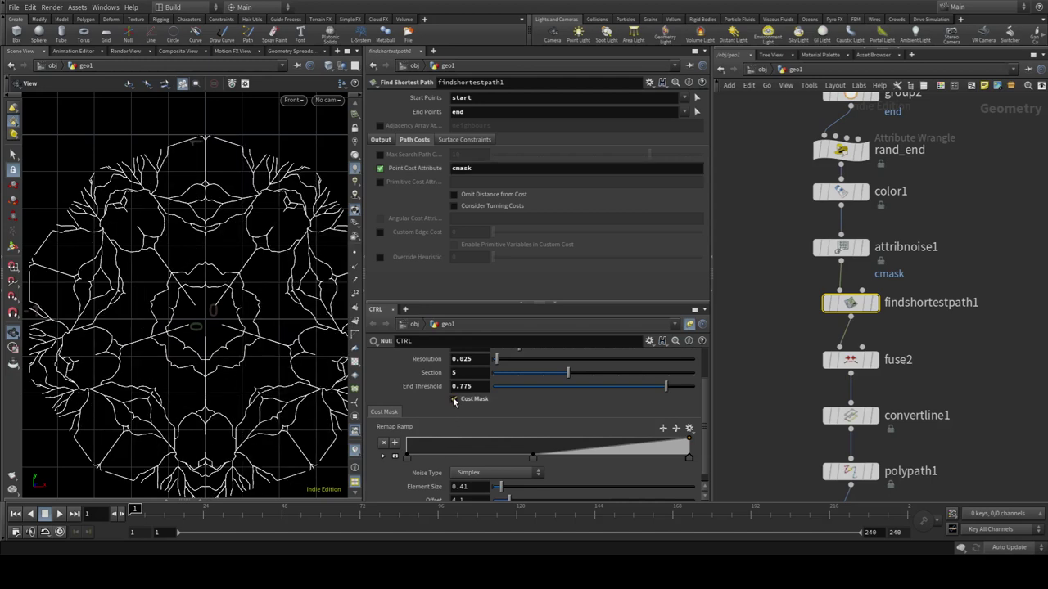
{"action": "left_click", "coordinate": [454, 400]}
{"action": "left_click", "coordinate": [455, 400]}
{"action": "left_click", "coordinate": [454, 399]}
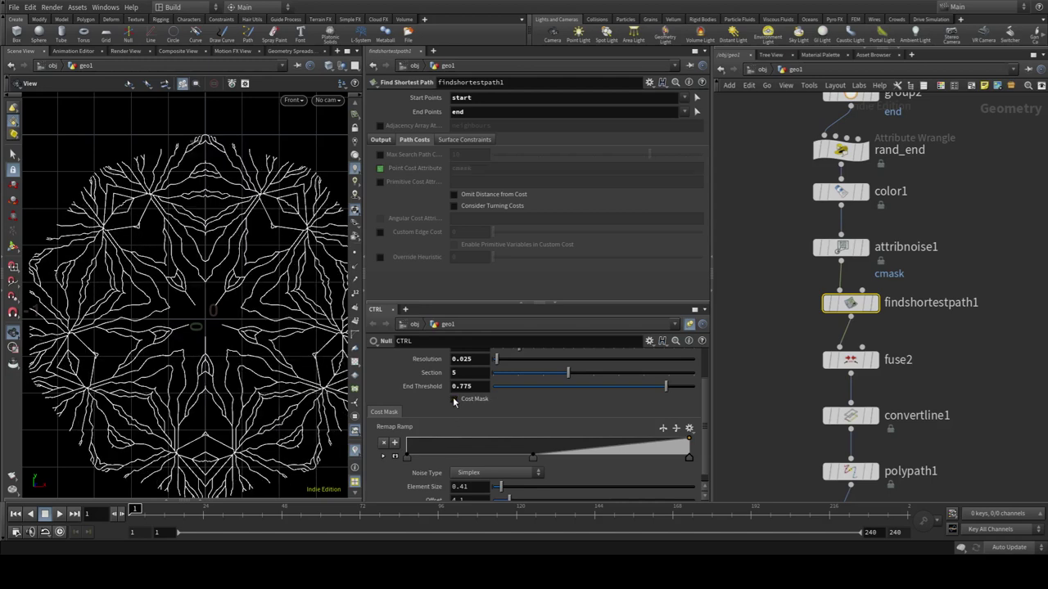
{"action": "left_click", "coordinate": [454, 400]}
{"action": "left_click", "coordinate": [454, 400]}
{"action": "left_click", "coordinate": [454, 400]}
{"action": "left_click", "coordinate": [455, 400]}
{"action": "left_click", "coordinate": [459, 401]}
{"action": "left_click", "coordinate": [458, 400]}
{"action": "left_click", "coordinate": [458, 398]}
{"action": "left_click", "coordinate": [458, 399]}
Enlarge the CTRL parameter area, compare Cost Mask off and on, and leave it on
{"action": "left_click_drag", "start_coordinate": [509, 301], "coordinate": [531, 210]}
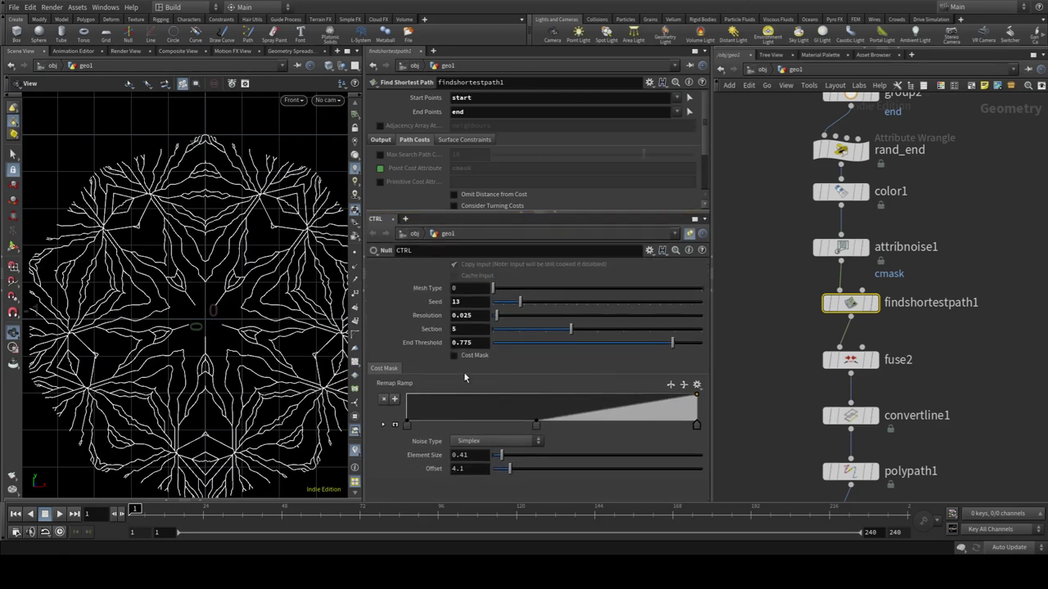
{"action": "left_click", "coordinate": [454, 357]}
{"action": "left_click", "coordinate": [454, 357]}
{"action": "left_click", "coordinate": [454, 357]}
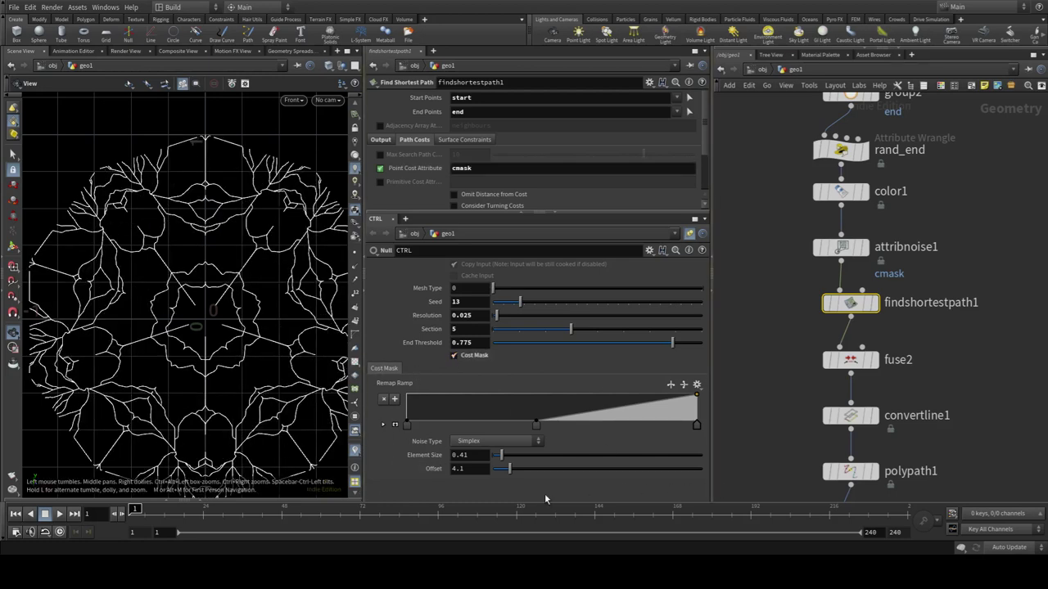
{"action": "left_click", "coordinate": [455, 356]}
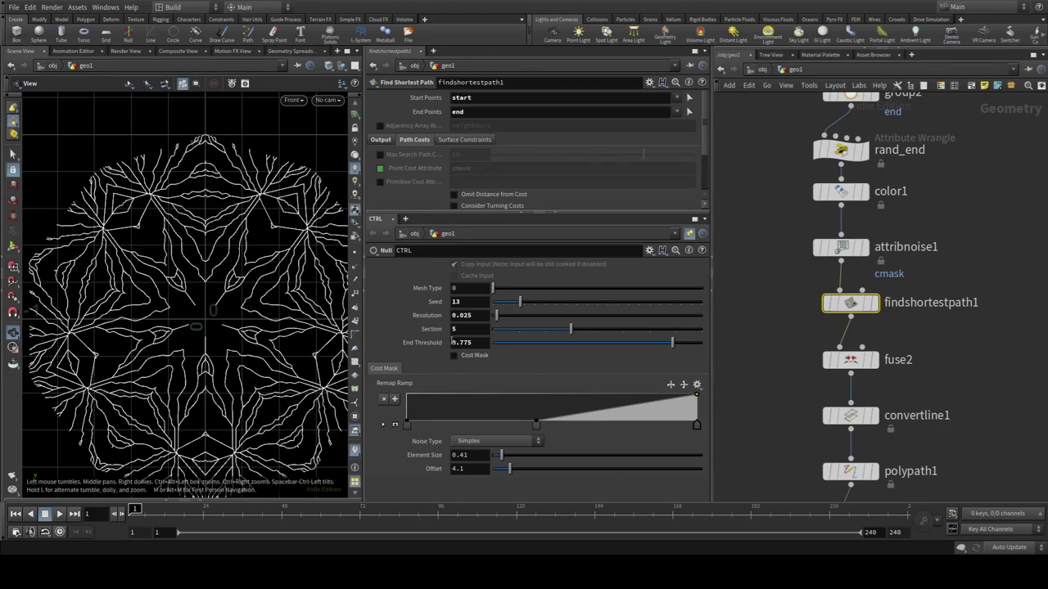
{"action": "left_click", "coordinate": [455, 356]}
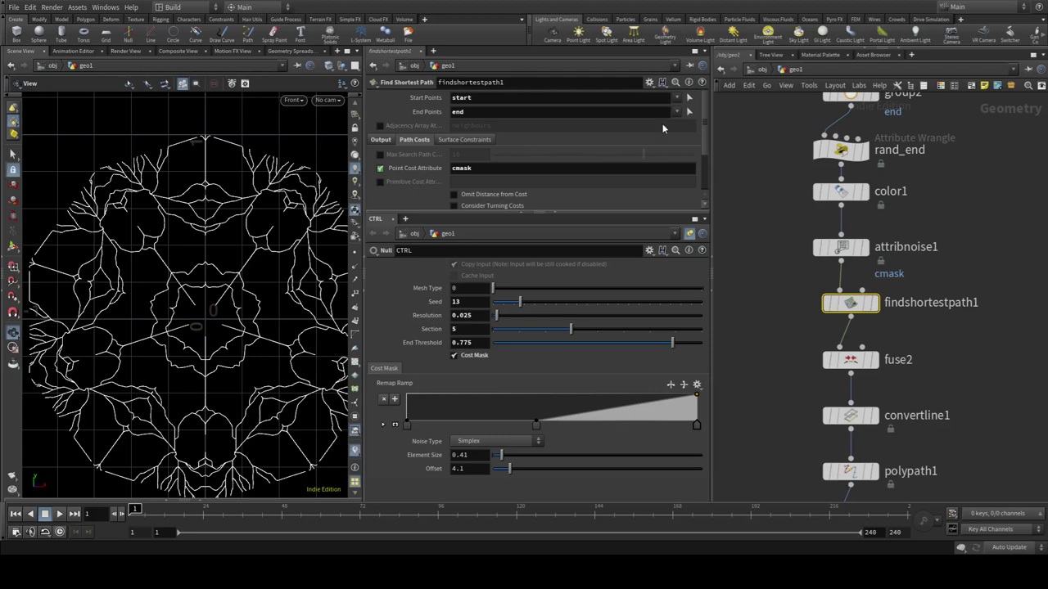
Toggle the CTRL cost mask off and on to compare path patterns, leaving it enabled
{"action": "left_click", "coordinate": [455, 356]}
{"action": "left_click", "coordinate": [455, 356]}
{"action": "left_click", "coordinate": [455, 356]}
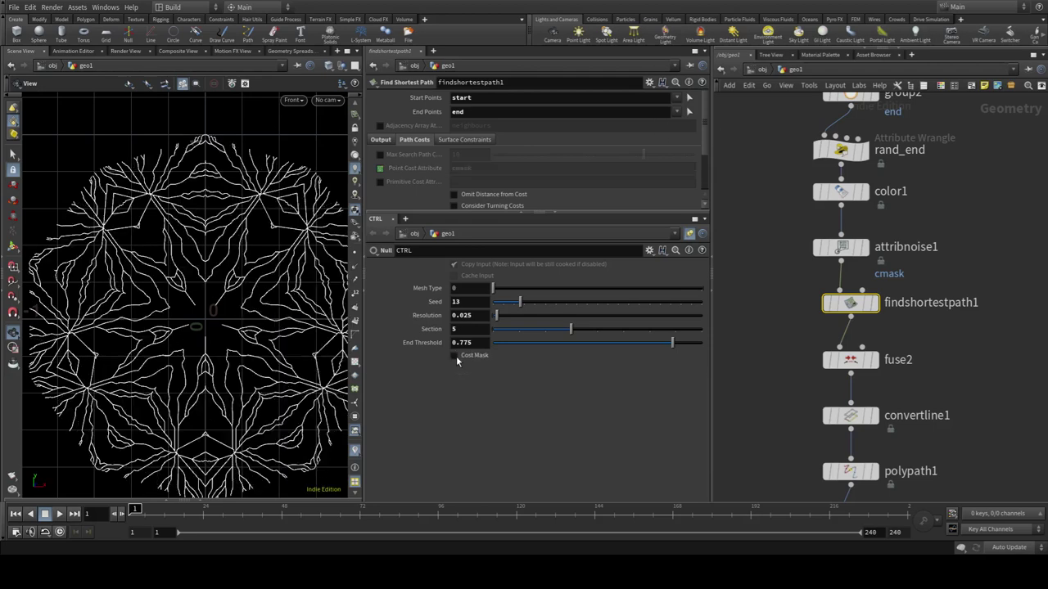
{"action": "left_click", "coordinate": [455, 356]}
{"action": "left_click", "coordinate": [455, 356]}
{"action": "left_click", "coordinate": [455, 356]}
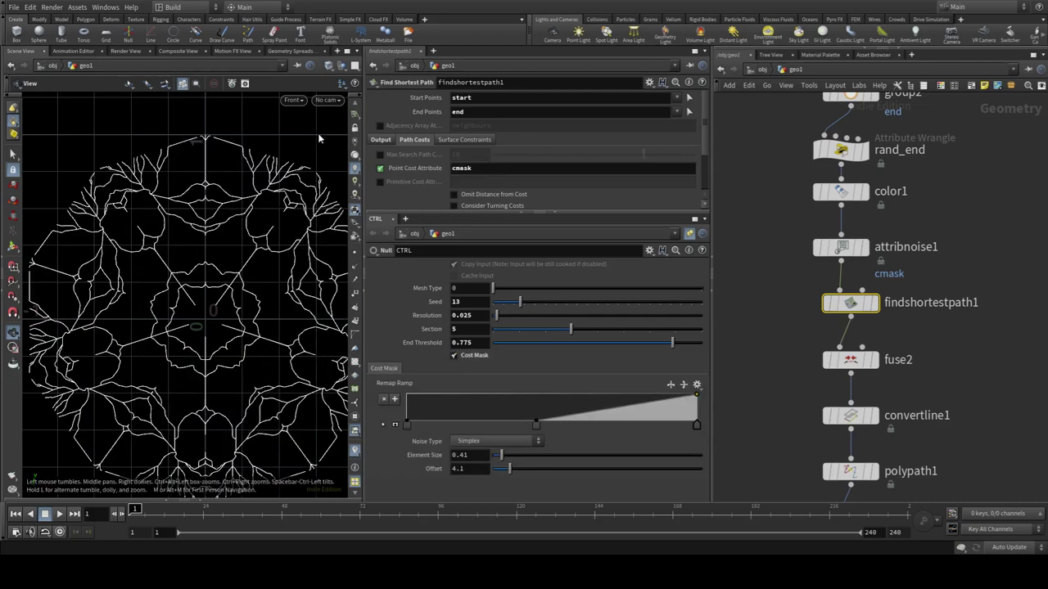
{"action": "scroll", "coordinate": [188, 301], "scroll_direction": "down", "scroll_amount": 3}
{"action": "middle_click_drag", "start_coordinate": [188, 301], "coordinate": [141, 265]}
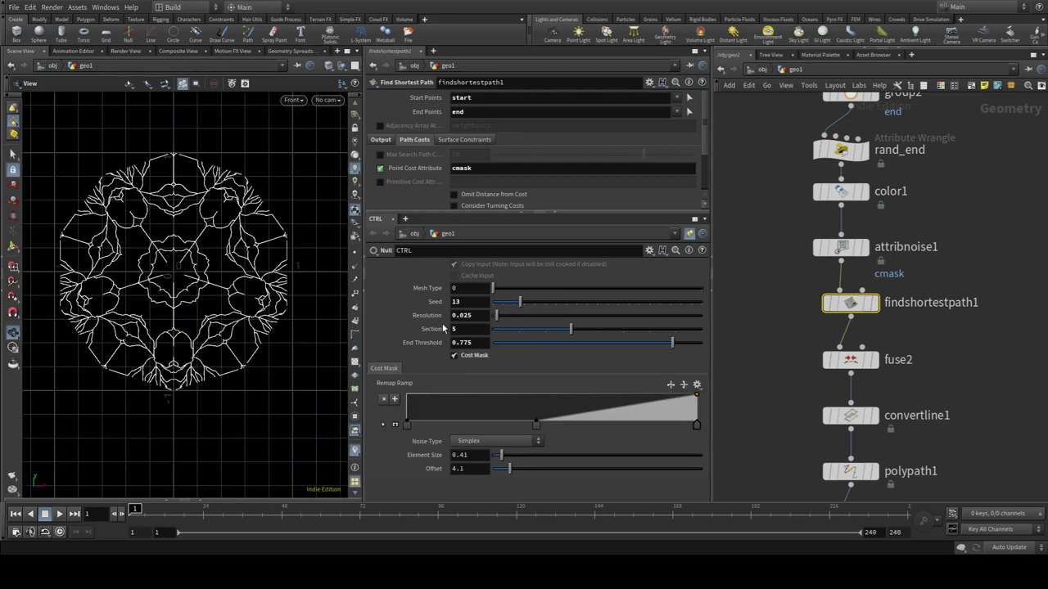
Set Seed 18, End Threshold 0.695, noise Offset 7.9 and Element Size 0.63, cost mask on
{"action": "left_click", "coordinate": [455, 357]}
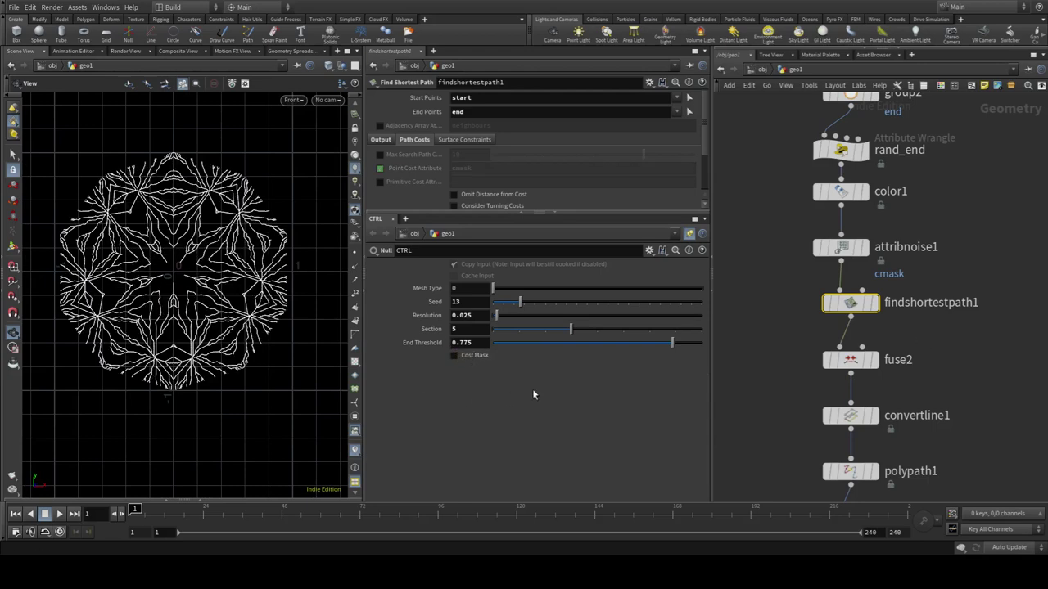
{"action": "left_click_drag", "start_coordinate": [522, 302], "coordinate": [530, 302]}
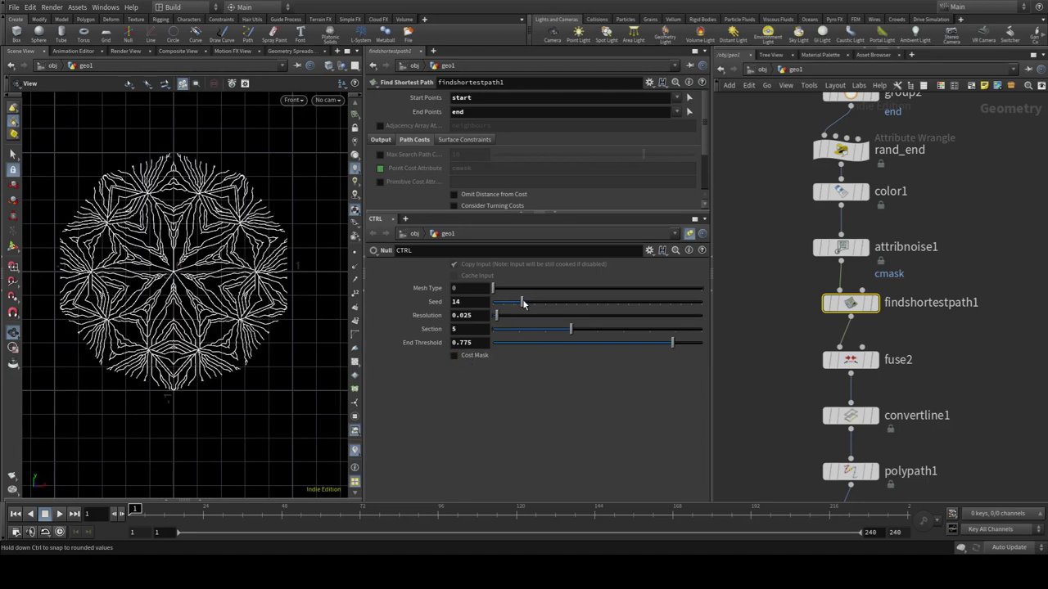
{"action": "mouse_move", "coordinate": [629, 342]}
{"action": "left_mouse_down"}
{"action": "mouse_move", "coordinate": [656, 343]}
{"action": "mouse_move", "coordinate": [652, 351]}
{"action": "left_mouse_up"}
{"action": "left_click", "coordinate": [454, 355]}
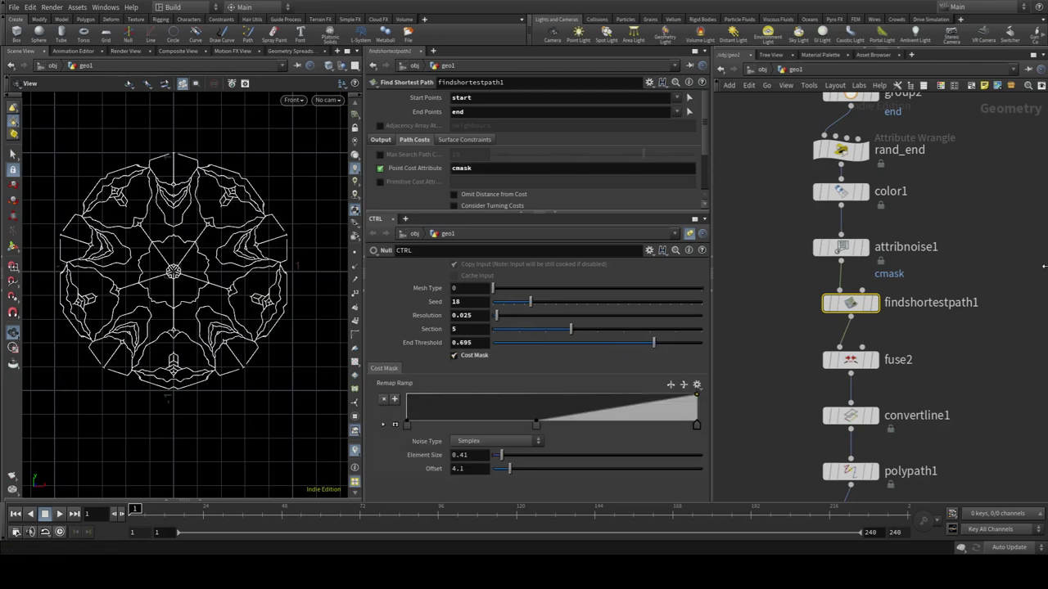
{"action": "left_click_drag", "start_coordinate": [507, 473], "coordinate": [525, 475]}
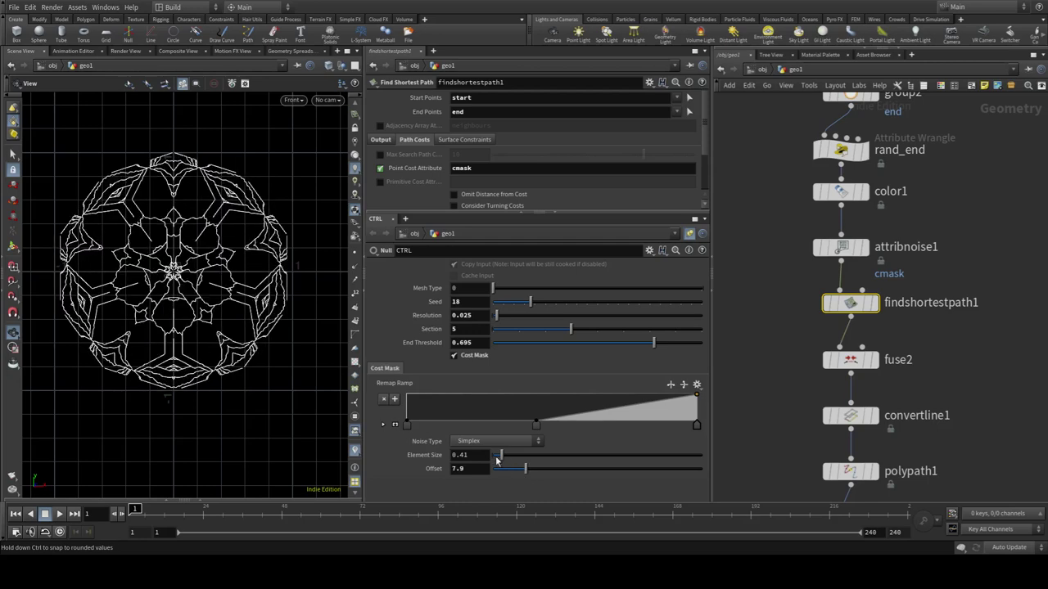
{"action": "left_click_drag", "start_coordinate": [501, 456], "coordinate": [507, 467]}
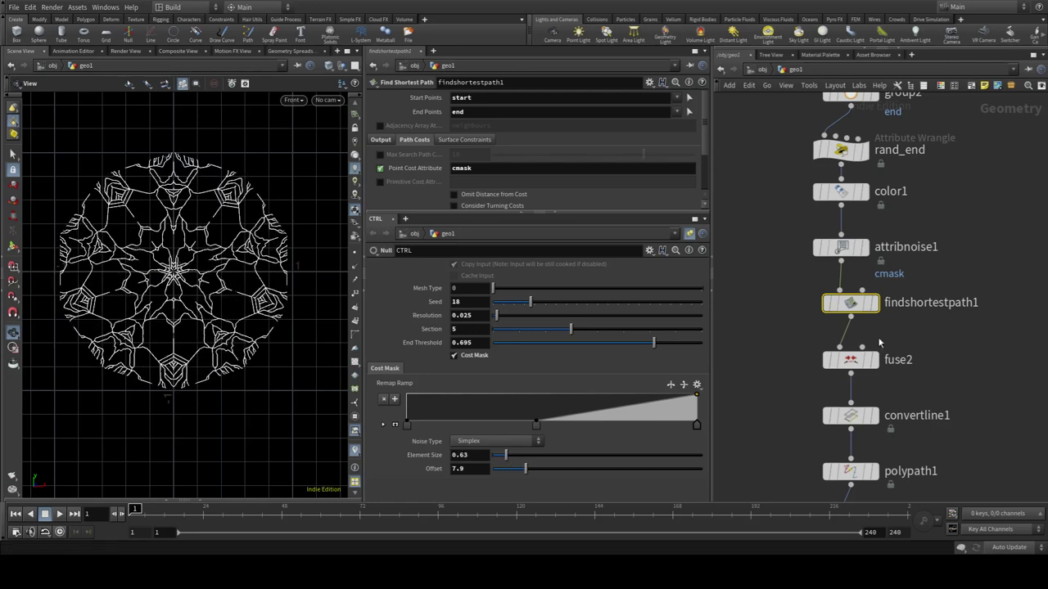
Preview alternative Mesh Type values on the CTRL null
{"action": "scroll", "coordinate": [900, 327], "scroll_direction": "down", "scroll_amount": 3}
{"action": "scroll", "coordinate": [940, 299], "scroll_direction": "down", "scroll_amount": 4}
{"action": "scroll", "coordinate": [963, 364], "scroll_direction": "down", "scroll_amount": 2}
{"action": "scroll", "coordinate": [931, 283], "scroll_direction": "down", "scroll_amount": 2}
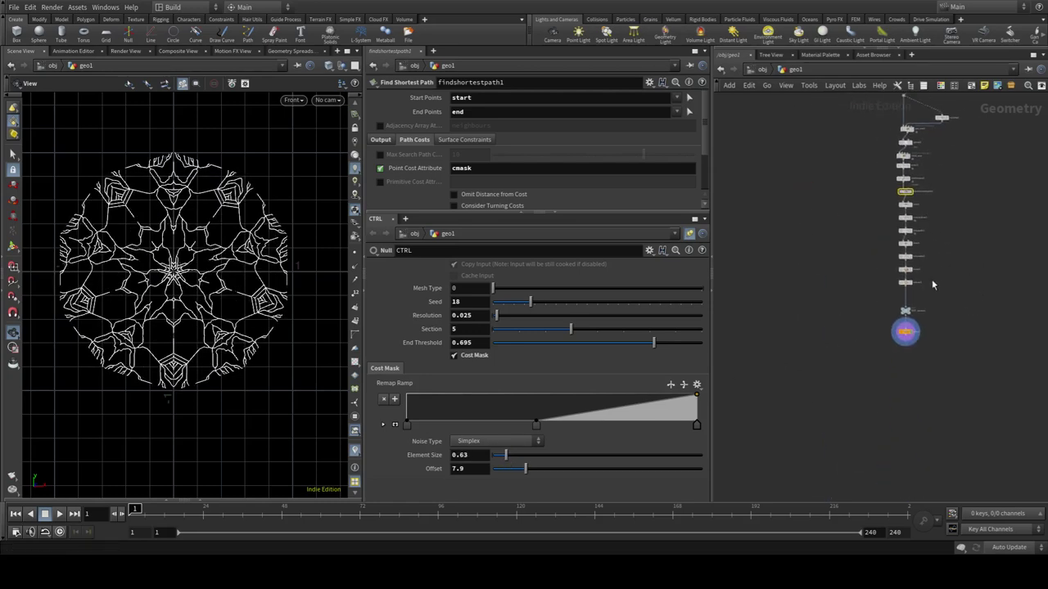
{"action": "scroll", "coordinate": [901, 312], "scroll_direction": "up", "scroll_amount": 3}
{"action": "scroll", "coordinate": [966, 360], "scroll_direction": "up", "scroll_amount": 2}
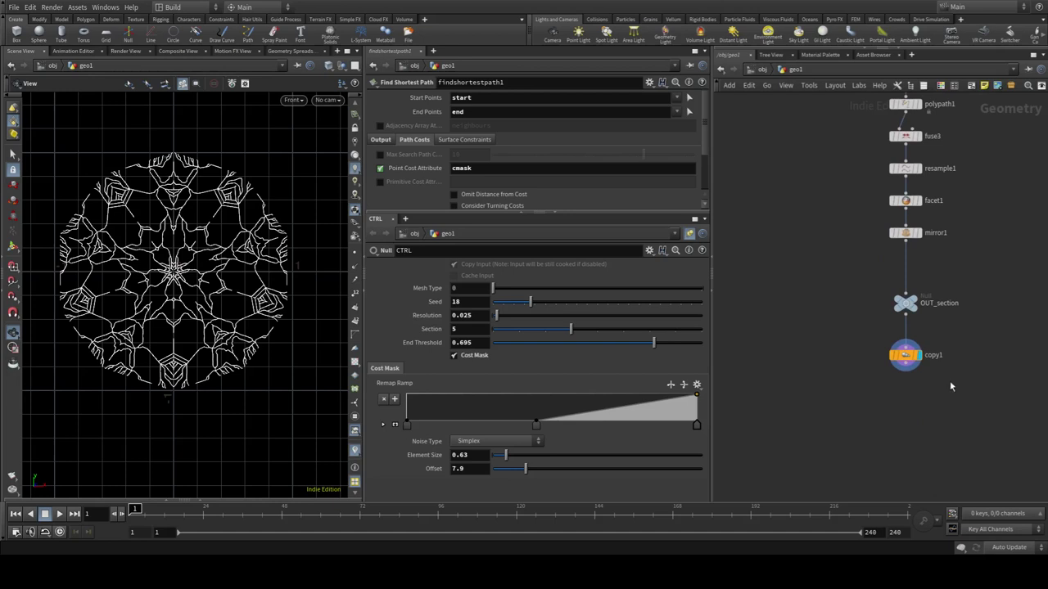
{"action": "scroll", "coordinate": [950, 386], "scroll_direction": "up", "scroll_amount": 1}
{"action": "scroll", "coordinate": [937, 413], "scroll_direction": "up", "scroll_amount": 1}
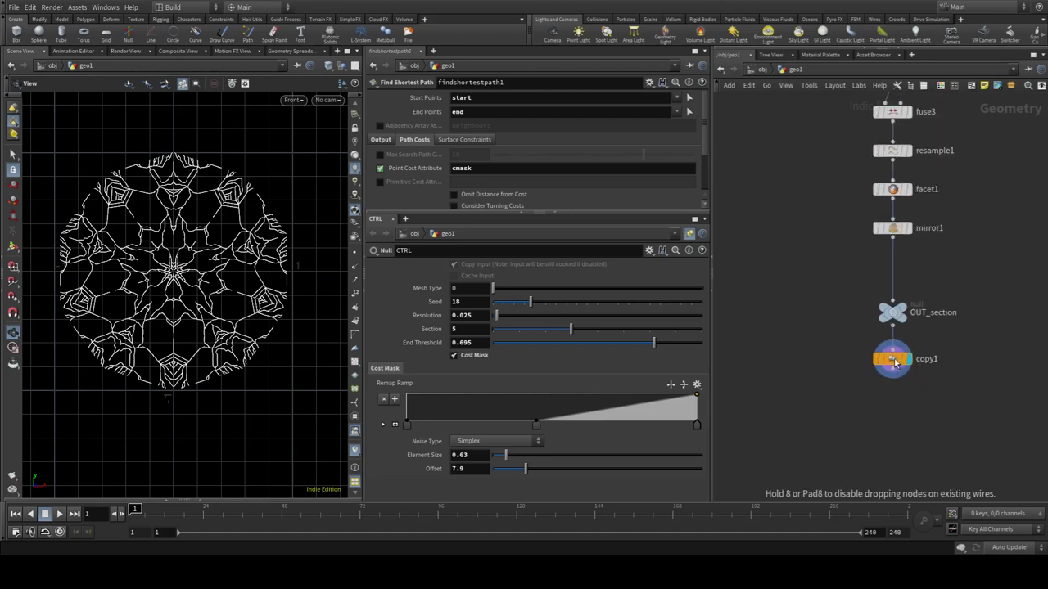
{"action": "middle_click_drag", "start_coordinate": [950, 321], "coordinate": [925, 384]}
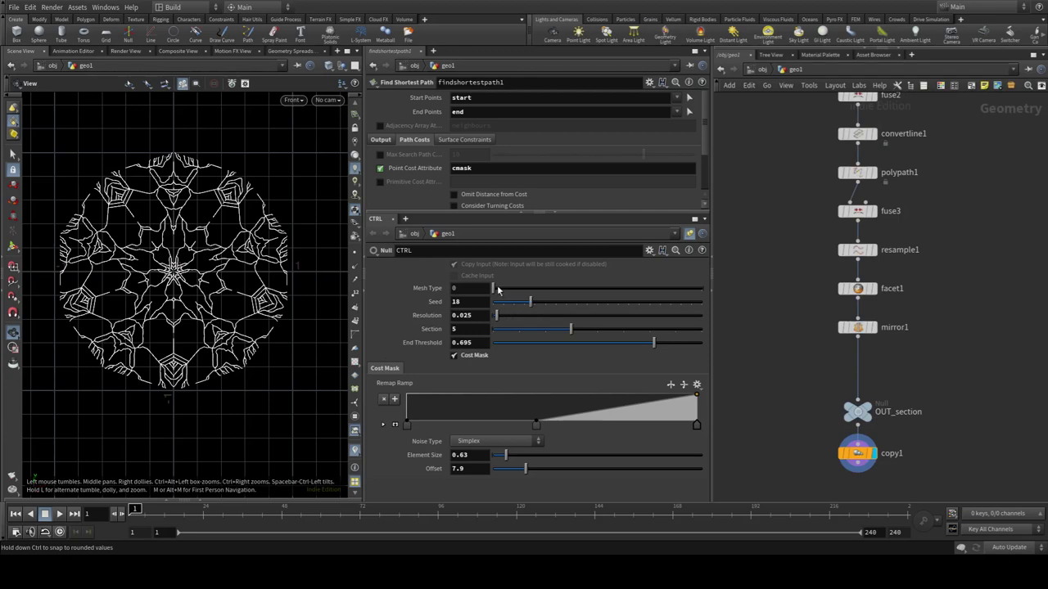
{"action": "left_click_drag", "start_coordinate": [497, 289], "coordinate": [635, 275]}
{"action": "left_click_drag", "start_coordinate": [530, 301], "coordinate": [560, 303]}
Change the CTRL Seed to 42 for a different pattern
{"action": "scroll", "coordinate": [264, 260], "scroll_direction": "up", "scroll_amount": 5}
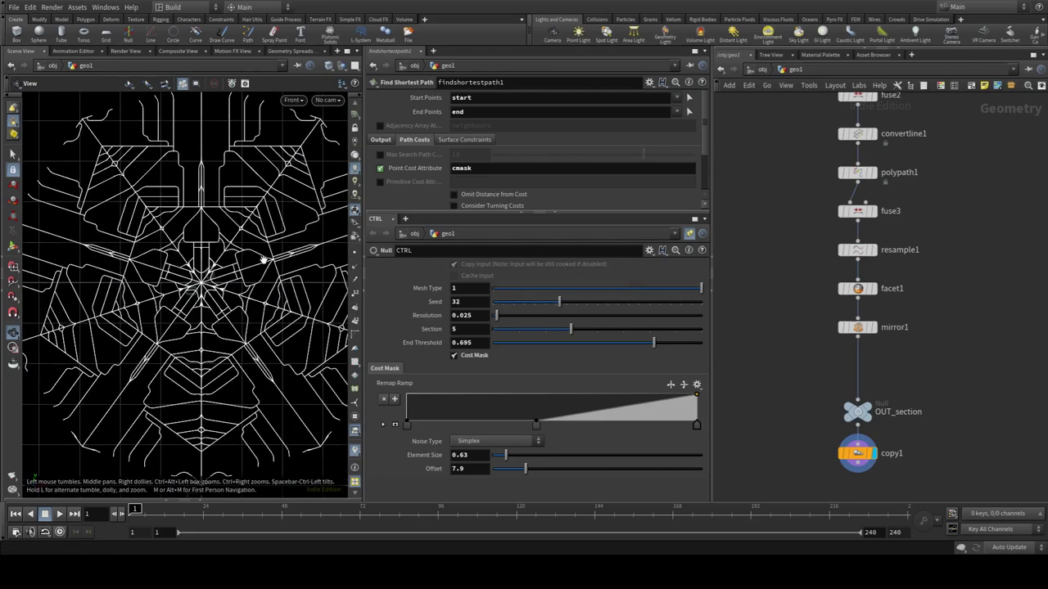
{"action": "scroll", "coordinate": [264, 260], "scroll_direction": "up", "scroll_amount": 3}
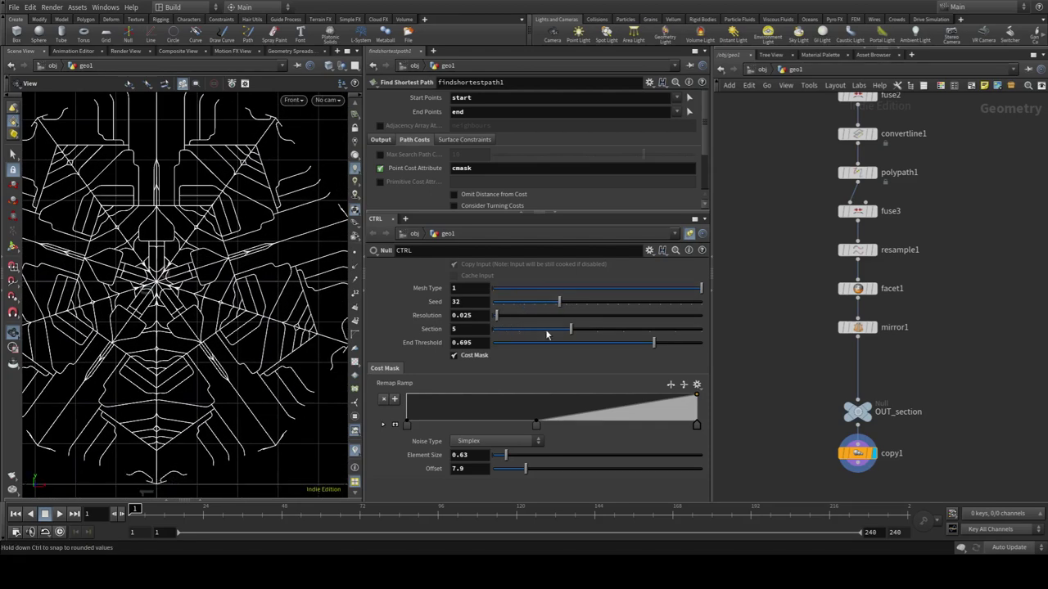
{"action": "left_click_drag", "start_coordinate": [560, 302], "coordinate": [581, 304]}
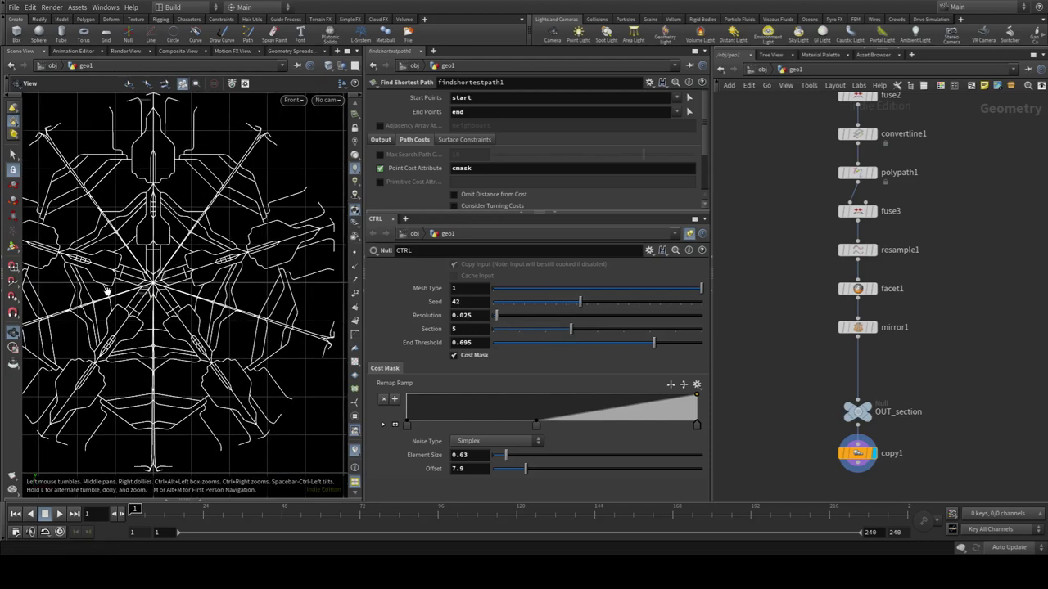
{"action": "scroll", "coordinate": [106, 290], "scroll_direction": "down", "scroll_amount": 3}
{"action": "scroll", "coordinate": [175, 298], "scroll_direction": "down", "scroll_amount": 1}
Set Mesh Type back to 0 and Section to 4, and select the copy1 node
{"action": "left_click", "coordinate": [524, 288]}
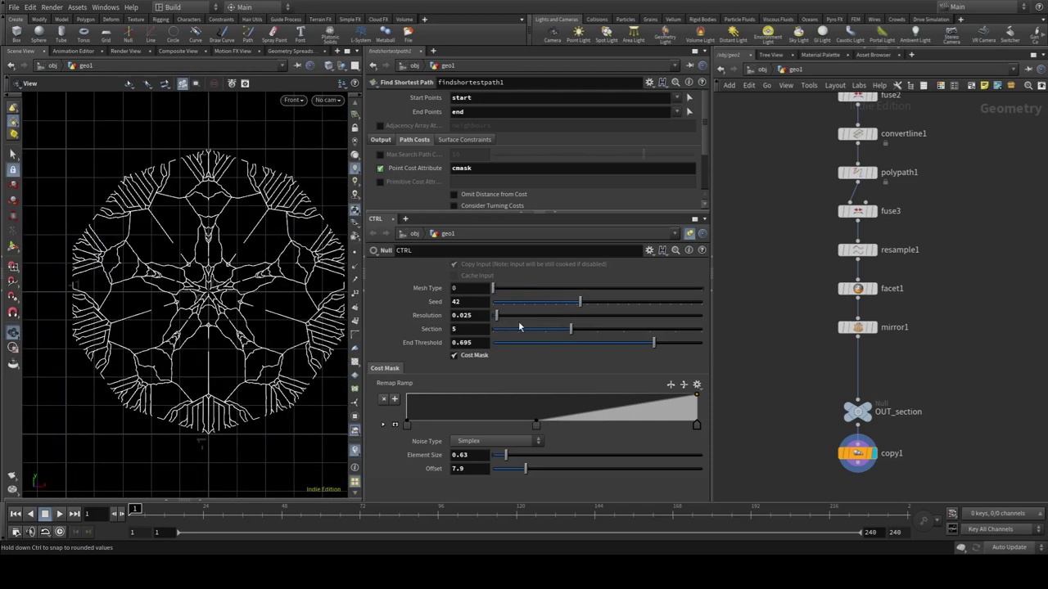
{"action": "left_click_drag", "start_coordinate": [572, 336], "coordinate": [552, 336]}
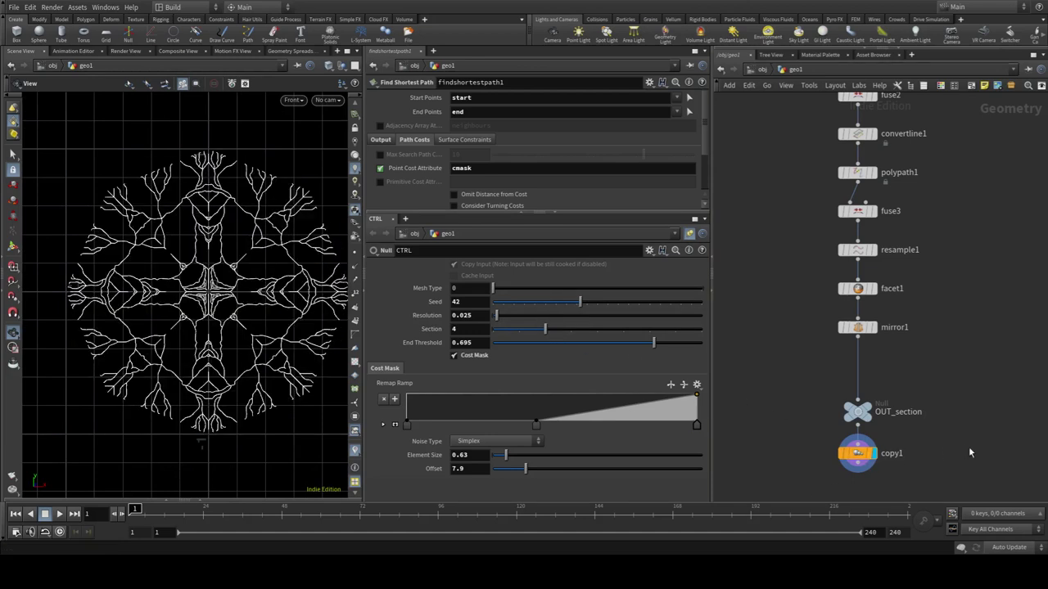
{"action": "scroll", "coordinate": [894, 377], "scroll_direction": "up", "scroll_amount": 3}
{"action": "left_click", "coordinate": [843, 363]}
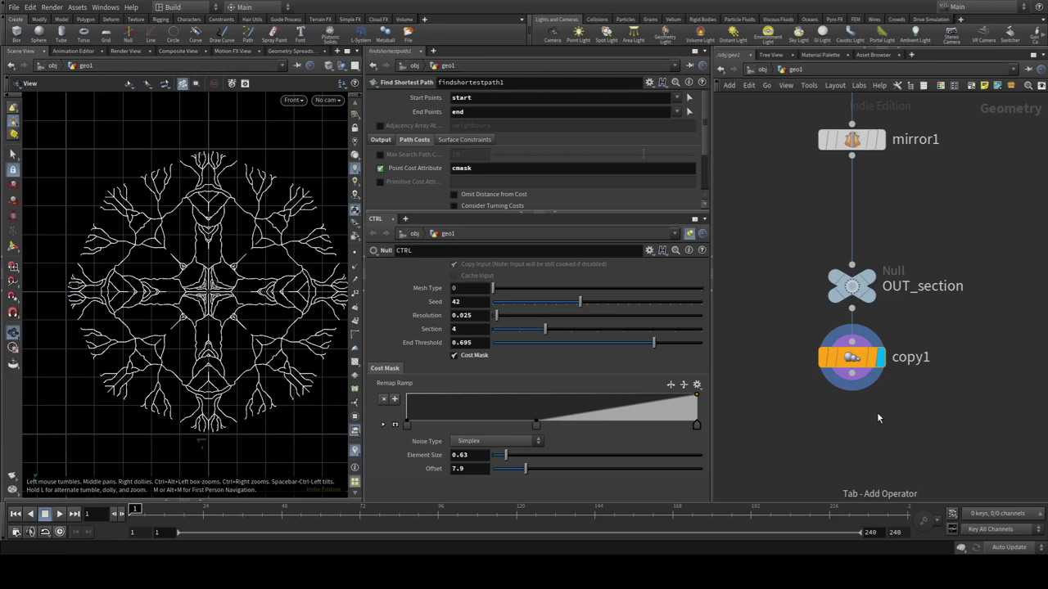
Place a fuse4 node directly under copy1 in the chain
{"action": "key", "text": "h"}
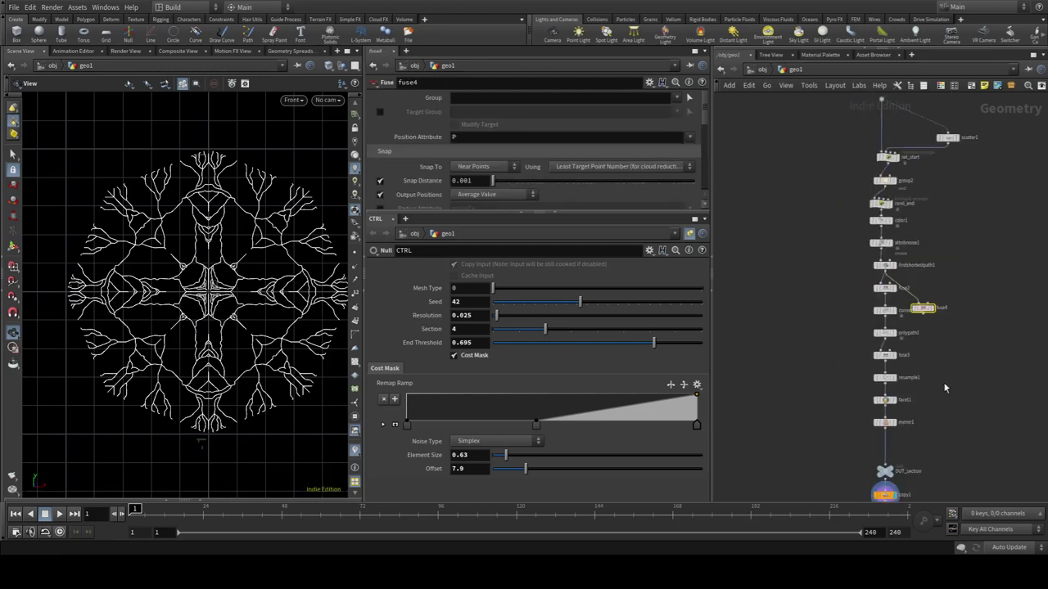
{"action": "left_click_drag", "start_coordinate": [907, 125], "coordinate": [872, 344]}
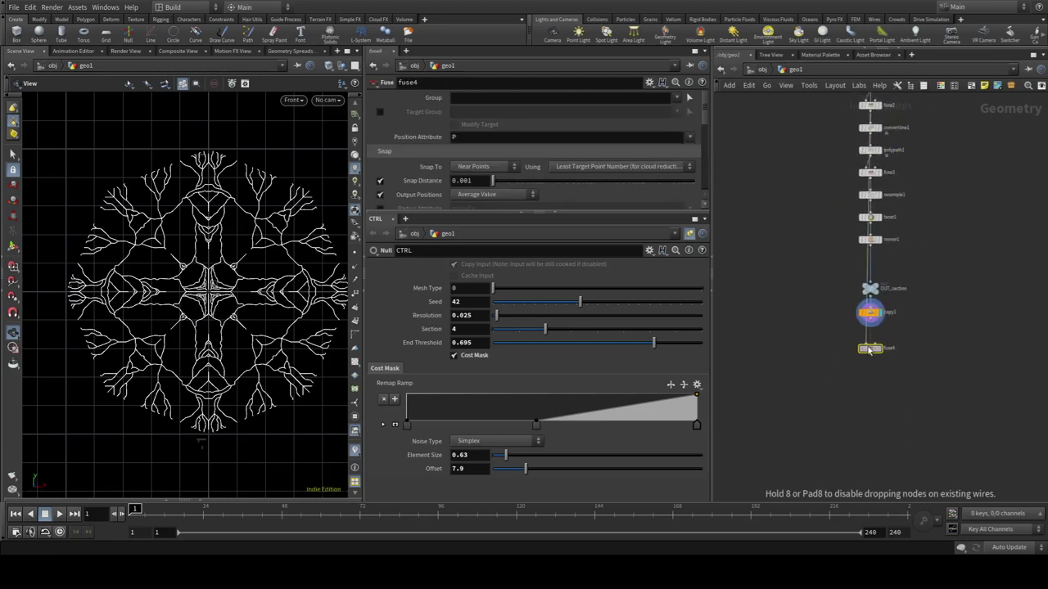
{"action": "scroll", "coordinate": [872, 323], "scroll_direction": "up", "scroll_amount": 5}
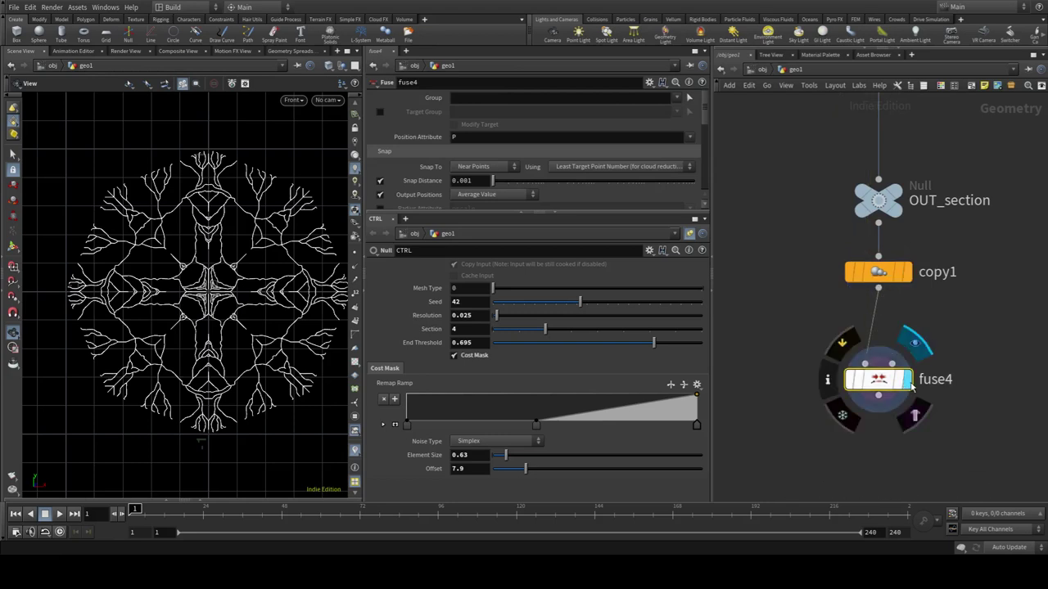
{"action": "left_click_drag", "start_coordinate": [896, 385], "coordinate": [909, 357]}
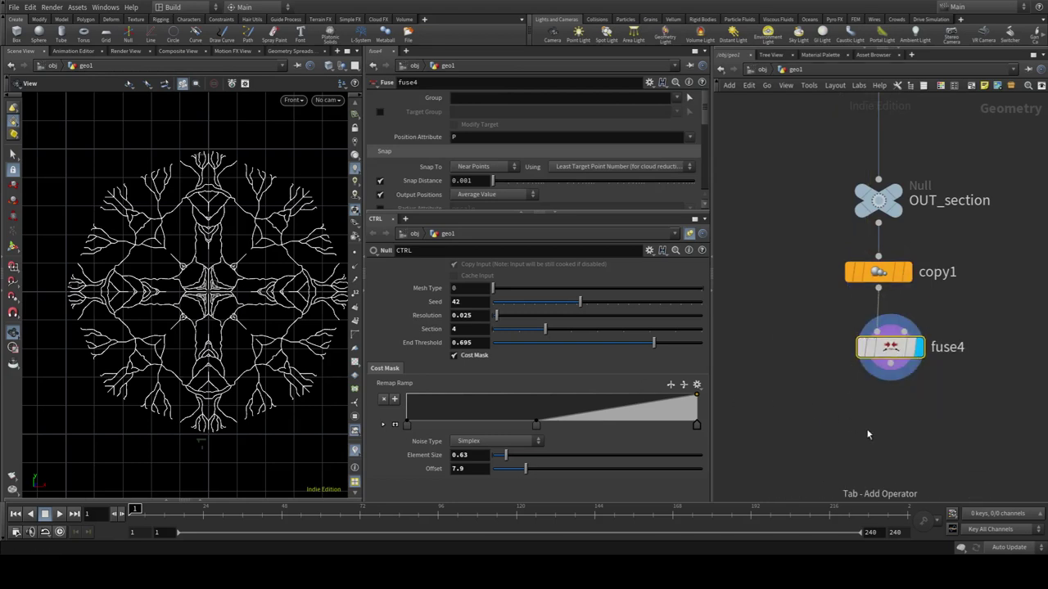
Add a Null below fuse4, rename it OUT, and make it the displayed node
{"action": "key", "text": "Tab"}
{"action": "type", "text": "null"}
{"action": "key", "text": "Return"}
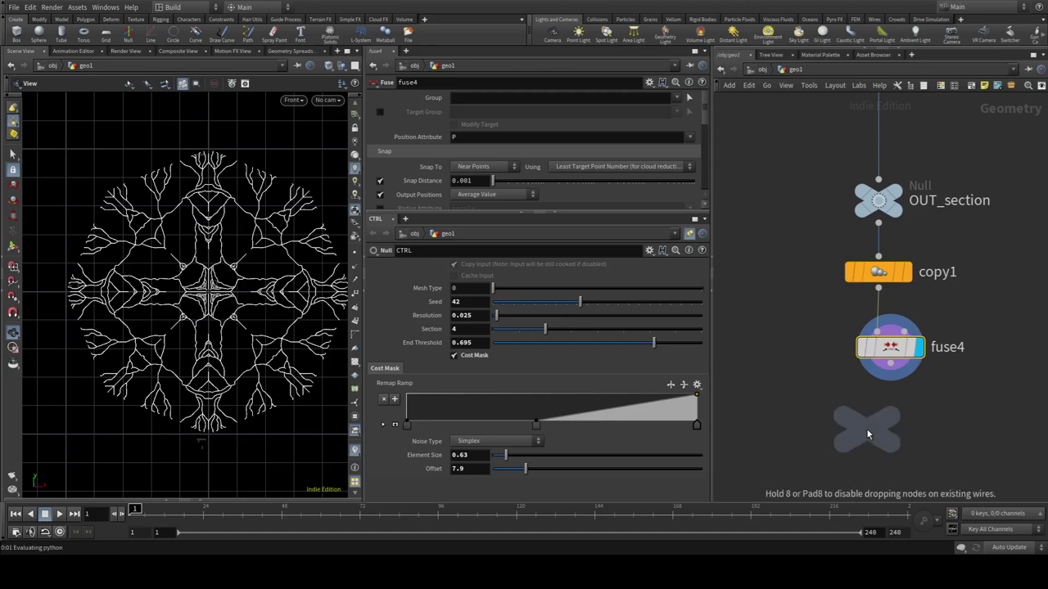
{"action": "left_click", "coordinate": [866, 428]}
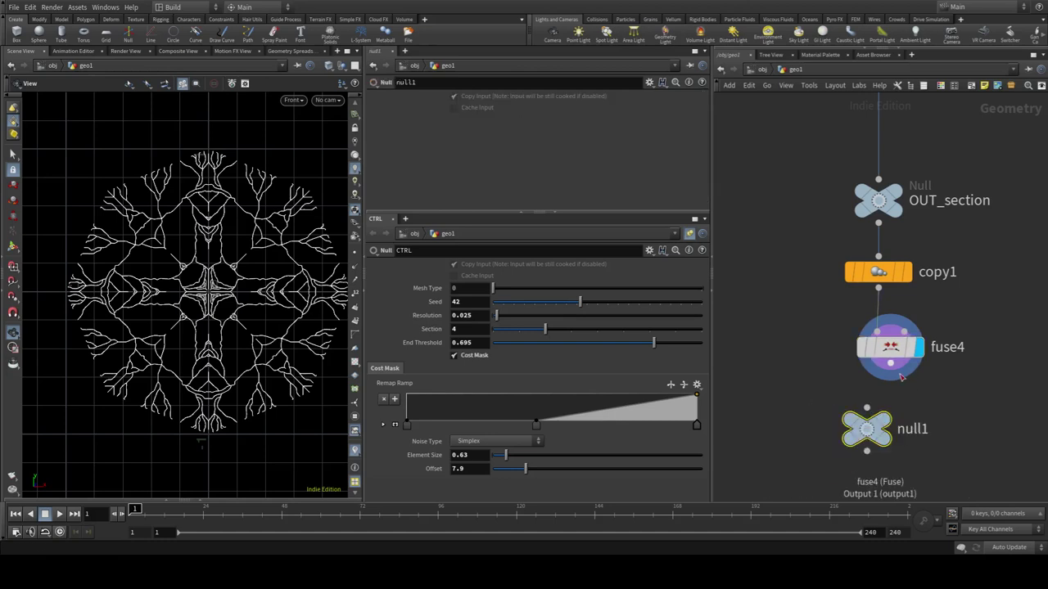
{"action": "double_click", "coordinate": [925, 430]}
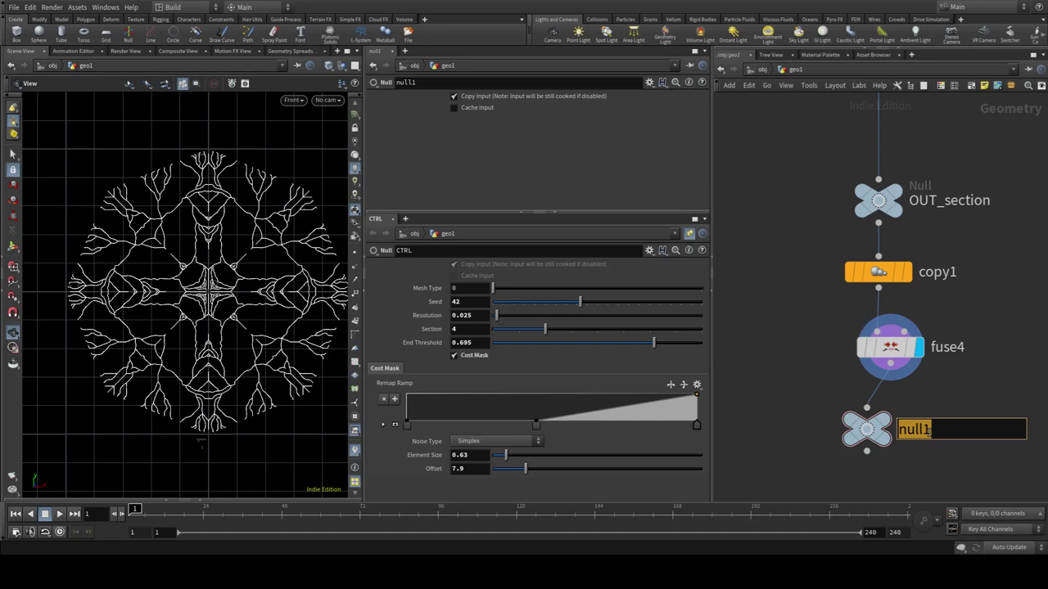
{"action": "type", "text": "OUT"}
{"action": "key", "text": "Return"}
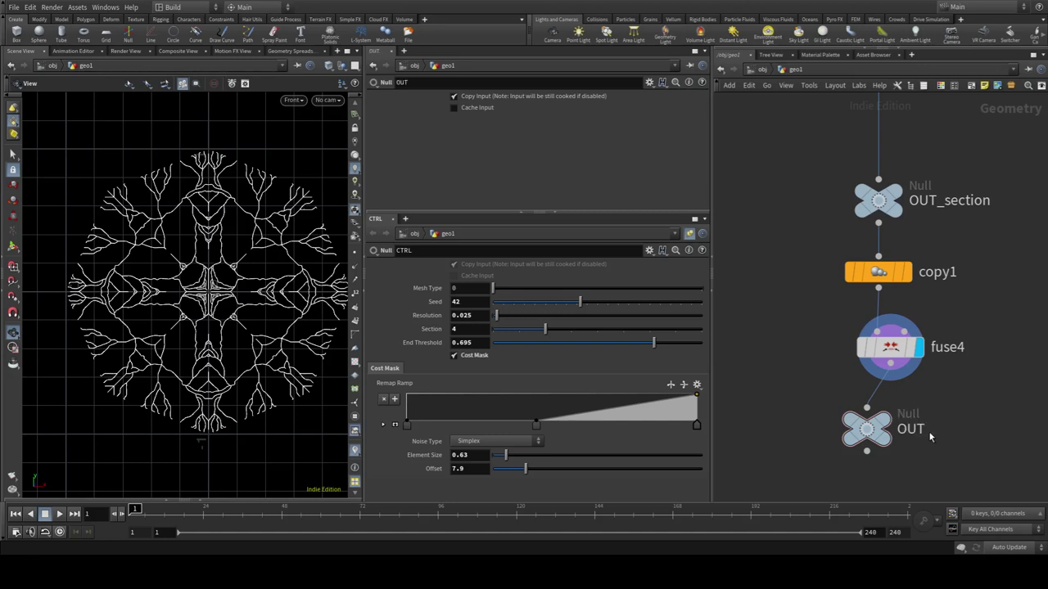
{"action": "left_click", "coordinate": [885, 428]}
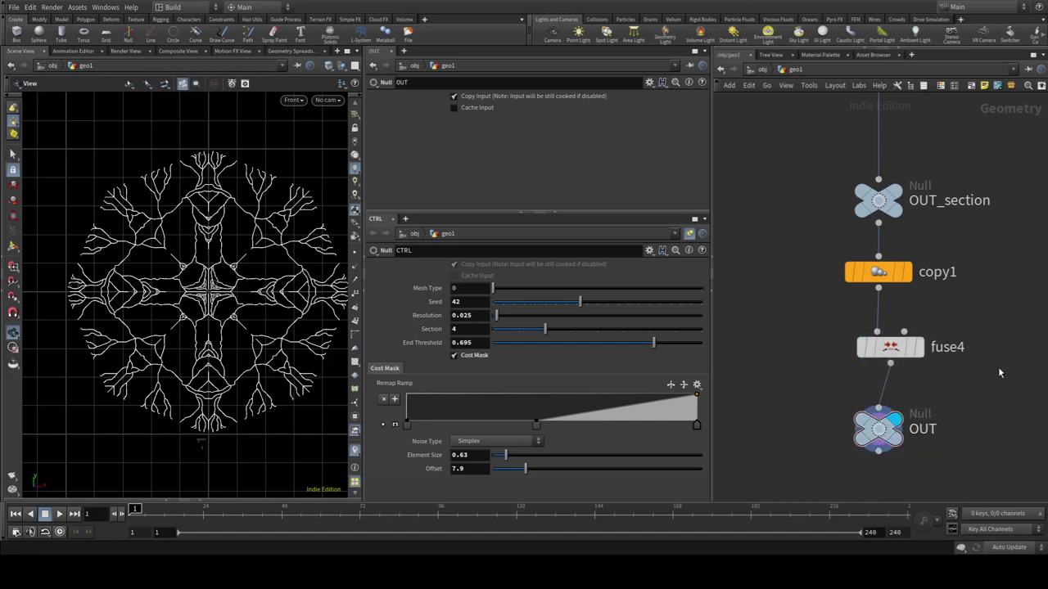
Box-select OUT_section, copy1, fuse4 and OUT together
{"action": "scroll", "coordinate": [1000, 367], "scroll_direction": "down", "scroll_amount": 3}
{"action": "middle_click_drag", "start_coordinate": [1009, 366], "coordinate": [961, 354]}
{"action": "middle_click_drag", "start_coordinate": [851, 263], "coordinate": [827, 306]}
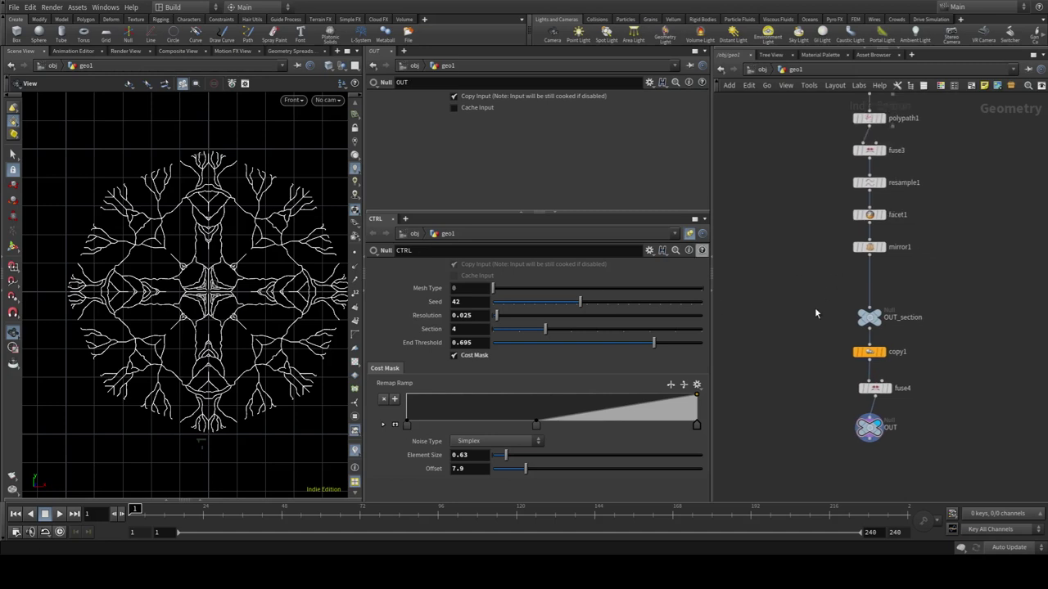
{"action": "left_click_drag", "start_coordinate": [816, 310], "coordinate": [918, 471]}
Frame the whole network and box-select every node from CTRL down to OUT
{"action": "left_click_drag", "start_coordinate": [873, 390], "coordinate": [874, 361]}
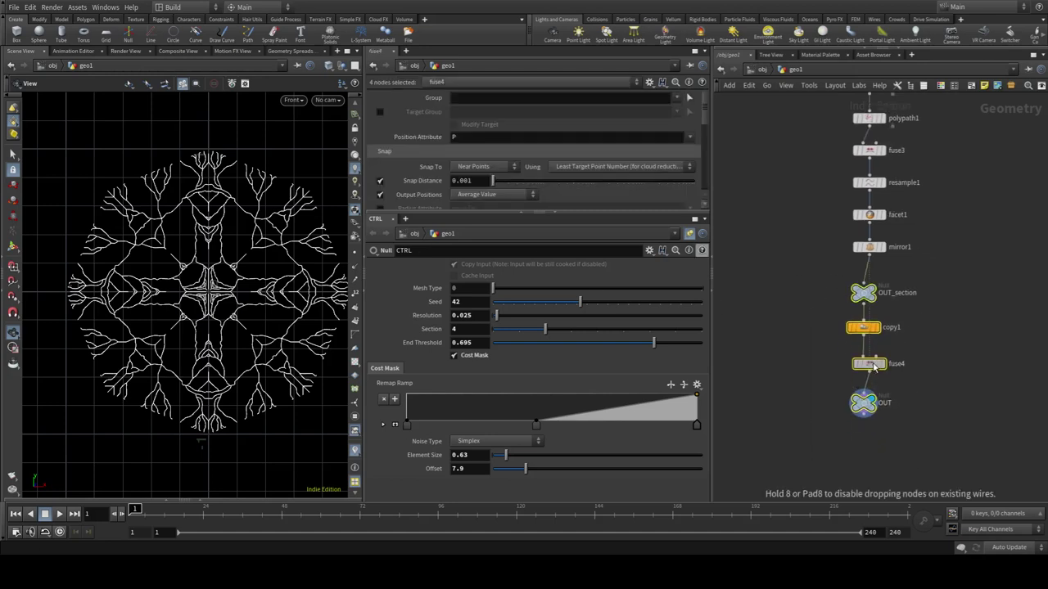
{"action": "scroll", "coordinate": [815, 297], "scroll_direction": "down", "scroll_amount": 2}
{"action": "scroll", "coordinate": [784, 309], "scroll_direction": "down", "scroll_amount": 3}
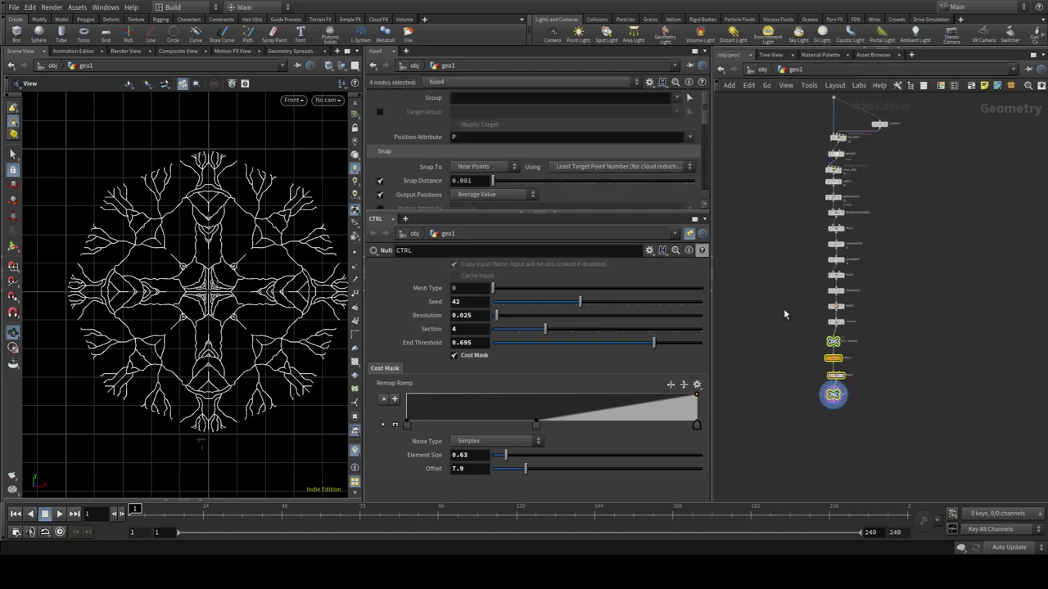
{"action": "key", "text": "h"}
{"action": "middle_click_drag", "start_coordinate": [819, 459], "coordinate": [807, 491]}
{"action": "mouse_move", "coordinate": [752, 324]}
{"action": "middle_mouse_down"}
{"action": "mouse_move", "coordinate": [740, 463]}
{"action": "mouse_move", "coordinate": [754, 440]}
{"action": "middle_mouse_up"}
{"action": "scroll", "coordinate": [777, 241], "scroll_direction": "down", "scroll_amount": 3}
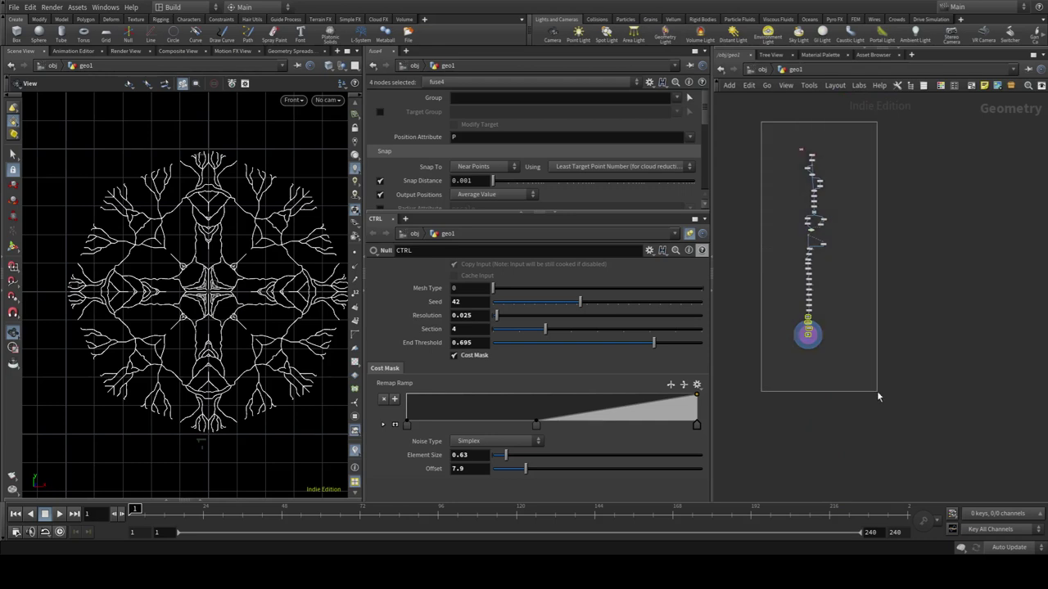
{"action": "left_click_drag", "start_coordinate": [760, 122], "coordinate": [877, 390]}
{"action": "scroll", "coordinate": [853, 352], "scroll_direction": "up", "scroll_amount": 5}
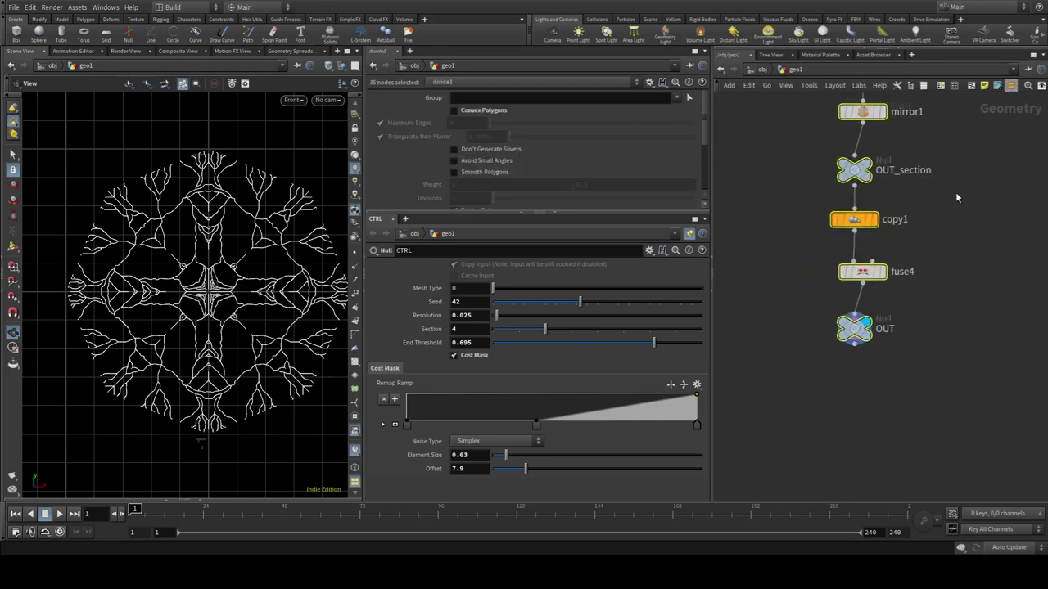
Collapse the selection with Shift+C and rename subnet1 to Kaleidotruc
{"action": "key", "text": "shift+c"}
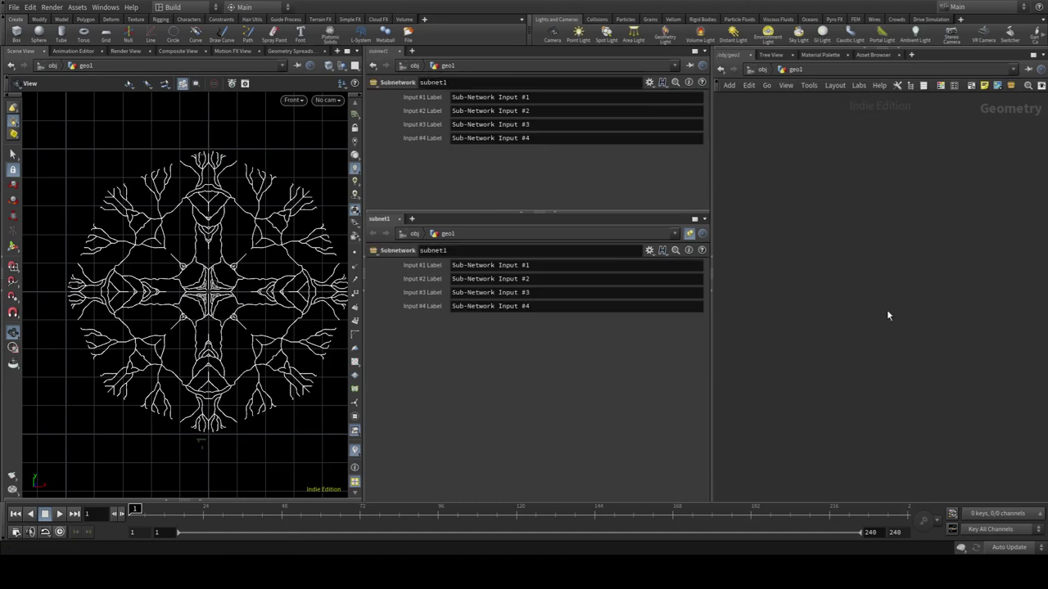
{"action": "key", "text": "h"}
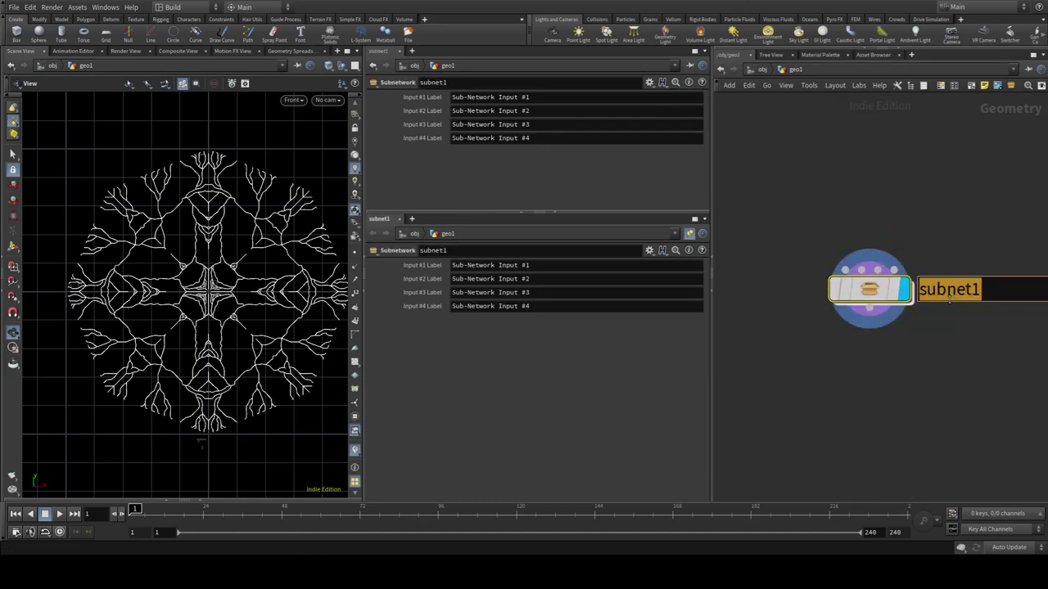
{"action": "type", "text": "Ka"}
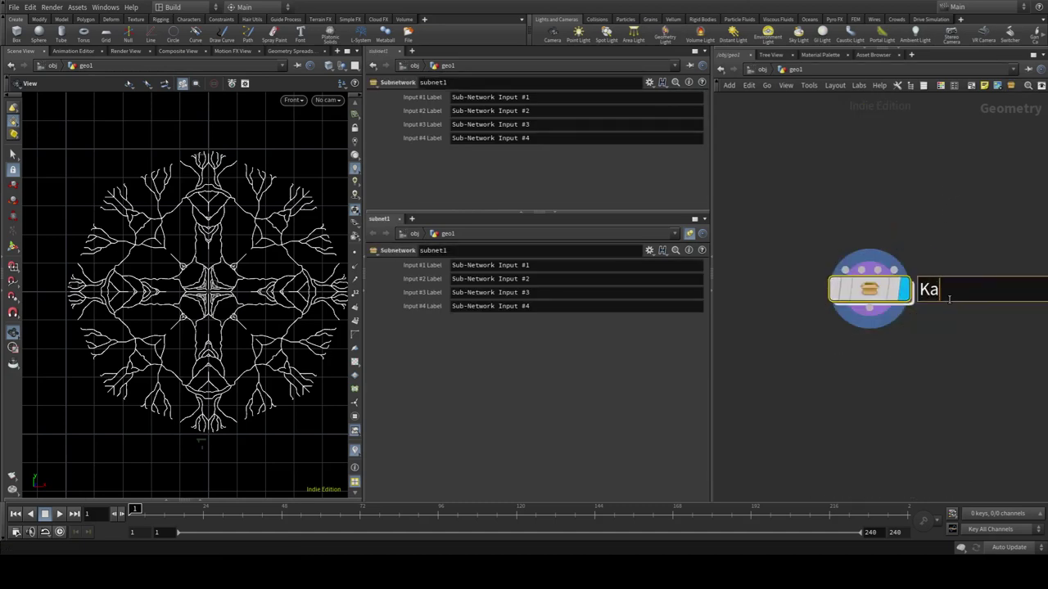
{"action": "type", "text": "lei"}
{"action": "type", "text": "dotruc"}
{"action": "key", "text": "Return"}
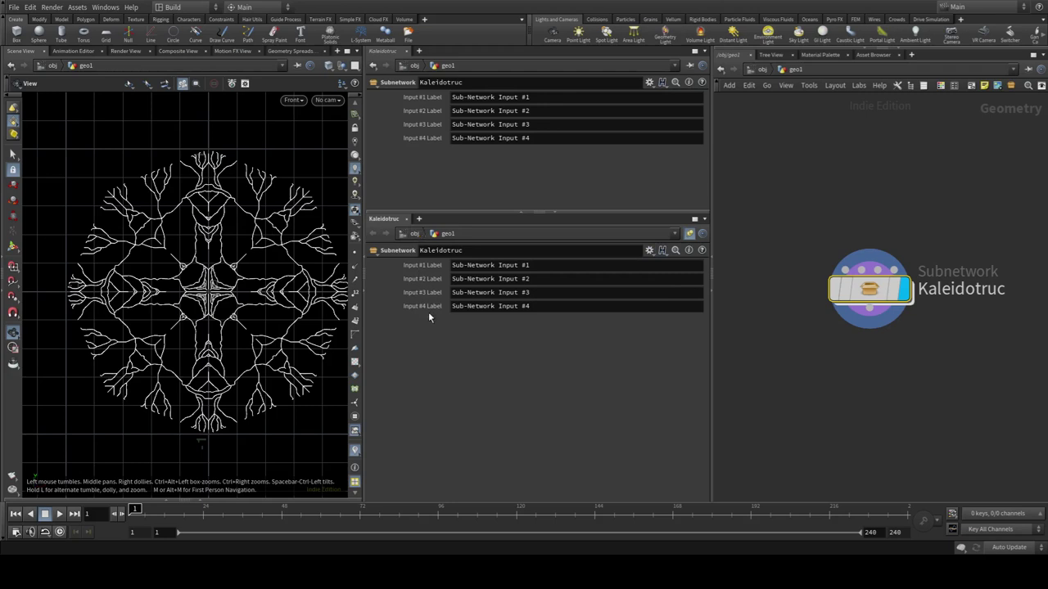
Inside Kaleidotruc, add an output0 node below OUT and wire OUT into it
{"action": "double_click", "coordinate": [815, 284]}
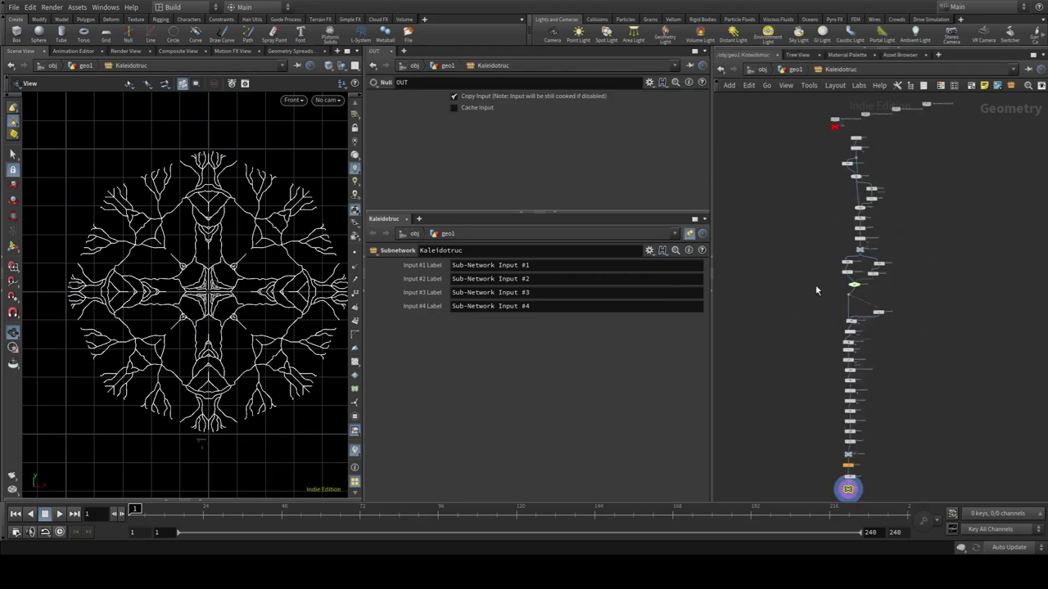
{"action": "scroll", "coordinate": [834, 131], "scroll_direction": "up", "scroll_amount": 5}
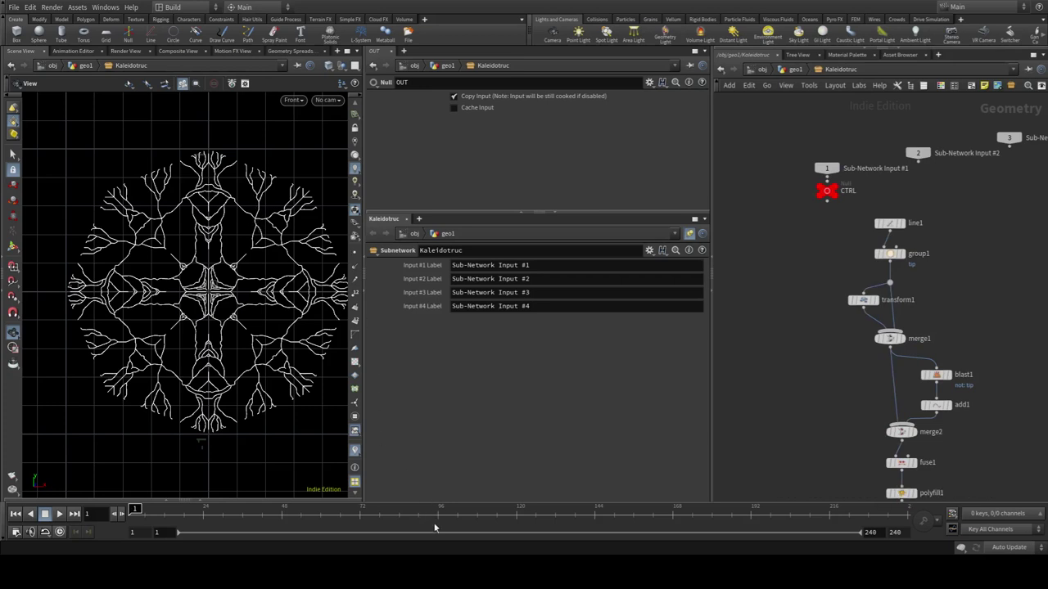
{"action": "scroll", "coordinate": [802, 256], "scroll_direction": "down", "scroll_amount": 5}
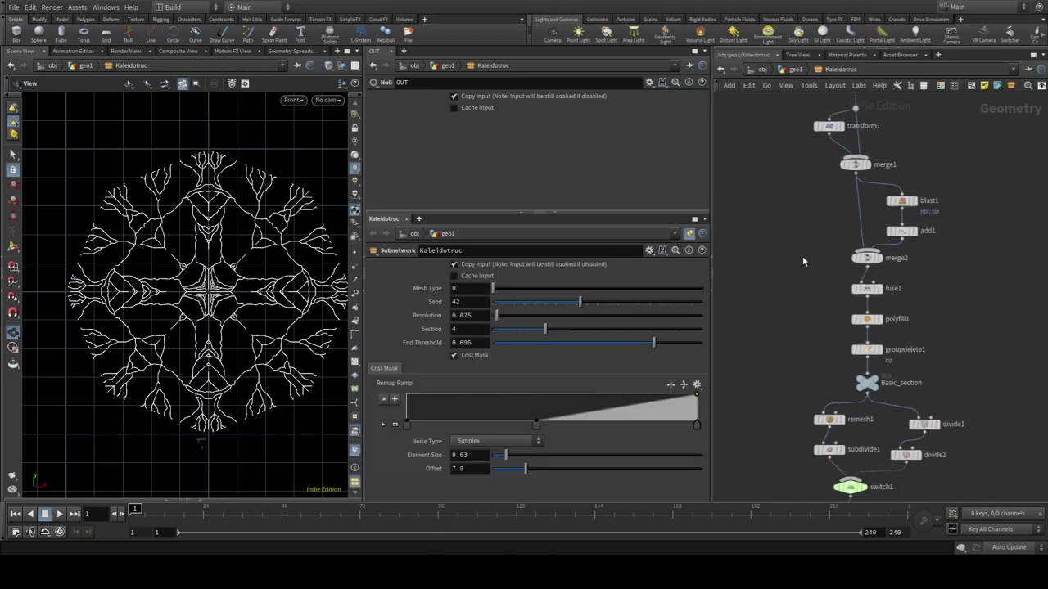
{"action": "scroll", "coordinate": [895, 394], "scroll_direction": "up", "scroll_amount": 3}
{"action": "scroll", "coordinate": [860, 425], "scroll_direction": "up", "scroll_amount": 3}
{"action": "scroll", "coordinate": [835, 409], "scroll_direction": "up", "scroll_amount": 3}
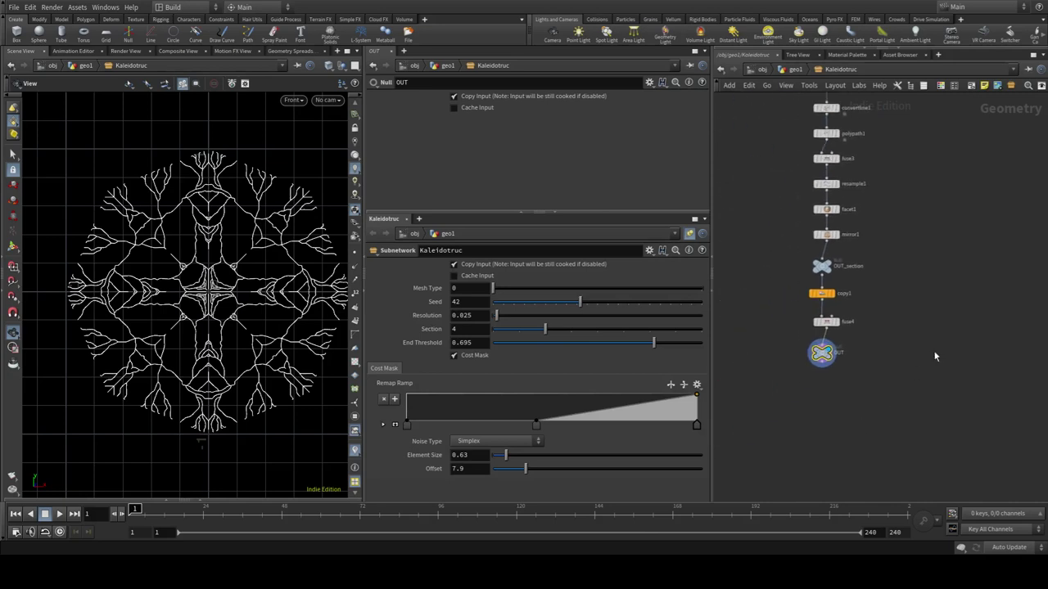
{"action": "scroll", "coordinate": [806, 385], "scroll_direction": "up", "scroll_amount": 3}
{"action": "left_click", "coordinate": [806, 385]}
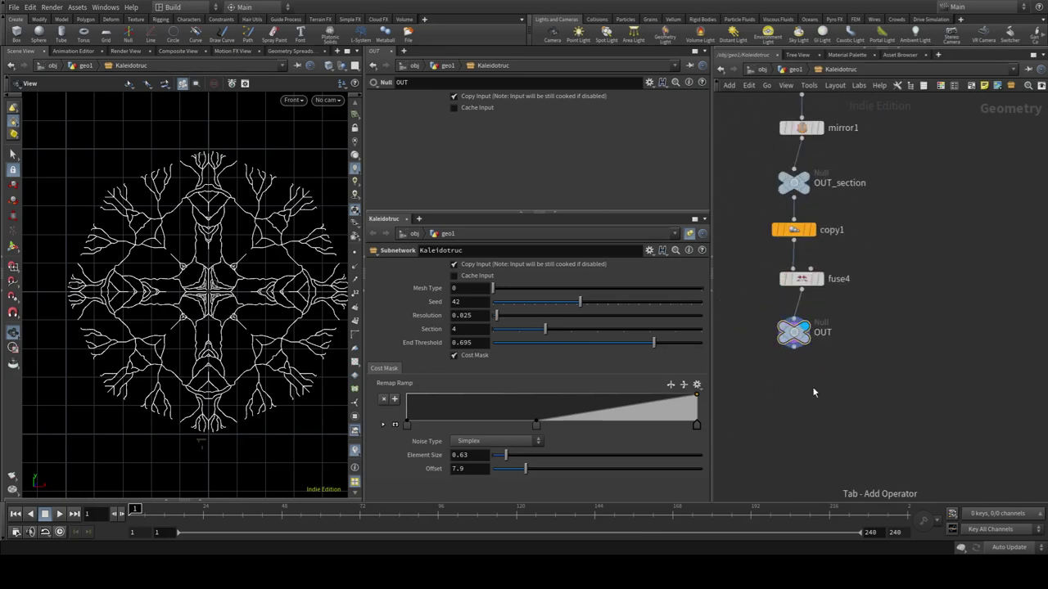
{"action": "key", "text": "Tab"}
{"action": "type", "text": "output"}
{"action": "key", "text": "Return"}
{"action": "left_click", "coordinate": [810, 386]}
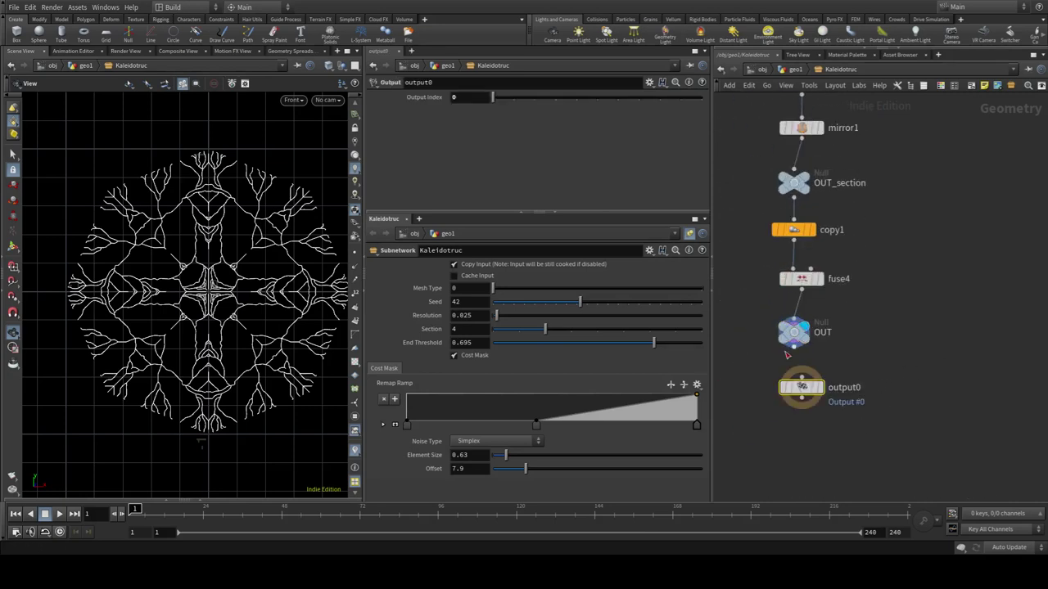
{"action": "left_click_drag", "start_coordinate": [793, 349], "coordinate": [812, 390]}
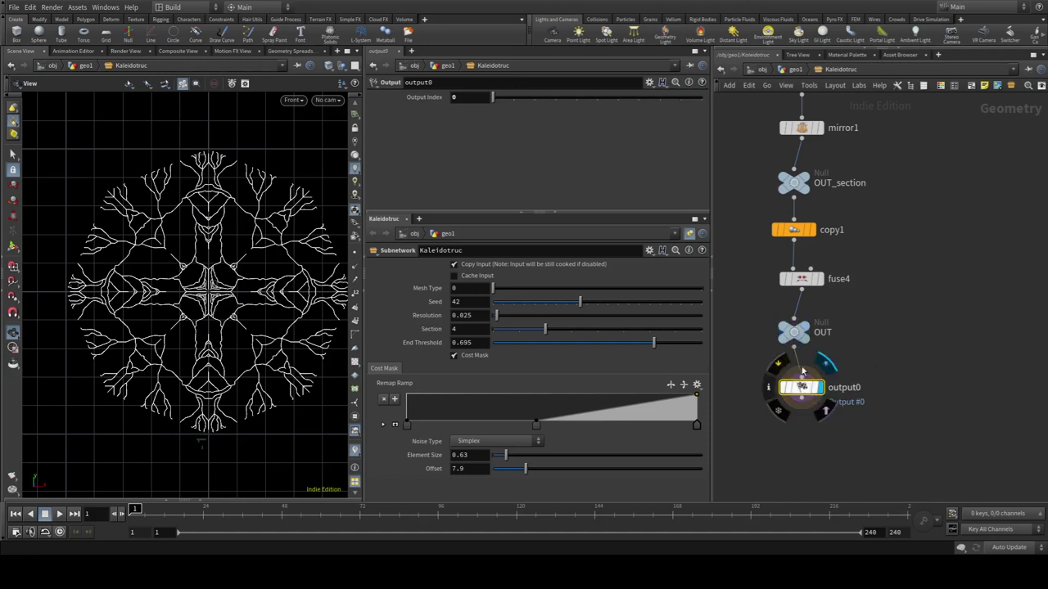
Check display flags on OUT and fuse2, viewing the result from geo1 and back inside
{"action": "left_click", "coordinate": [819, 315]}
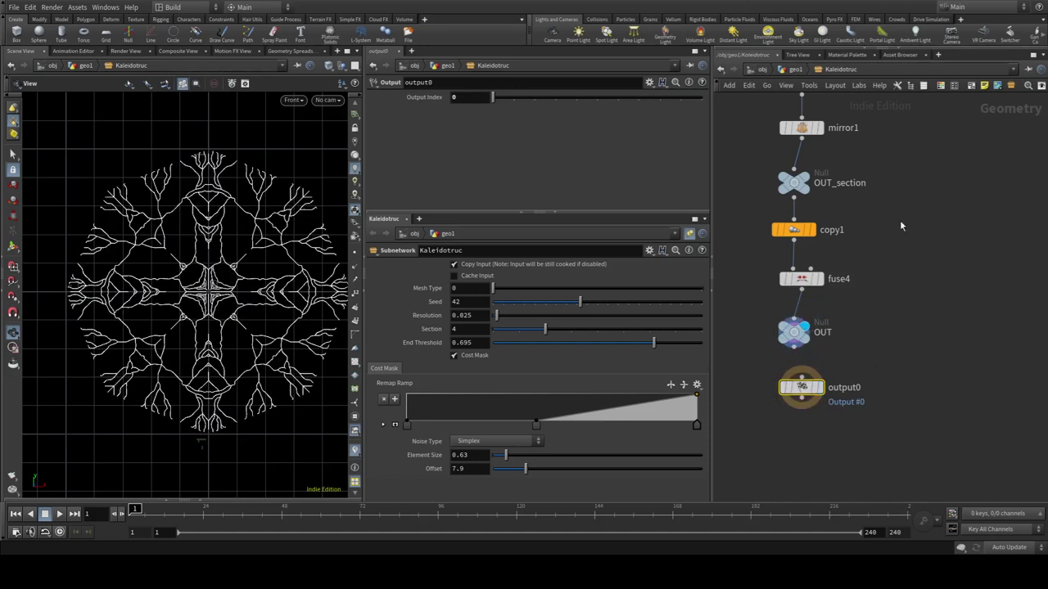
{"action": "scroll", "coordinate": [899, 220], "scroll_direction": "up", "scroll_amount": 3}
{"action": "scroll", "coordinate": [899, 220], "scroll_direction": "up", "scroll_amount": 3}
{"action": "left_click", "coordinate": [802, 239]}
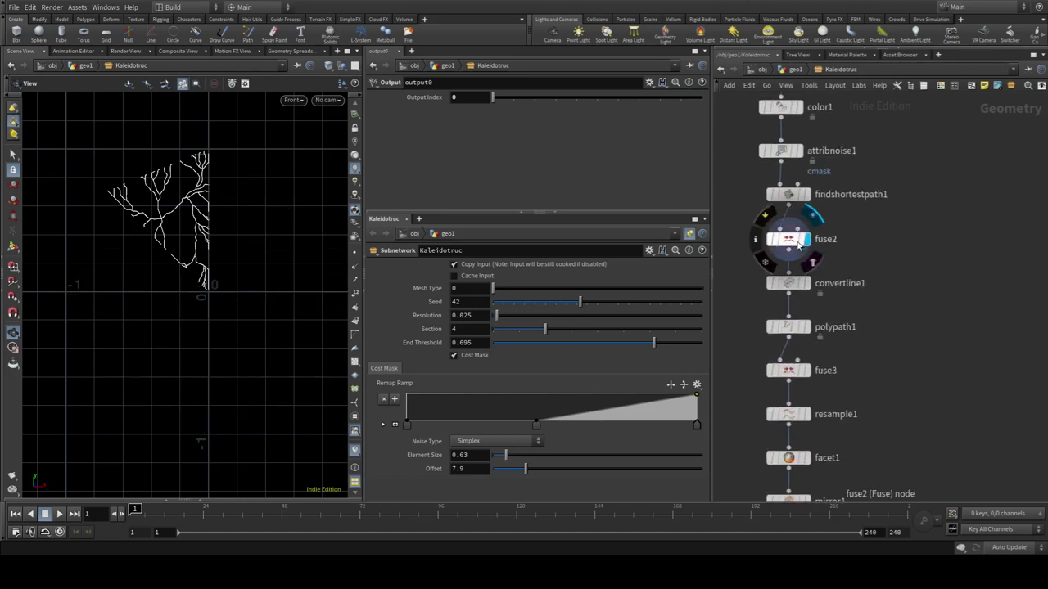
{"action": "left_click", "coordinate": [796, 243]}
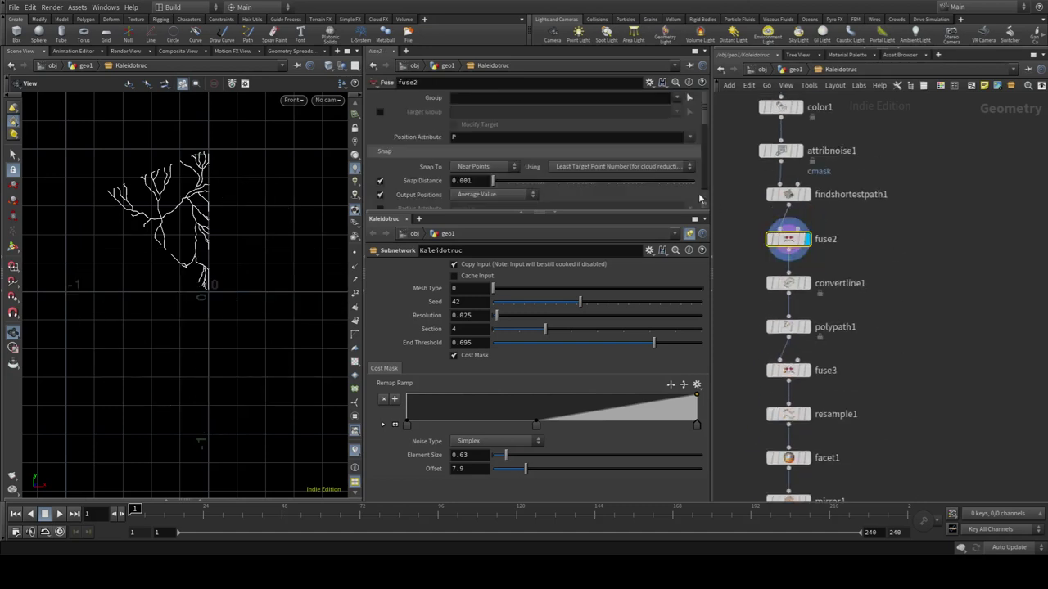
{"action": "left_click", "coordinate": [792, 69]}
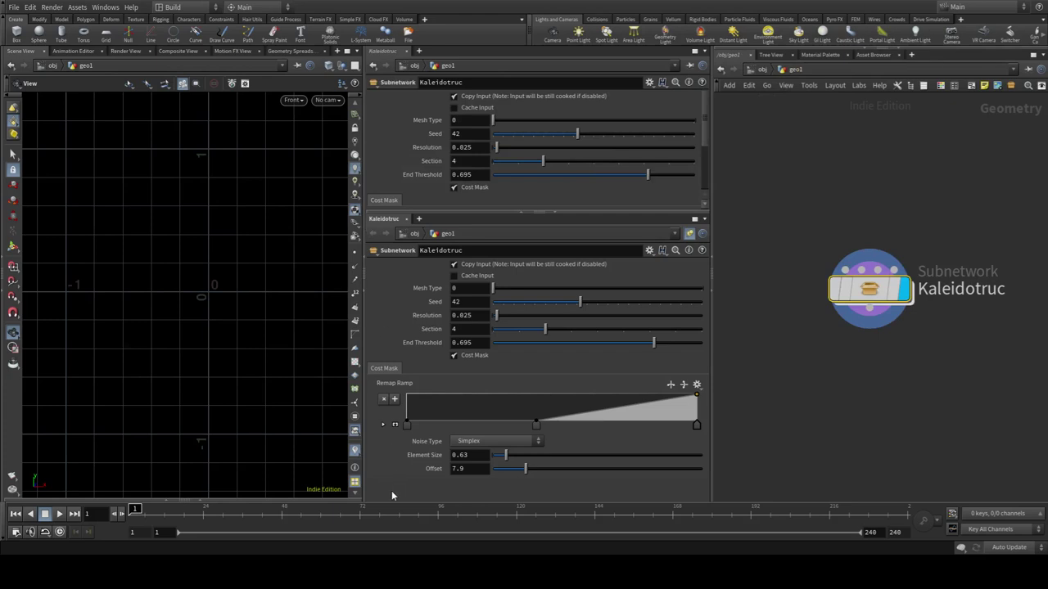
{"action": "key", "text": "f"}
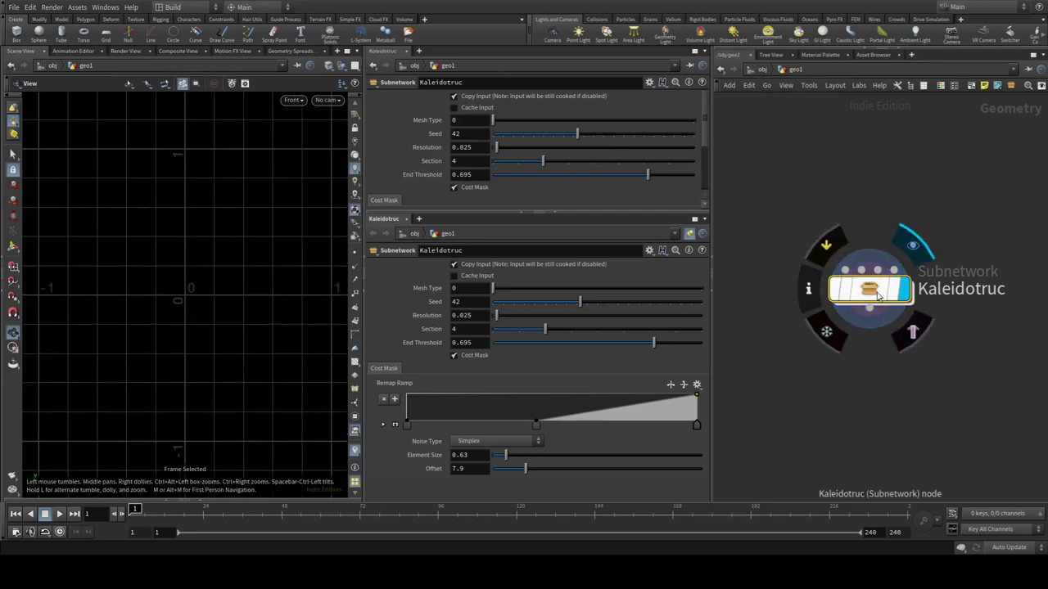
{"action": "double_click", "coordinate": [870, 288]}
{"action": "scroll", "coordinate": [928, 278], "scroll_direction": "down", "scroll_amount": 5}
{"action": "scroll", "coordinate": [895, 404], "scroll_direction": "up", "scroll_amount": 3}
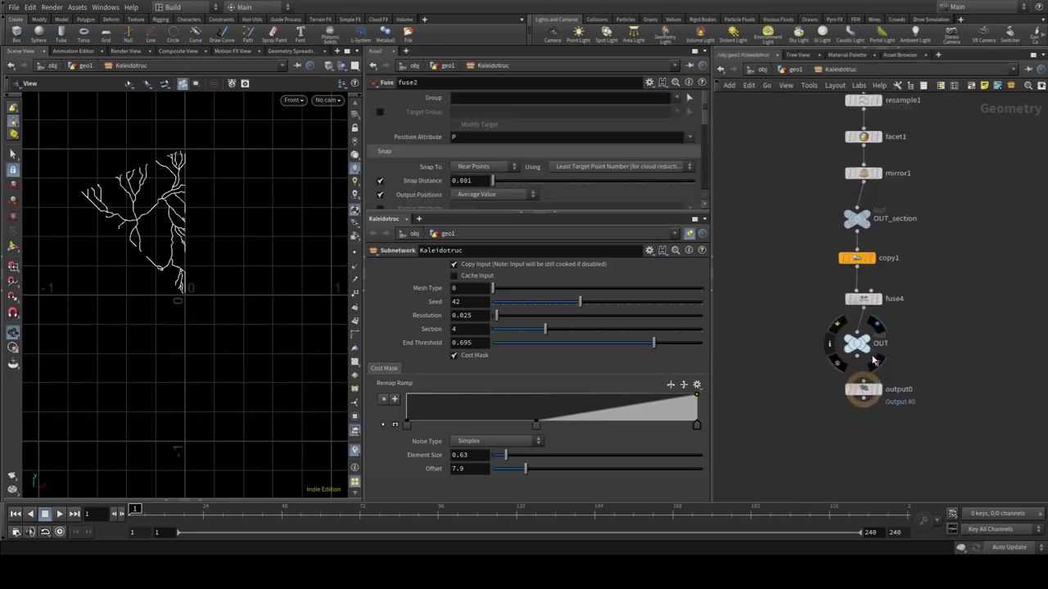
{"action": "middle_click_drag", "start_coordinate": [894, 264], "coordinate": [837, 502]}
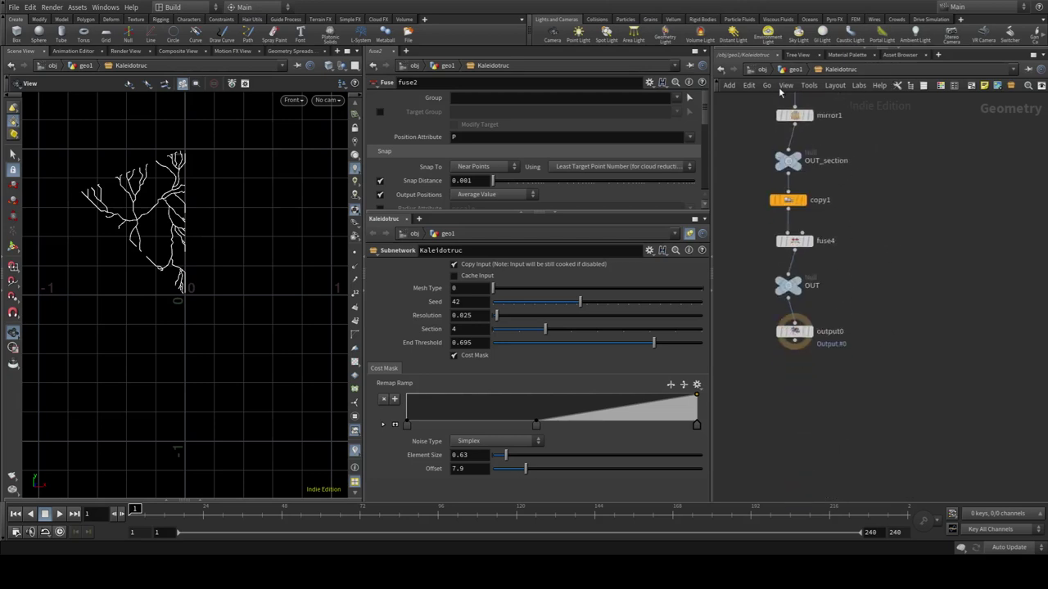
At geo1, set Kaleidotruc's promoted Seed to 27, Section to 6 and End Threshold to 0.682
{"action": "left_click", "coordinate": [790, 69]}
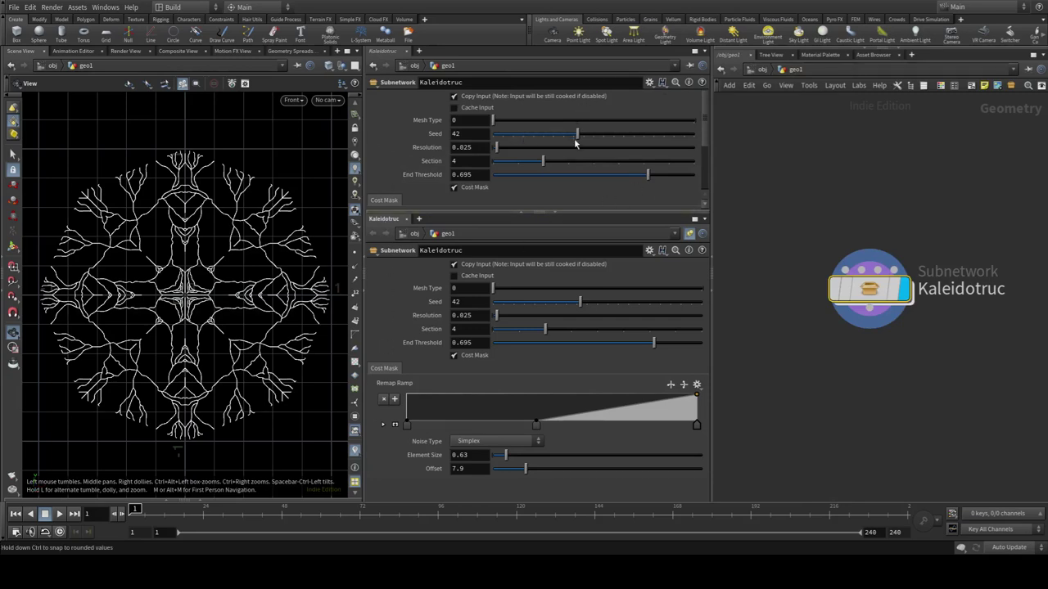
{"action": "left_click_drag", "start_coordinate": [578, 135], "coordinate": [547, 135]}
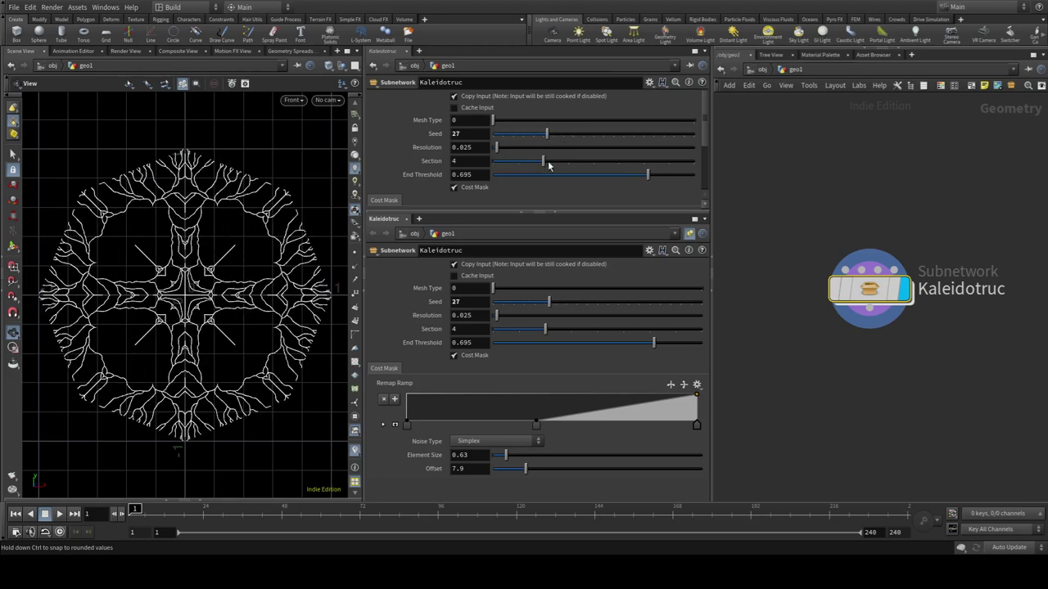
{"action": "left_click_drag", "start_coordinate": [548, 160], "coordinate": [592, 169]}
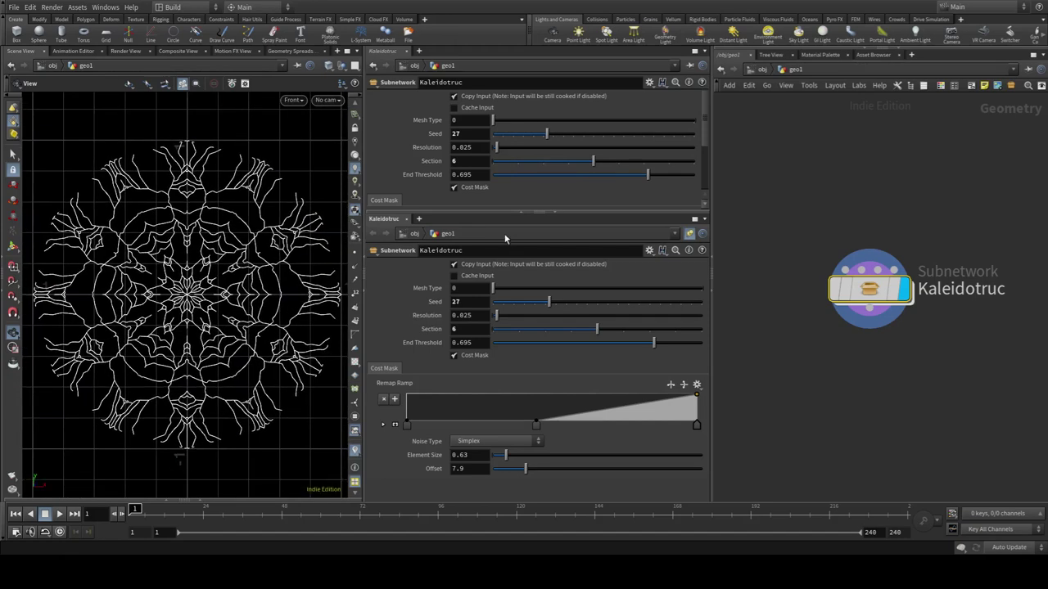
{"action": "mouse_move", "coordinate": [648, 174]}
{"action": "left_mouse_down"}
{"action": "mouse_move", "coordinate": [563, 174]}
{"action": "mouse_move", "coordinate": [653, 175]}
{"action": "mouse_move", "coordinate": [634, 176]}
{"action": "mouse_move", "coordinate": [645, 184]}
{"action": "left_mouse_up"}
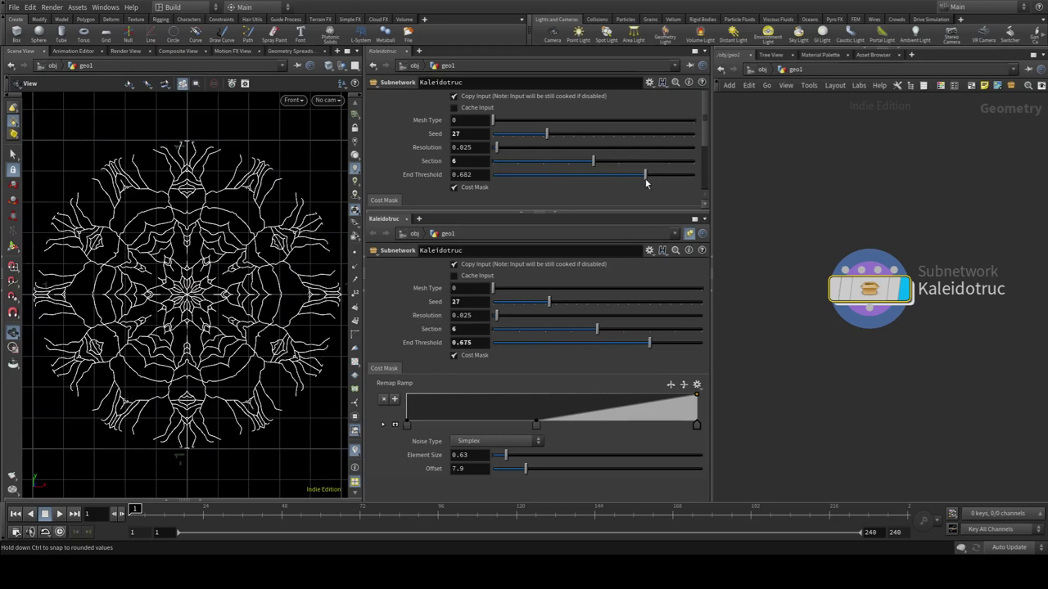
{"action": "scroll", "coordinate": [237, 355], "scroll_direction": "up", "scroll_amount": 3}
{"action": "scroll", "coordinate": [237, 352], "scroll_direction": "down", "scroll_amount": 3}
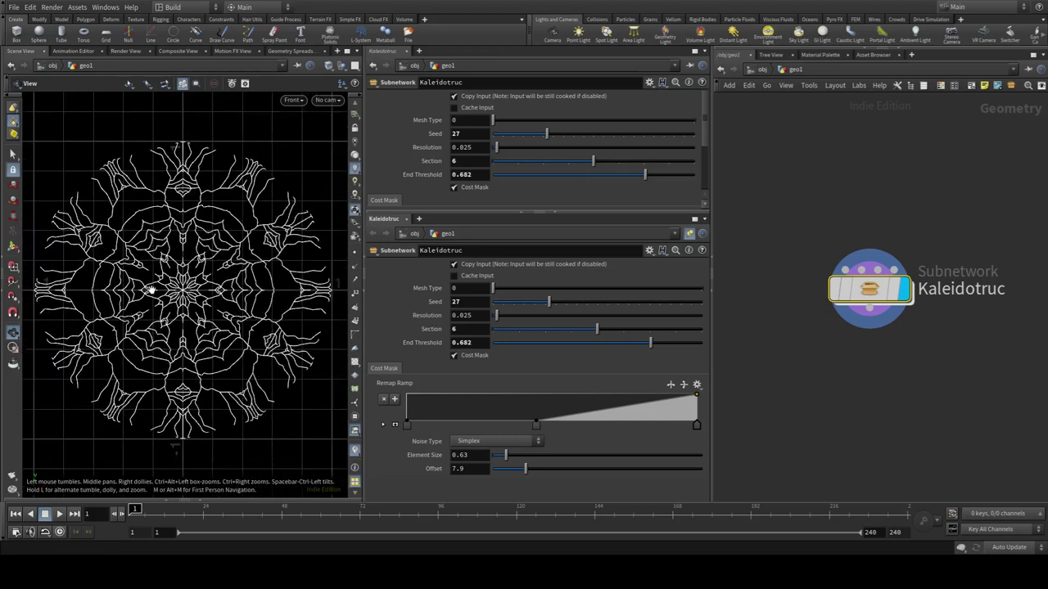
{"action": "scroll", "coordinate": [151, 290], "scroll_direction": "down", "scroll_amount": 1}
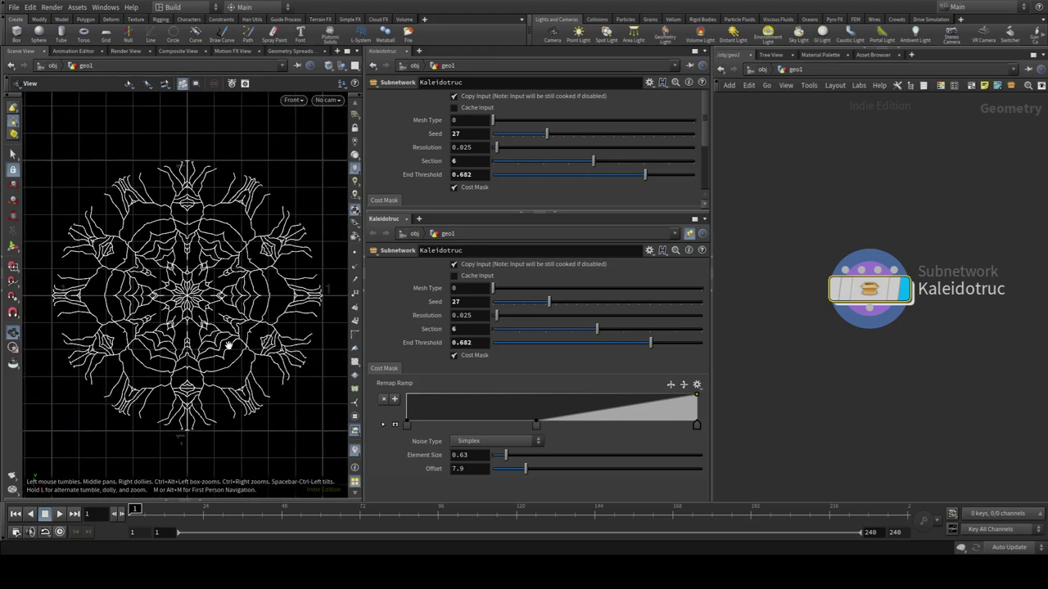